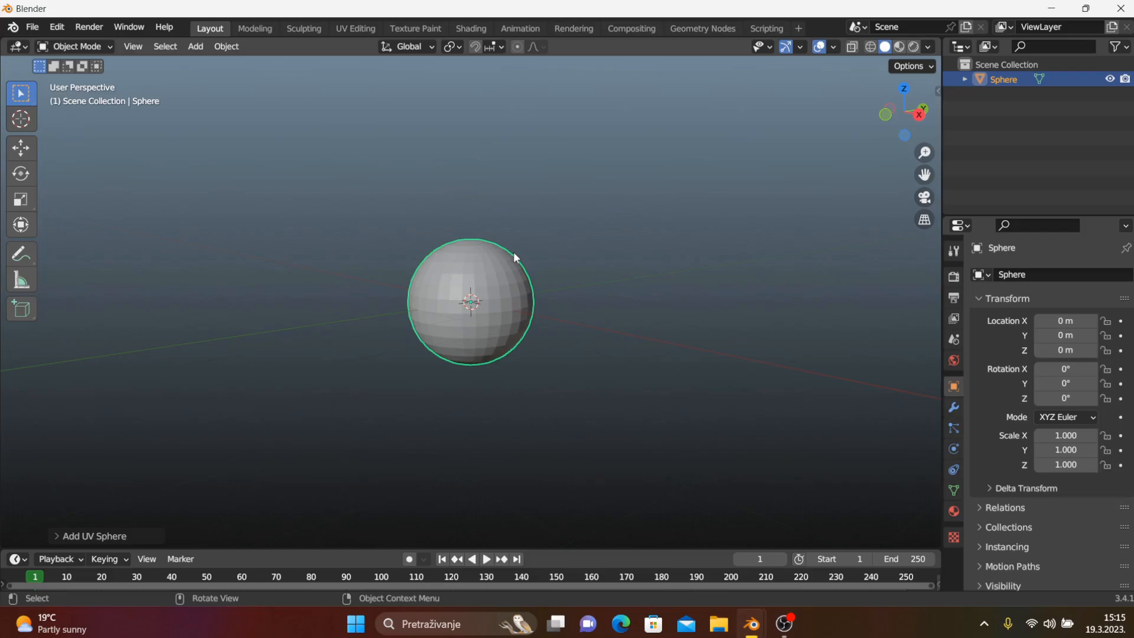
# Apply the Quick Liquid effect to the UV sphere
pyautogui.press('F3')
pyautogui.write('quick')
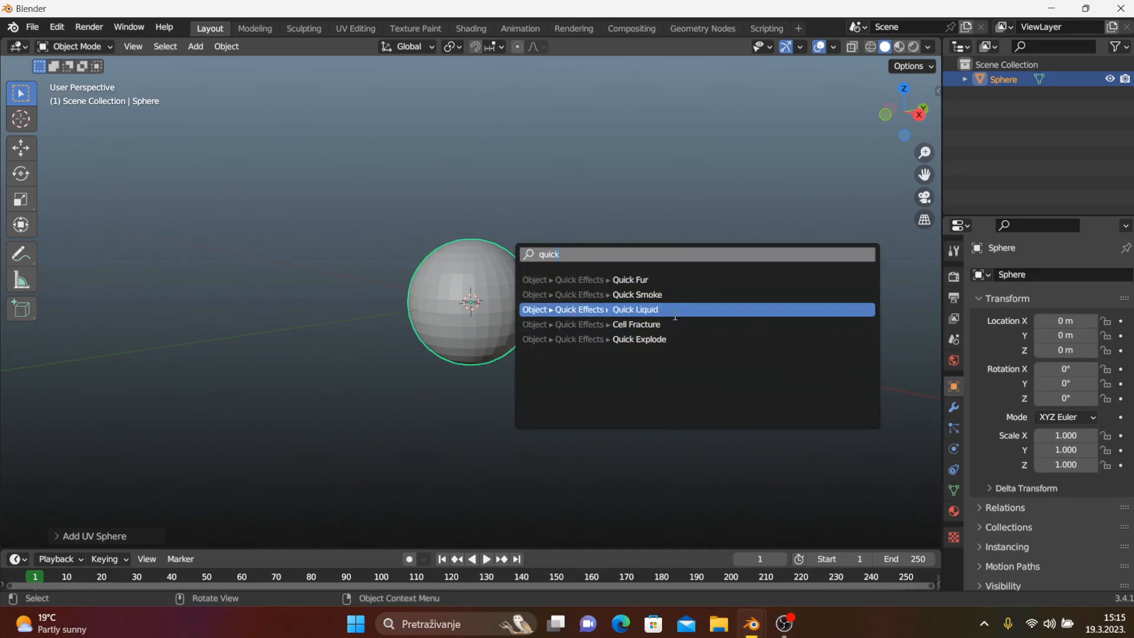
pyautogui.click(659, 310)
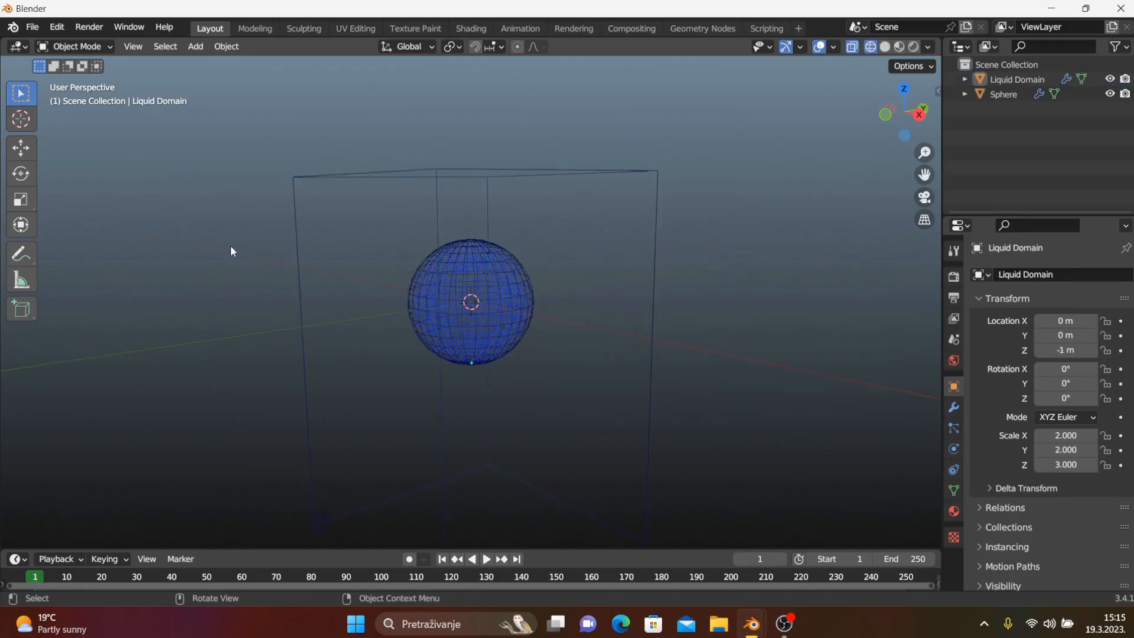
# Play the liquid simulation to preview how the fluid falls inside the domain, and return to the first frame
pyautogui.scroll(-3, 230, 245)
pyautogui.press('space')
pyautogui.moveTo(304, 279); pyautogui.dragTo(337, 273, button='middle')
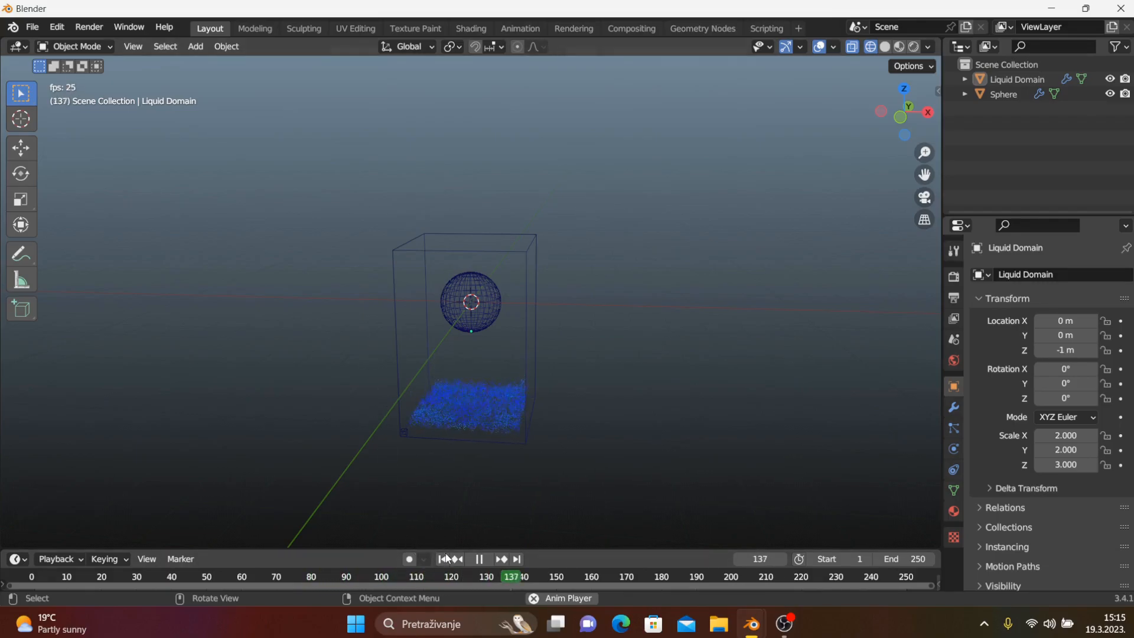
pyautogui.press('Escape')
# Add a Path curve at the centre of the sphere
pyautogui.moveTo(265, 291); pyautogui.dragTo(285, 289, button='middle')
pyautogui.scroll(3, 285, 288)
pyautogui.moveTo(235, 142); pyautogui.dragTo(367, 364)
pyautogui.click(205, 170)
pyautogui.click(196, 46)
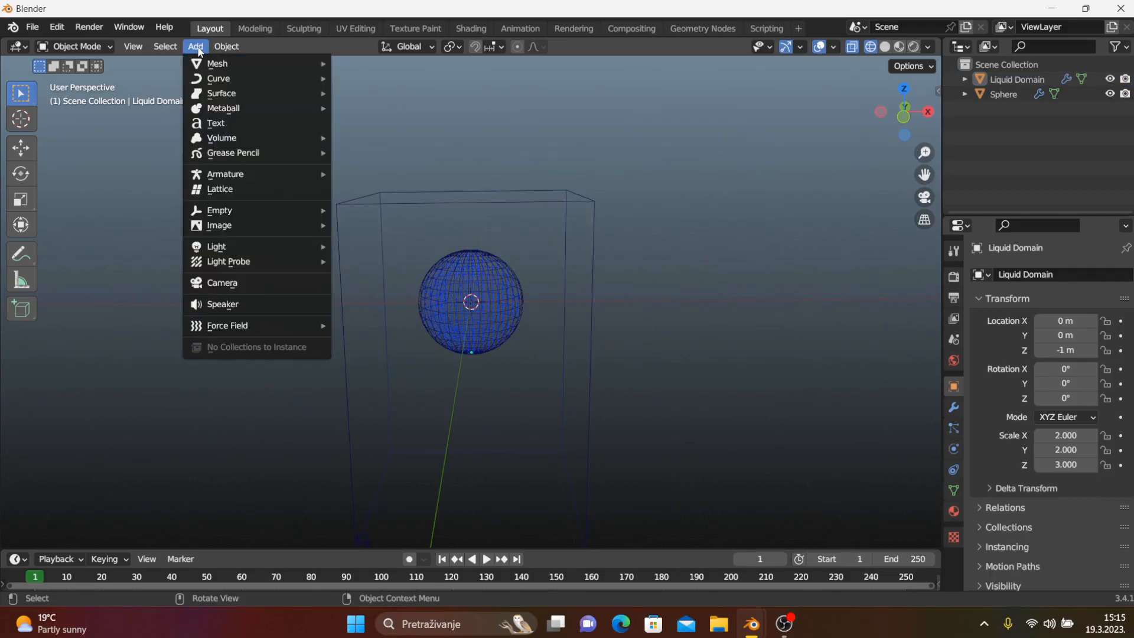
pyautogui.moveTo(212, 83)
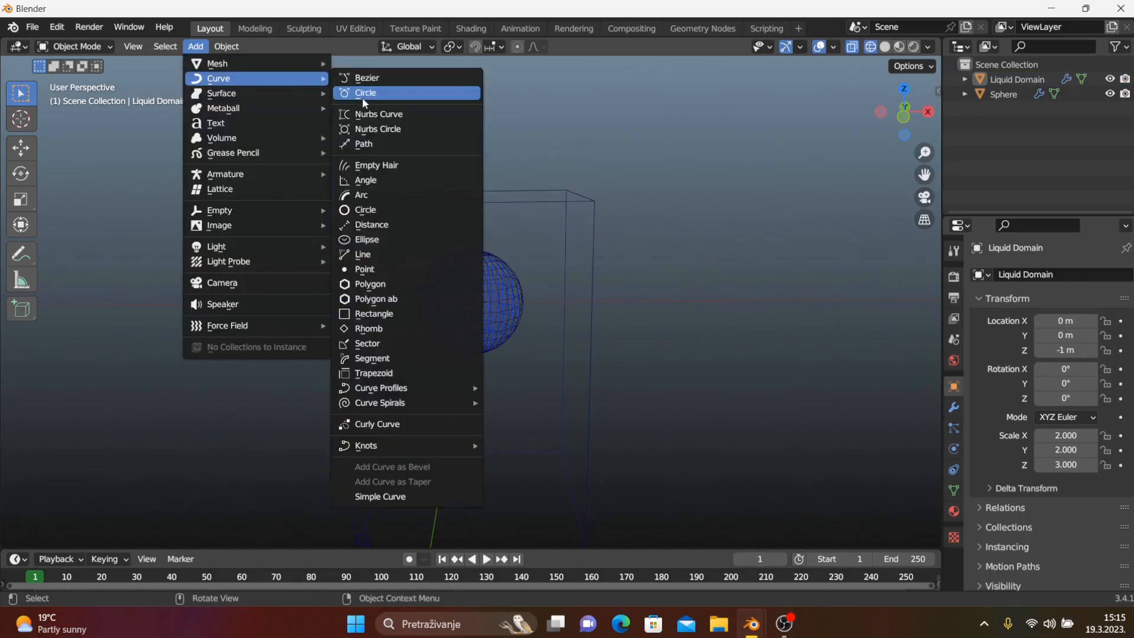
pyautogui.click(378, 144)
# Move the path along the X axis to about 2.82 m so its start sits at the sphere's edge
pyautogui.click(20, 149)
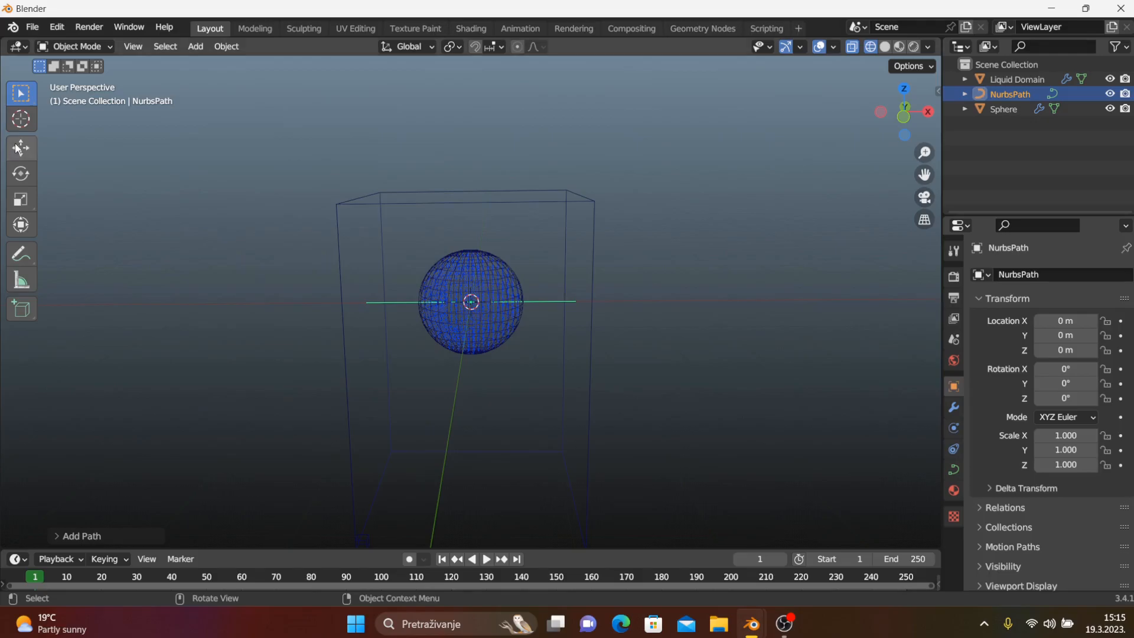
pyautogui.scroll(4, 452, 322)
pyautogui.moveTo(528, 299); pyautogui.dragTo(834, 316)
pyautogui.scroll(-4, 625, 306)
pyautogui.moveTo(625, 306); pyautogui.dragTo(610, 300, button='middle')
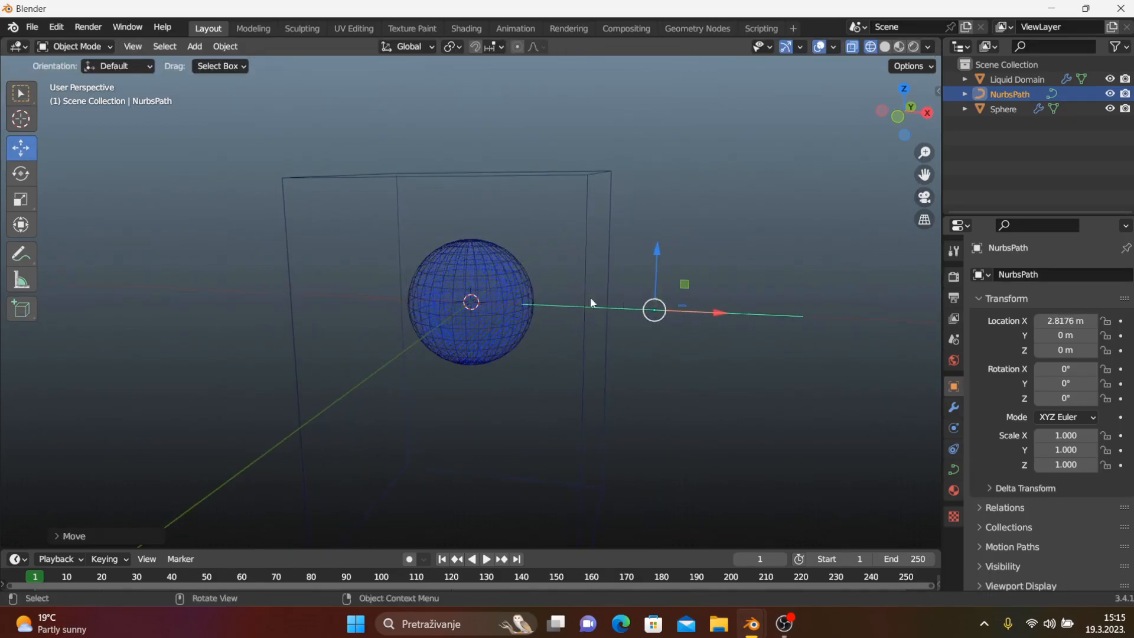
pyautogui.scroll(2, 485, 288)
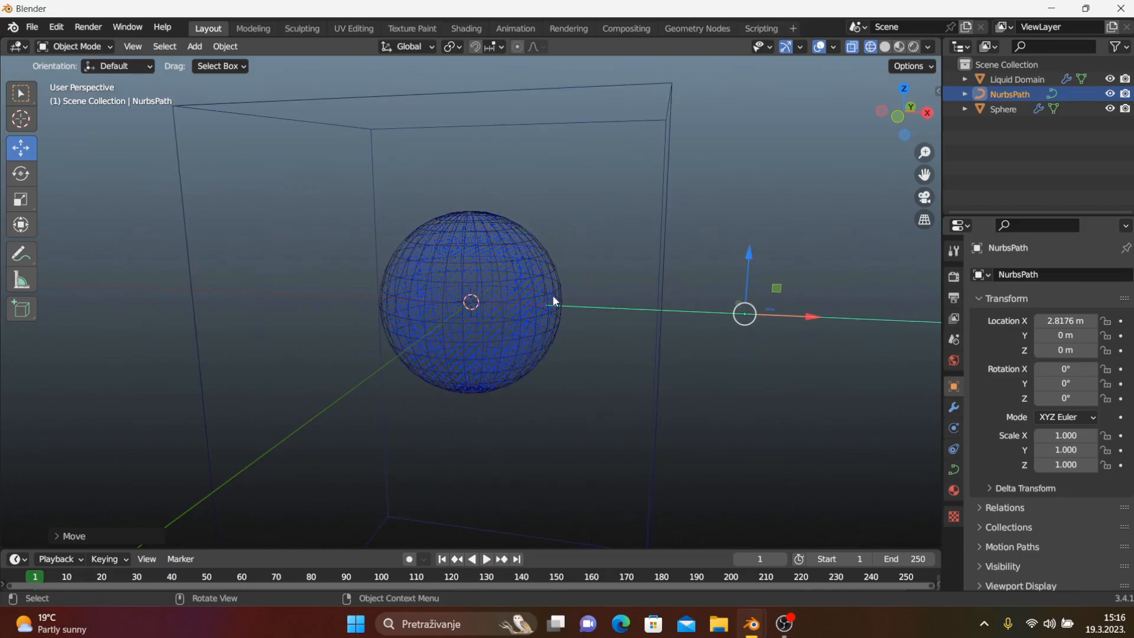
pyautogui.scroll(-3, 478, 282)
# Edit the path in front view, raising its outer control points diagonally up and away from the sphere while keeping its start in place
pyautogui.click(77, 47)
pyautogui.click(76, 78)
pyautogui.click(899, 120)
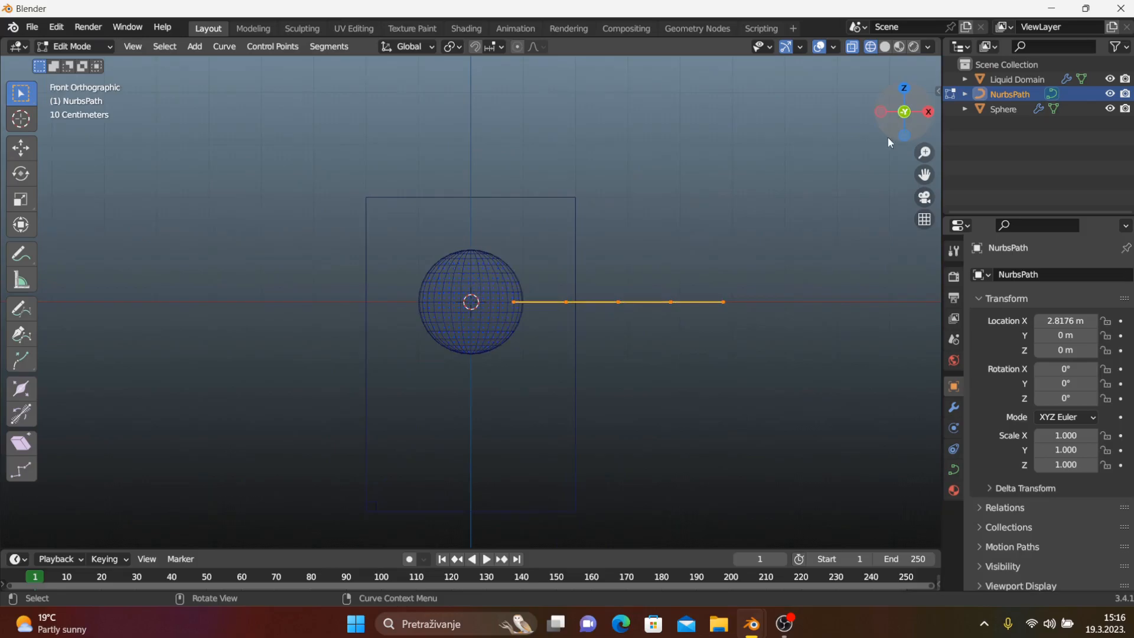
pyautogui.moveTo(833, 205); pyautogui.dragTo(516, 380)
pyautogui.click(20, 148)
pyautogui.moveTo(676, 276); pyautogui.dragTo(743, 217)
pyautogui.moveTo(646, 177); pyautogui.dragTo(760, 85)
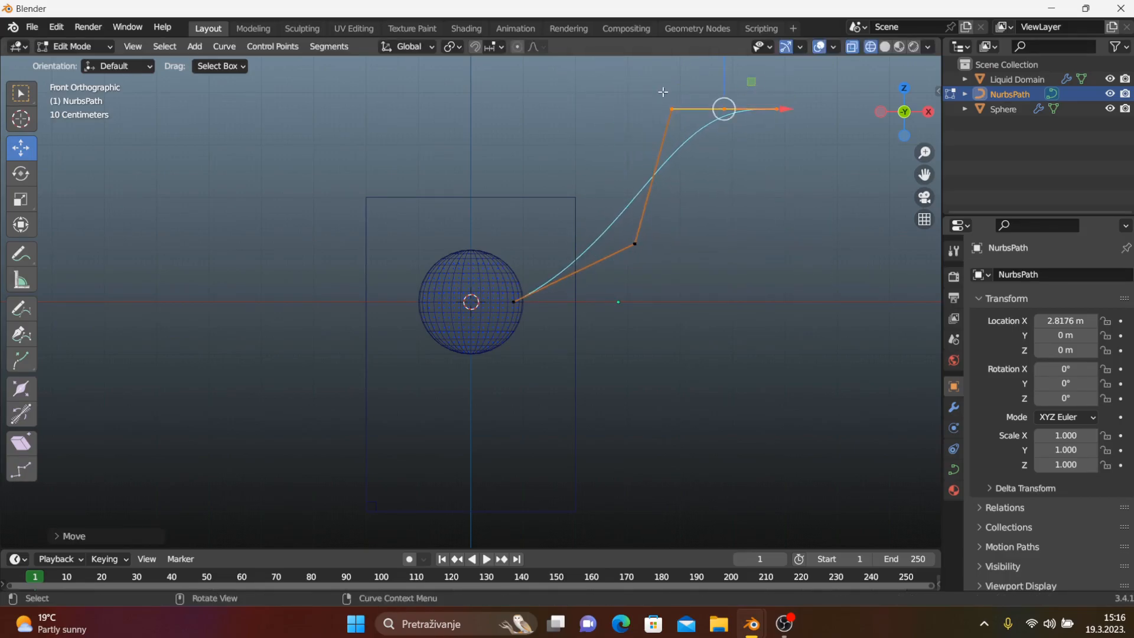
# Shift the path's upper control points up and back across the vertical axis to form a bend above the sphere
pyautogui.keyDown('shift'); pyautogui.moveTo(626, 181); pyautogui.dragTo(625, 321, button='middle'); pyautogui.keyUp('shift')
pyautogui.moveTo(686, 164); pyautogui.dragTo(786, 319)
pyautogui.moveTo(775, 217); pyautogui.dragTo(604, 125)
pyautogui.keyDown('shift'); pyautogui.moveTo(693, 99); pyautogui.dragTo(722, 167, button='middle'); pyautogui.keyUp('shift')
pyautogui.moveTo(722, 167); pyautogui.dragTo(616, 228)
pyautogui.moveTo(657, 193); pyautogui.dragTo(474, 143)
pyautogui.keyDown('shift'); pyautogui.moveTo(478, 148); pyautogui.dragTo(509, 260, button='middle'); pyautogui.keyUp('shift')
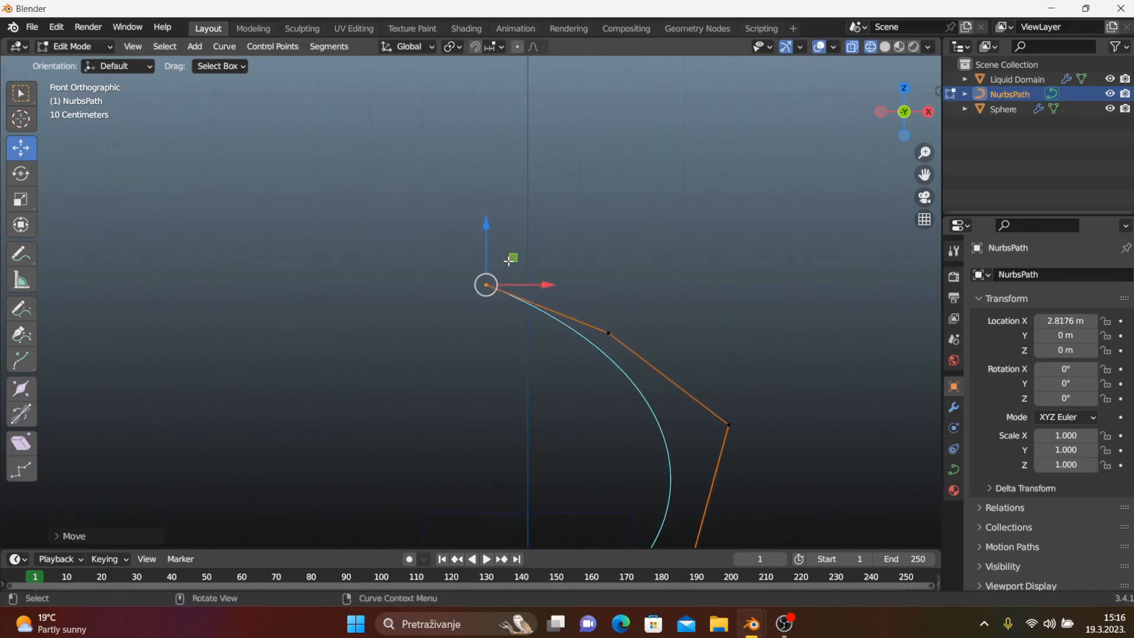
# Extrude two more control points upward from the path's end and return to Object Mode
pyautogui.press('e')
pyautogui.click(393, 209)
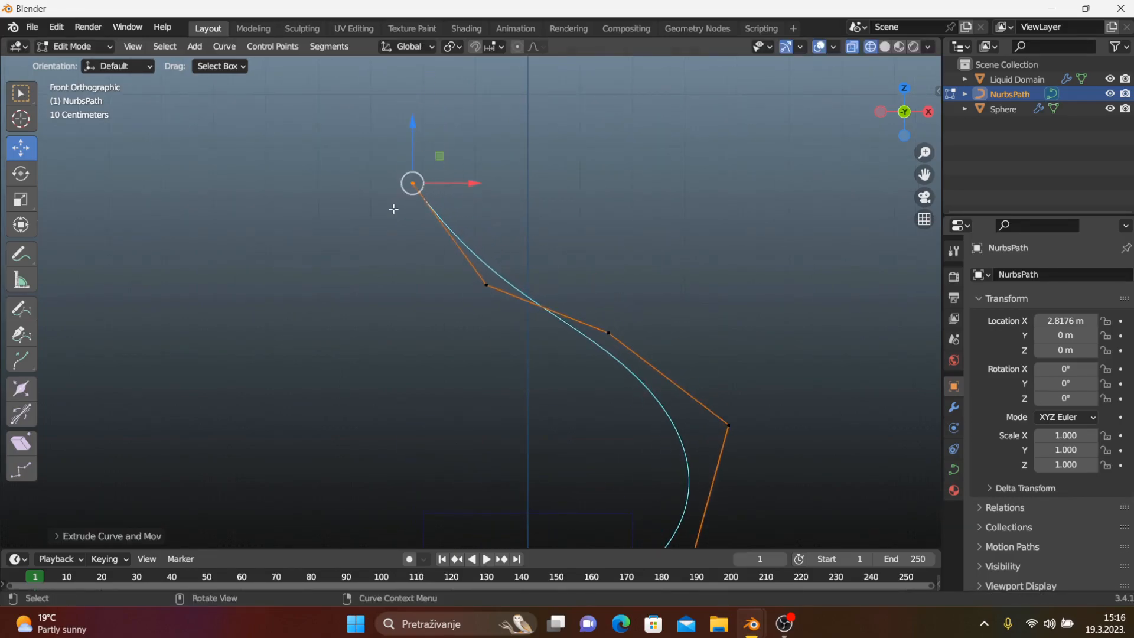
pyautogui.press('e')
pyautogui.click(330, 435)
pyautogui.scroll(-5, 354, 420)
pyautogui.moveTo(414, 372); pyautogui.dragTo(437, 407, button='middle')
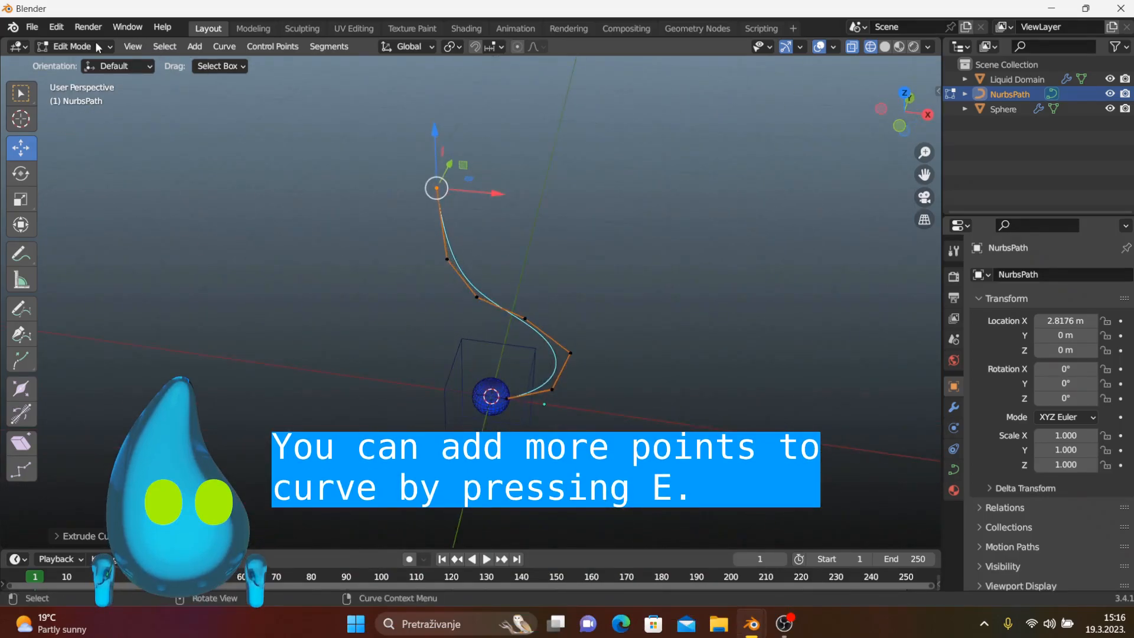
pyautogui.click(75, 47)
pyautogui.click(74, 63)
pyautogui.moveTo(293, 221); pyautogui.dragTo(334, 182, button='middle')
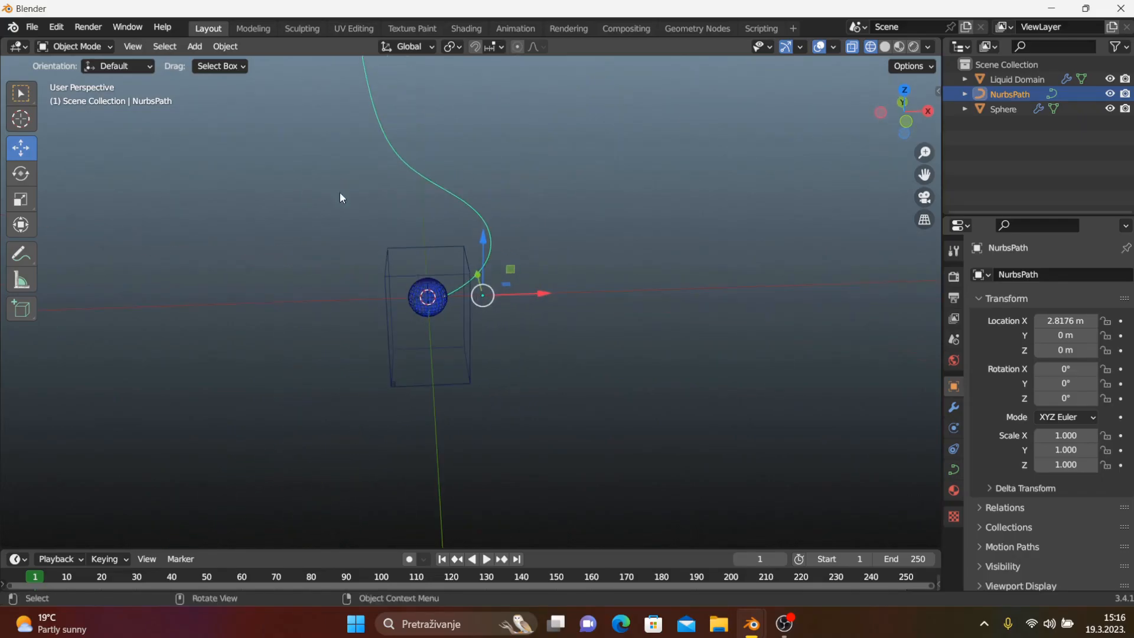
# In front view, move the liquid domain up to about Z 5.83 m
pyautogui.click(907, 122)
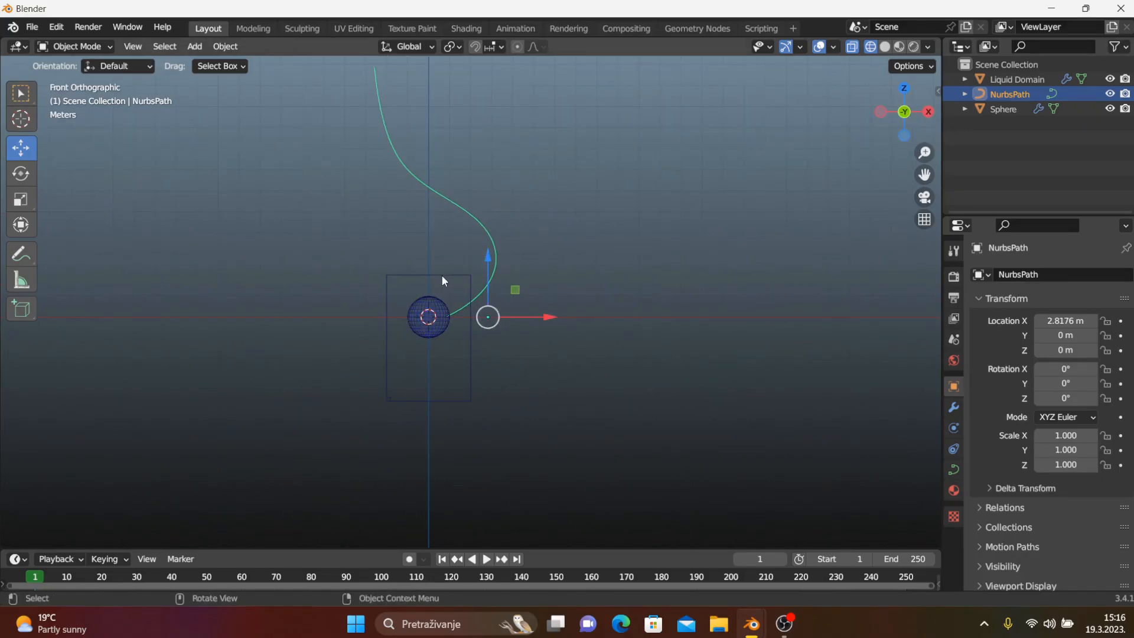
pyautogui.click(441, 275)
pyautogui.moveTo(438, 298); pyautogui.dragTo(438, 173)
# Scale the liquid domain up uniformly to about 5.709 in X and Y and 8.564 in Z, enclosing the sphere and path
pyautogui.click(21, 199)
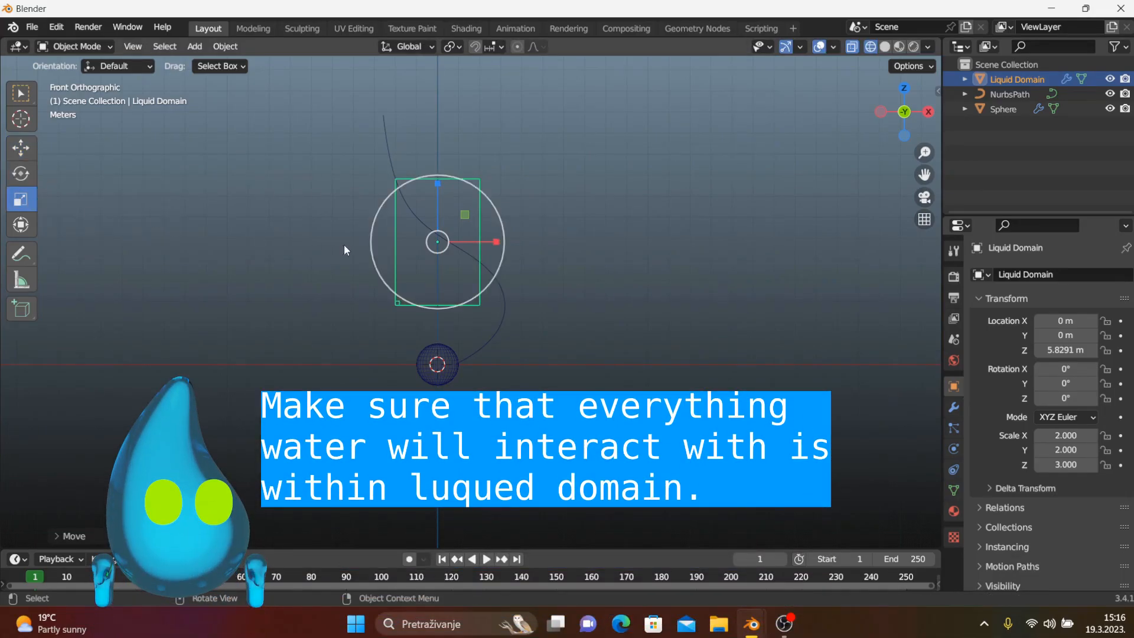
pyautogui.moveTo(384, 253); pyautogui.dragTo(300, 303)
pyautogui.moveTo(300, 303); pyautogui.dragTo(139, 349, button='middle')
pyautogui.scroll(4, 257, 323)
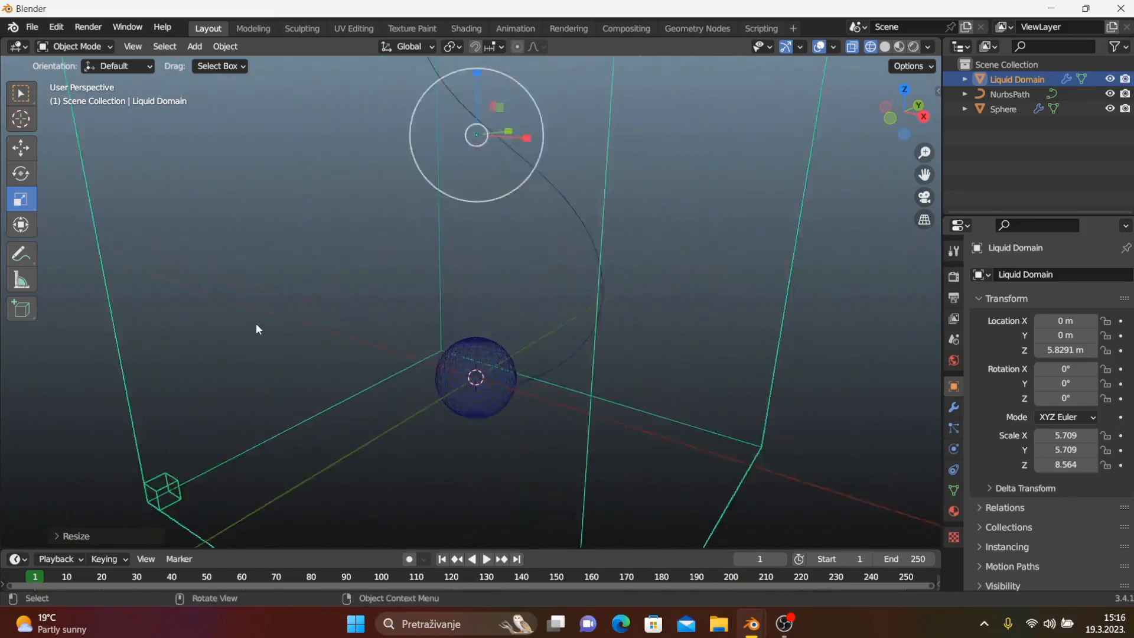
pyautogui.moveTo(274, 332); pyautogui.dragTo(552, 519, button='middle')
pyautogui.moveTo(520, 378); pyautogui.dragTo(414, 573, button='middle')
pyautogui.scroll(-2, 478, 360)
pyautogui.moveTo(458, 484); pyautogui.dragTo(480, 438, button='middle')
pyautogui.moveTo(447, 574); pyautogui.dragTo(487, 580, button='middle')
# Show the liquid domain's physics settings and briefly play the simulation around the sphere
pyautogui.click(954, 449)
pyautogui.moveTo(378, 449); pyautogui.dragTo(371, 169, button='middle')
pyautogui.scroll(5, 437, 323)
pyautogui.press('space')
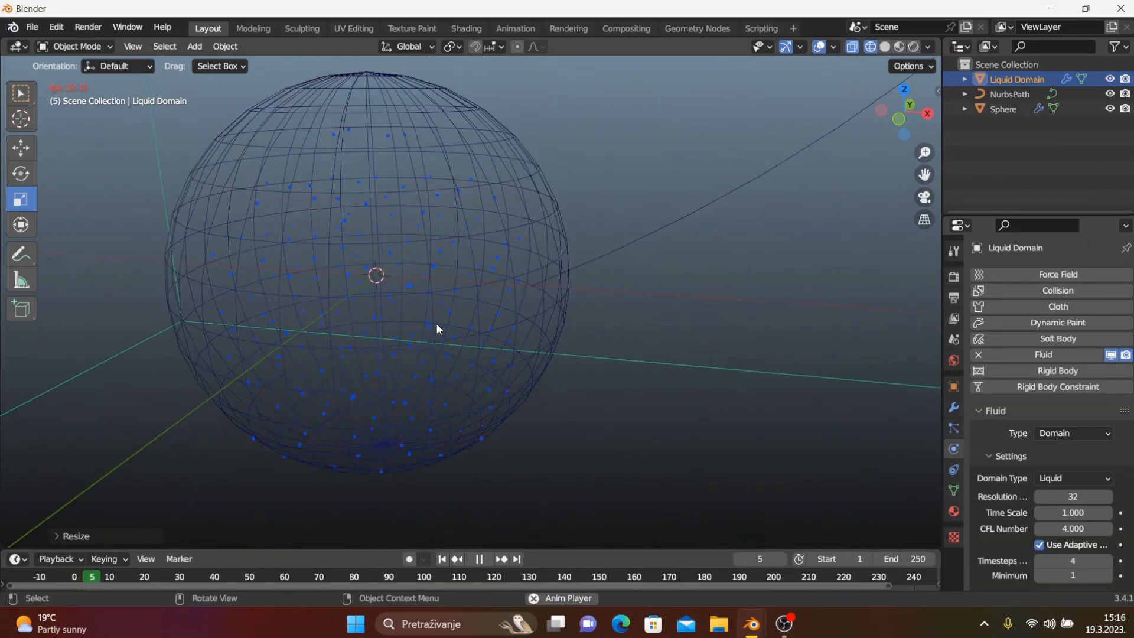
pyautogui.press('space')
# Apply the scale of the liquid domain
pyautogui.scroll(-3, 427, 349)
pyautogui.keyDown('shift'); pyautogui.moveTo(440, 369); pyautogui.dragTo(447, 107, button='middle'); pyautogui.keyUp('shift')
pyautogui.moveTo(459, 307)
pyautogui.mouseDown(button='middle')
pyautogui.moveTo(467, 351)
pyautogui.moveTo(473, 301)
pyautogui.mouseUp(button='middle')
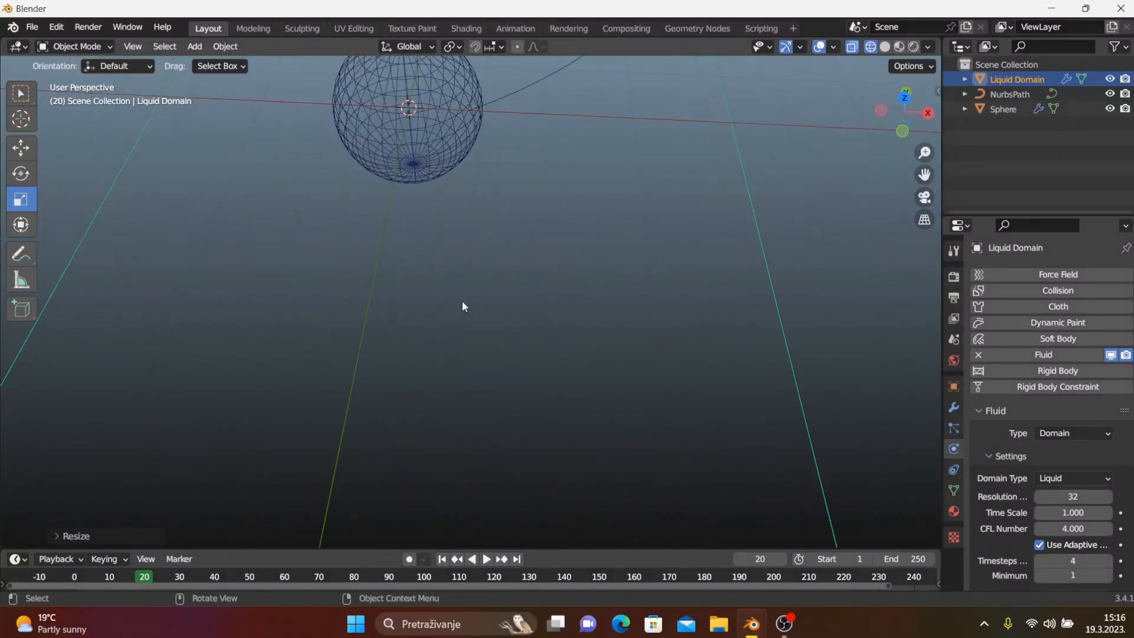
pyautogui.hotkey('ctrl', 'a')
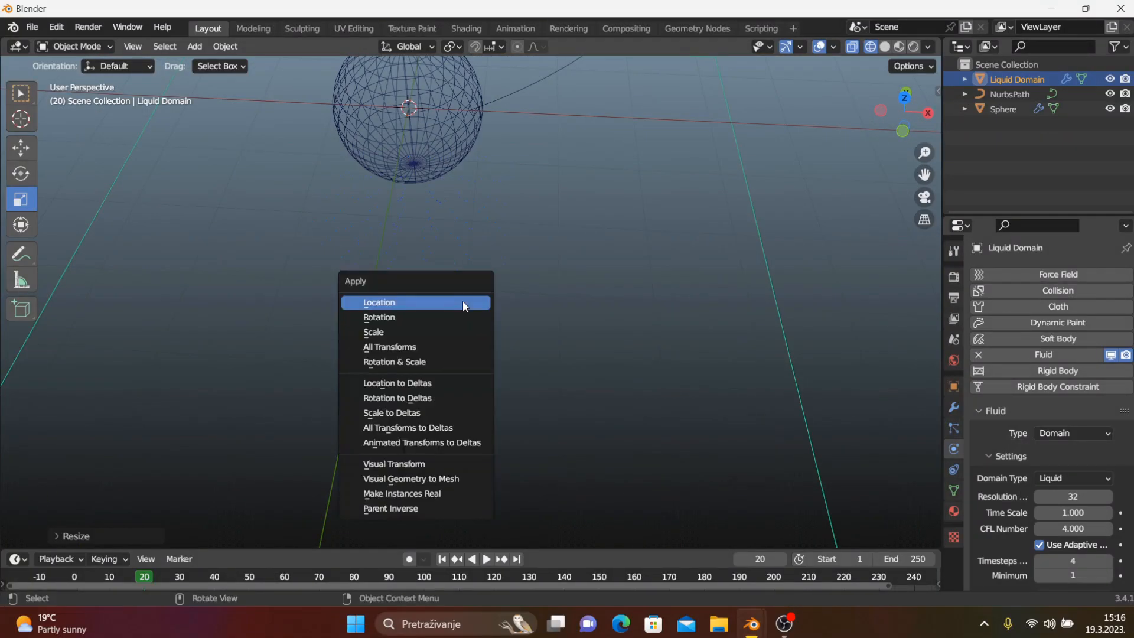
pyautogui.click(450, 331)
pyautogui.scroll(-4, 455, 322)
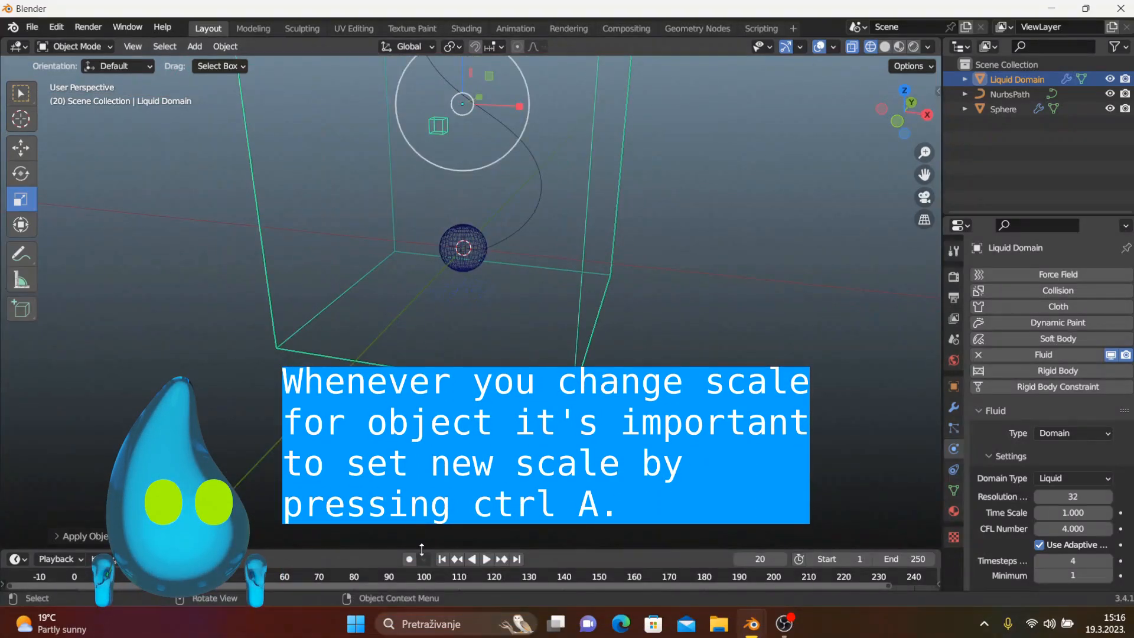
# Replay the liquid simulation several times from the first frame to examine the particles leaving the sphere
pyautogui.click(443, 559)
pyautogui.scroll(4, 425, 274)
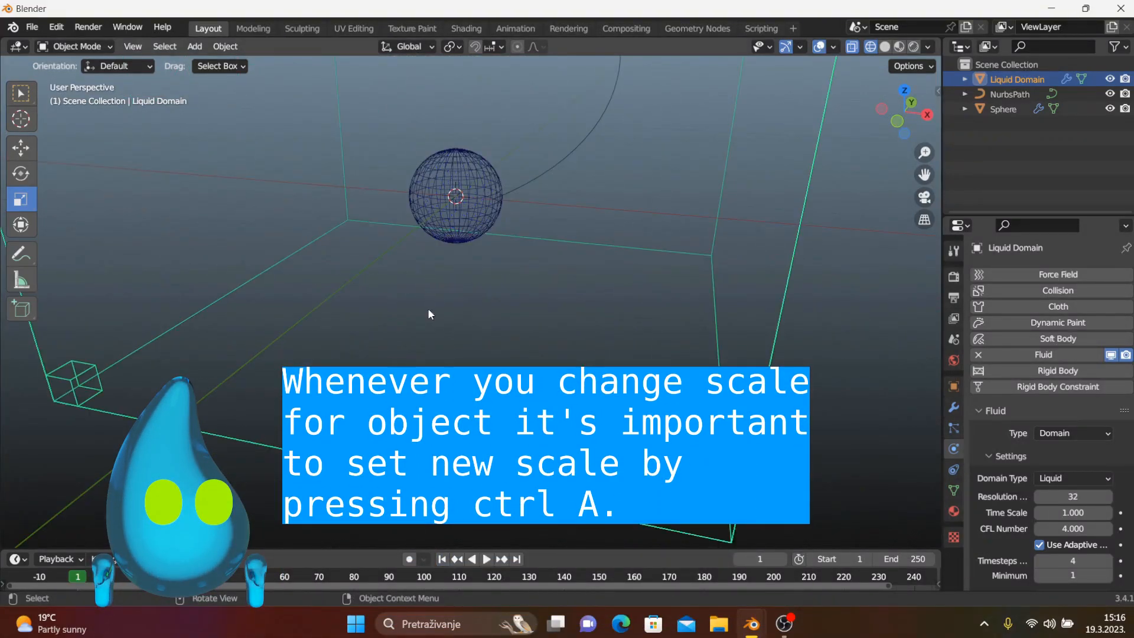
pyautogui.press('space')
pyautogui.press('space')
pyautogui.click(442, 559)
pyautogui.scroll(6, 431, 323)
pyautogui.press('space')
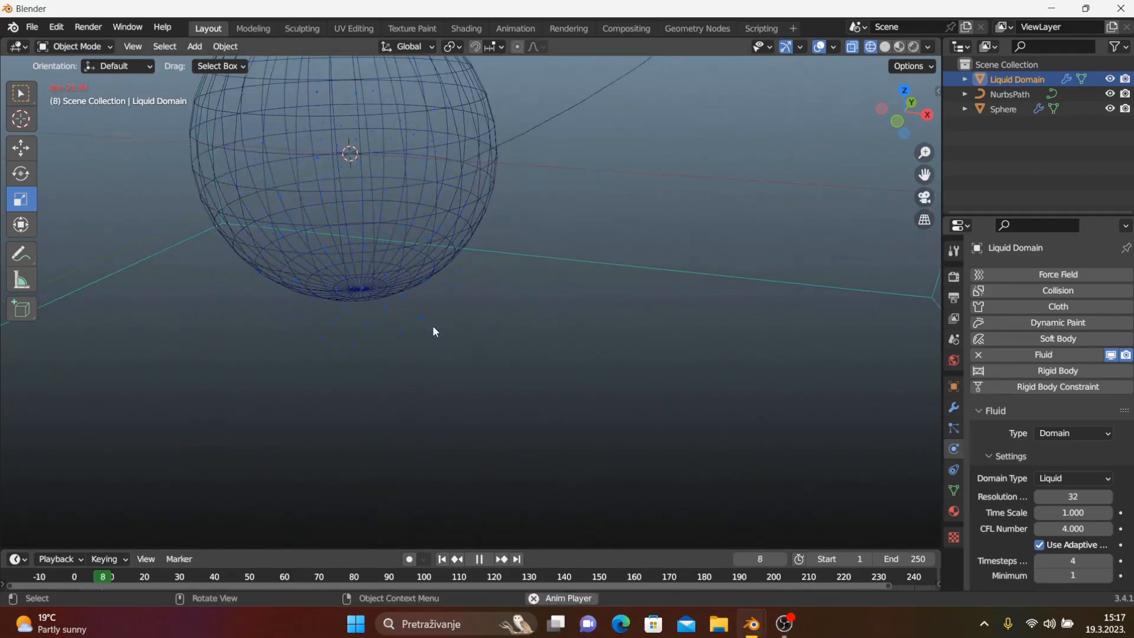
pyautogui.scroll(-4, 415, 397)
pyautogui.scroll(2, 416, 377)
pyautogui.press('space')
pyautogui.press('space')
pyautogui.click(441, 560)
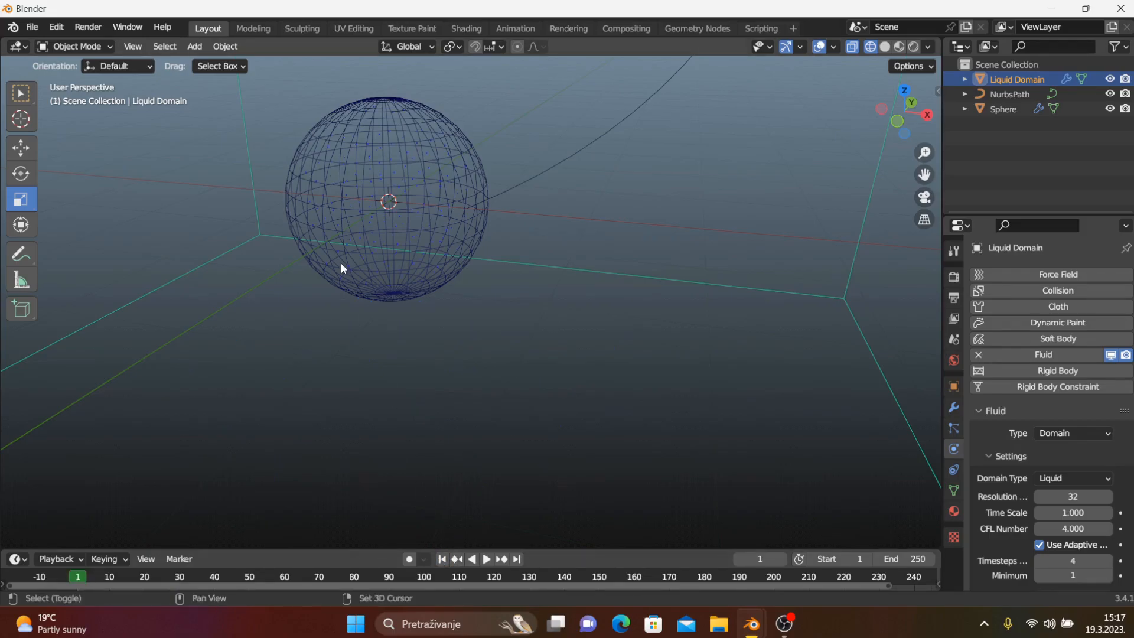
pyautogui.keyDown('shift'); pyautogui.moveTo(342, 264); pyautogui.dragTo(381, 307, button='middle'); pyautogui.keyUp('shift')
pyautogui.press('space')
pyautogui.press('space')
pyautogui.click(441, 559)
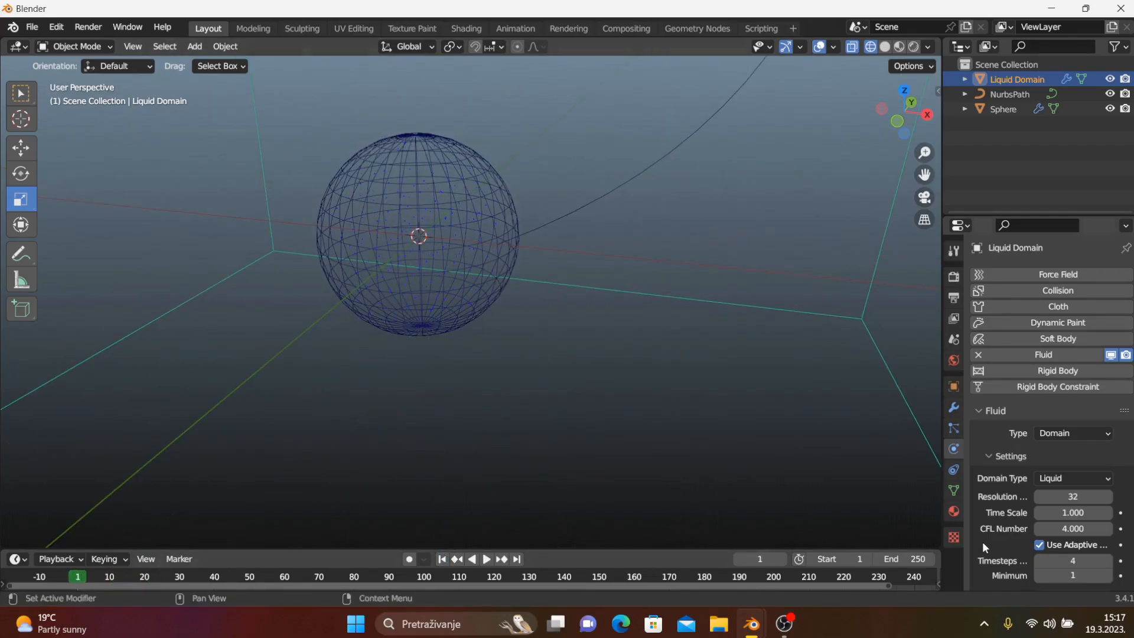
# Set the liquid domain's resolution to 64 and replay the simulation, returning to the first frame
pyautogui.click(1059, 496)
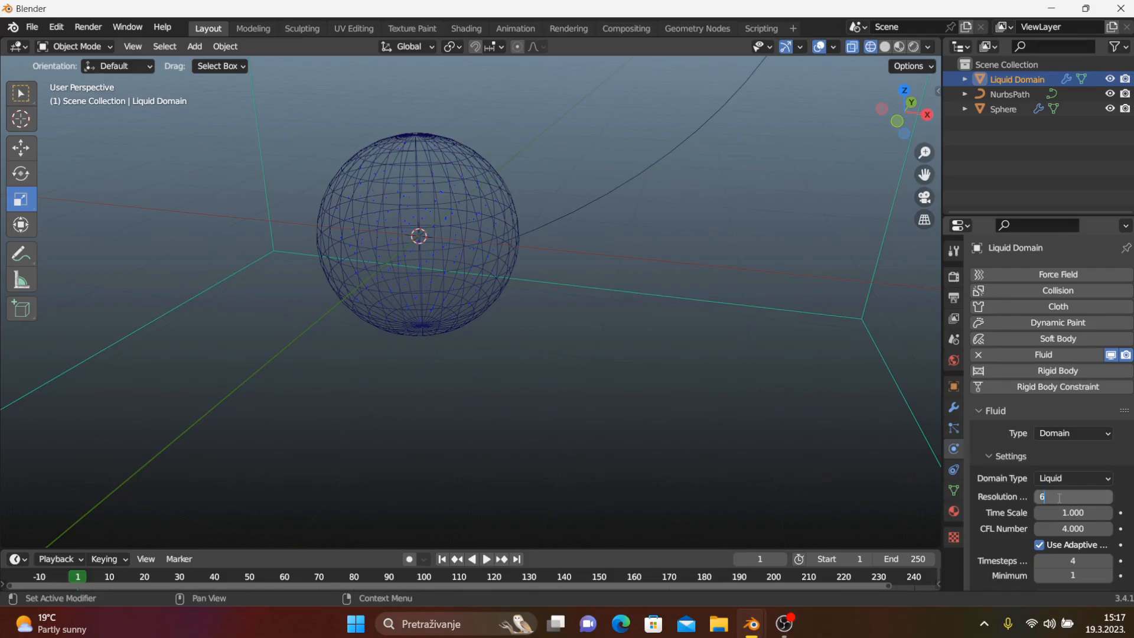
pyautogui.press('Return')
pyautogui.press('space')
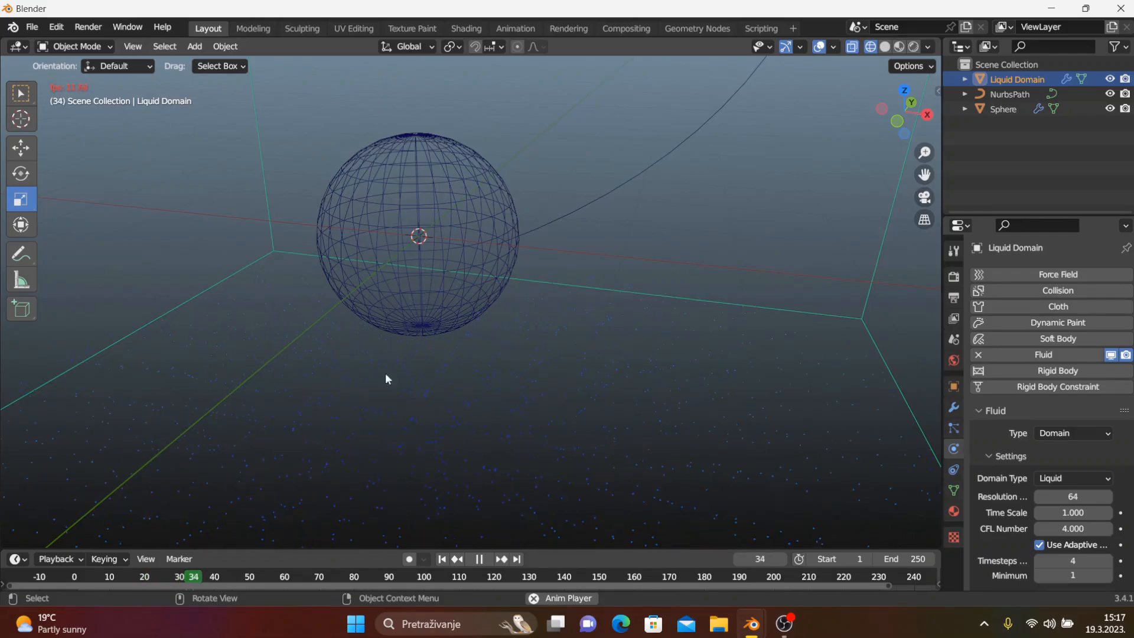
pyautogui.press('space')
pyautogui.scroll(-3, 415, 362)
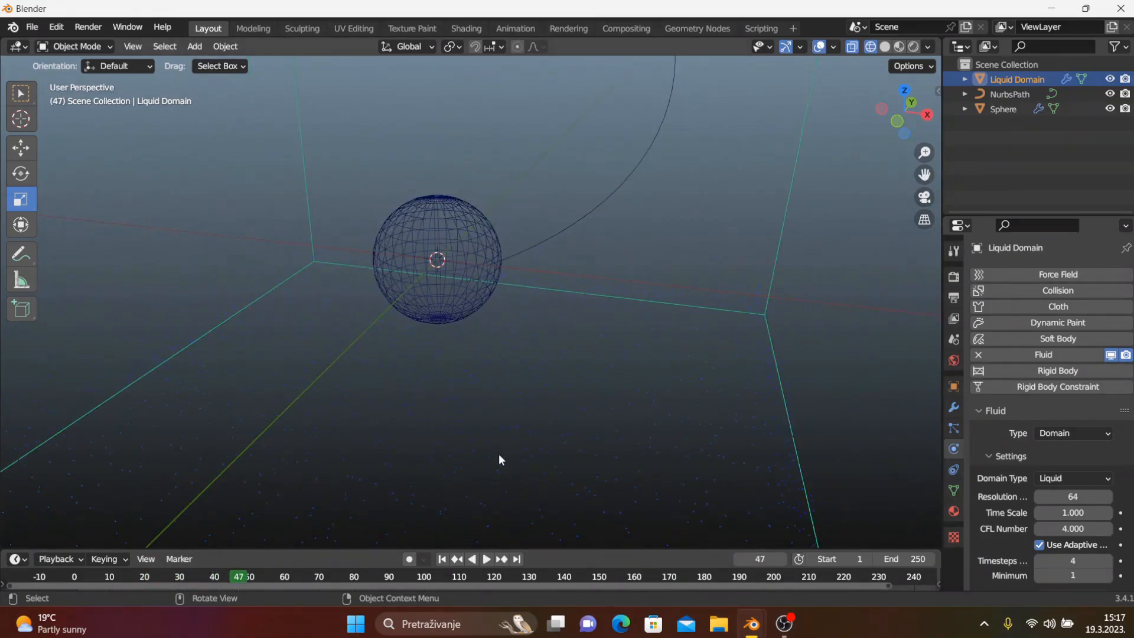
pyautogui.click(444, 562)
# Add force field physics to the curved path
pyautogui.moveTo(329, 377); pyautogui.dragTo(403, 366, button='middle')
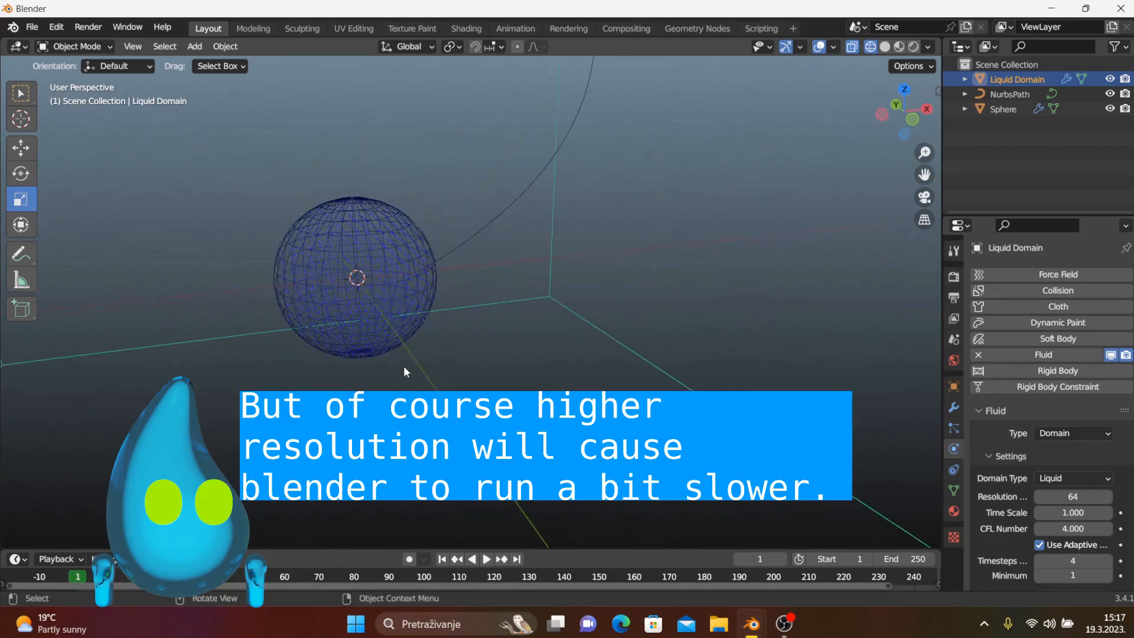
pyautogui.scroll(2, 407, 360)
pyautogui.click(480, 216)
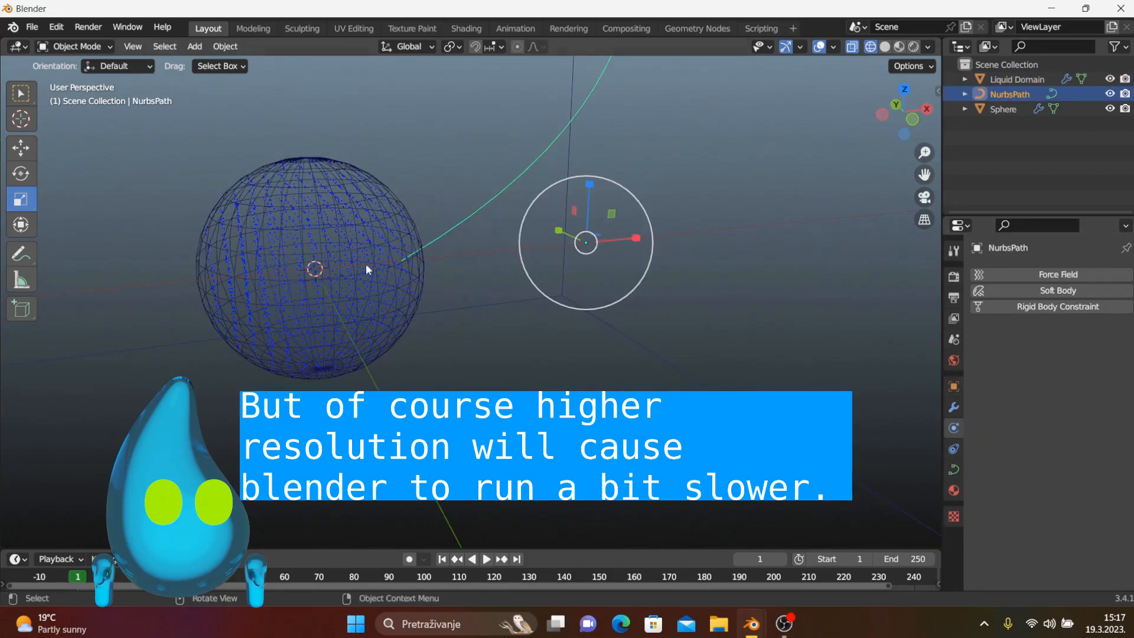
pyautogui.scroll(-2, 378, 269)
pyautogui.scroll(-2, 367, 270)
pyautogui.moveTo(367, 270)
pyautogui.mouseDown(button='middle')
pyautogui.moveTo(281, 292)
pyautogui.moveTo(346, 275)
pyautogui.mouseUp(button='middle')
pyautogui.scroll(3, 346, 275)
pyautogui.scroll(-3, 346, 275)
pyautogui.scroll(-2, 347, 276)
pyautogui.scroll(3, 356, 276)
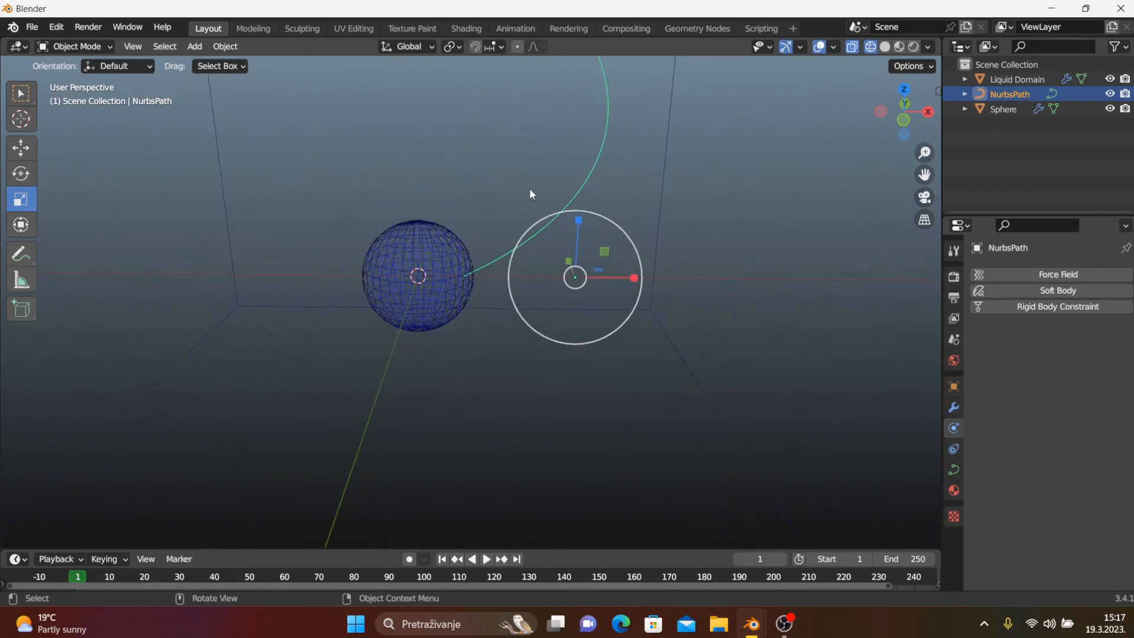
pyautogui.click(1026, 276)
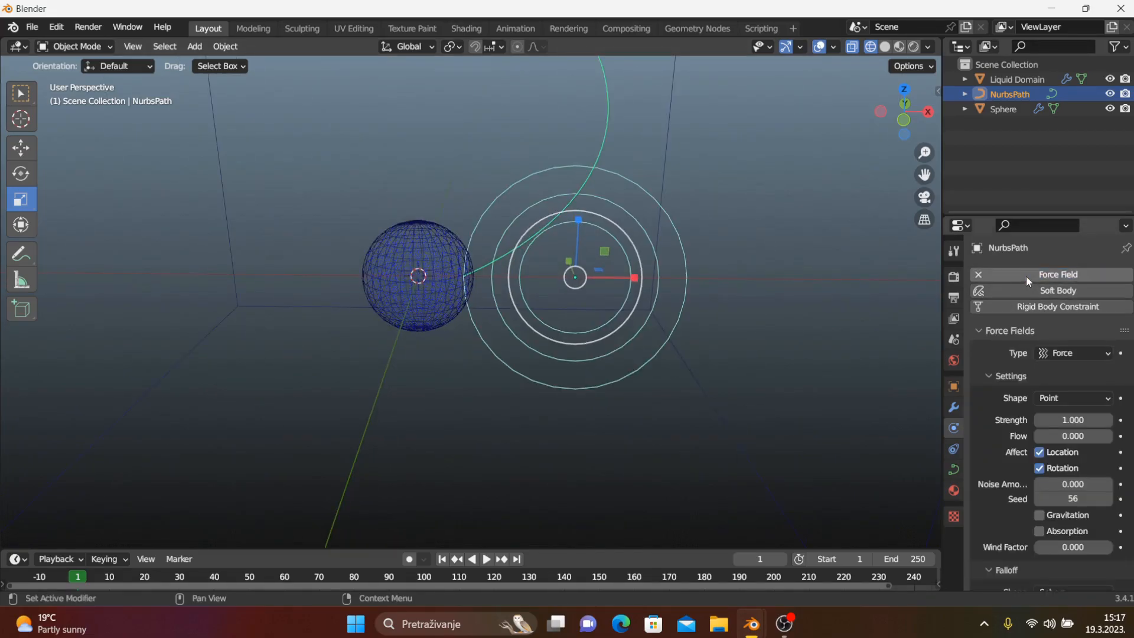
# Set the strength of the path's force field to -10
pyautogui.click(1081, 420)
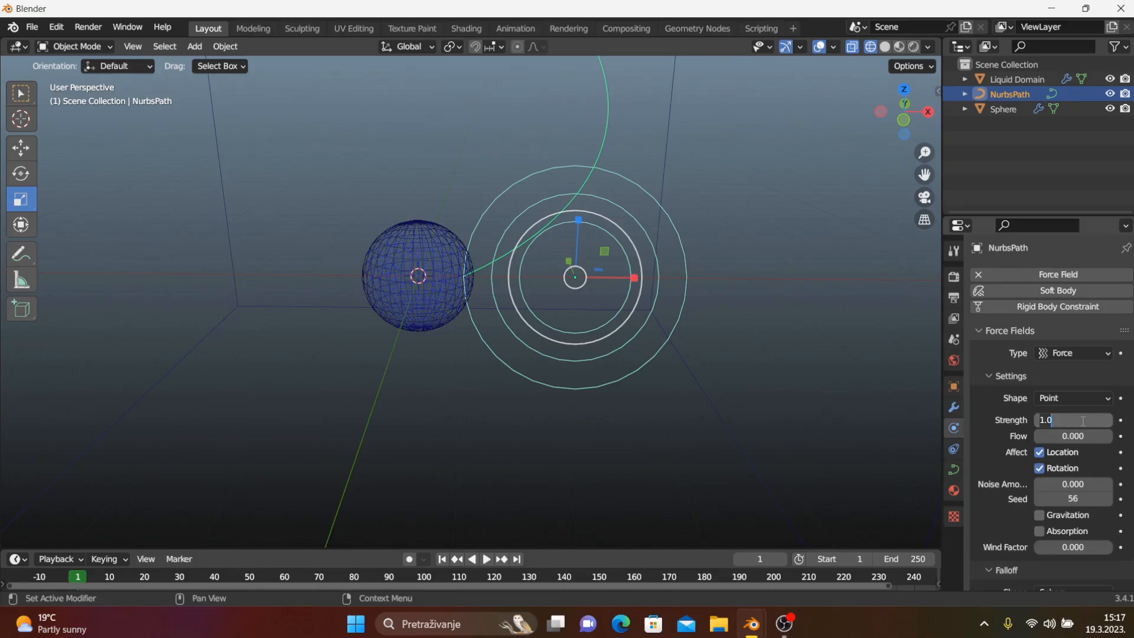
pyautogui.write('-10')
pyautogui.press('Return')
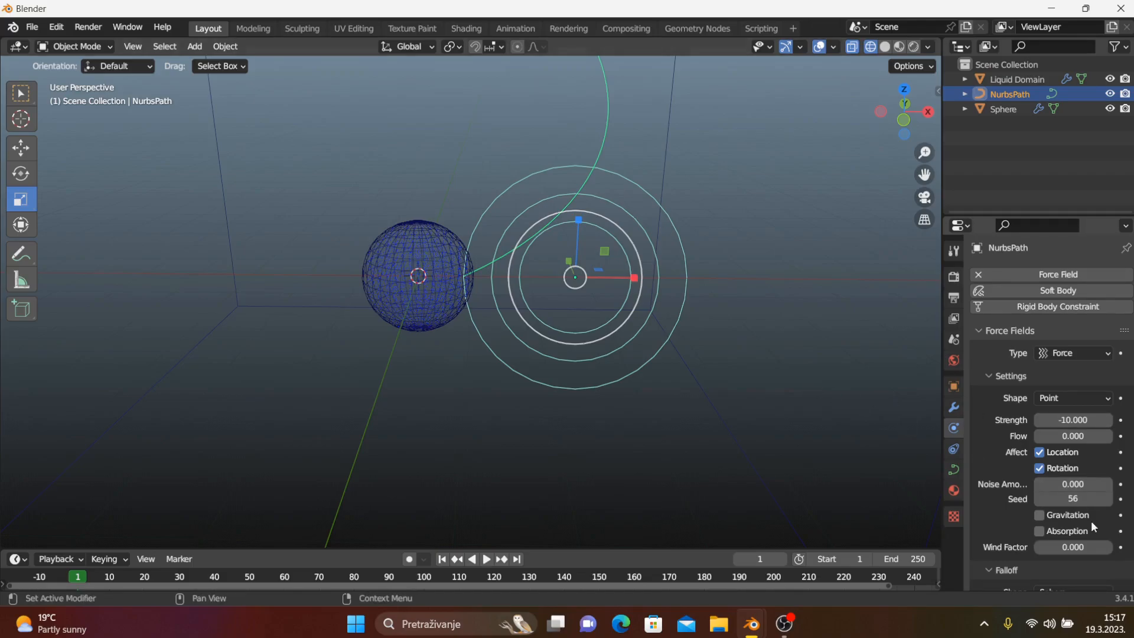
# Set the shape of the path's force field to Curve
pyautogui.click(1051, 399)
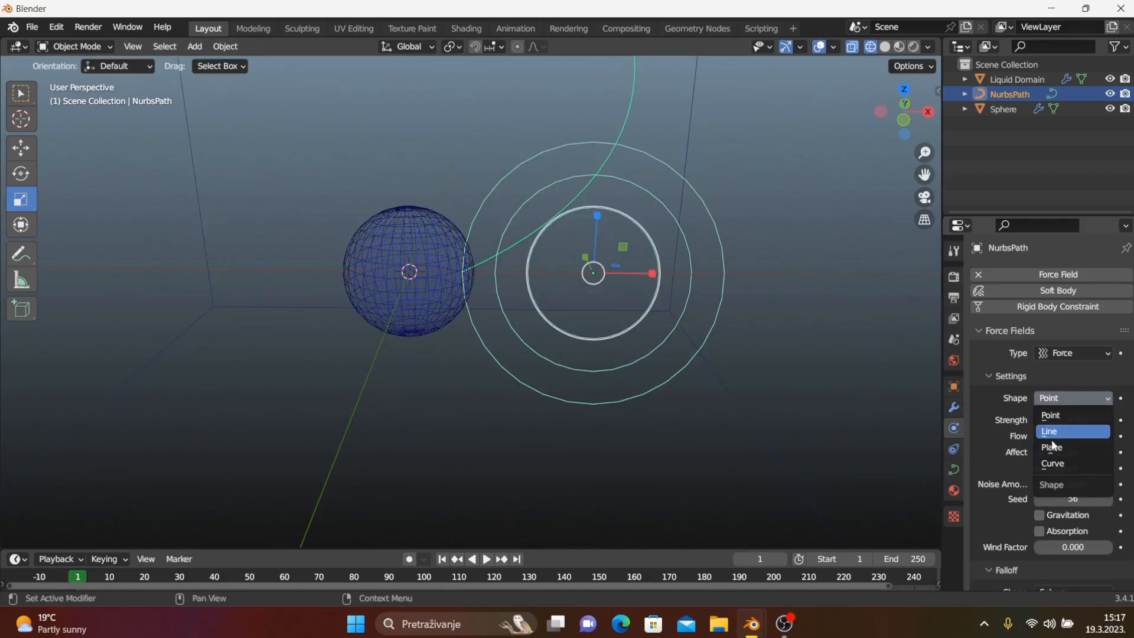
pyautogui.click(1054, 464)
pyautogui.scroll(-3, 406, 291)
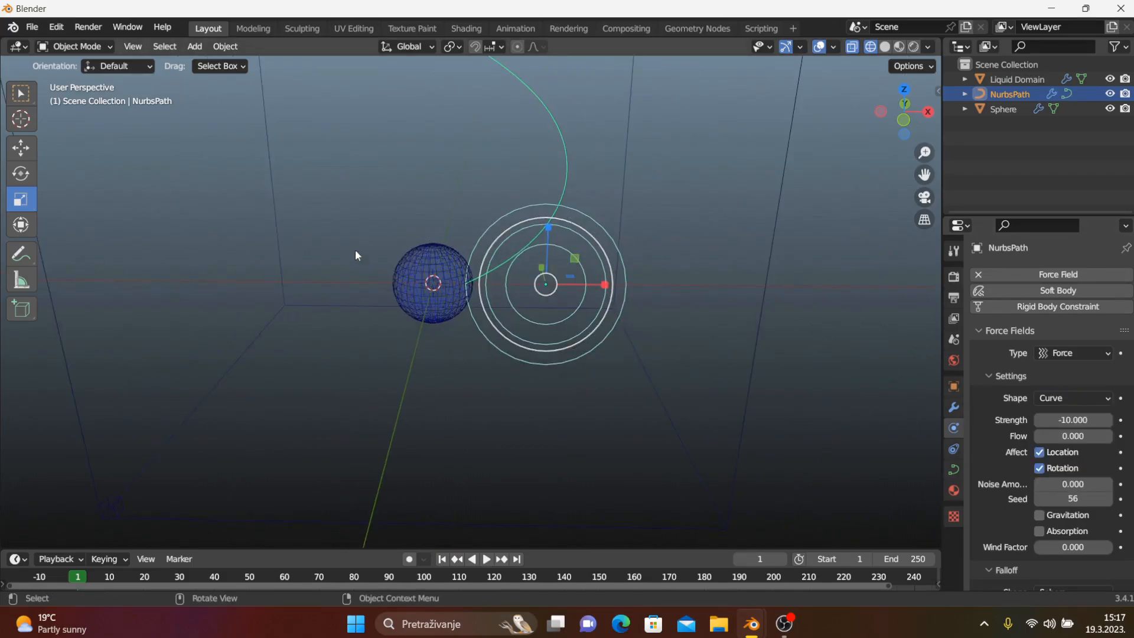
# Play the simulation to examine how the particles follow the curve-shaped force field, and return to the first frame
pyautogui.press('space')
pyautogui.moveTo(374, 242); pyautogui.dragTo(322, 272, button='middle')
pyautogui.press('space')
pyautogui.press('space')
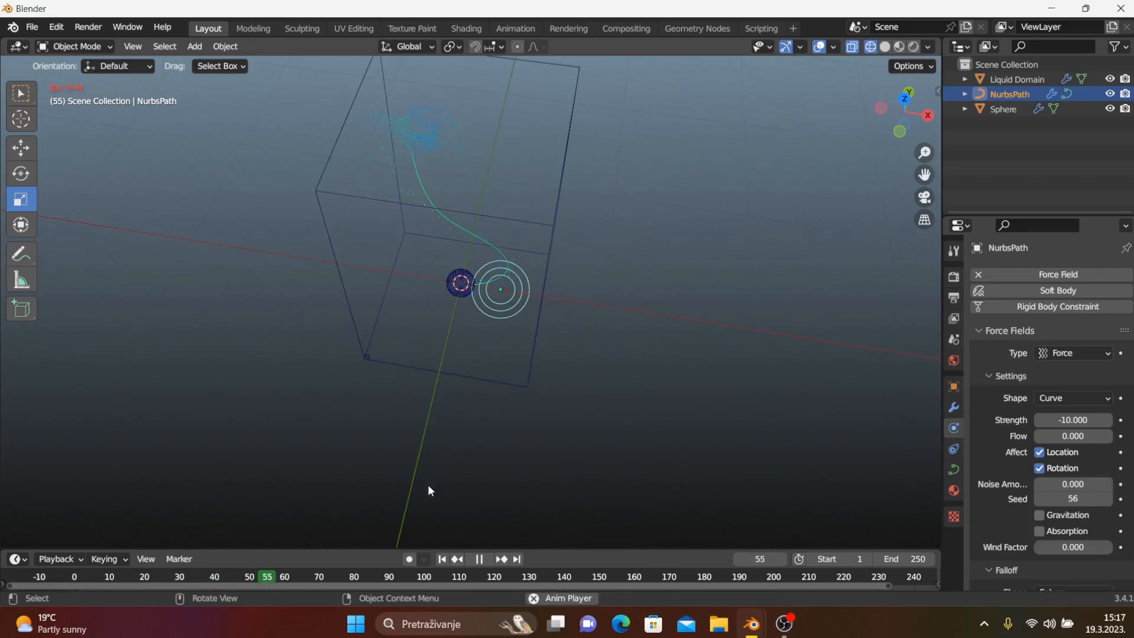
pyautogui.press('space')
pyautogui.click(441, 567)
pyautogui.click(442, 559)
# Set the flow of the path's force field to 1
pyautogui.scroll(10, 432, 299)
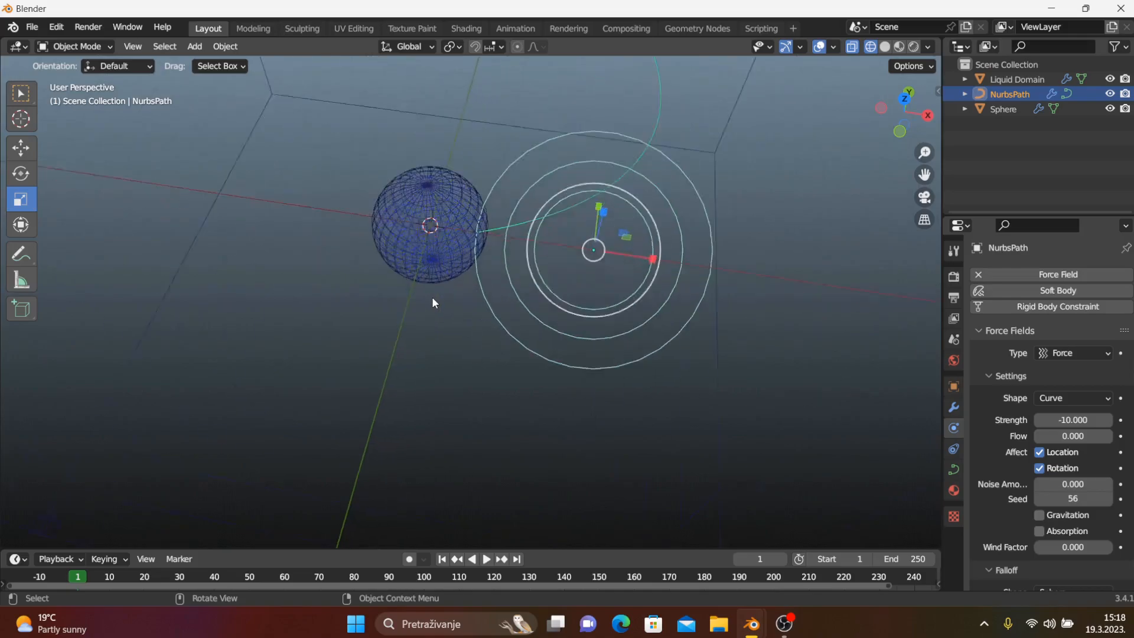
pyautogui.click(1067, 438)
pyautogui.write('1')
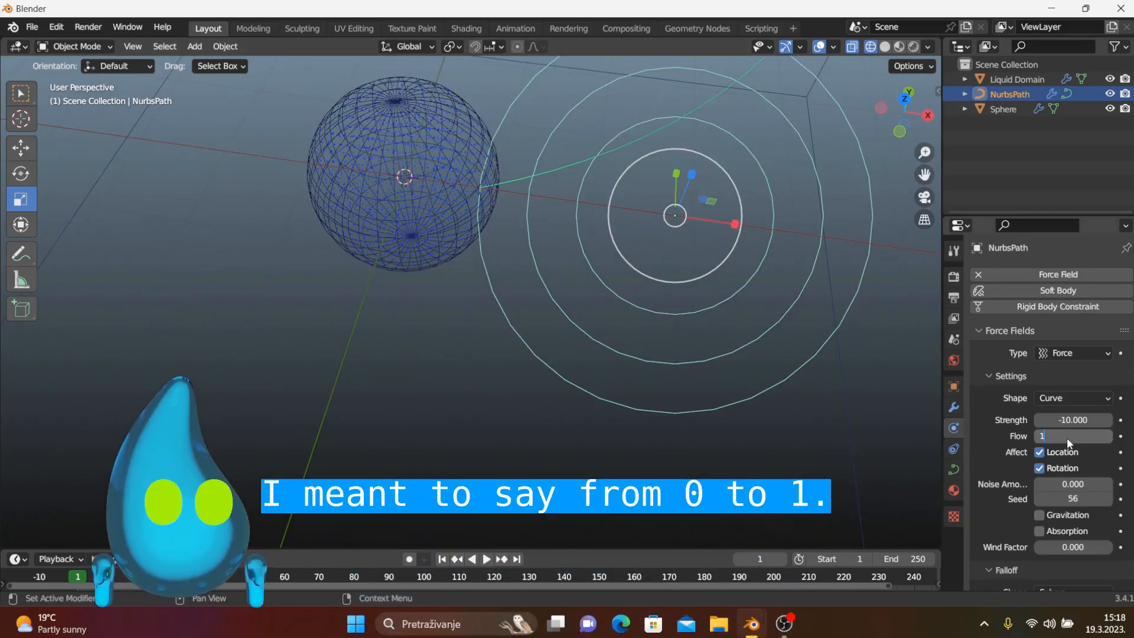
pyautogui.scroll(-6, 592, 249)
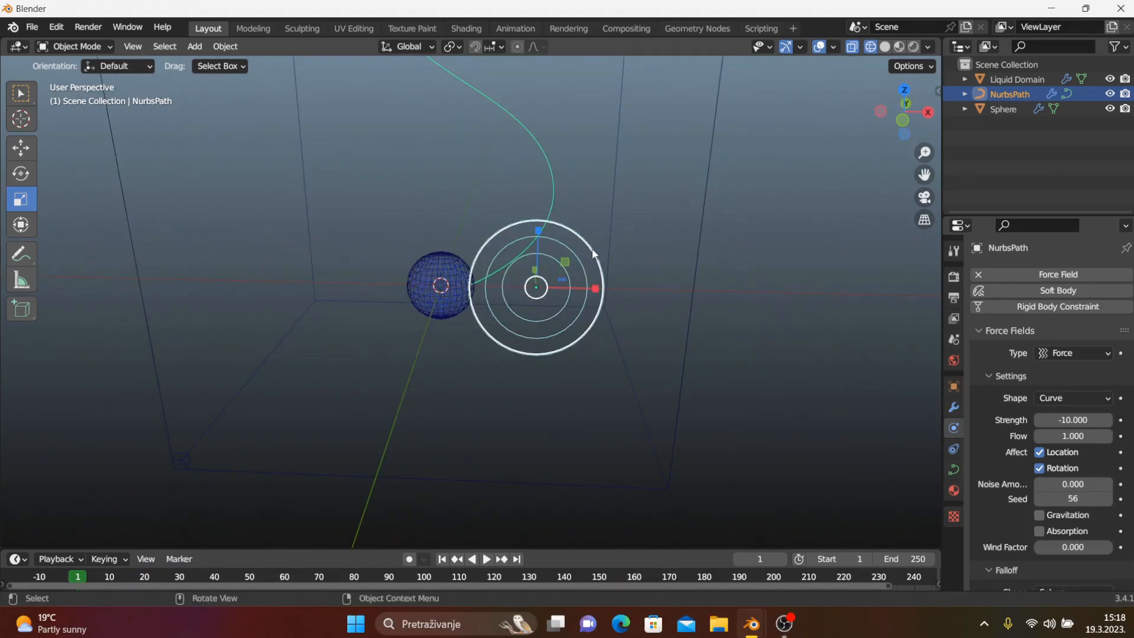
# Replay the simulation to check the particle flow along the path, and go back to the first frame
pyautogui.press('space')
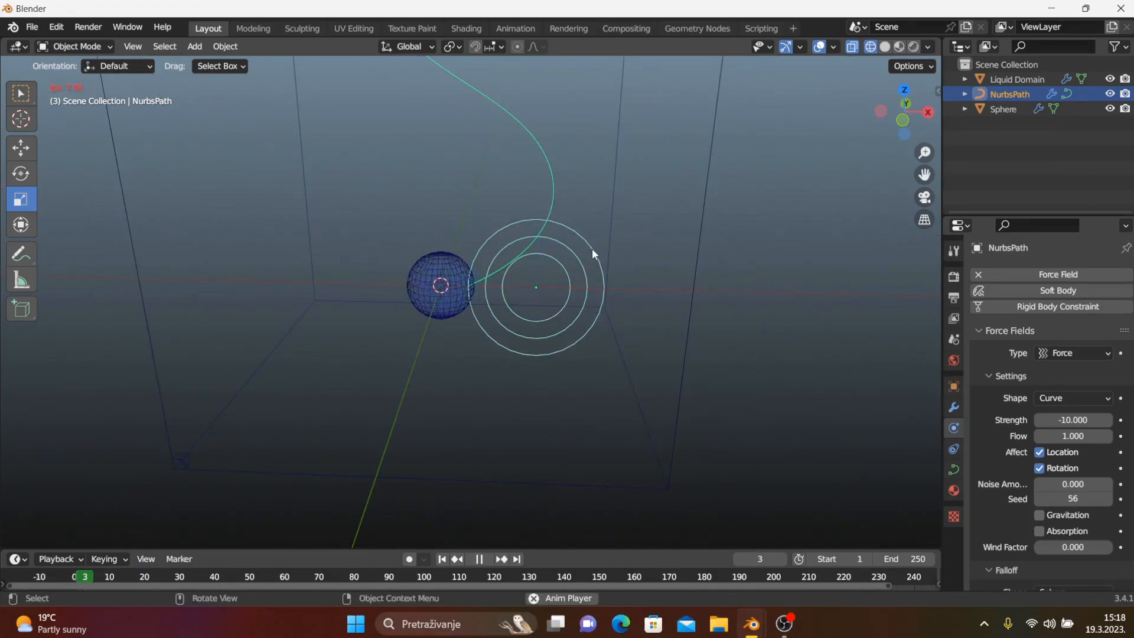
pyautogui.scroll(-2, 557, 217)
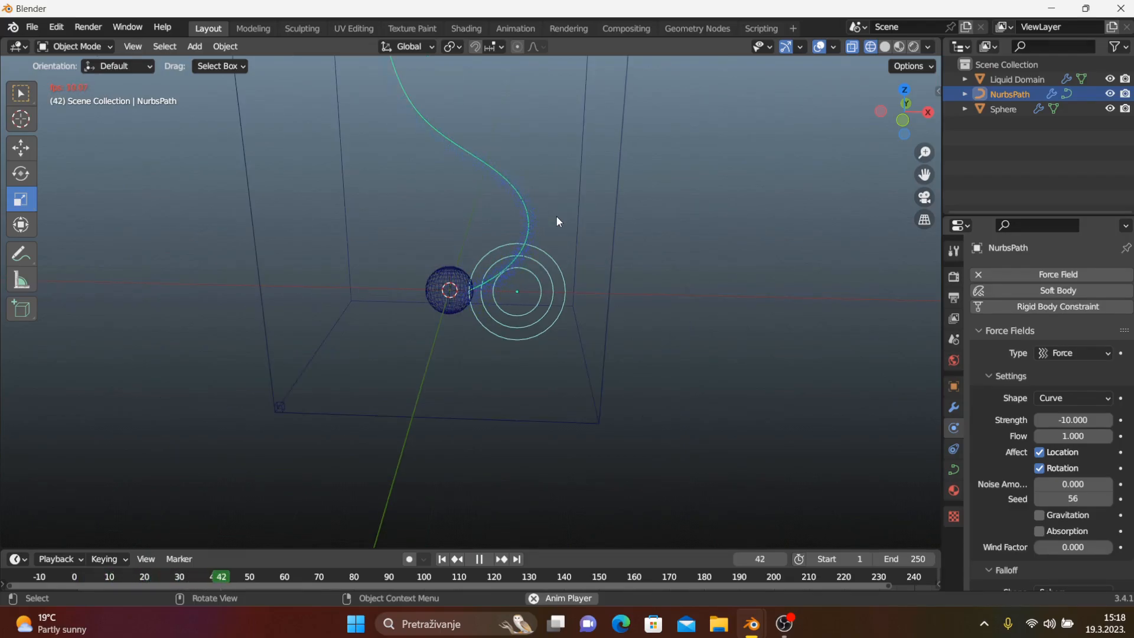
pyautogui.press('space')
pyautogui.click(442, 559)
pyautogui.scroll(8, 413, 312)
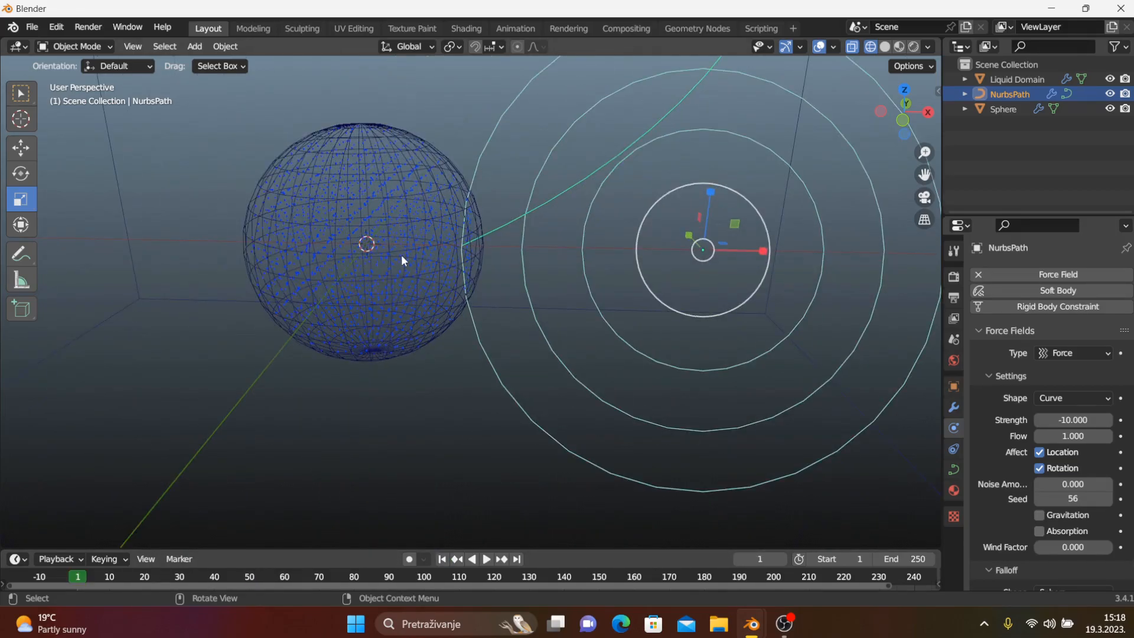
# Set the gravity field weight of the liquid domain to 0
pyautogui.scroll(-4, 404, 268)
pyautogui.click(248, 280)
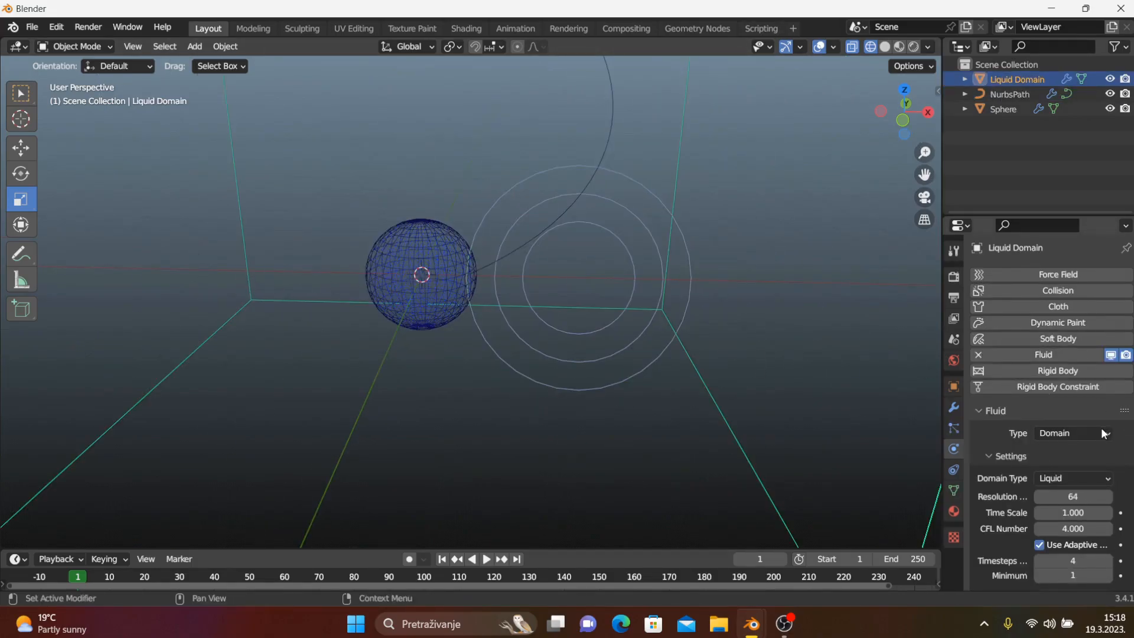
pyautogui.scroll(-20, 1100, 430)
pyautogui.scroll(-5, 1097, 442)
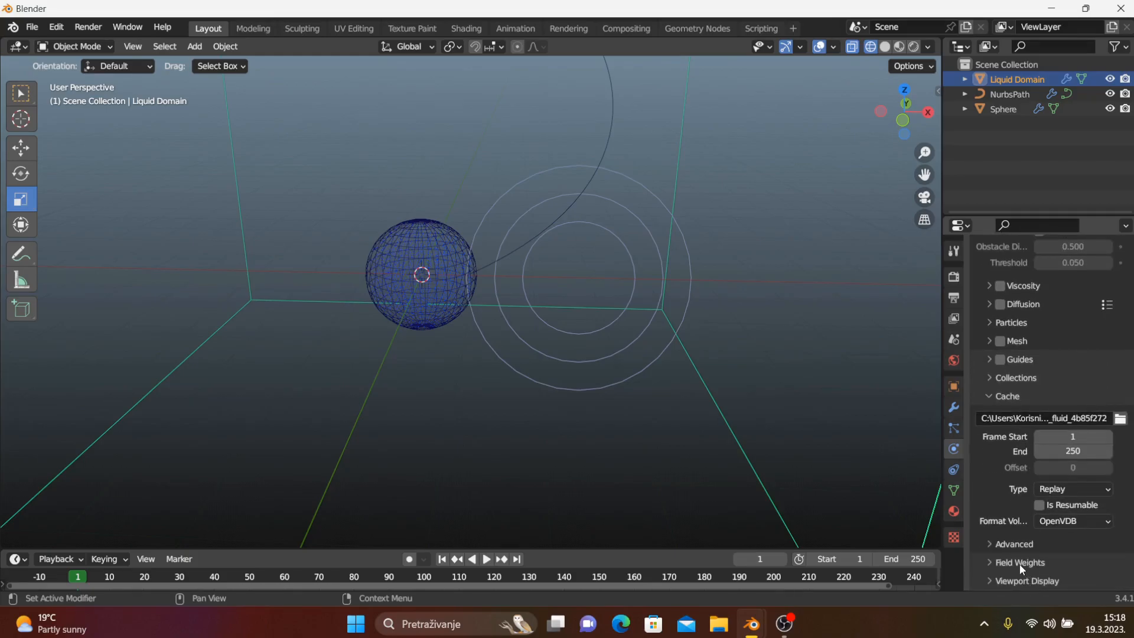
pyautogui.click(1021, 569)
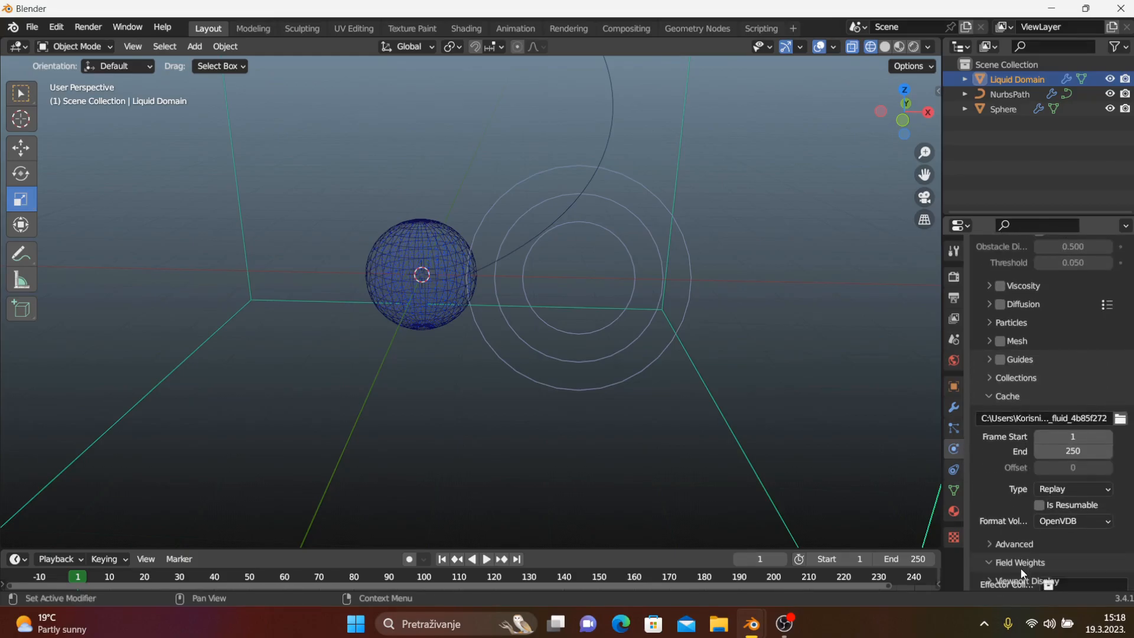
pyautogui.scroll(-8, 1096, 418)
pyautogui.doubleClick(1084, 388)
pyautogui.write('0')
pyautogui.press('Return')
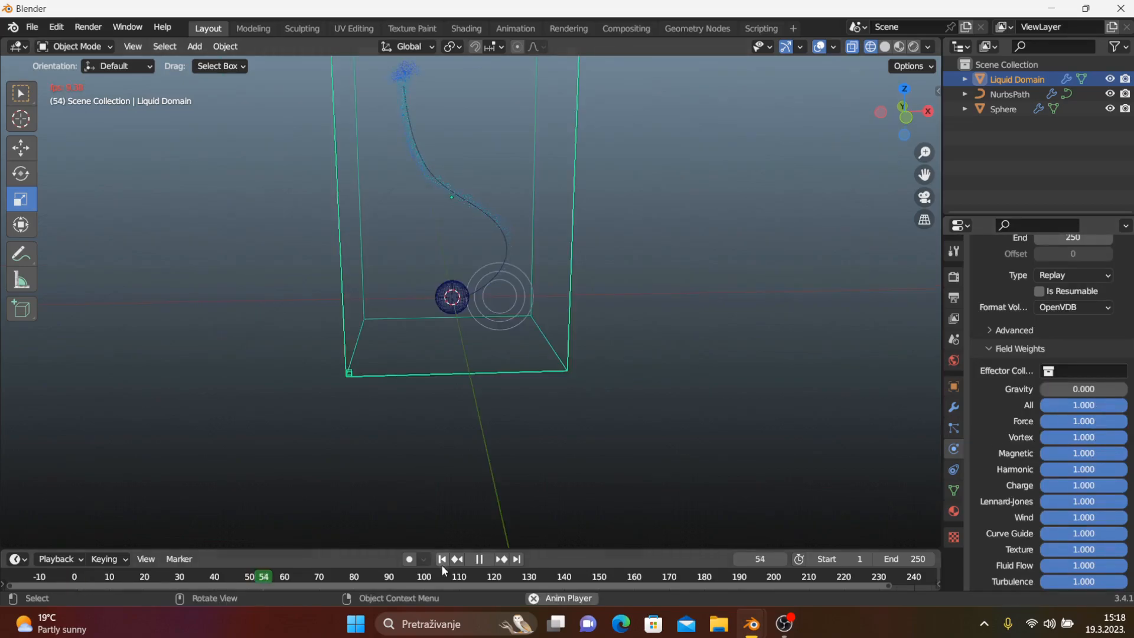
# Replay the simulation without gravity to examine the liquid's travel up the path, and rewind to the start
pyautogui.click(442, 562)
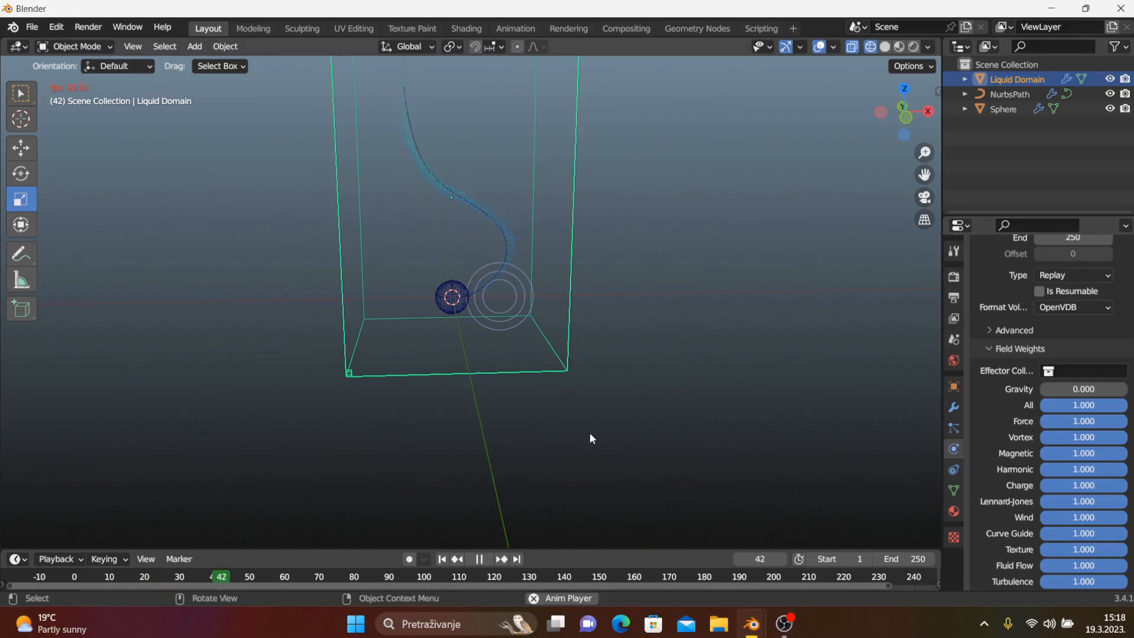
pyautogui.moveTo(468, 220); pyautogui.dragTo(473, 278, button='middle')
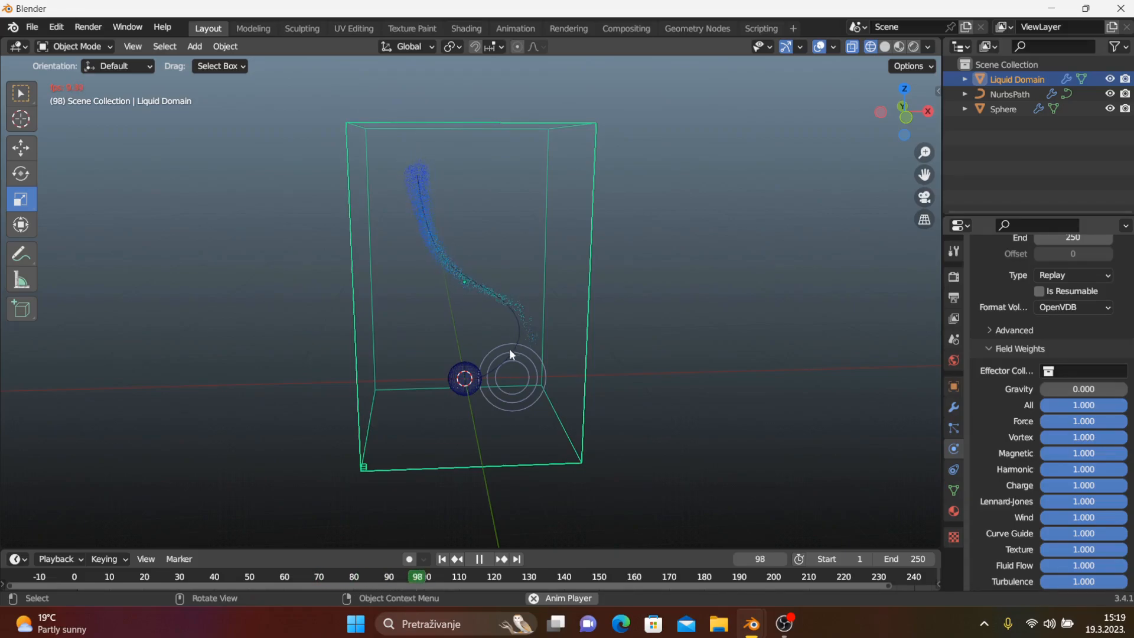
pyautogui.press('space')
pyautogui.click(442, 562)
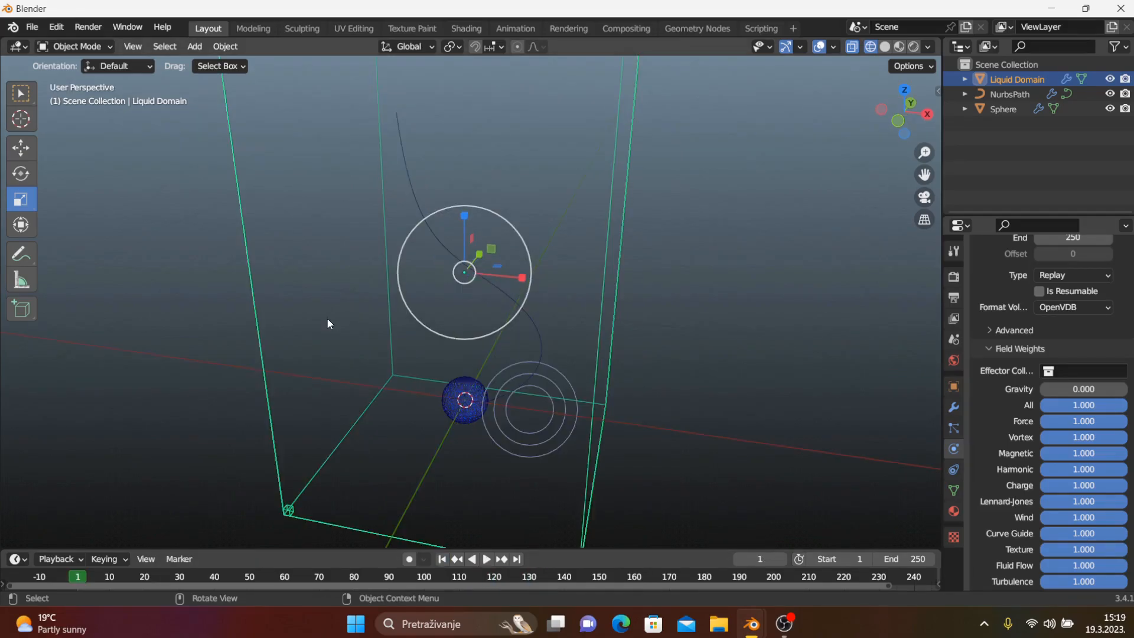
# Add a monkey mesh to the scene
pyautogui.moveTo(327, 319); pyautogui.dragTo(359, 329, button='middle')
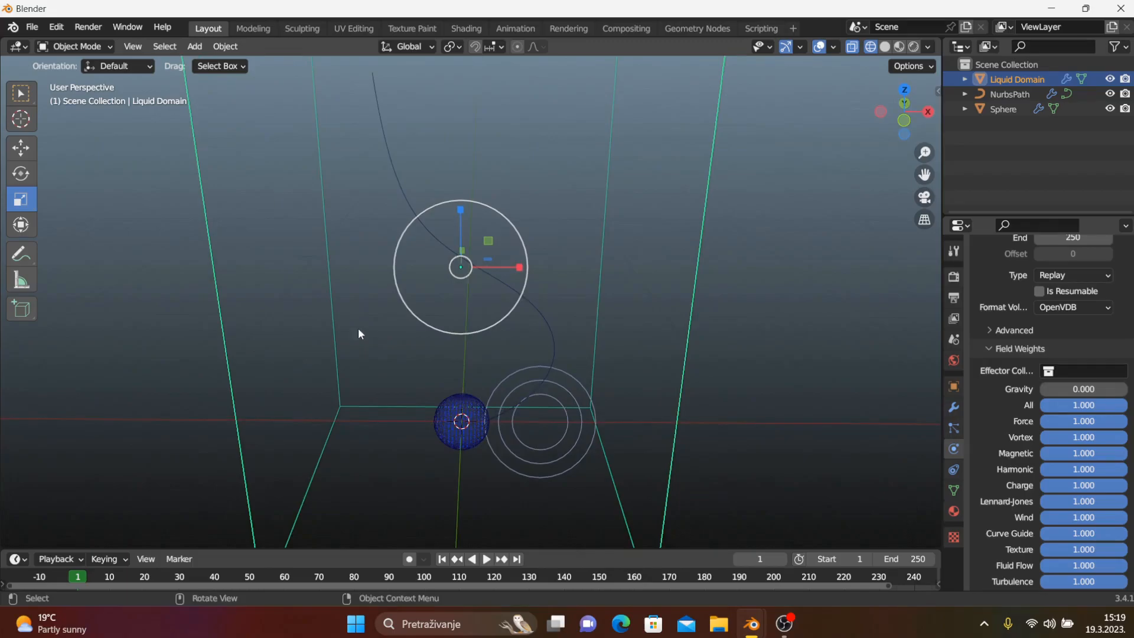
pyautogui.click(195, 47)
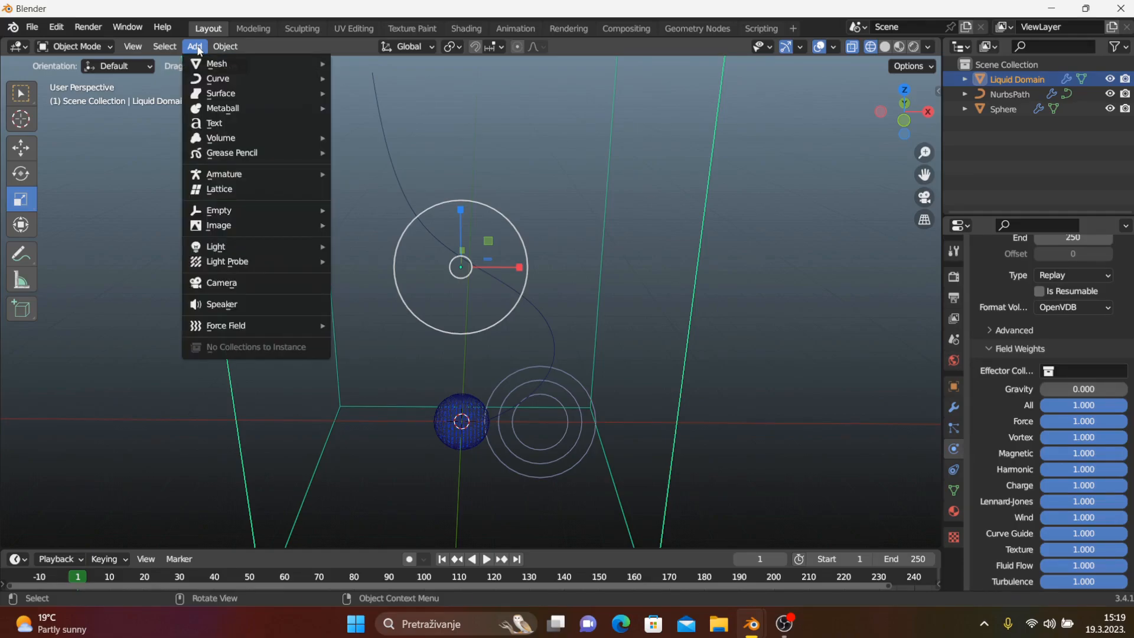
pyautogui.moveTo(213, 64)
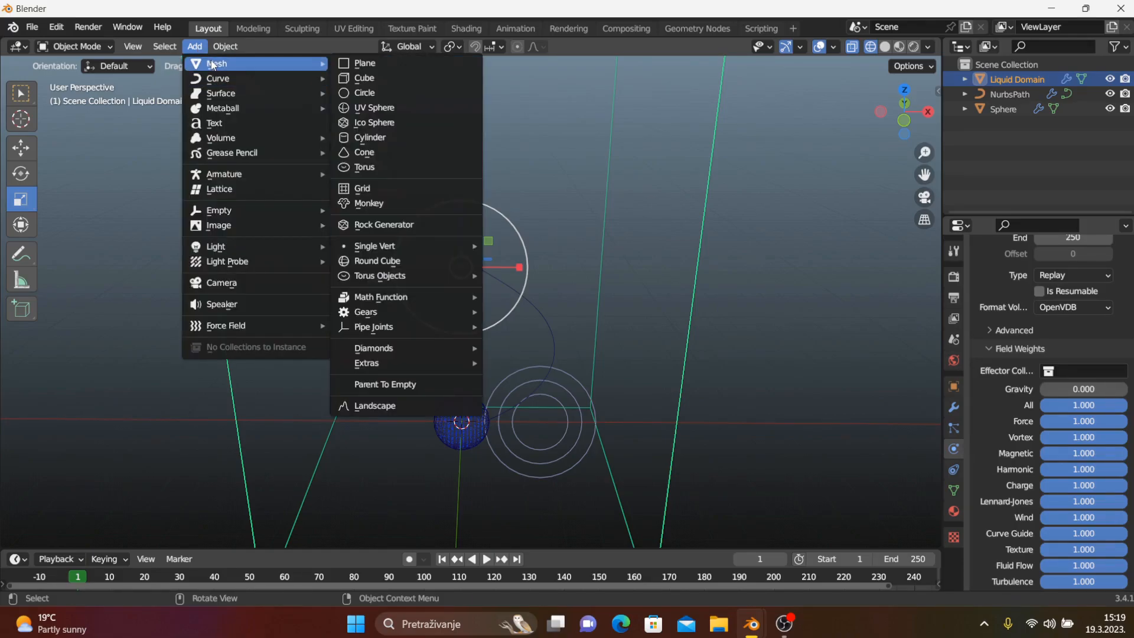
pyautogui.click(373, 205)
# Move the monkey head up inside the domain and align it with the upper end of the curved path
pyautogui.click(13, 143)
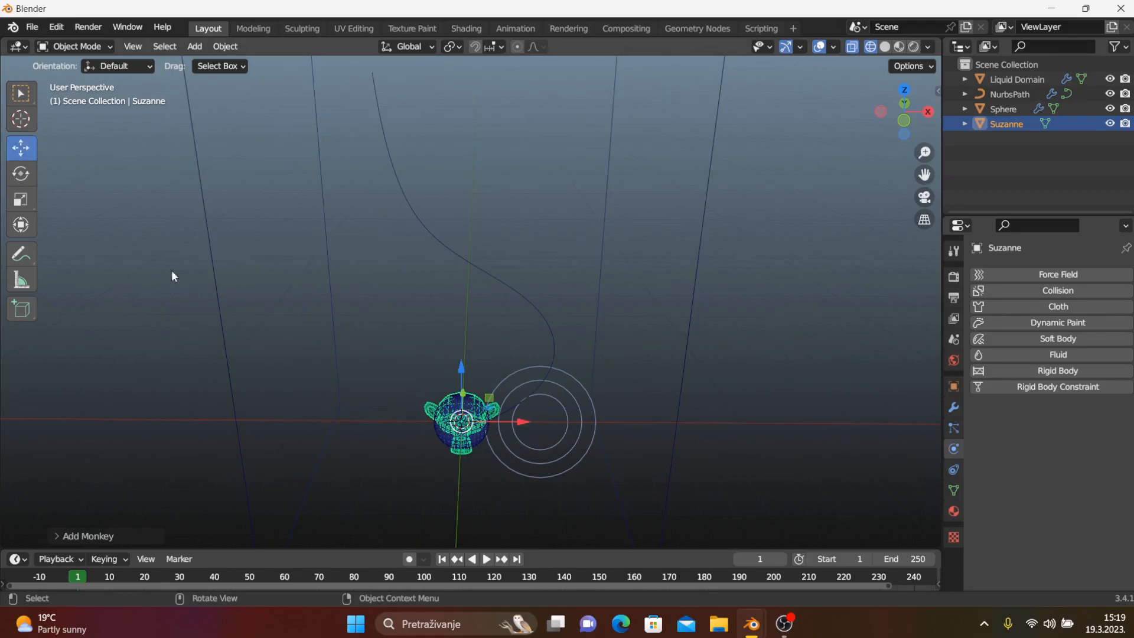
pyautogui.moveTo(431, 417); pyautogui.dragTo(447, 428, button='middle')
pyautogui.moveTo(417, 115); pyautogui.dragTo(417, 114)
pyautogui.keyDown('shift'); pyautogui.moveTo(417, 114); pyautogui.dragTo(551, 257, button='middle'); pyautogui.keyUp('shift')
pyautogui.scroll(4, 551, 257)
pyautogui.moveTo(442, 196); pyautogui.dragTo(448, 71)
pyautogui.moveTo(448, 71); pyautogui.dragTo(282, 112, button='middle')
pyautogui.keyDown('shift'); pyautogui.moveTo(395, 85); pyautogui.dragTo(420, 161, button='middle'); pyautogui.keyUp('shift')
pyautogui.moveTo(447, 159); pyautogui.dragTo(435, 160)
pyautogui.moveTo(435, 160); pyautogui.dragTo(555, 172, button='middle')
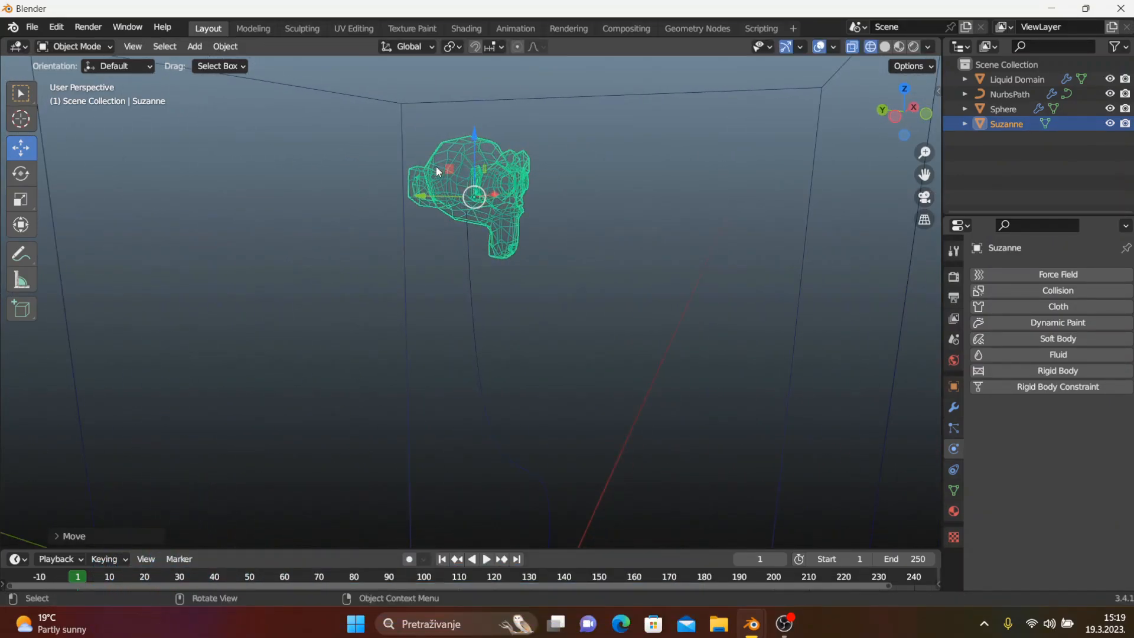
pyautogui.moveTo(428, 169); pyautogui.dragTo(370, 184, button='middle')
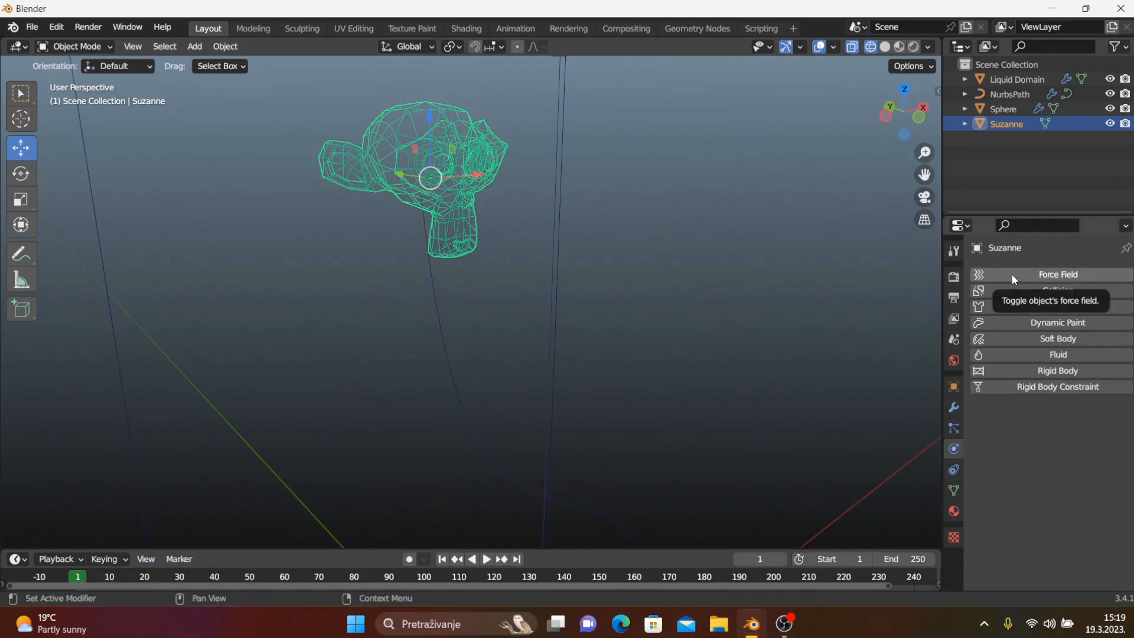
# Add force field physics to the monkey head and set its shape to Surface
pyautogui.click(1012, 274)
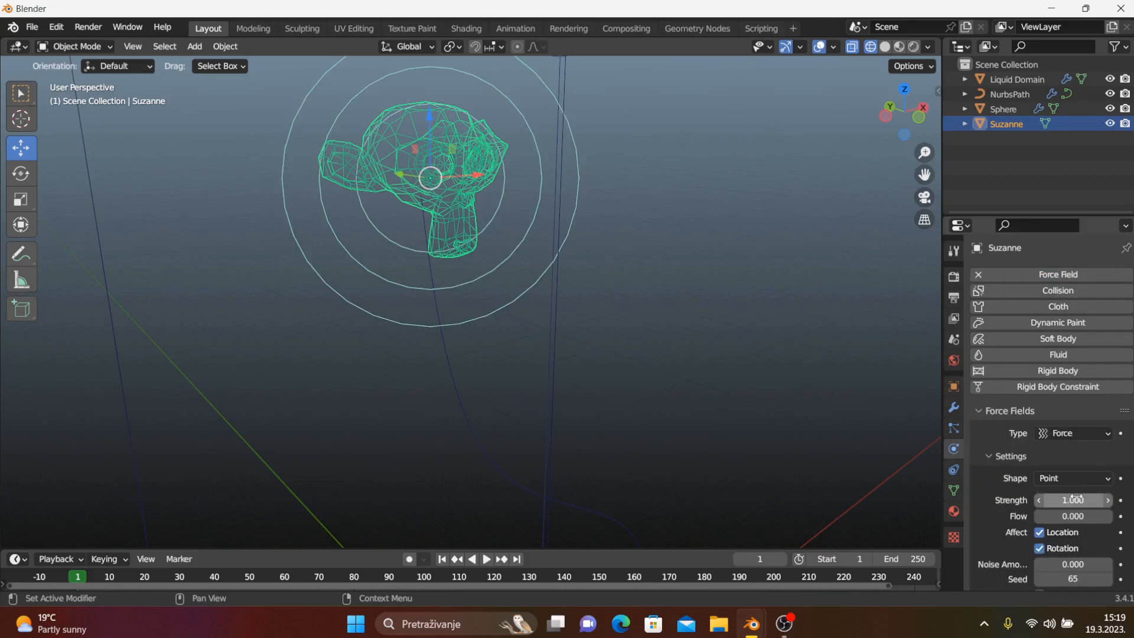
pyautogui.click(1068, 479)
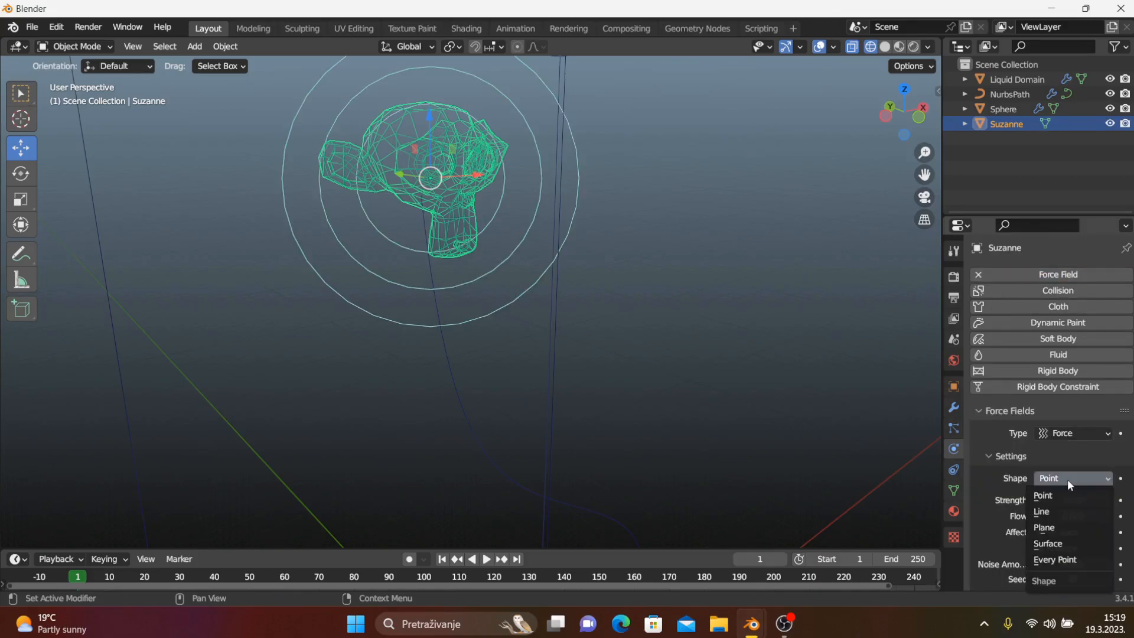
pyautogui.click(1075, 544)
pyautogui.scroll(-1, 1061, 462)
# Set the strength of the monkey head's force field to -15
pyautogui.click(1074, 476)
pyautogui.write('1.0')
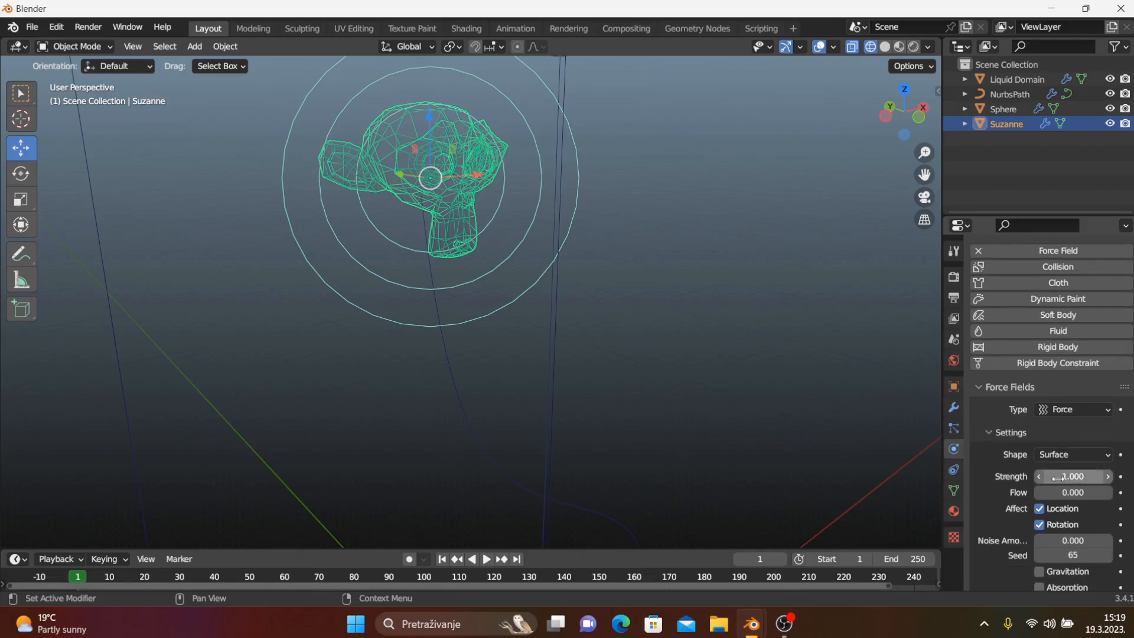
pyautogui.press('BackSpace')
pyautogui.press('BackSpace')
pyautogui.press('BackSpace')
pyautogui.write('-15')
pyautogui.press('Return')
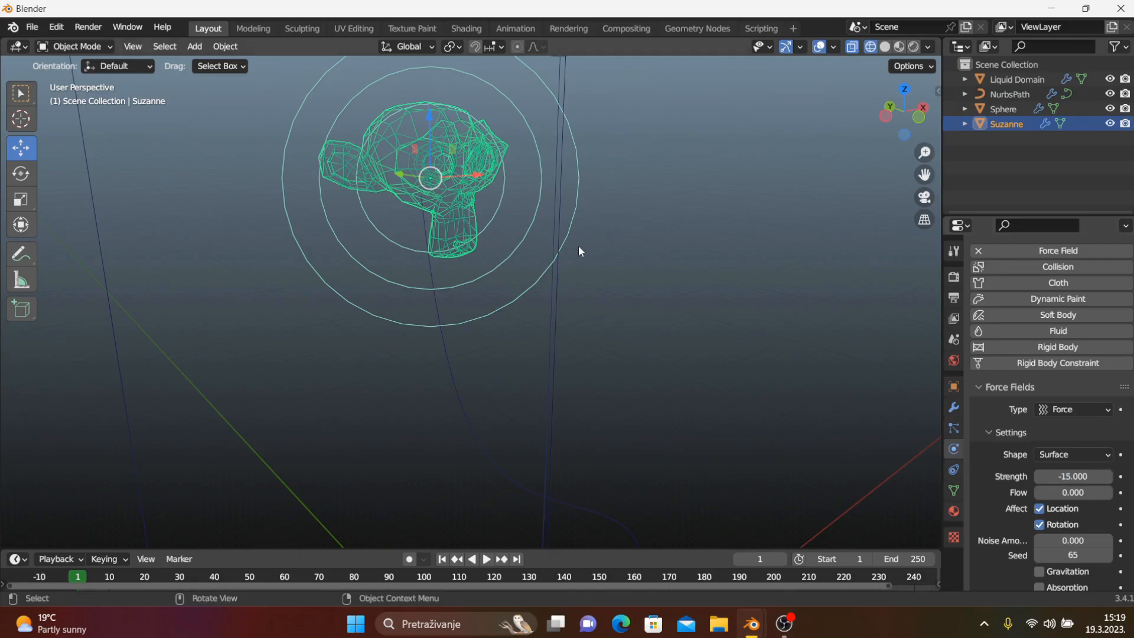
# Set the flow of the monkey head's force field to 1
pyautogui.scroll(-5, 579, 251)
pyautogui.moveTo(414, 239); pyautogui.dragTo(487, 498, button='middle')
pyautogui.scroll(4, 481, 372)
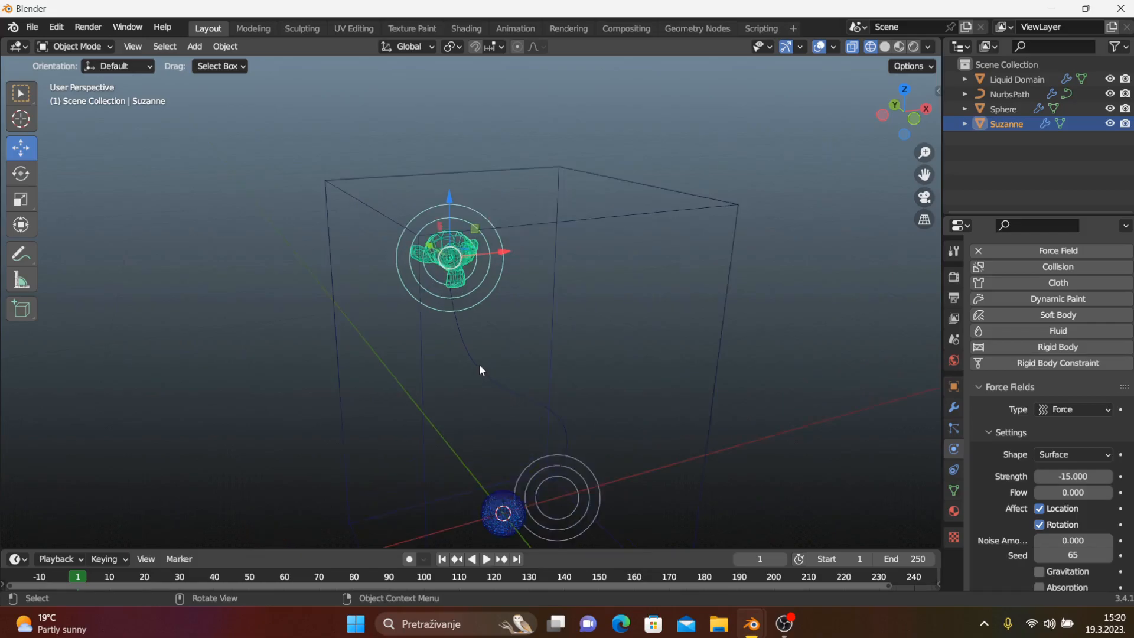
pyautogui.moveTo(427, 182); pyautogui.dragTo(494, 228, button='middle')
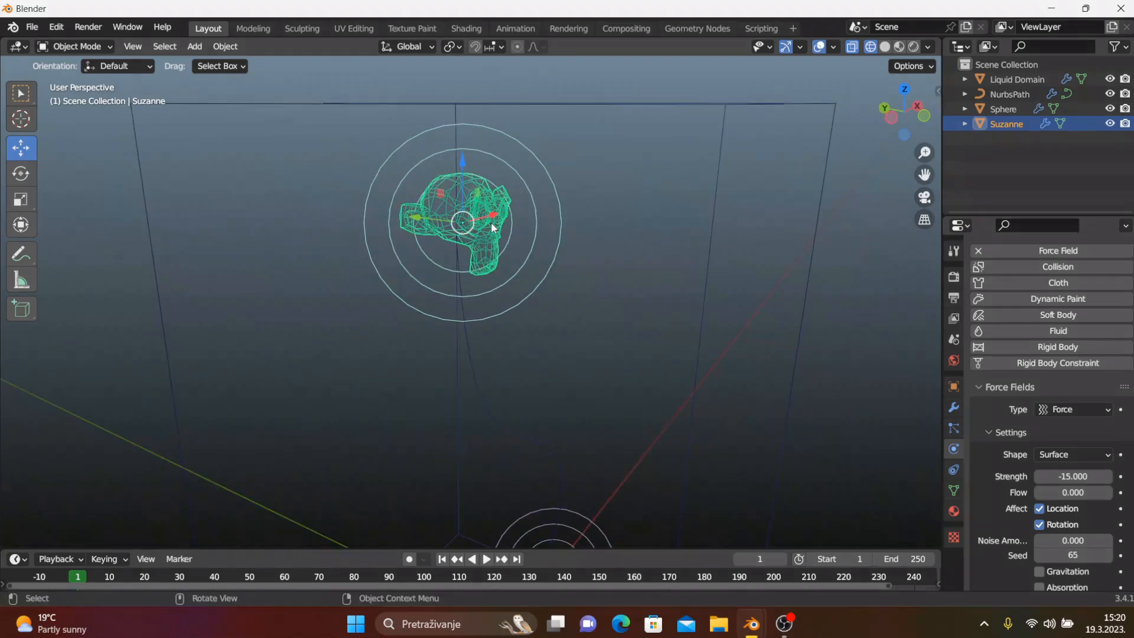
pyautogui.scroll(2, 379, 239)
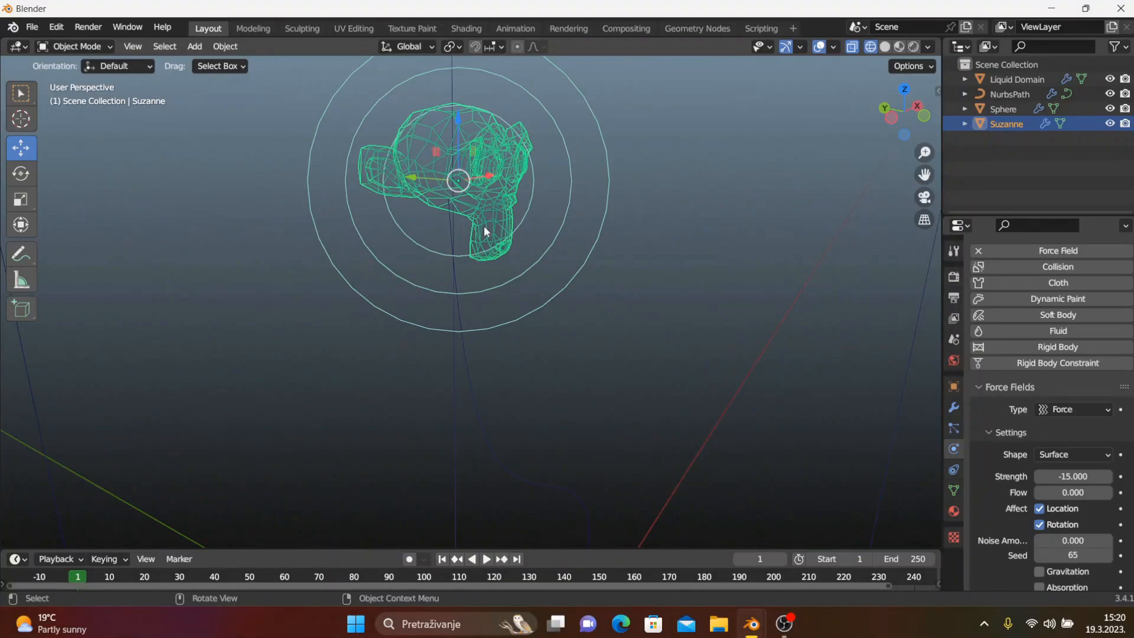
pyautogui.moveTo(324, 207); pyautogui.dragTo(360, 189, button='middle')
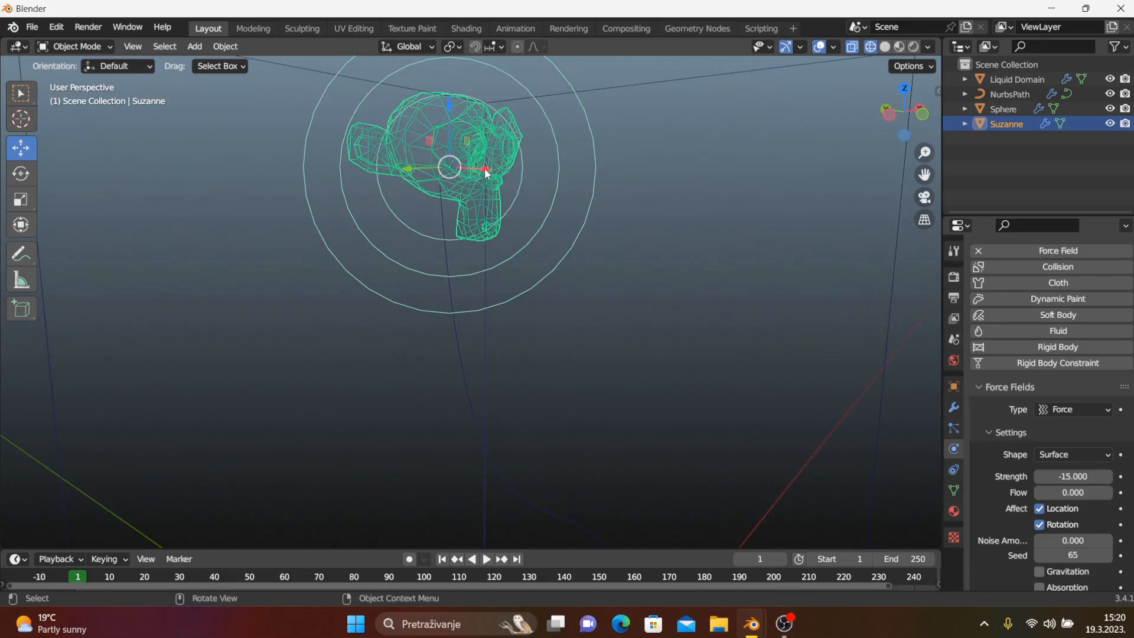
pyautogui.click(457, 358)
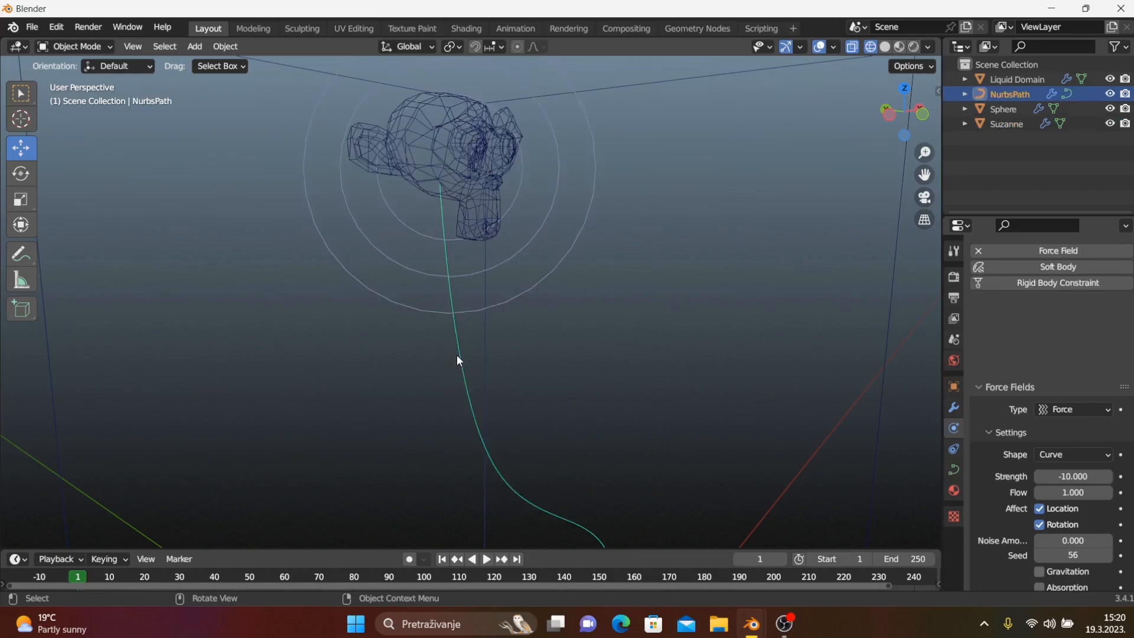
pyautogui.click(455, 166)
pyautogui.click(1072, 491)
pyautogui.write('0.0')
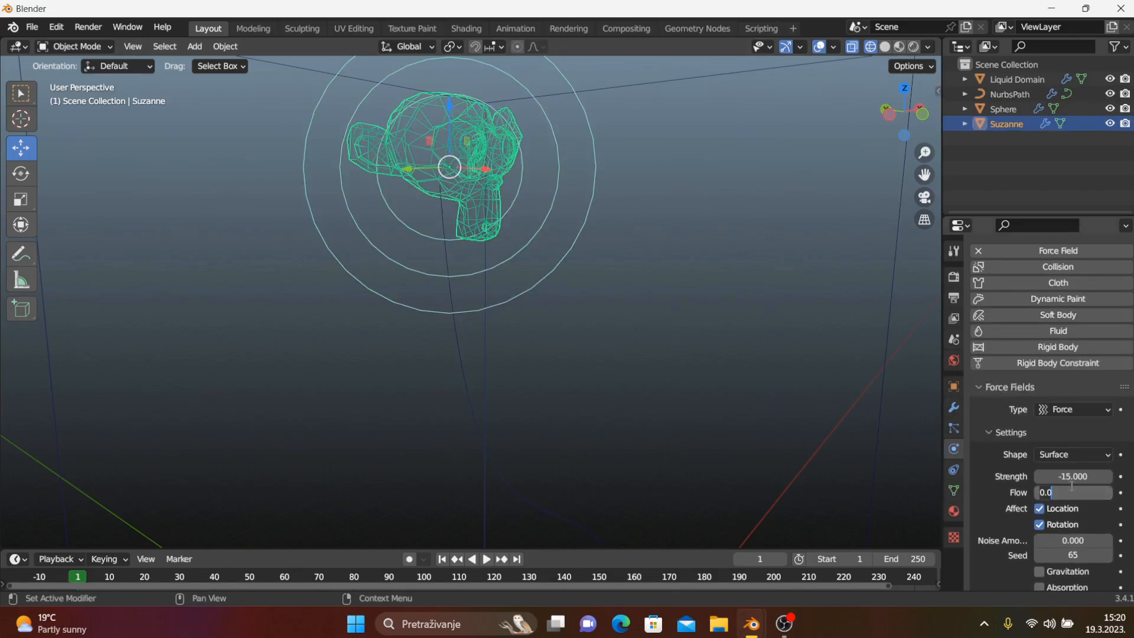
pyautogui.write('1')
pyautogui.press('Return')
# Enable Mesh for the liquid domain's fluid and switch the viewport to solid shading
pyautogui.scroll(-4, 874, 294)
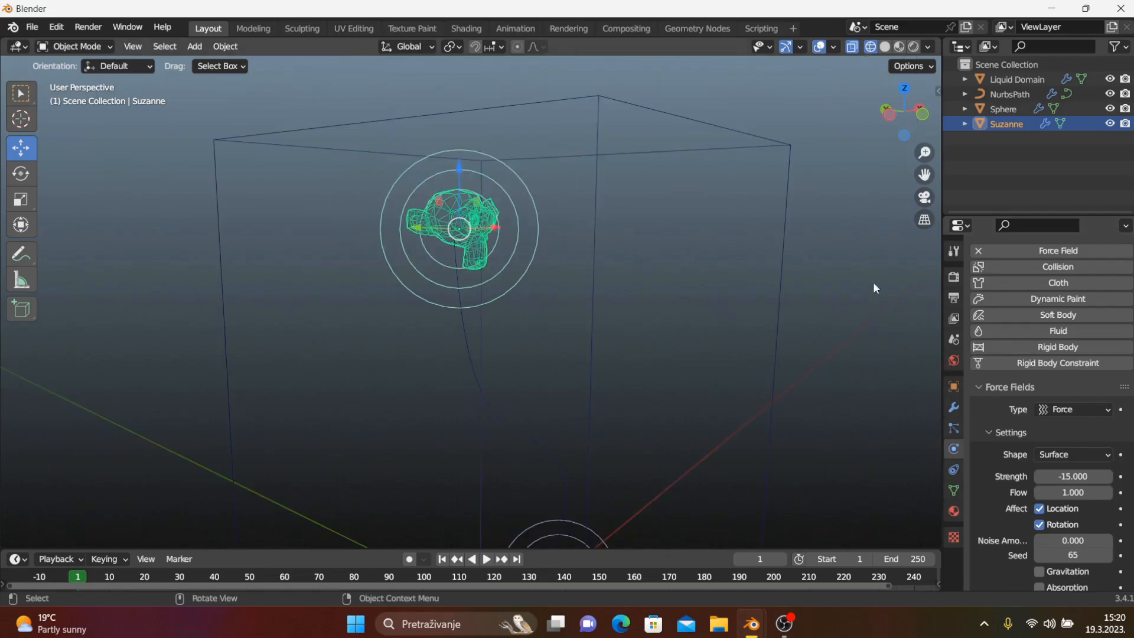
pyautogui.moveTo(509, 299); pyautogui.dragTo(460, 266, button='middle')
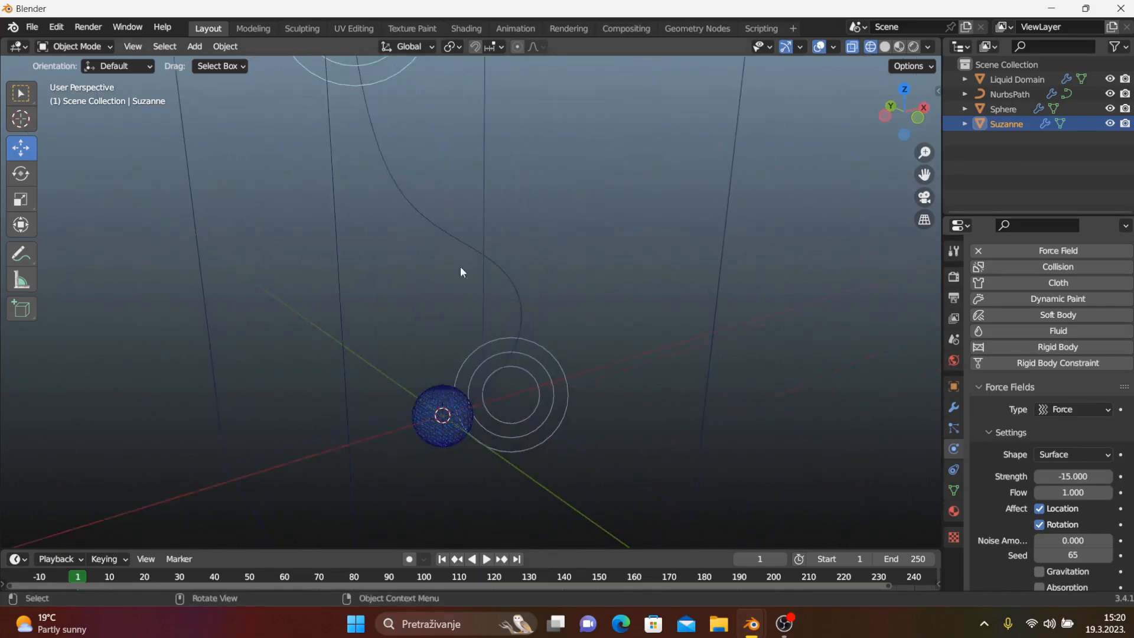
pyautogui.click(345, 377)
pyautogui.moveTo(360, 388); pyautogui.dragTo(614, 382, button='middle')
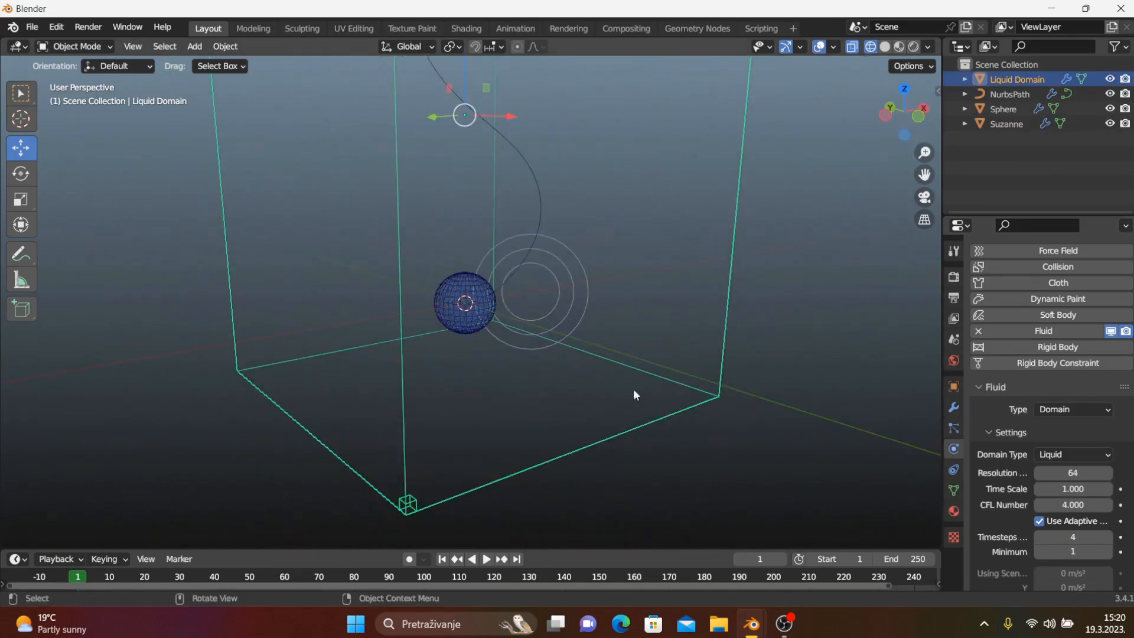
pyautogui.scroll(-15, 1045, 476)
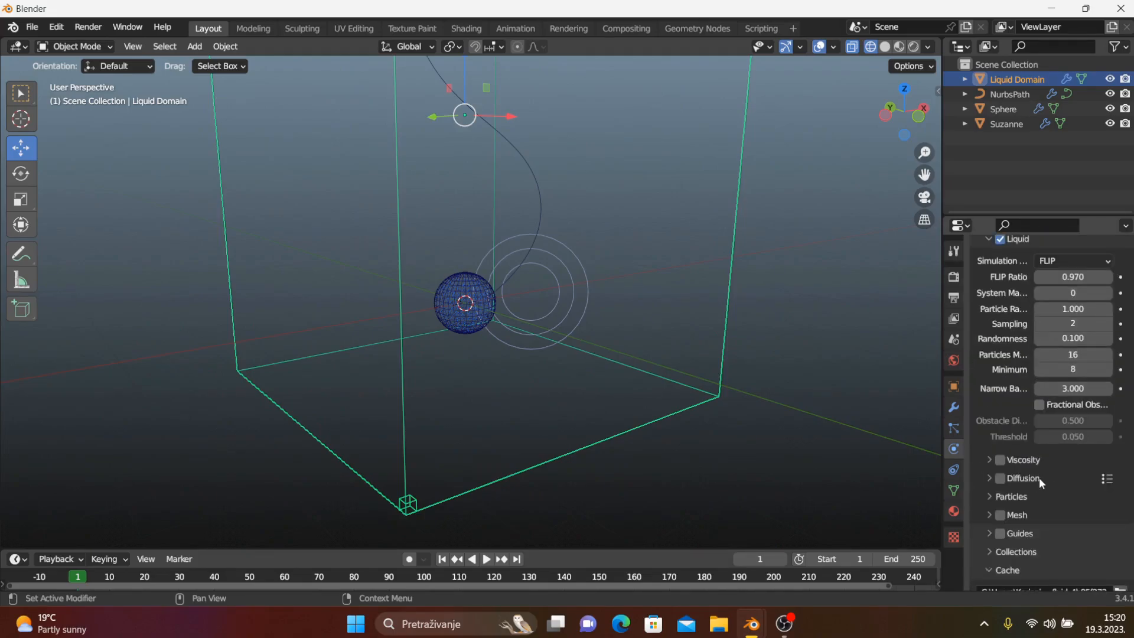
pyautogui.click(999, 515)
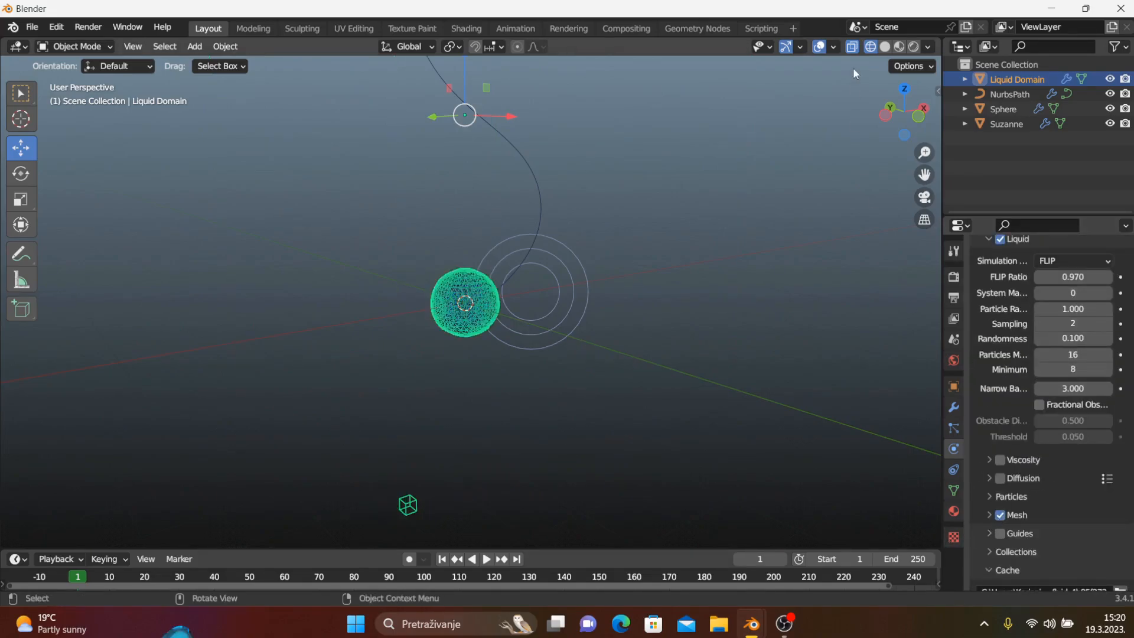
pyautogui.click(885, 47)
pyautogui.click(742, 269)
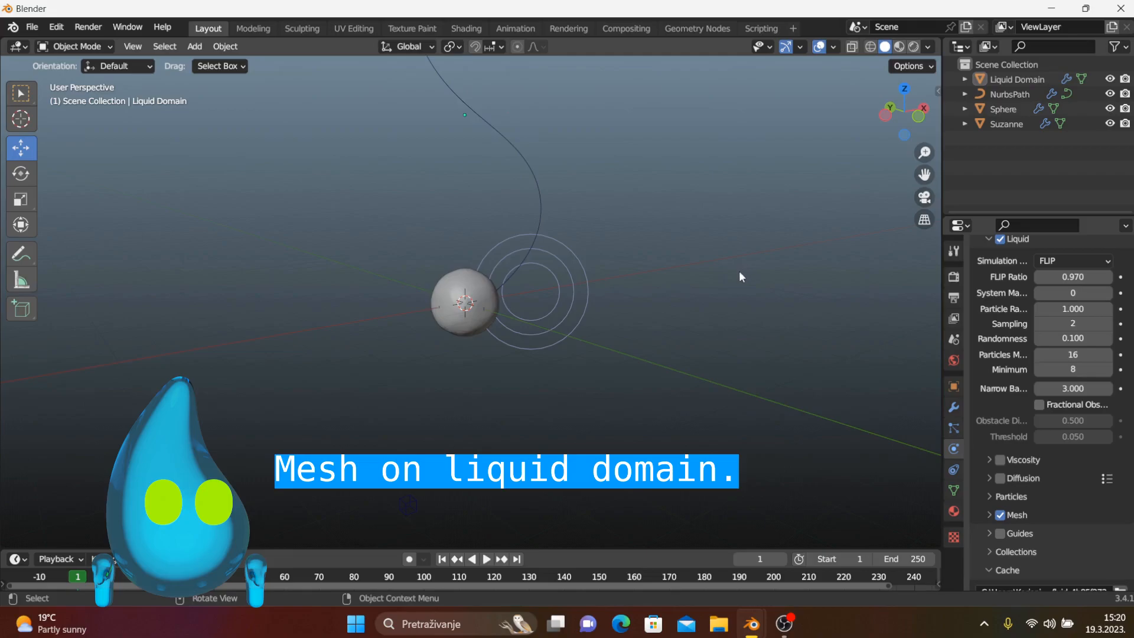
# Play the liquid simulation in stages, examine how the liquid follows the curve to the monkey head, and return to the first frame
pyautogui.moveTo(742, 268); pyautogui.dragTo(685, 294, button='middle')
pyautogui.press('space')
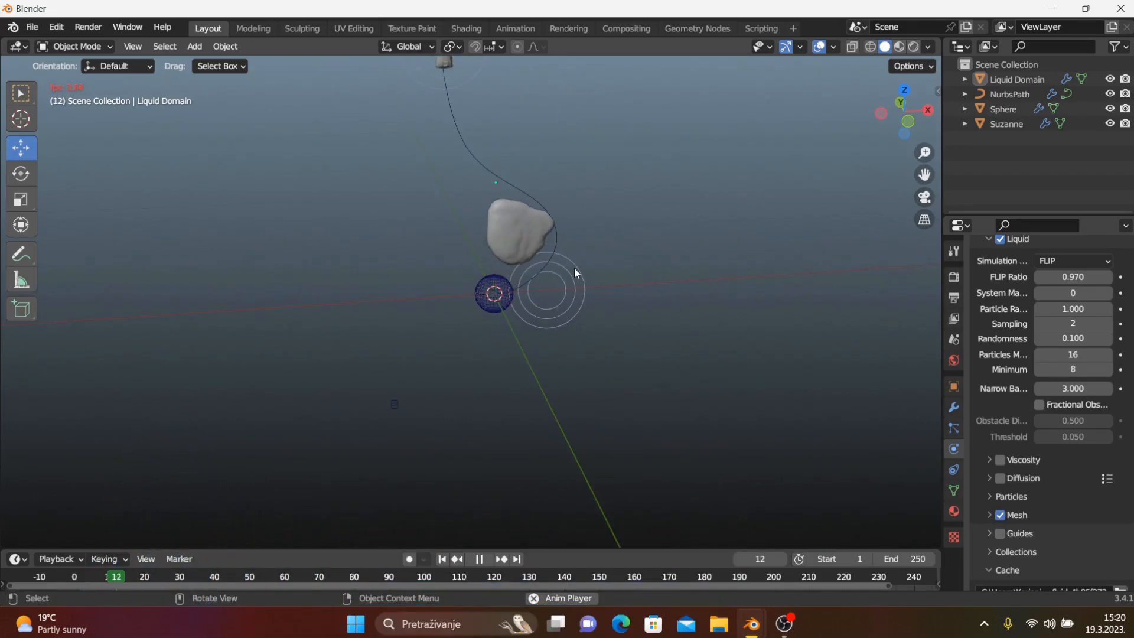
pyautogui.press('space')
pyautogui.moveTo(567, 226)
pyautogui.mouseDown(button='middle')
pyautogui.moveTo(584, 359)
pyautogui.moveTo(587, 275)
pyautogui.moveTo(607, 371)
pyautogui.mouseUp(button='middle')
pyautogui.press('space')
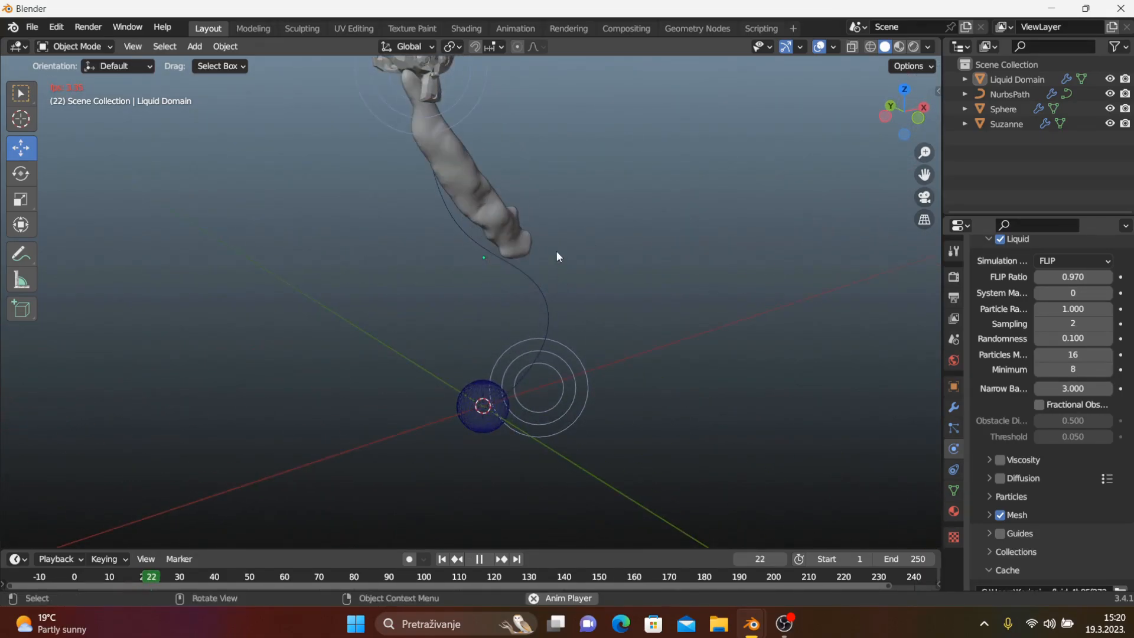
pyautogui.press('space')
pyautogui.moveTo(555, 238); pyautogui.dragTo(566, 357, button='middle')
pyautogui.press('space')
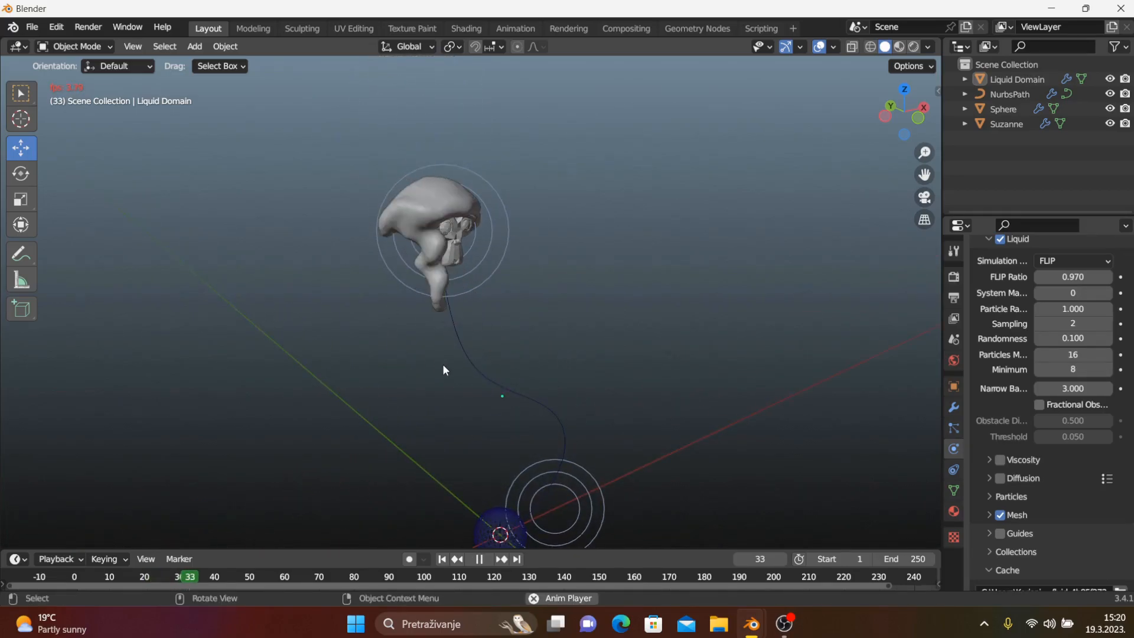
pyautogui.press('space')
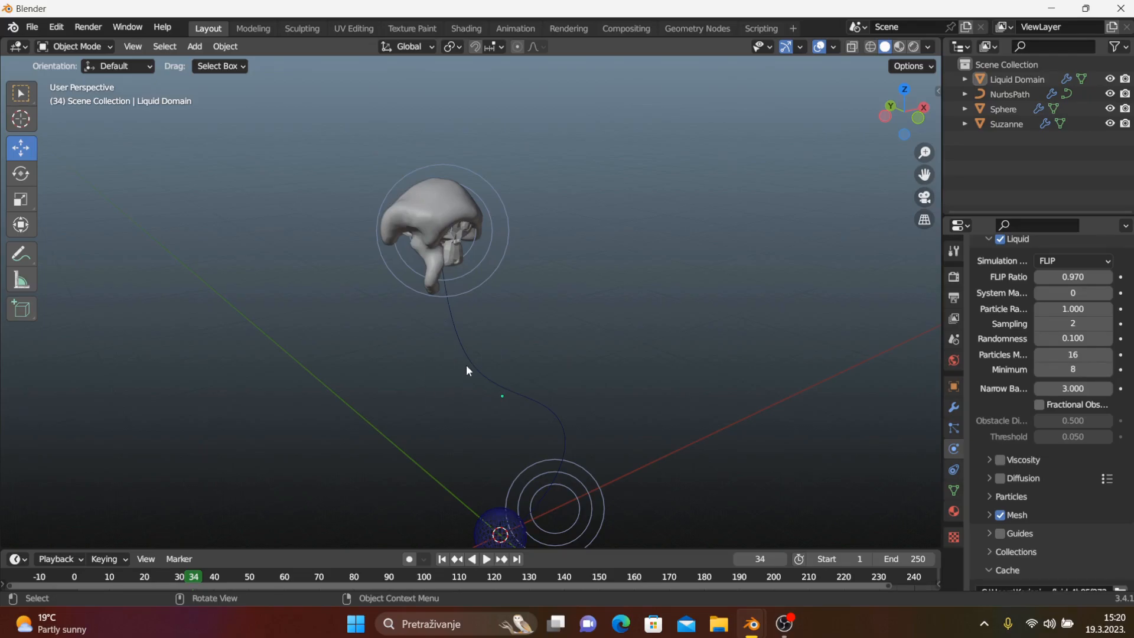
pyautogui.click(465, 370)
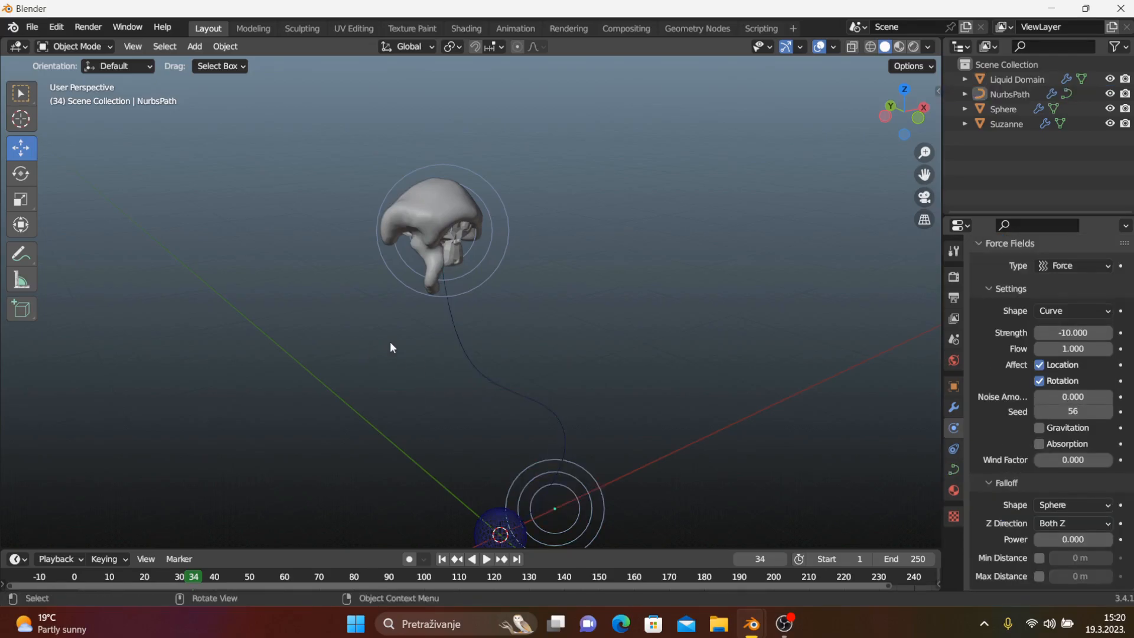
pyautogui.scroll(4, 527, 410)
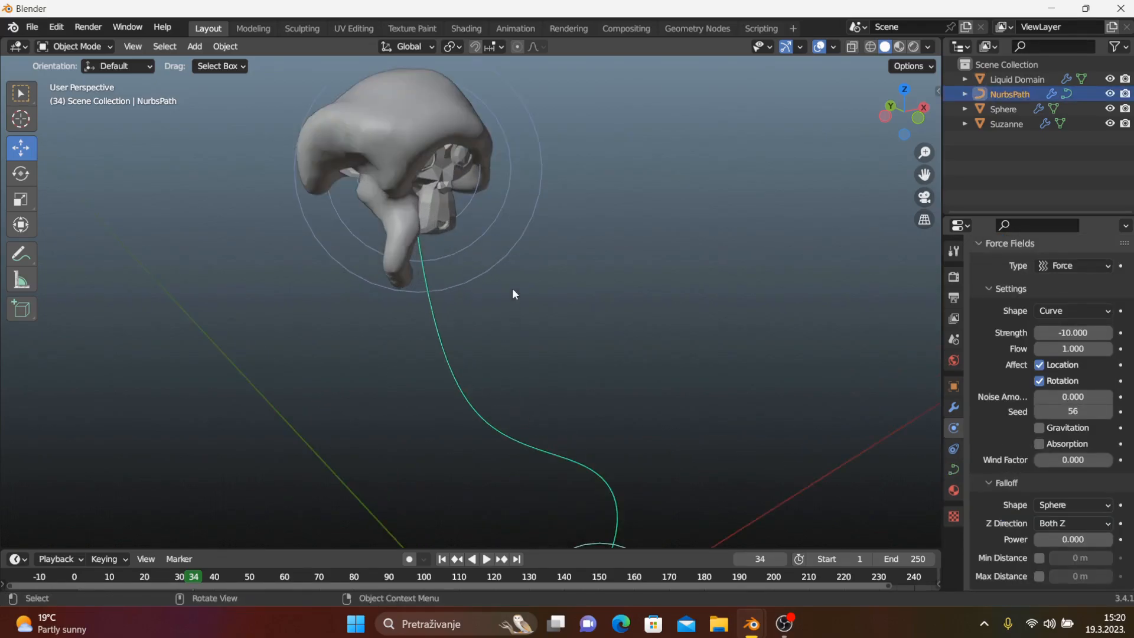
pyautogui.click(437, 212)
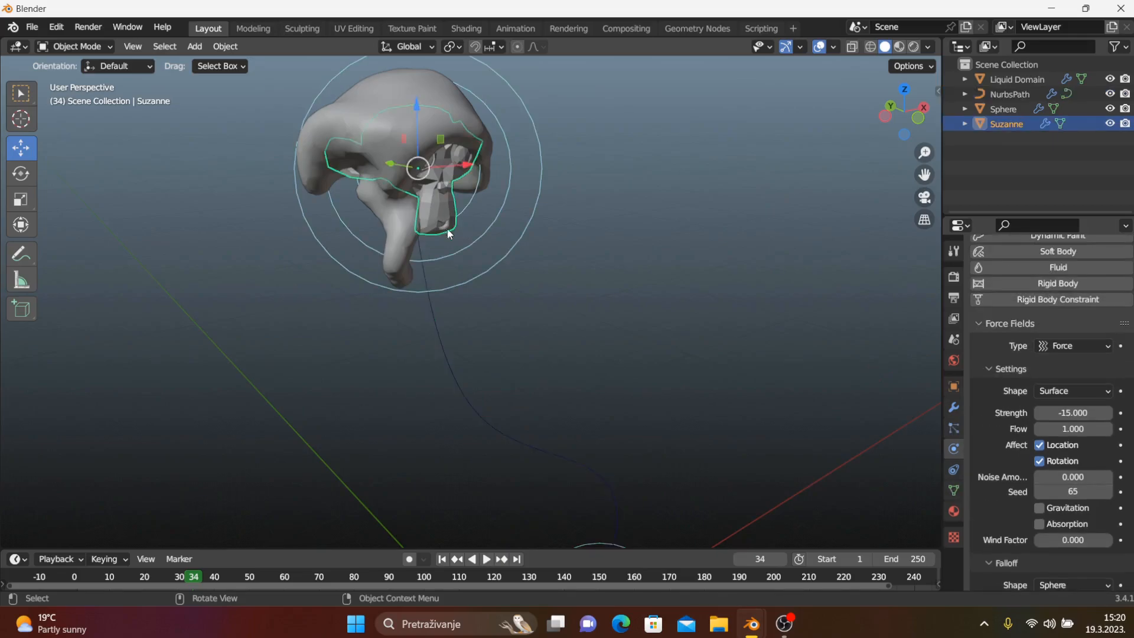
pyautogui.click(442, 560)
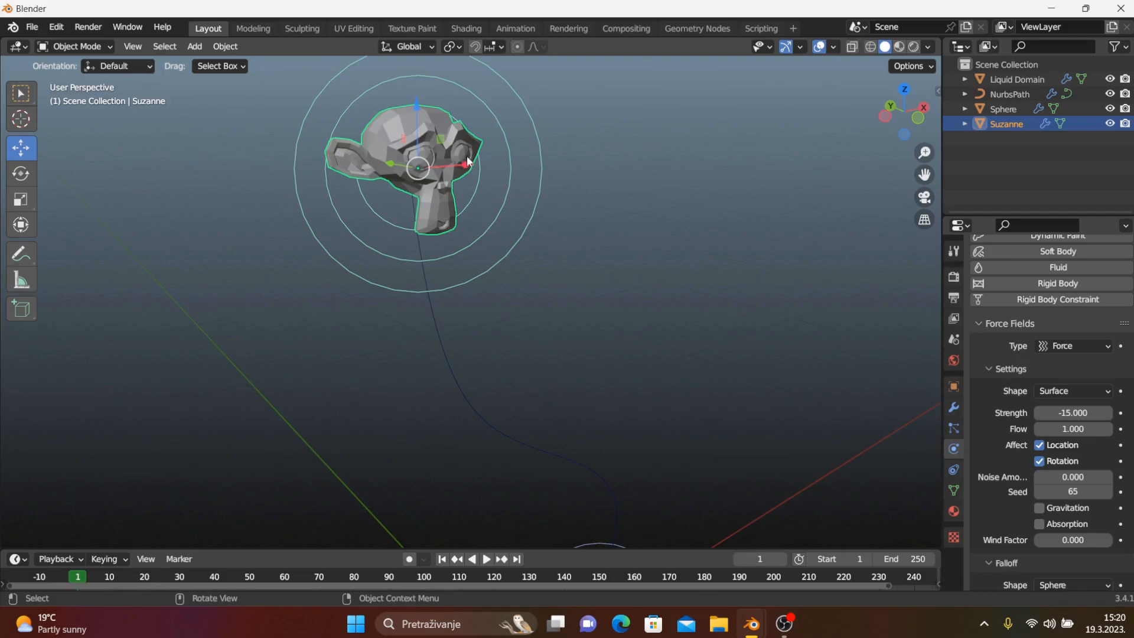
# Enable the falloff's maximum distance on the monkey head's force field and set it to 2.47 m
pyautogui.click(437, 334)
pyautogui.click(465, 183)
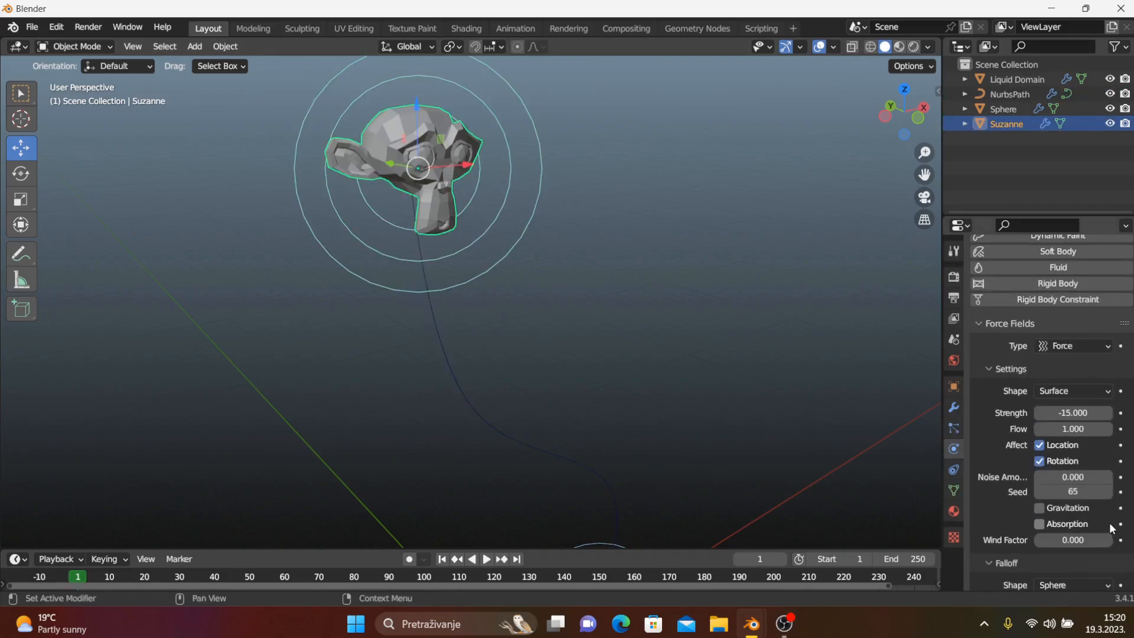
pyautogui.scroll(-3, 1078, 452)
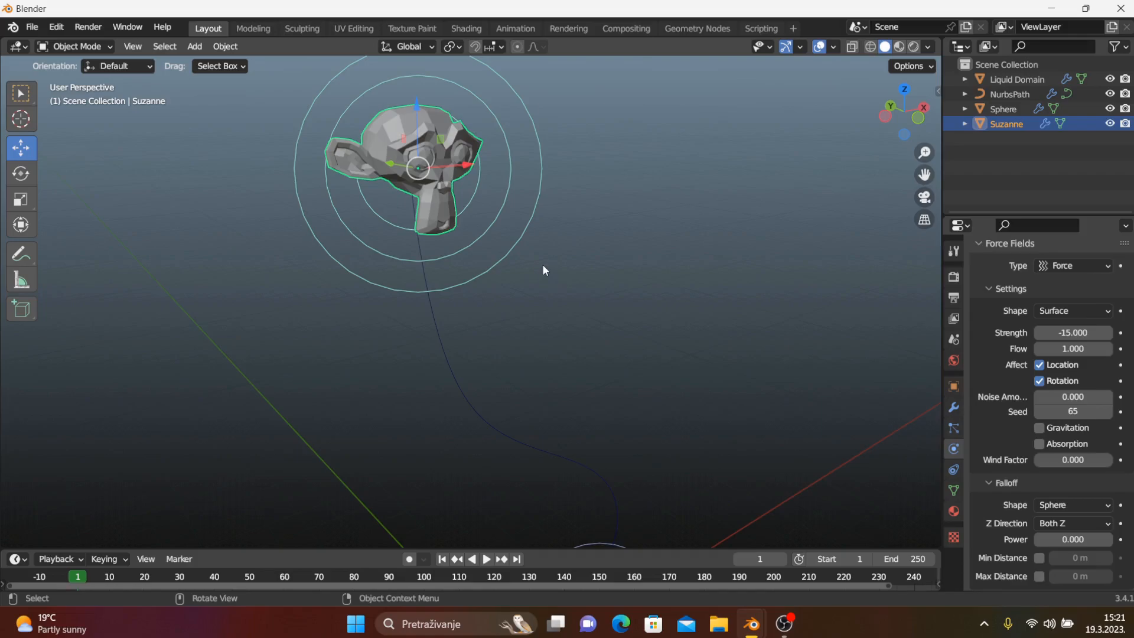
pyautogui.click(1039, 576)
pyautogui.click(1058, 577)
pyautogui.write('0.43')
pyautogui.press('Return')
pyautogui.moveTo(1081, 576); pyautogui.dragTo(1130, 576)
pyautogui.moveTo(501, 326); pyautogui.dragTo(469, 332, button='middle')
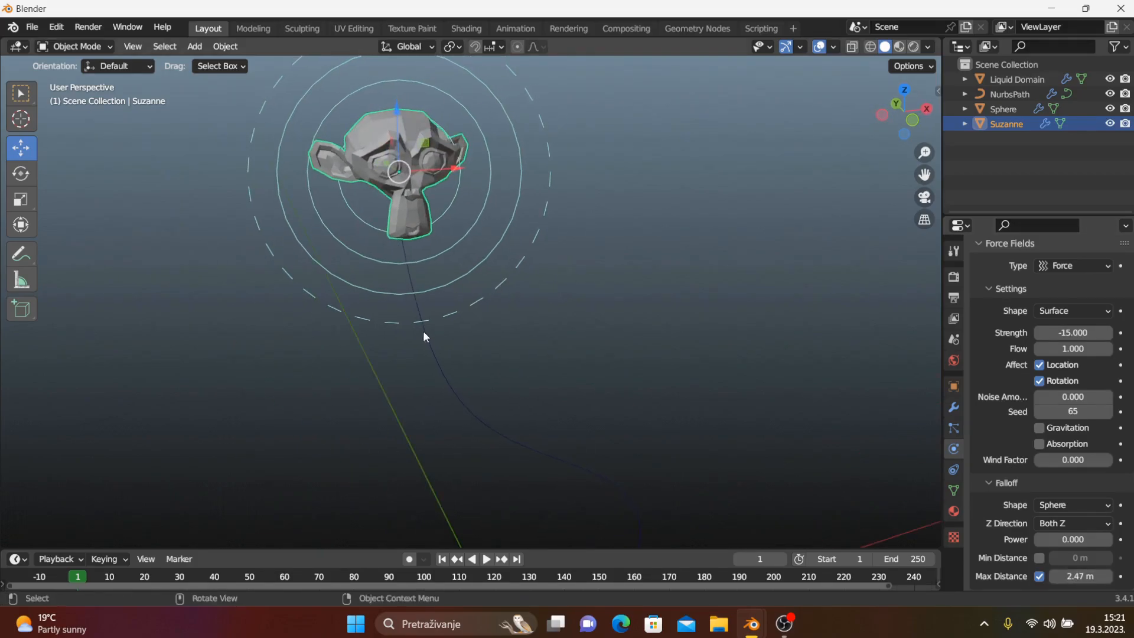
# Enable the falloff's maximum distance on the curved path's force field and set it to 1.66 m
pyautogui.scroll(-2, 317, 273)
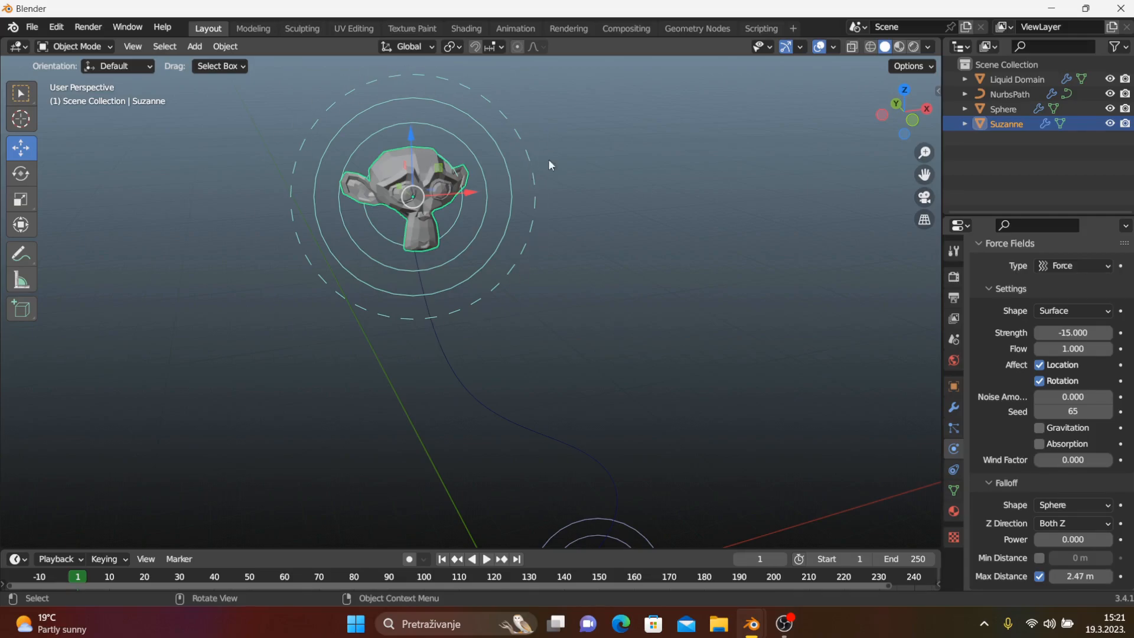
pyautogui.scroll(-4, 384, 289)
pyautogui.moveTo(476, 431); pyautogui.dragTo(507, 349, button='middle')
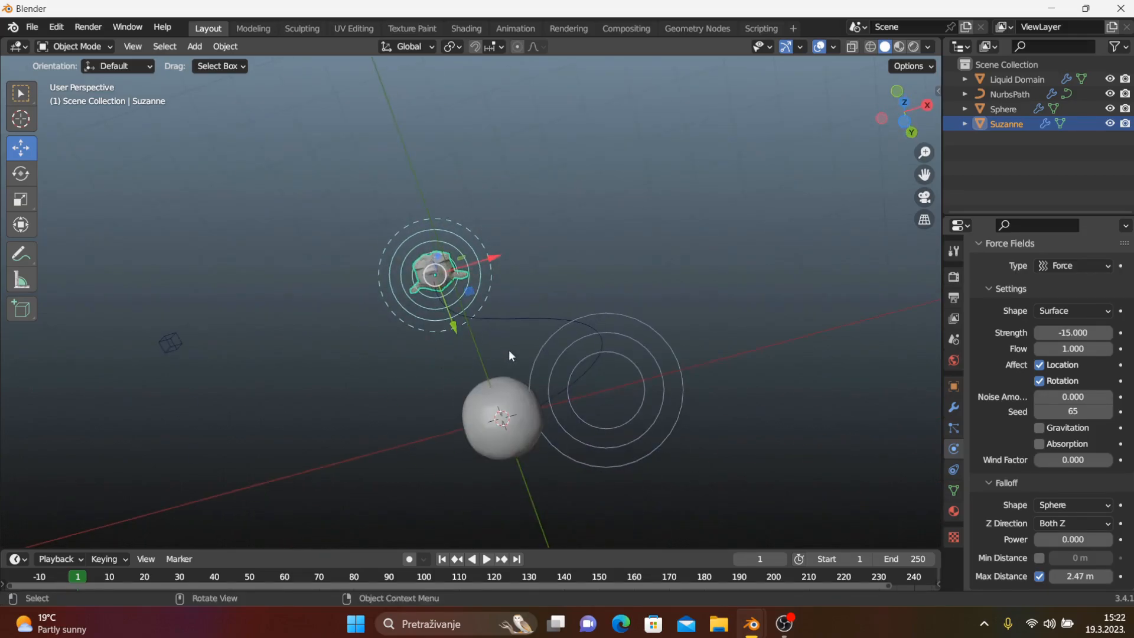
pyautogui.click(565, 337)
pyautogui.click(1039, 576)
pyautogui.moveTo(685, 393); pyautogui.dragTo(512, 317, button='middle')
pyautogui.scroll(6, 511, 317)
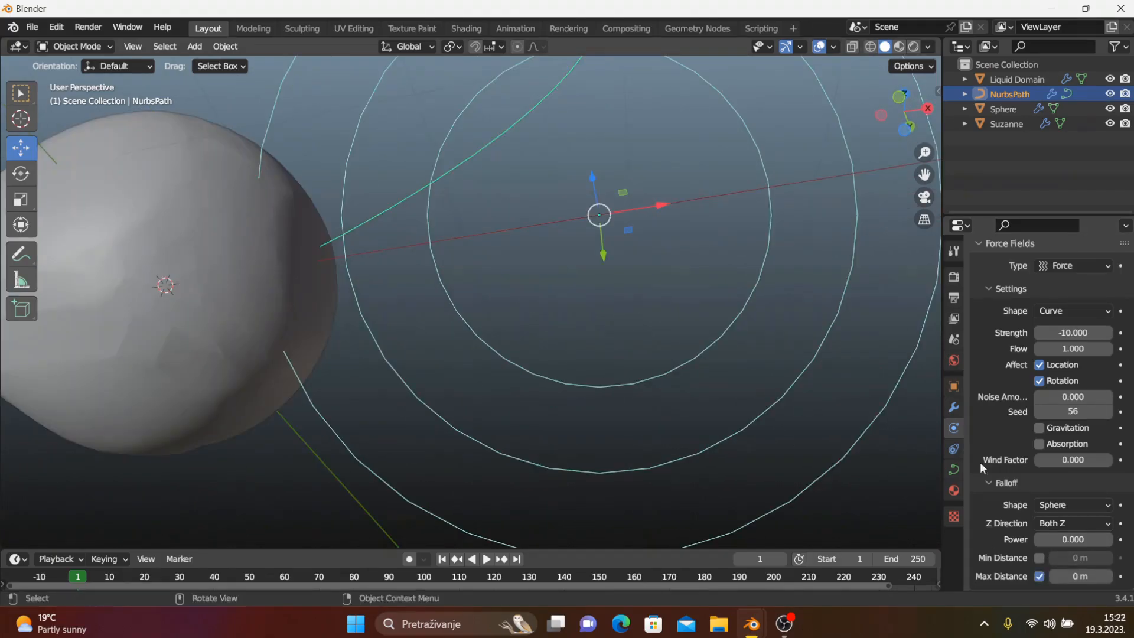
pyautogui.moveTo(1081, 577)
pyautogui.mouseDown()
pyautogui.moveTo(1096, 576)
pyautogui.moveTo(1085, 577)
pyautogui.mouseUp()
pyautogui.scroll(-5, 699, 362)
pyautogui.hotkey('ctrl', 'z')
pyautogui.scroll(-2, 617, 278)
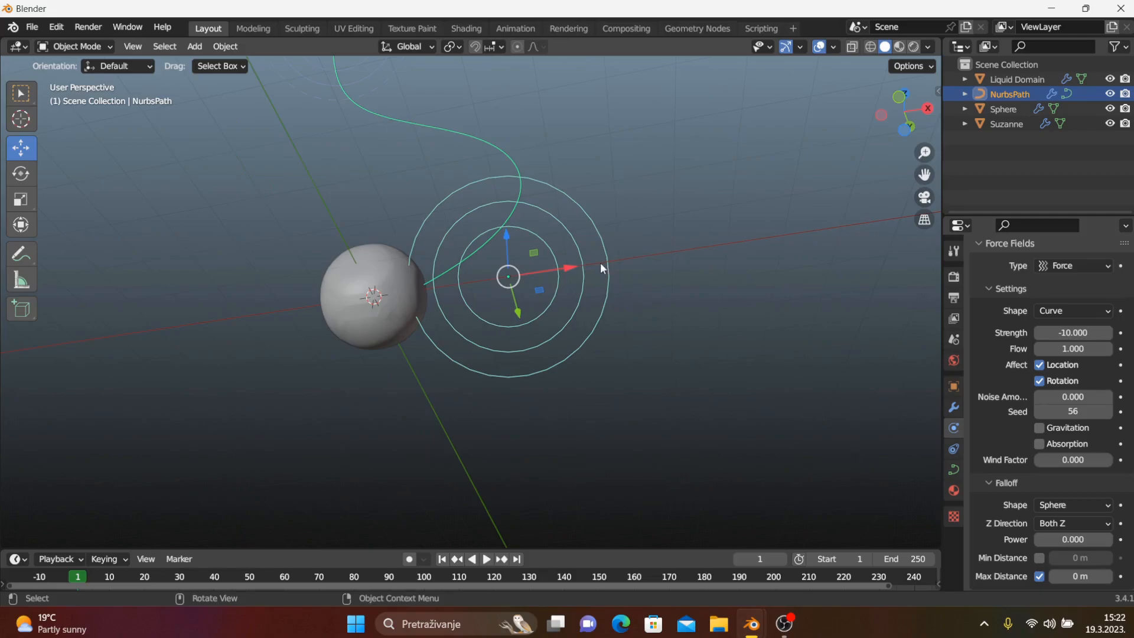
pyautogui.moveTo(1081, 576)
pyautogui.mouseDown()
pyautogui.moveTo(1133, 577)
pyautogui.moveTo(1083, 576)
pyautogui.mouseUp()
pyautogui.moveTo(452, 236); pyautogui.dragTo(530, 311, button='middle')
pyautogui.keyDown('shift'); pyautogui.moveTo(530, 421); pyautogui.dragTo(338, 186, button='middle'); pyautogui.keyUp('shift')
pyautogui.click(336, 183)
# Play the simulation up to about frame 90, examine how the liquid gathers on the monkey head, and return to the first frame
pyautogui.scroll(-3, 335, 183)
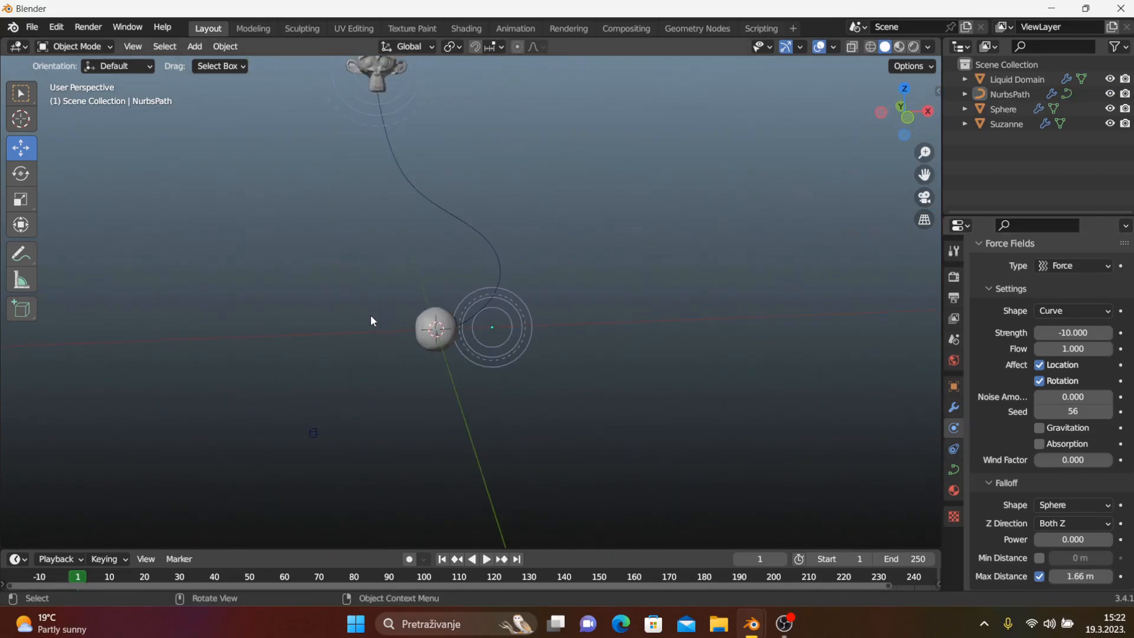
pyautogui.press('space')
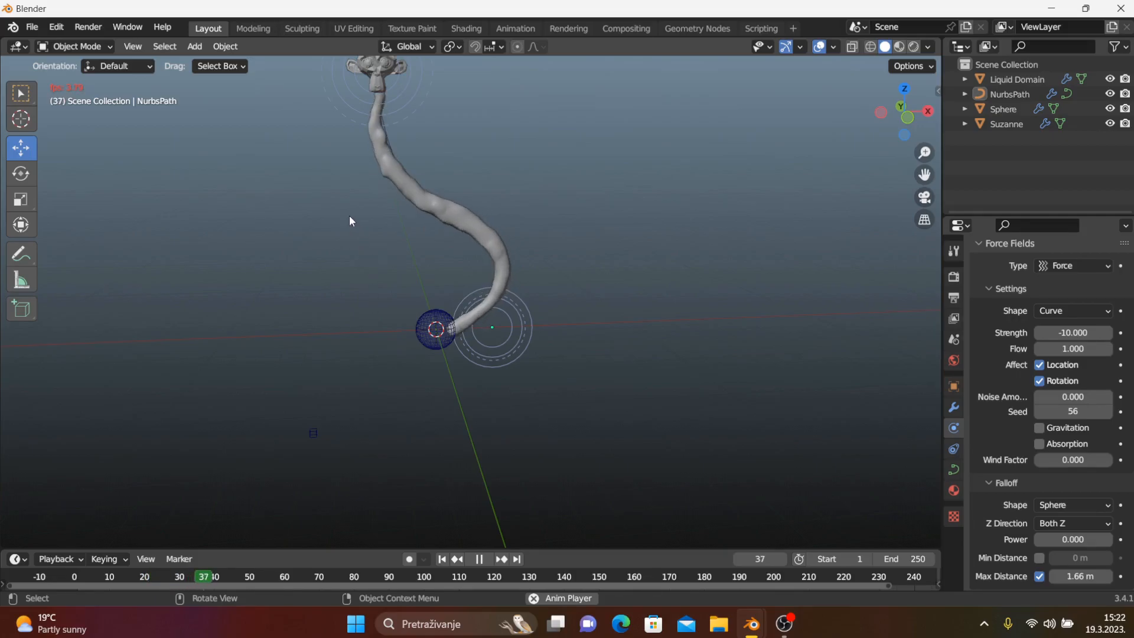
pyautogui.press('space')
pyautogui.moveTo(339, 153); pyautogui.dragTo(402, 293, button='middle')
pyautogui.press('space')
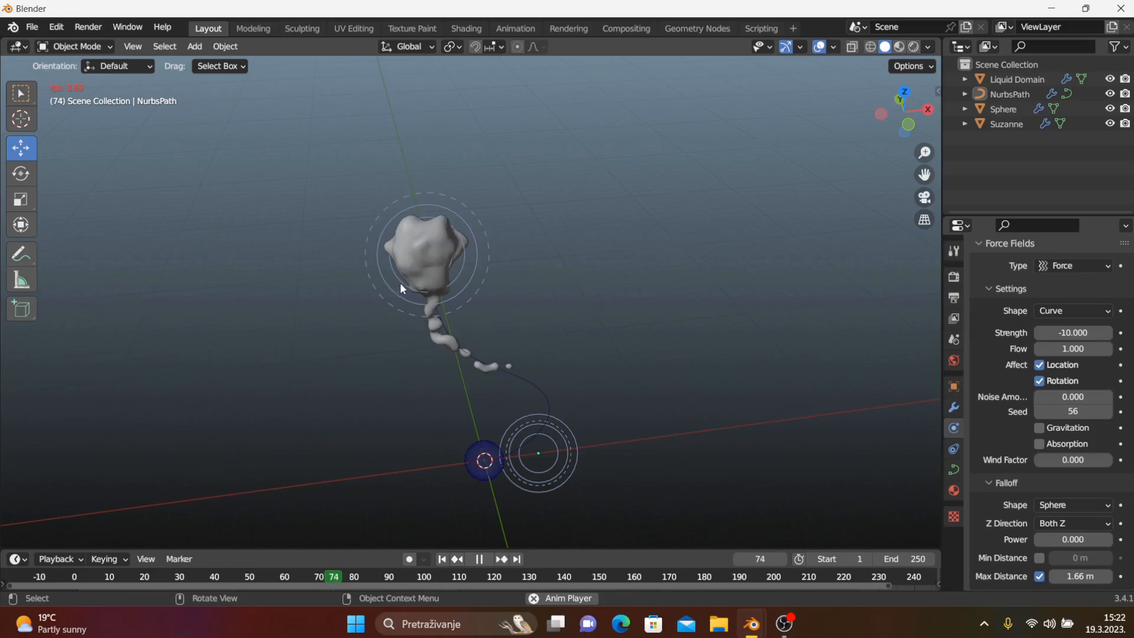
pyautogui.press('space')
pyautogui.moveTo(448, 261); pyautogui.dragTo(464, 295, button='middle')
pyautogui.scroll(2, 467, 266)
pyautogui.press('space')
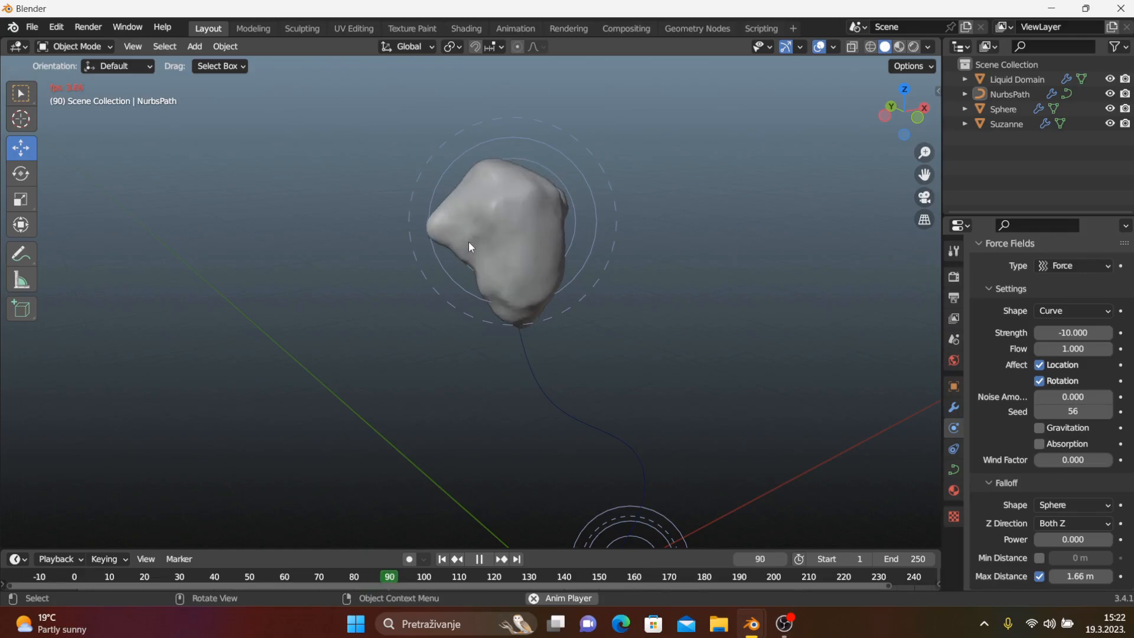
pyautogui.press('space')
pyautogui.click(446, 561)
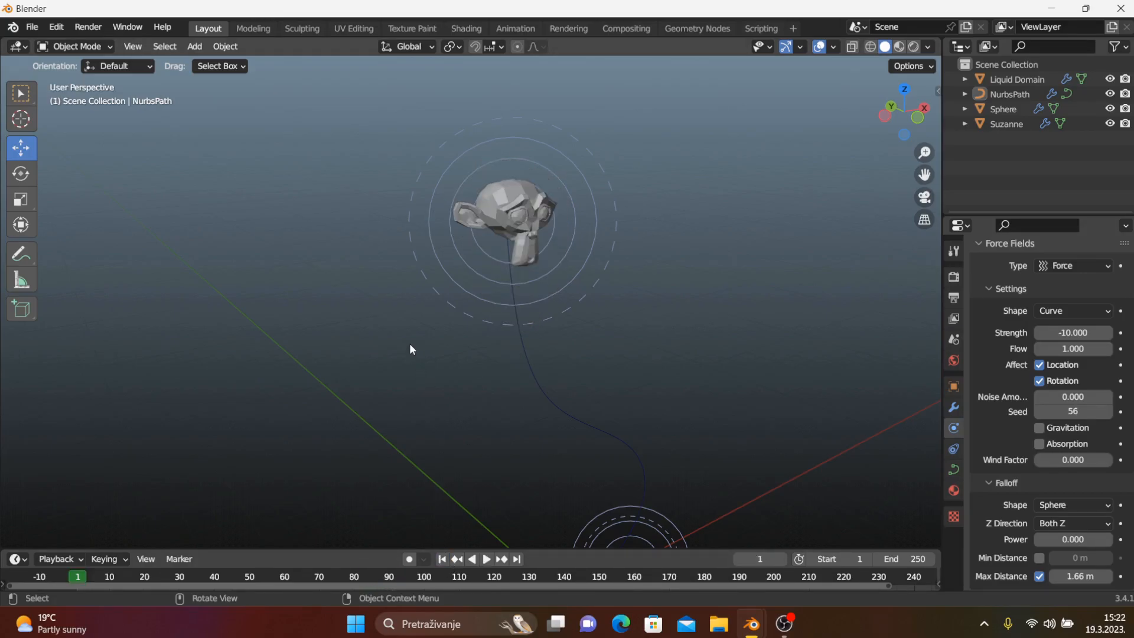
pyautogui.press('space')
pyautogui.click(250, 576)
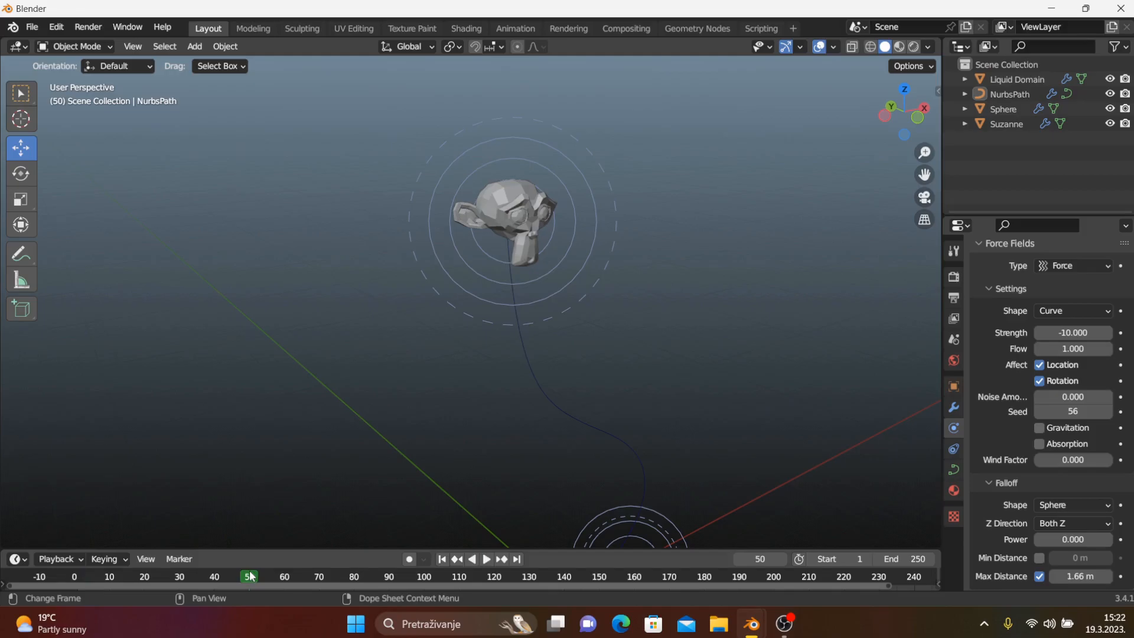
pyautogui.click(442, 560)
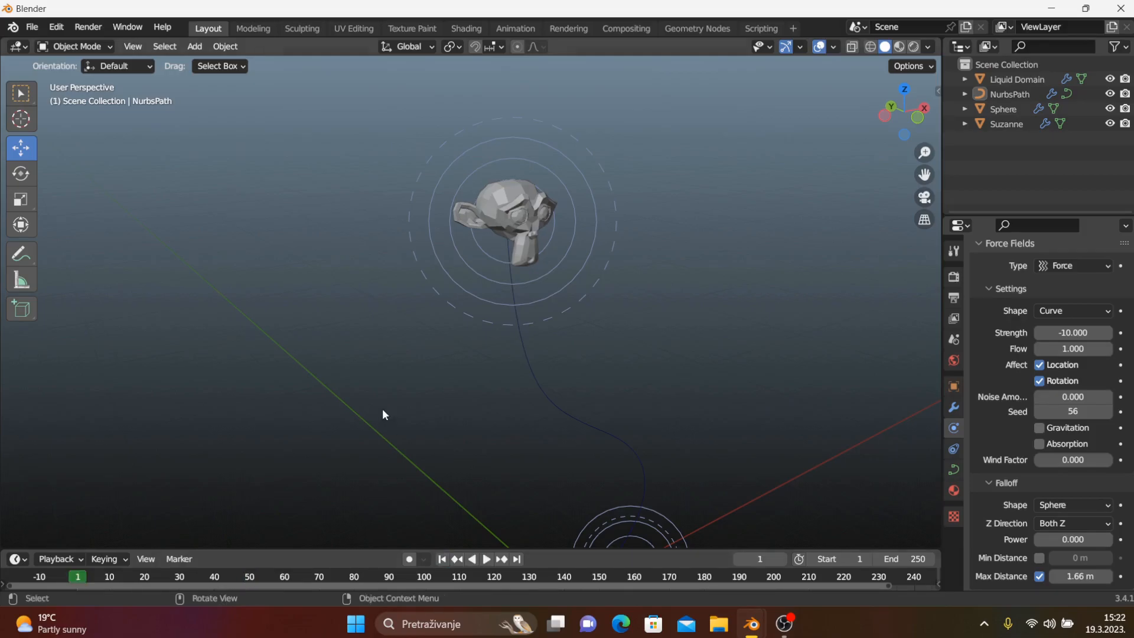
# Replay the simulation from the first frame, pause at frame 42, and examine closely where the liquid meets the monkey head
pyautogui.press('space')
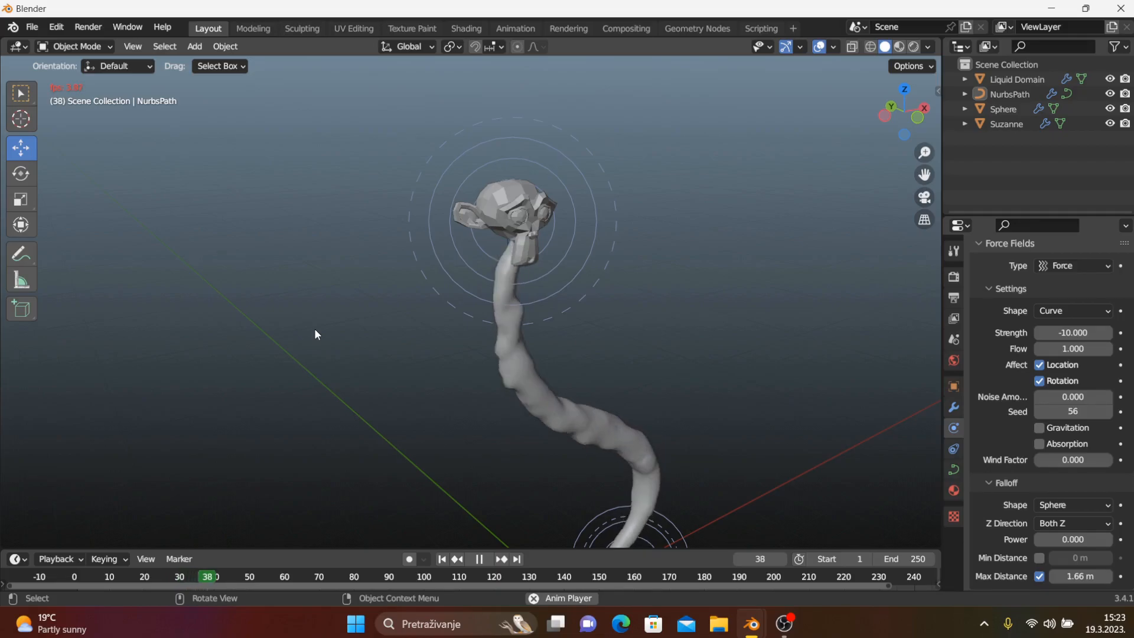
pyautogui.press('space')
pyautogui.moveTo(314, 328); pyautogui.dragTo(192, 329, button='middle')
pyautogui.scroll(3, 352, 248)
pyautogui.keyDown('shift'); pyautogui.moveTo(352, 248); pyautogui.dragTo(356, 321, button='middle'); pyautogui.keyUp('shift')
pyautogui.scroll(2, 377, 290)
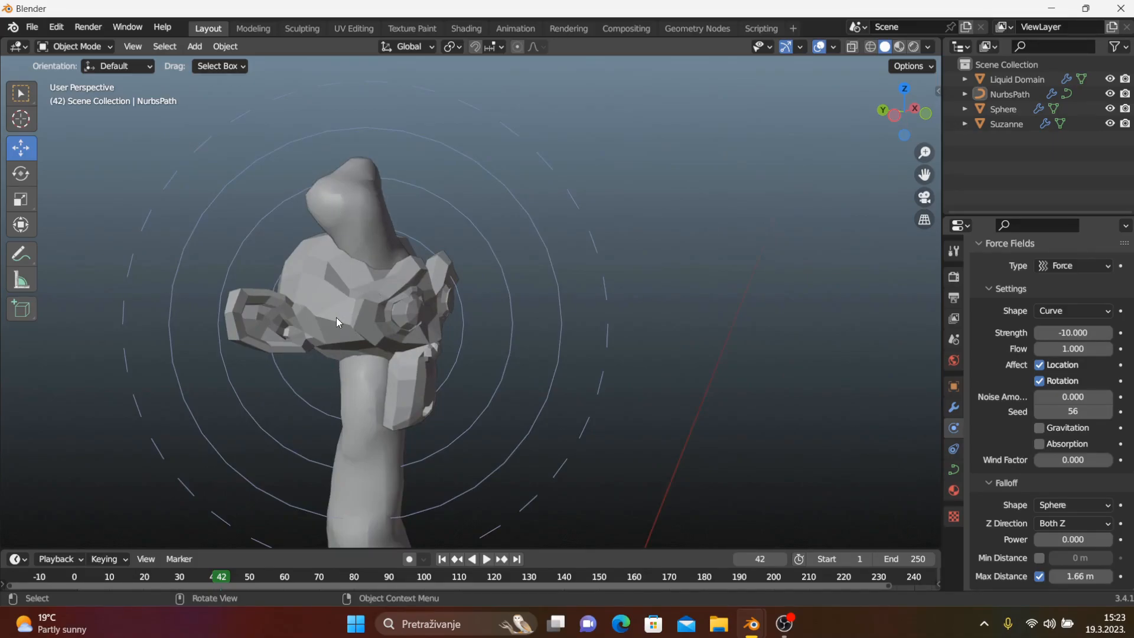
# Add fluid physics to the monkey head and set its type to Effector
pyautogui.click(319, 288)
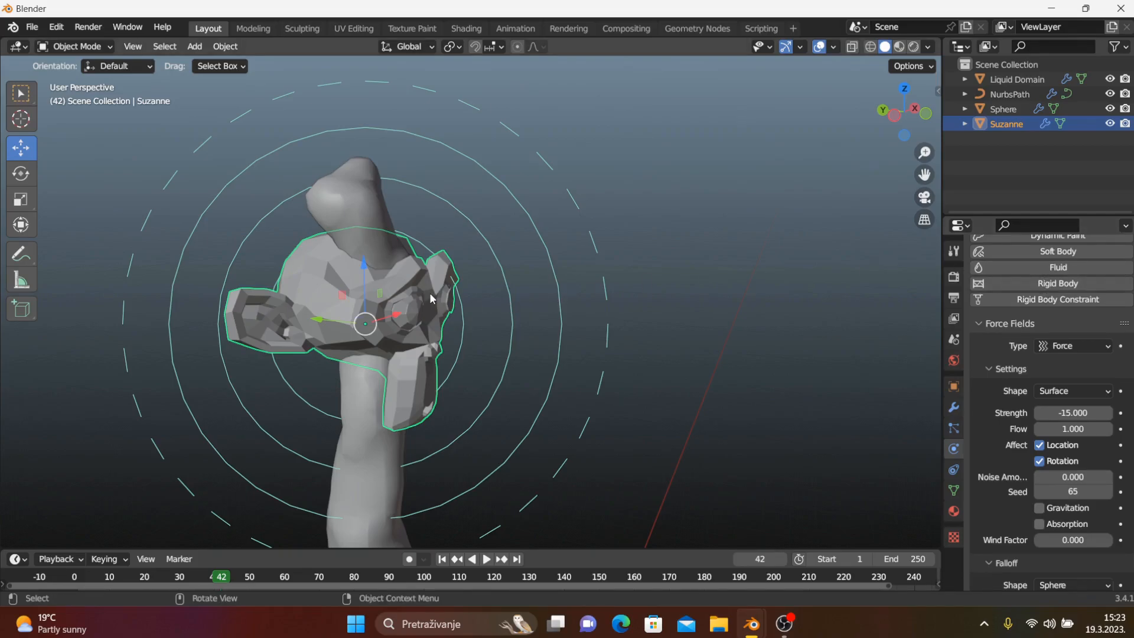
pyautogui.scroll(2, 1098, 368)
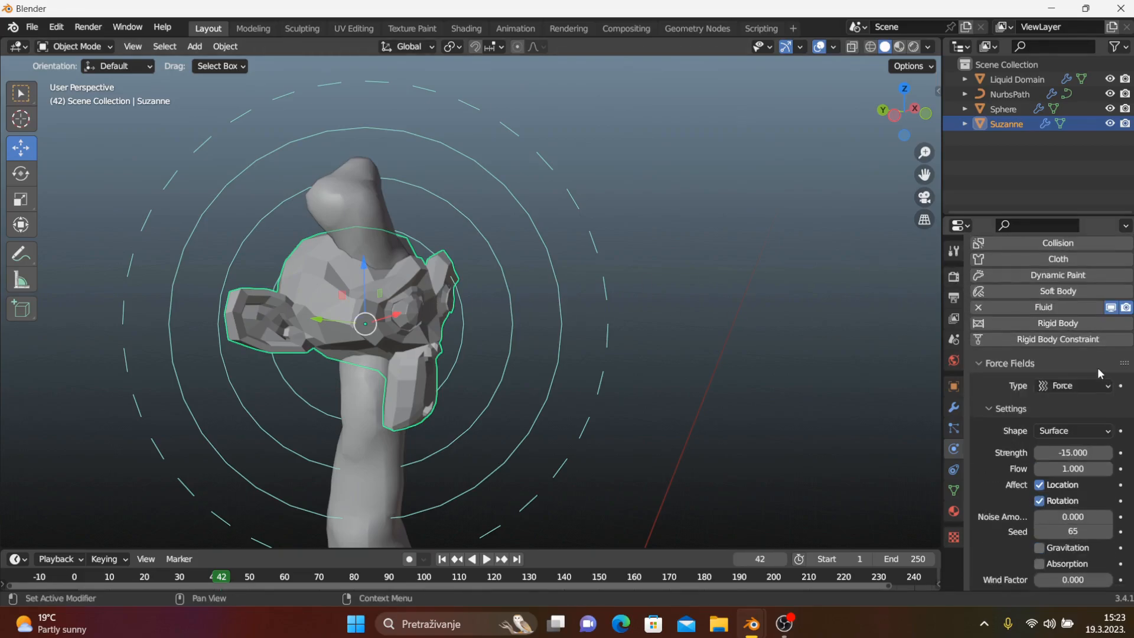
pyautogui.scroll(-4, 1096, 373)
pyautogui.scroll(-3, 1097, 383)
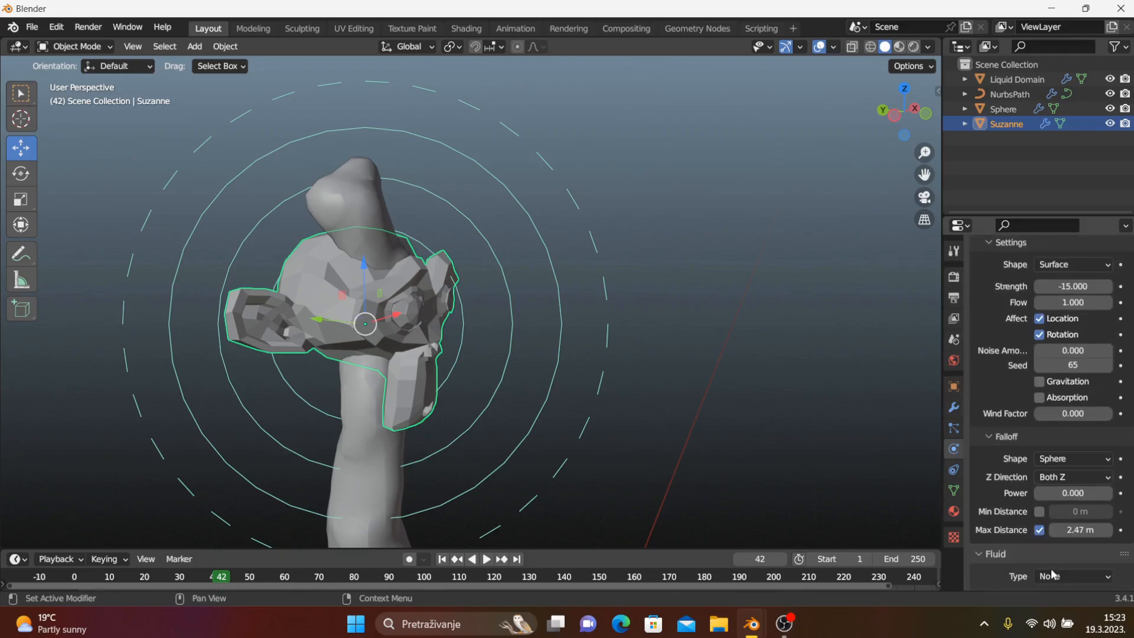
pyautogui.click(1054, 582)
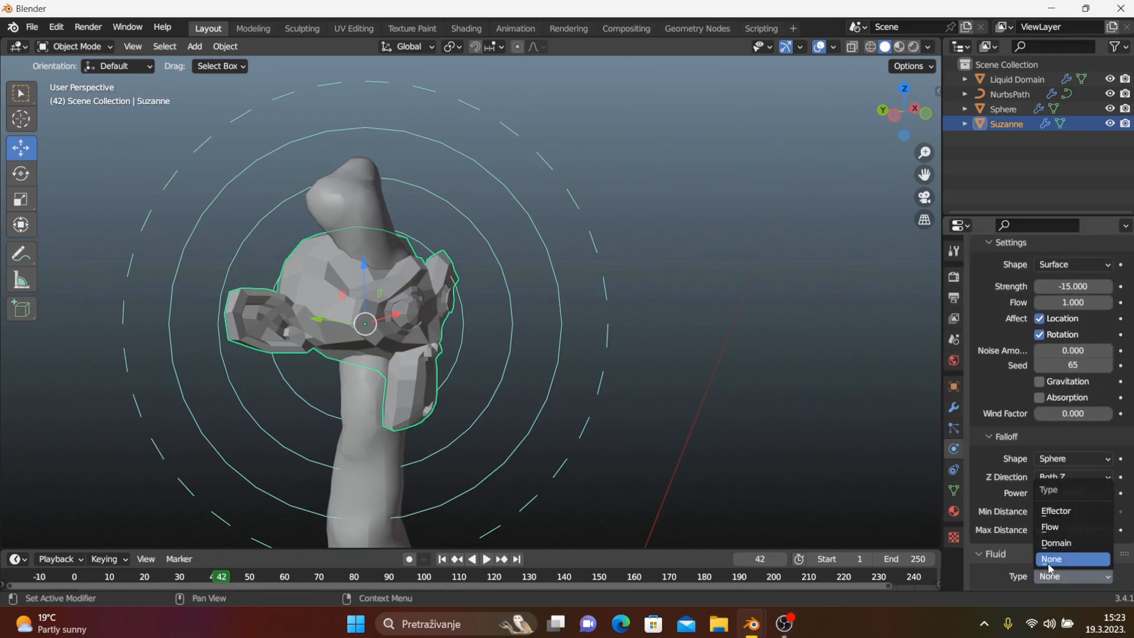
pyautogui.click(1047, 515)
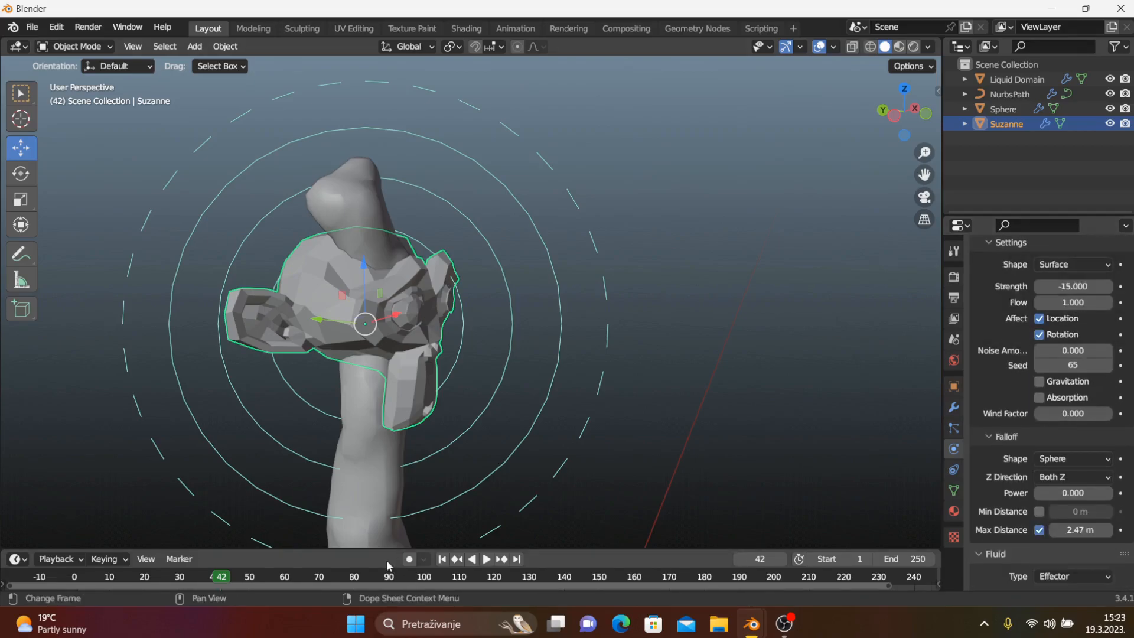
# Replay the simulation from the first frame, pause at frame 43, and examine the liquid reaching the monkey head
pyautogui.click(442, 559)
pyautogui.press('space')
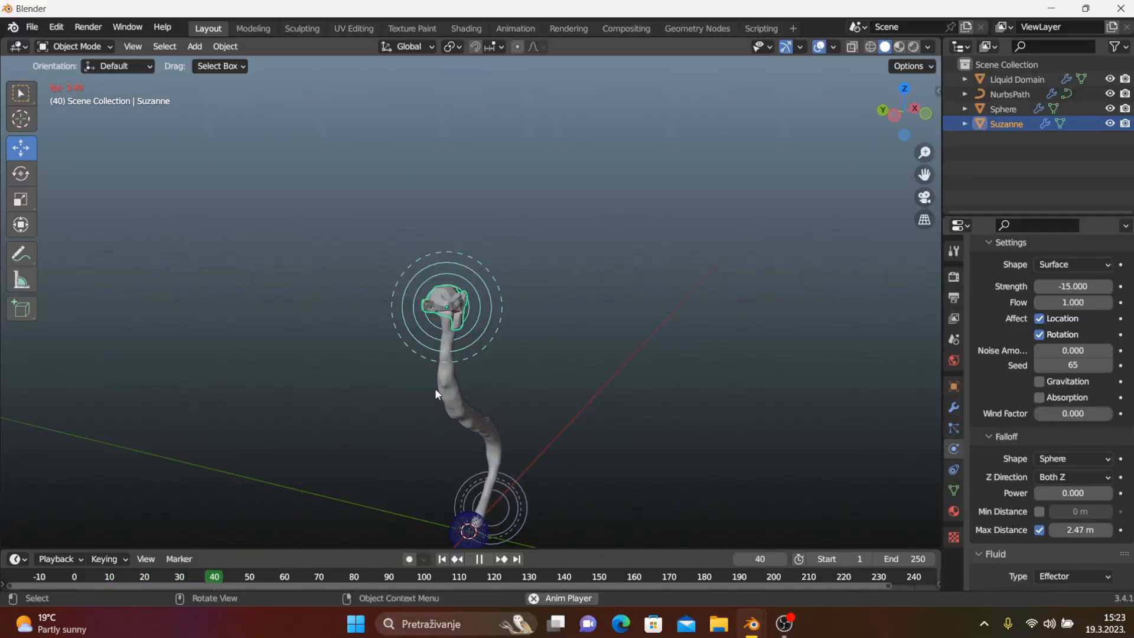
pyautogui.press('space')
pyautogui.scroll(3, 443, 342)
pyautogui.moveTo(443, 342); pyautogui.dragTo(480, 350, button='middle')
pyautogui.click(341, 253)
pyautogui.moveTo(331, 311); pyautogui.dragTo(300, 297, button='middle')
pyautogui.scroll(1, 301, 298)
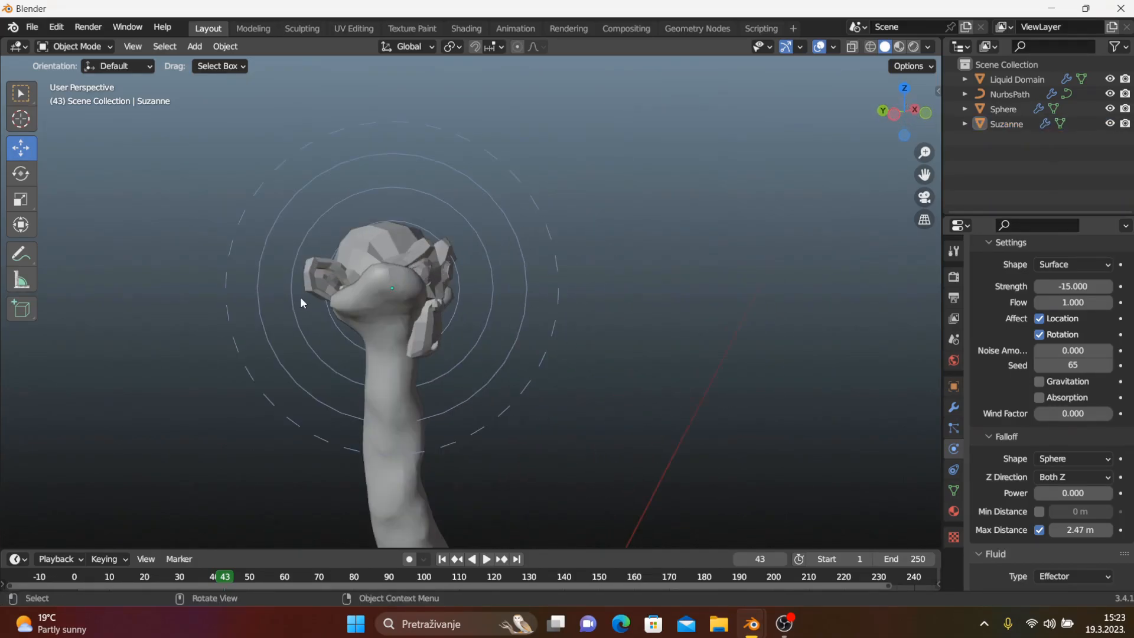
# Continue the simulation to frame 100, select the monkey head, and examine how the liquid wraps around it
pyautogui.press('space')
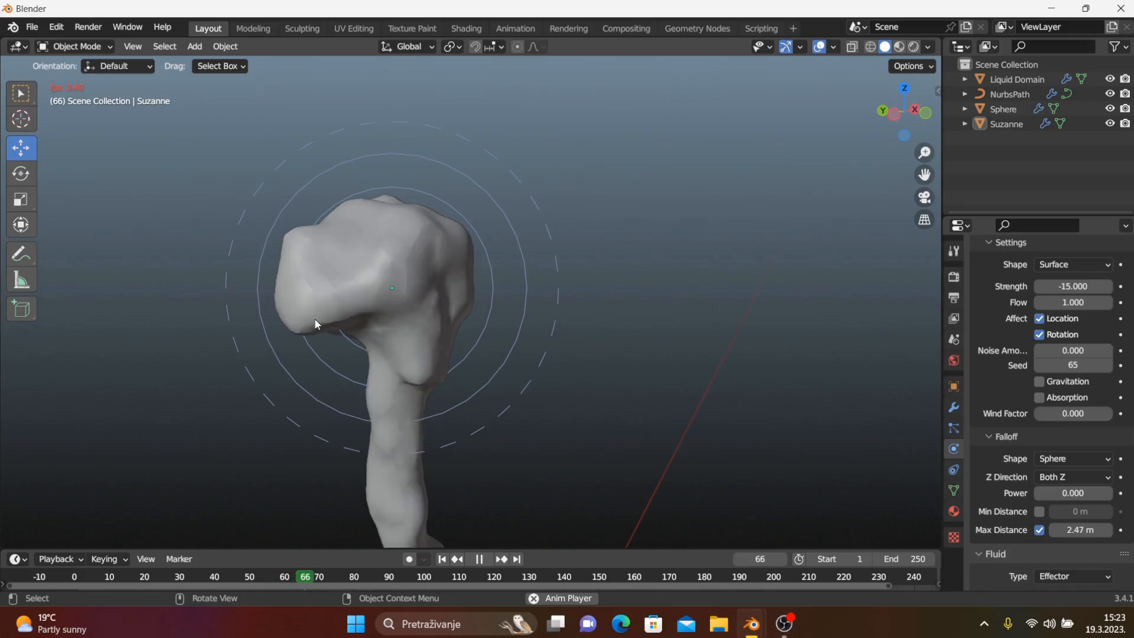
pyautogui.press('space')
pyautogui.moveTo(314, 318); pyautogui.dragTo(275, 305, button='middle')
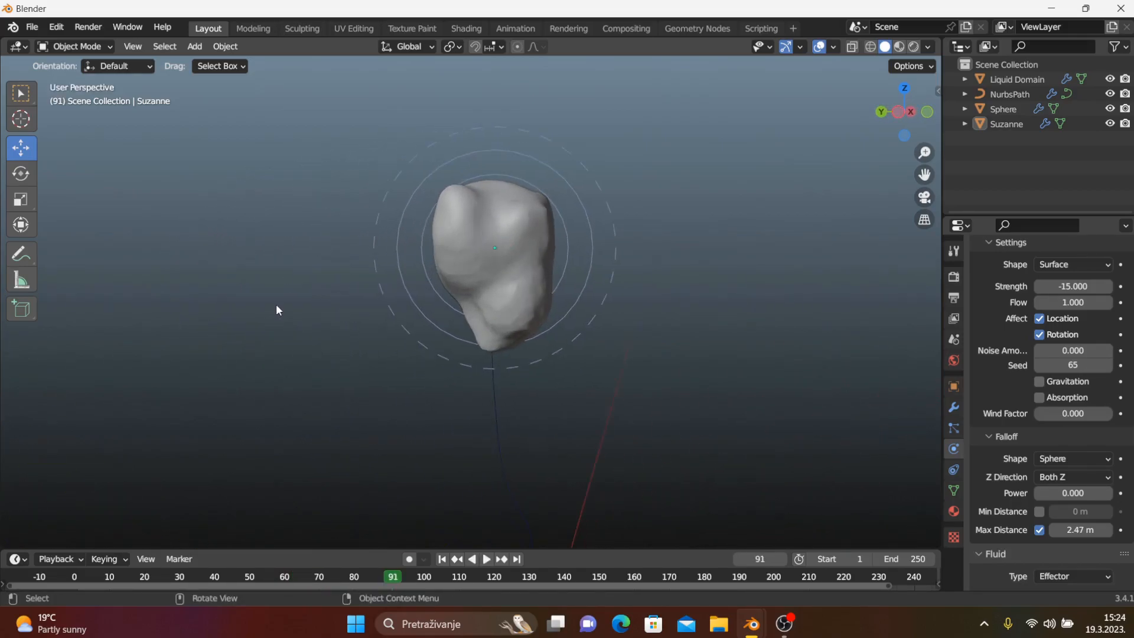
pyautogui.press('space')
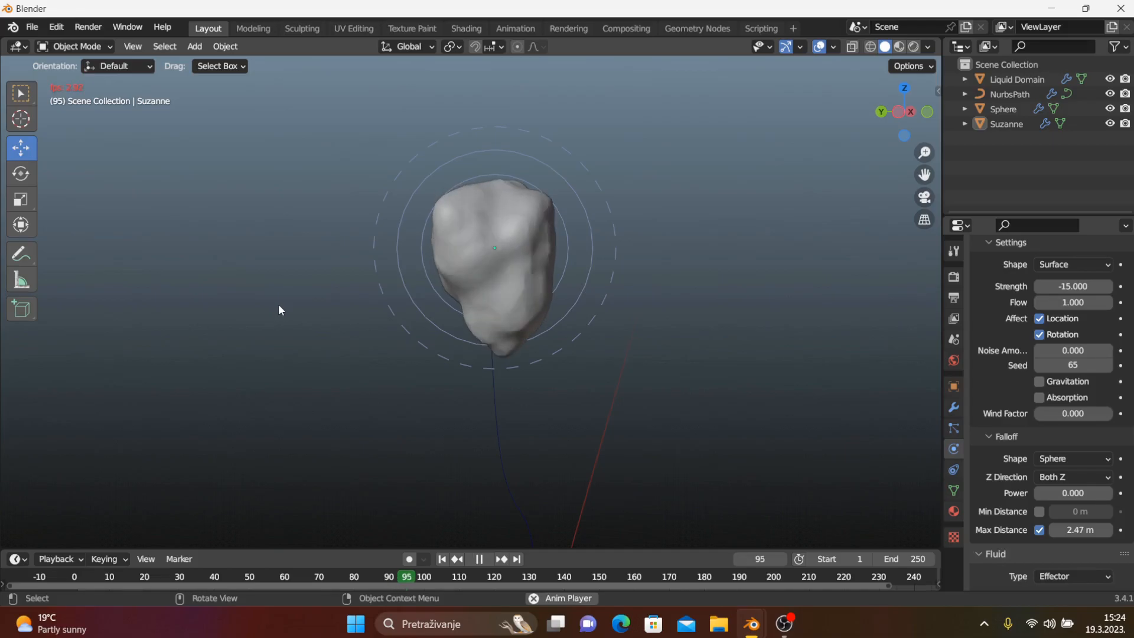
pyautogui.press('space')
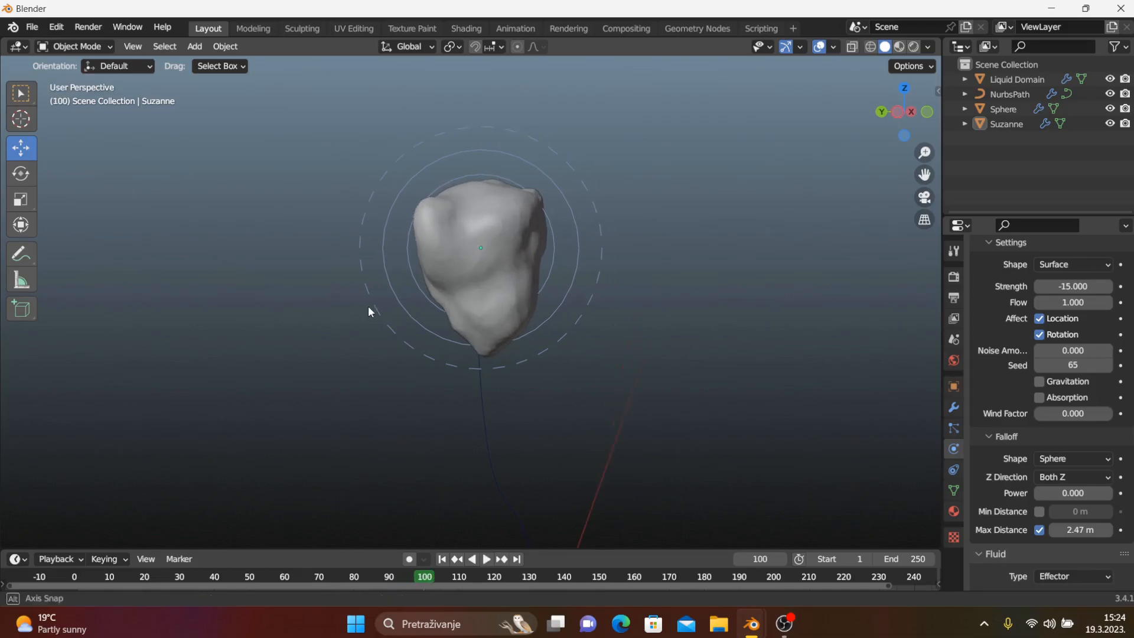
pyautogui.click(370, 276)
pyautogui.scroll(2, 376, 275)
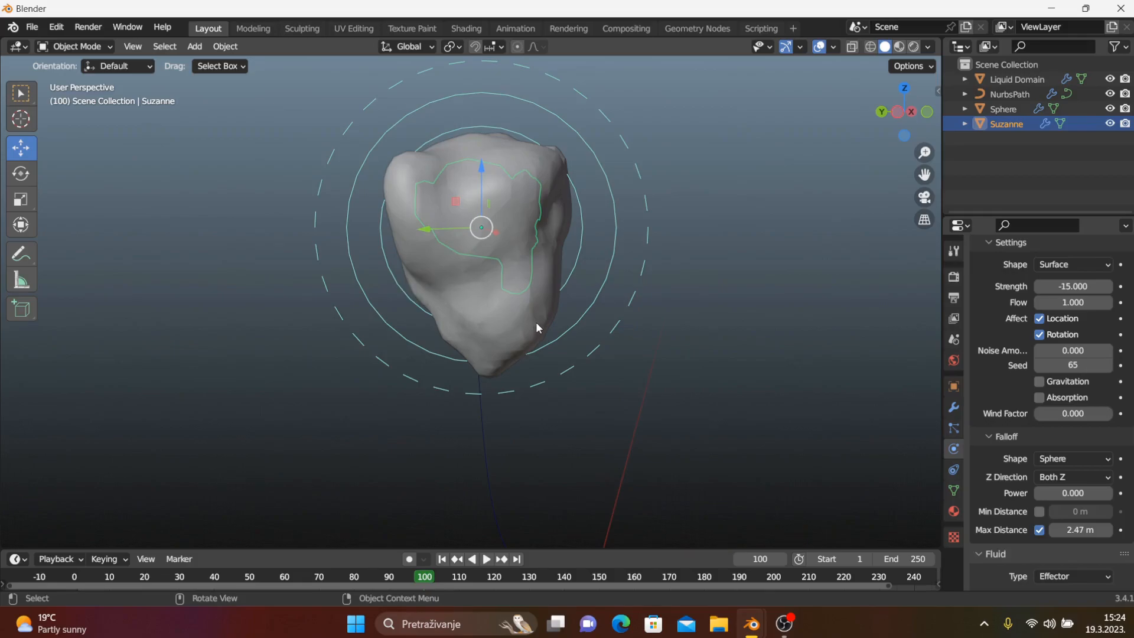
pyautogui.scroll(-3, 762, 346)
pyautogui.scroll(6, 570, 347)
pyautogui.scroll(-2, 572, 348)
pyautogui.scroll(-3, 571, 343)
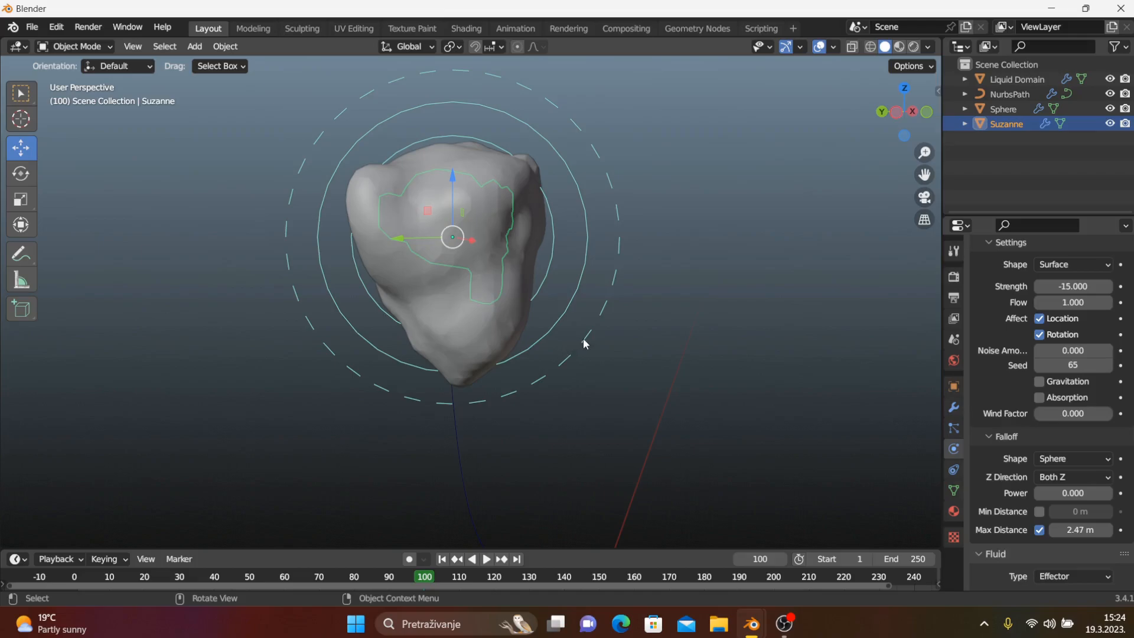
# Keyframe the monkey head's force strength at -15 on frame 100 and 15 on frame 101, and return to the first frame
pyautogui.scroll(5, 995, 442)
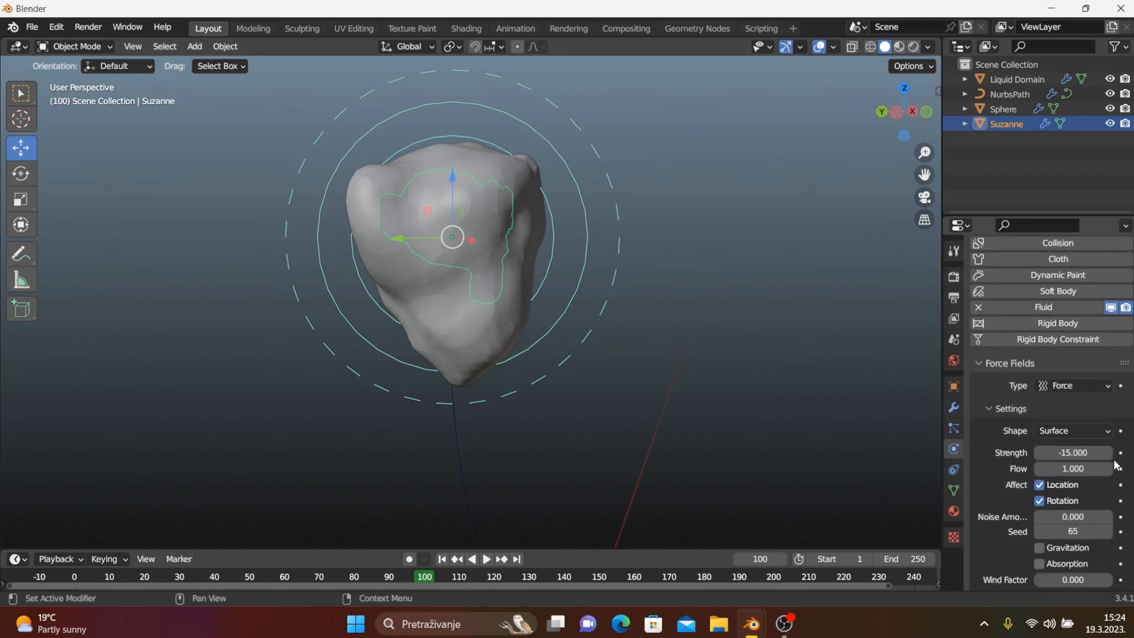
pyautogui.click(1121, 454)
pyautogui.press('Right')
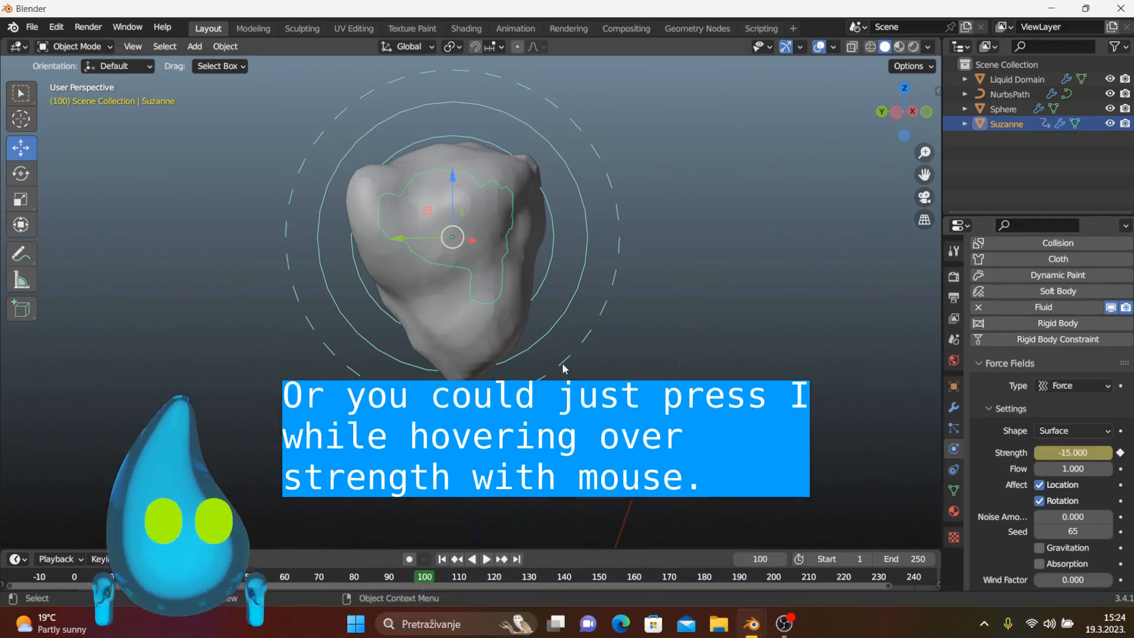
pyautogui.click(1075, 452)
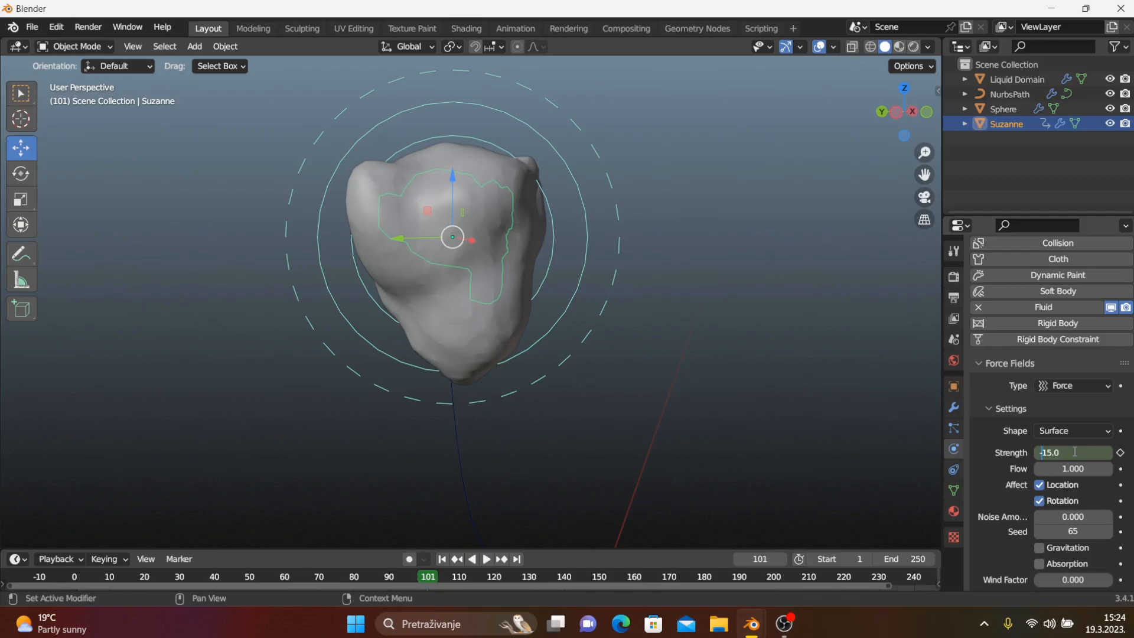
pyautogui.press('Return')
pyautogui.click(1121, 453)
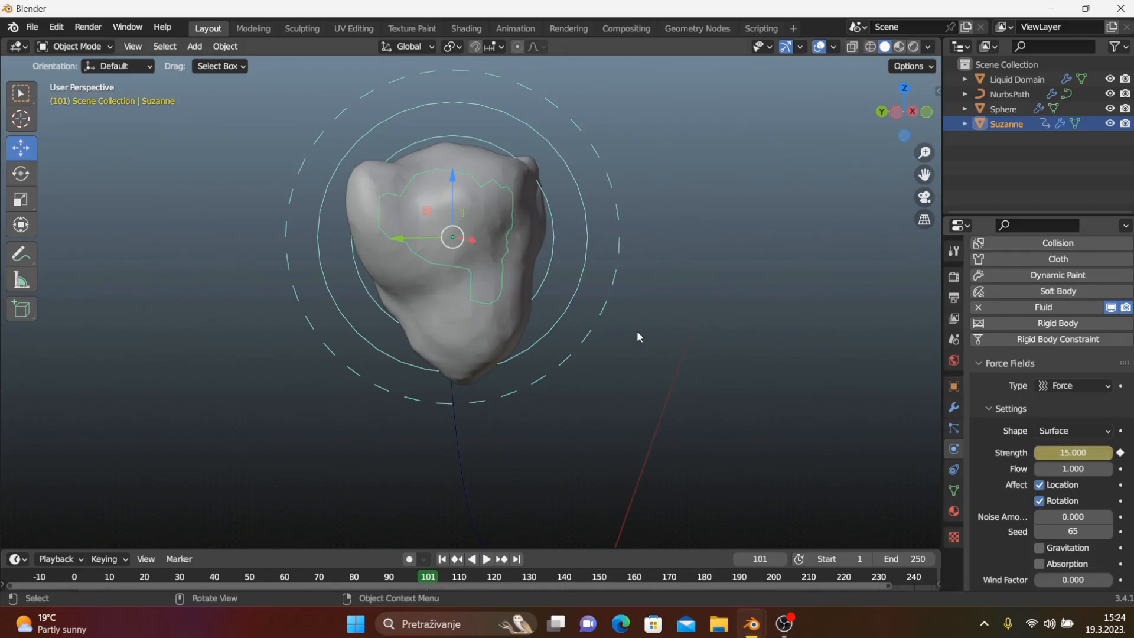
pyautogui.press('Left')
pyautogui.press('Left')
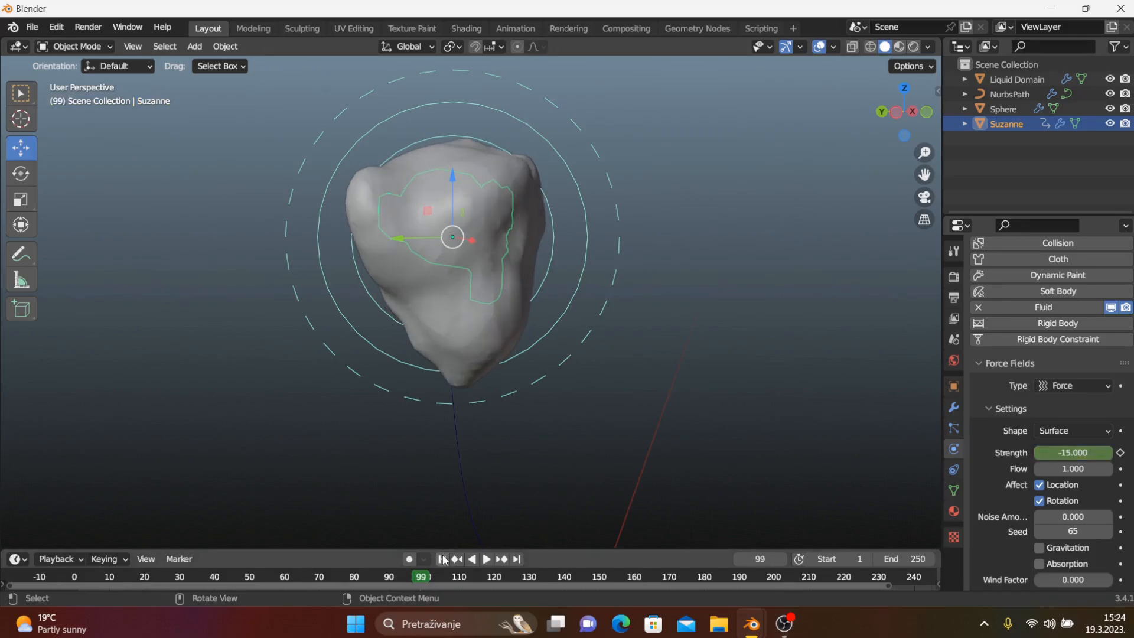
pyautogui.click(443, 559)
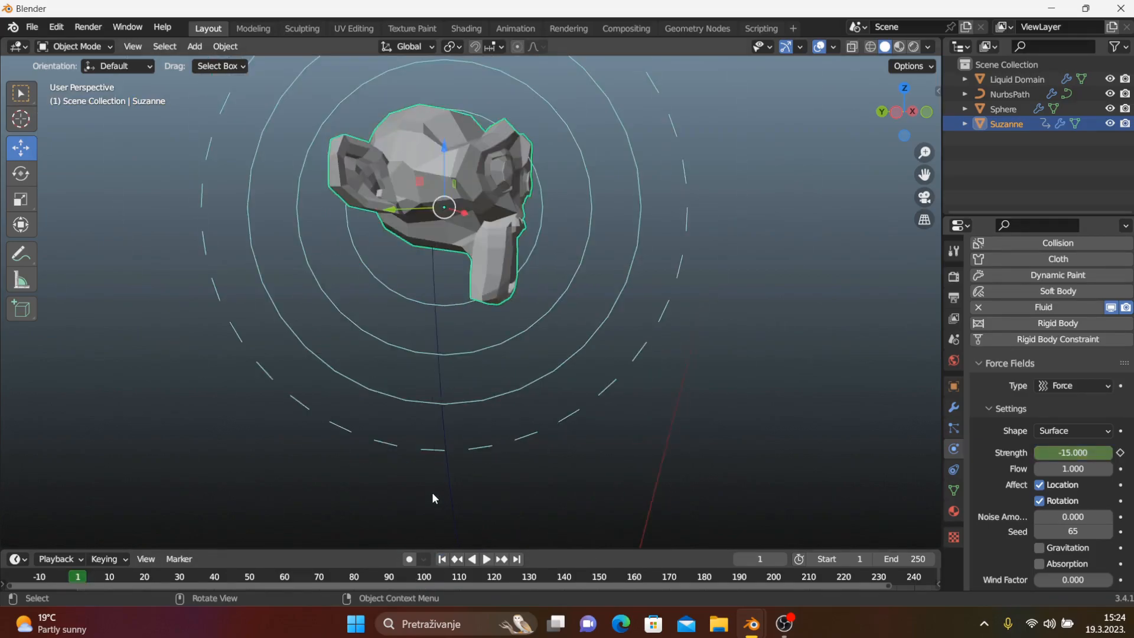
# Select the curved path and keyframe its force field strength at -10 on frame 100
pyautogui.click(425, 582)
pyautogui.scroll(-5, 420, 378)
pyautogui.moveTo(419, 369); pyautogui.dragTo(371, 346, button='middle')
pyautogui.scroll(4, 371, 347)
pyautogui.click(377, 336)
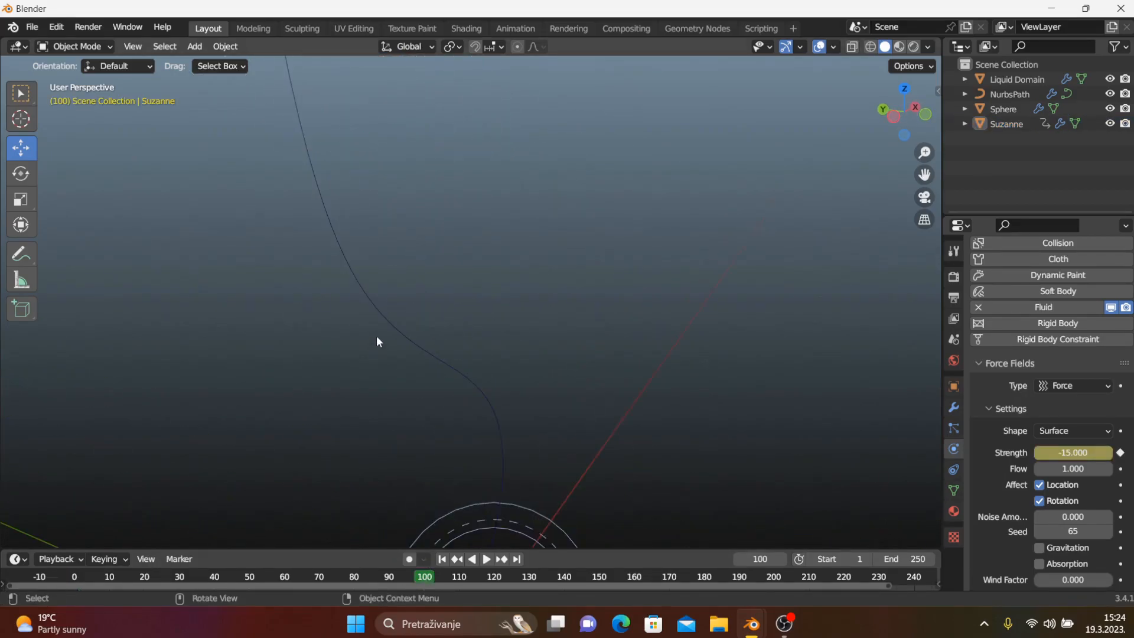
pyautogui.click(381, 325)
pyautogui.moveTo(652, 383); pyautogui.dragTo(446, 294, button='middle')
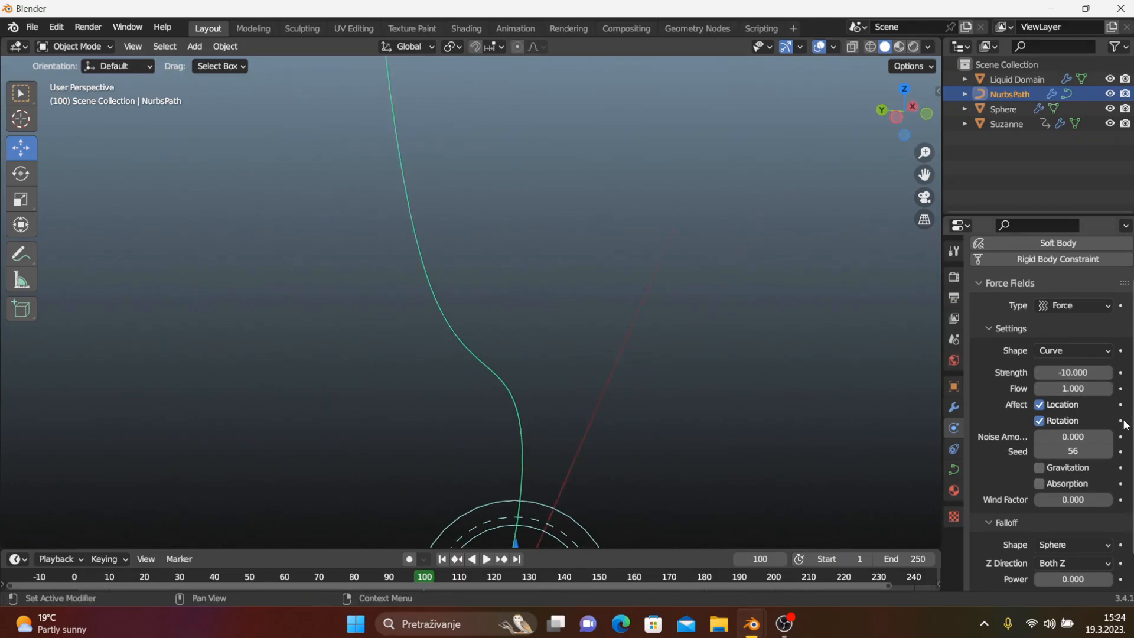
pyautogui.click(1121, 373)
# Set the curved path's force strength to 0 on frame 101 and keyframe it
pyautogui.press('Right')
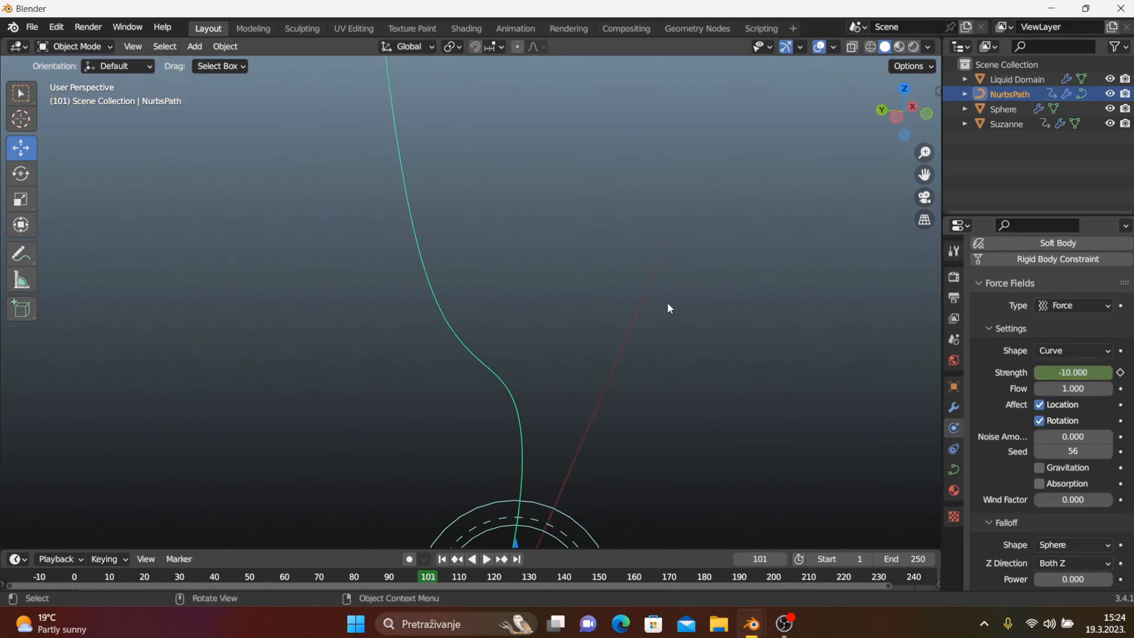
pyautogui.click(1076, 371)
pyautogui.write('0')
pyautogui.press('Return')
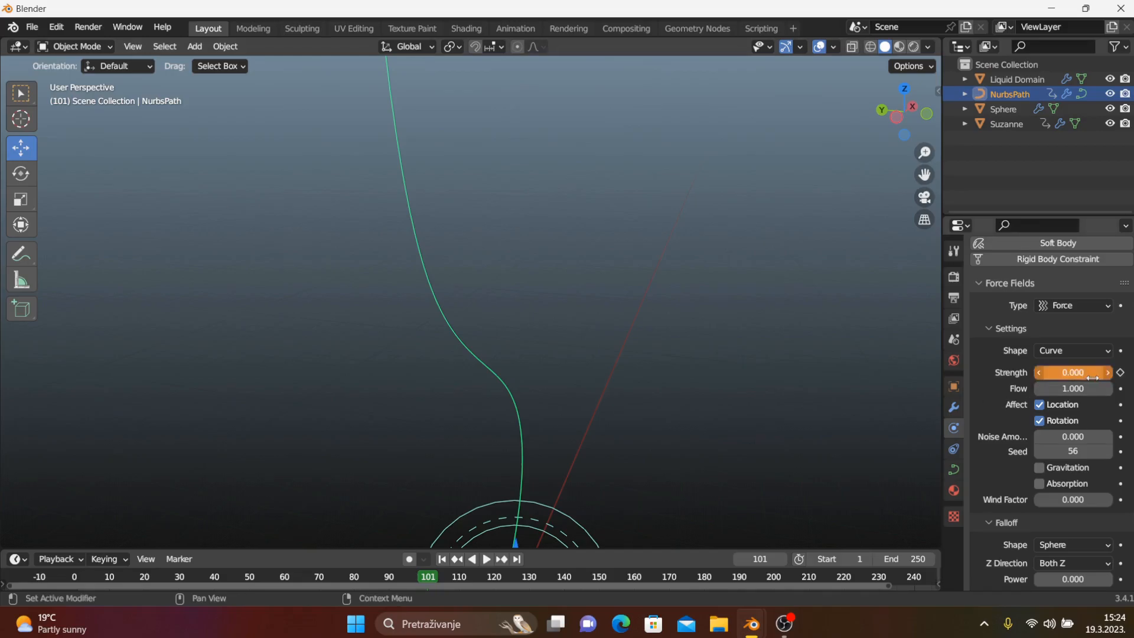
pyautogui.click(1121, 372)
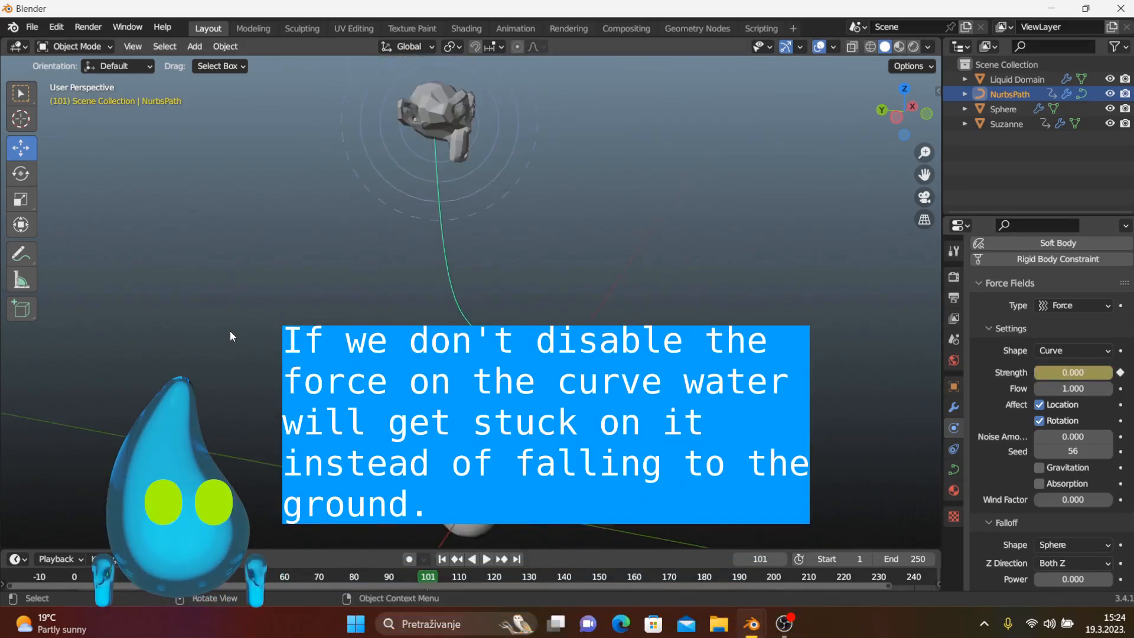
# Examine the whole setup of sphere, curved path and monkey head, and return to the first frame
pyautogui.moveTo(230, 331); pyautogui.dragTo(318, 307, button='middle')
pyautogui.moveTo(304, 272); pyautogui.dragTo(450, 342)
pyautogui.moveTo(244, 269); pyautogui.dragTo(403, 351)
pyautogui.moveTo(332, 316); pyautogui.dragTo(445, 365)
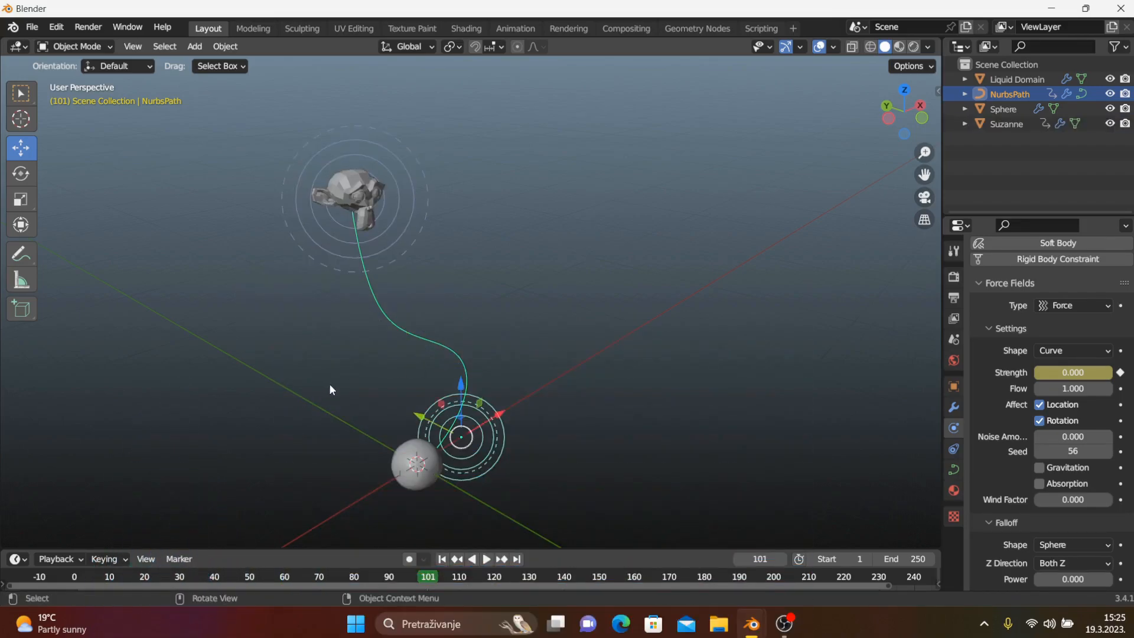
pyautogui.click(441, 561)
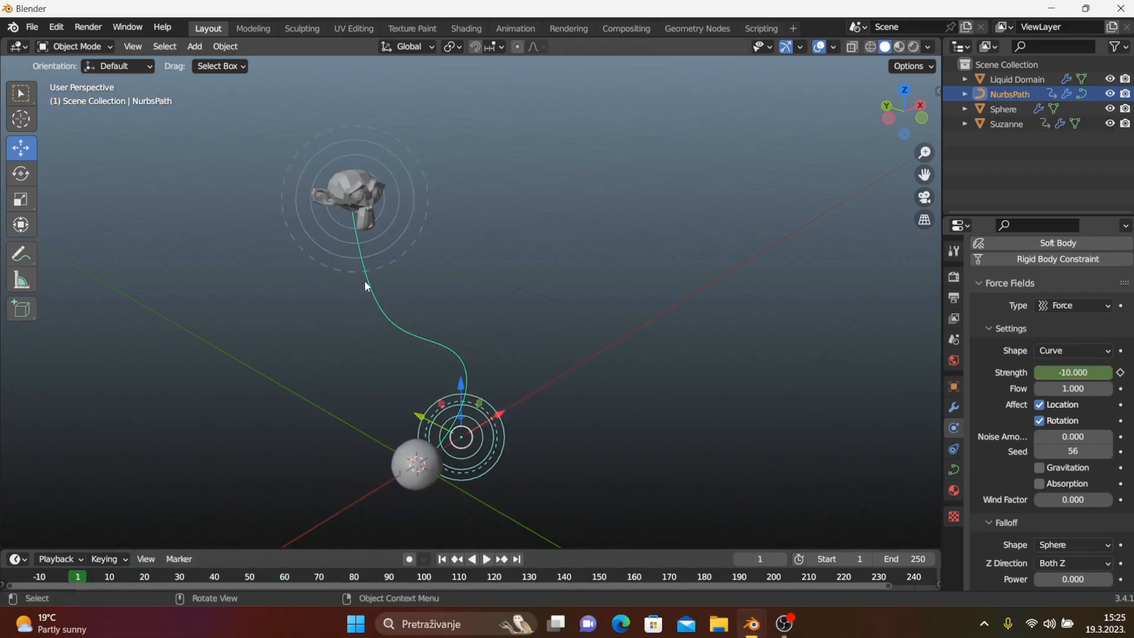
# Select the monkey head and keyframe its force strength of 15 on frame 105
pyautogui.click(354, 194)
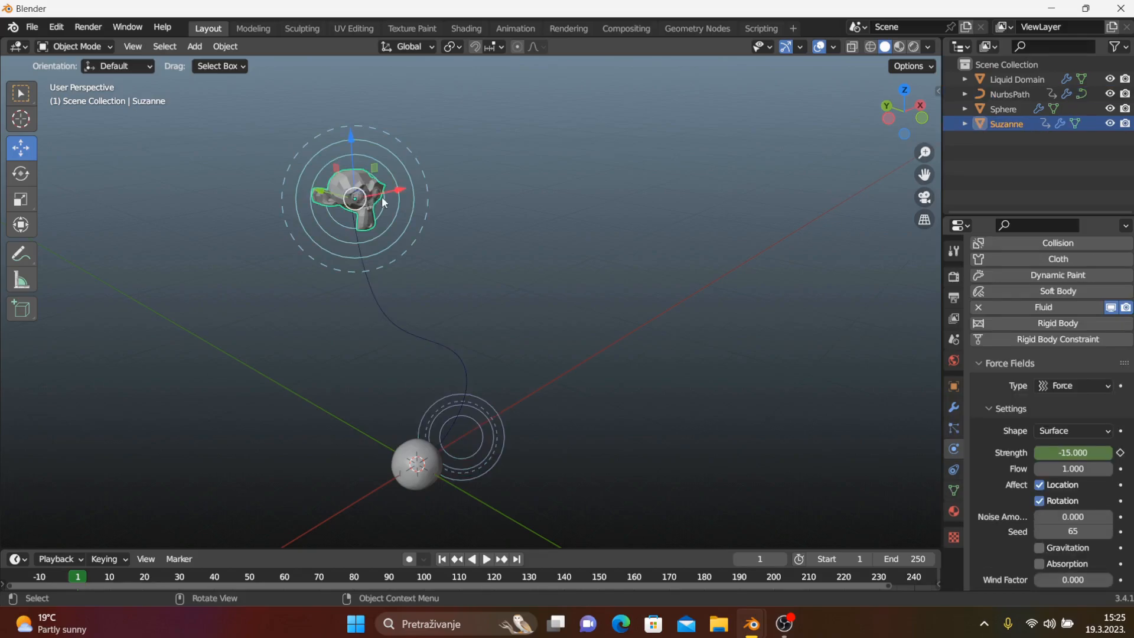
pyautogui.click(425, 578)
pyautogui.moveTo(391, 391); pyautogui.dragTo(437, 431, button='middle')
pyautogui.scroll(1, 386, 334)
pyautogui.scroll(2, 412, 443)
pyautogui.scroll(1, 412, 443)
pyautogui.scroll(-3, 411, 444)
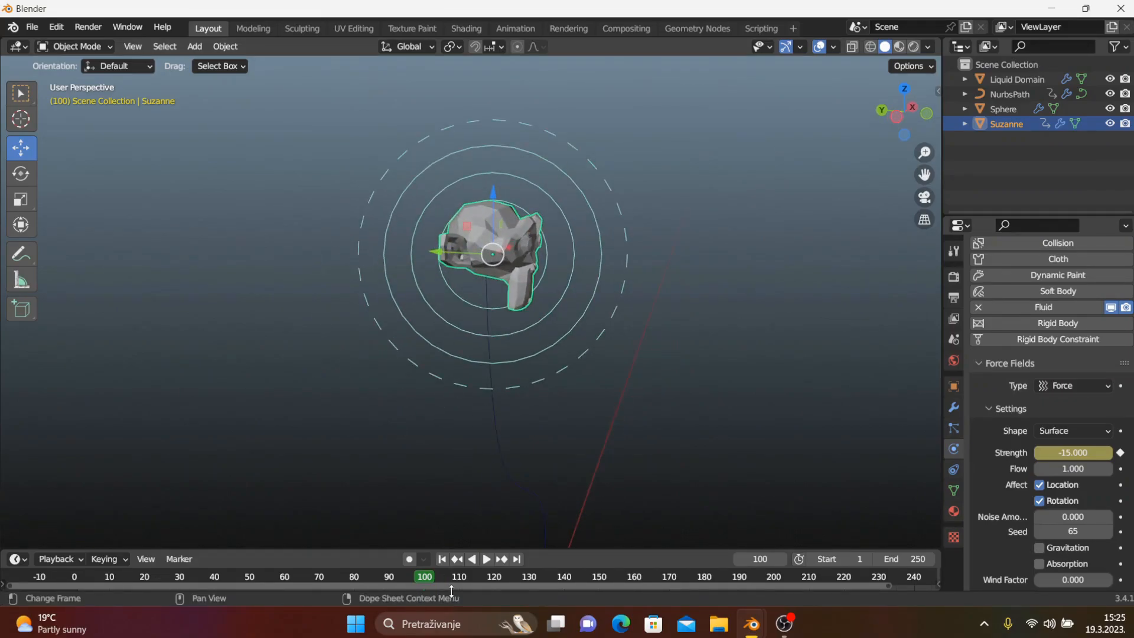
pyautogui.scroll(2, 454, 585)
pyautogui.press('Right')
pyautogui.press('Right')
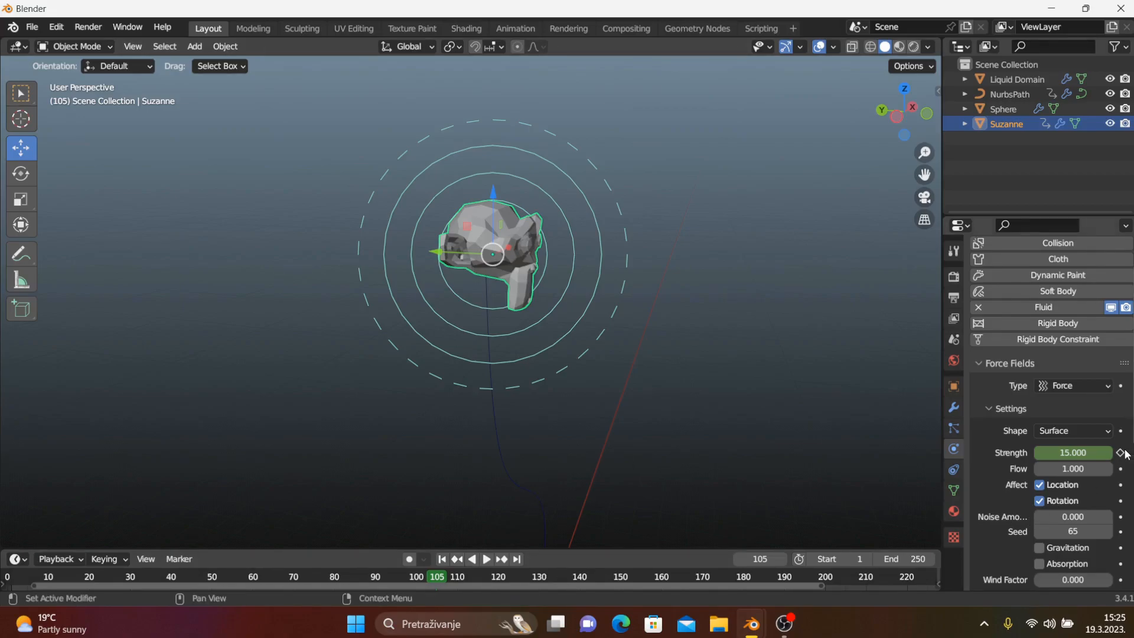
pyautogui.click(1121, 453)
# Set the monkey head's force strength to 0 on frame 106 and keyframe it
pyautogui.press('Right')
pyautogui.click(1079, 452)
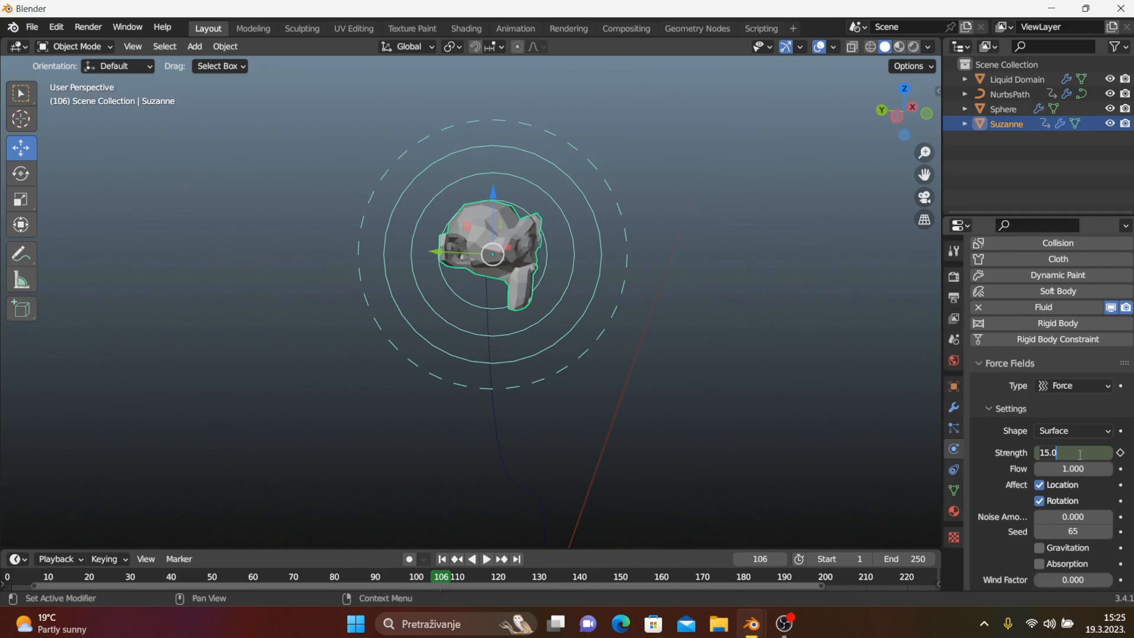
pyautogui.write('0')
pyautogui.press('Return')
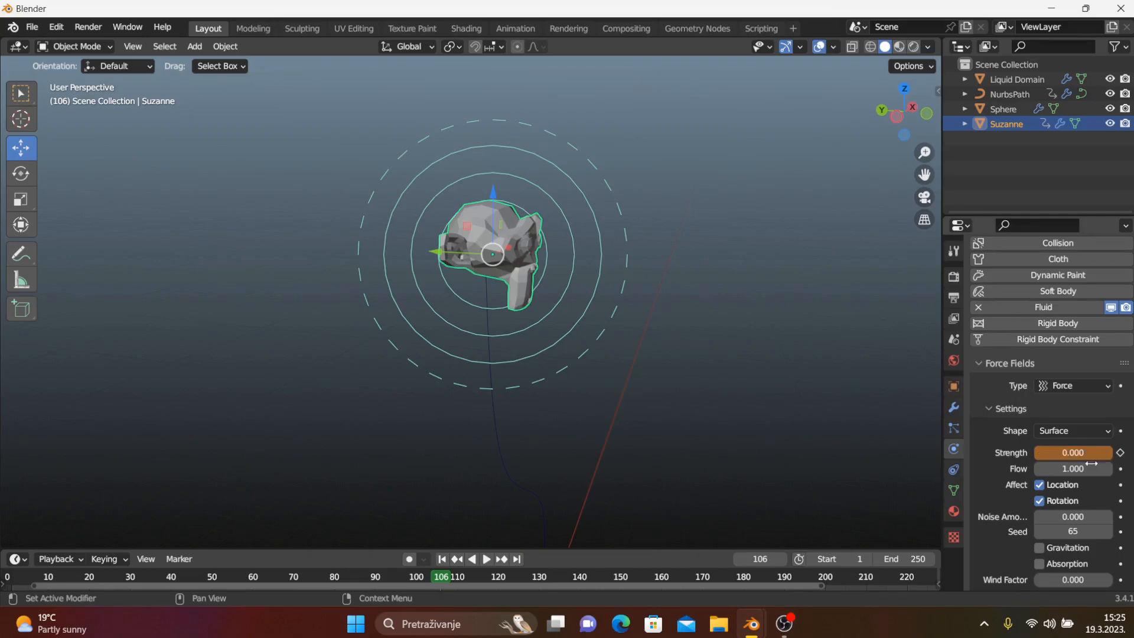
pyautogui.click(1121, 454)
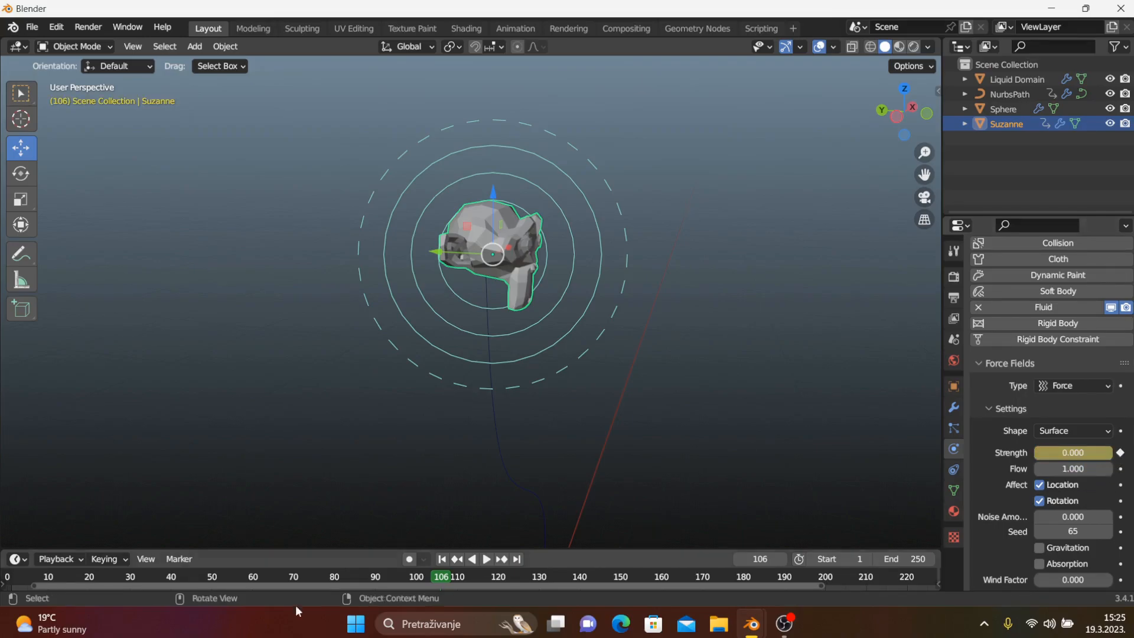
# Replay the simulation from the first frame past frame 114, pausing at frame 40, and examine how the liquid bursts off the monkey head
pyautogui.click(441, 559)
pyautogui.scroll(-5, 298, 393)
pyautogui.press('space')
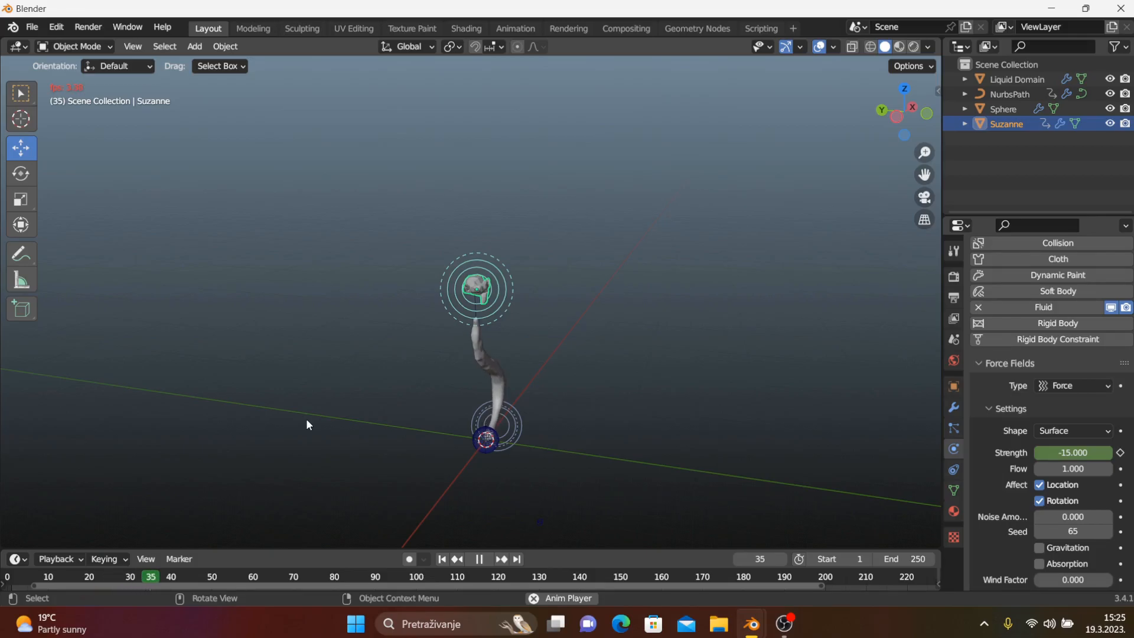
pyautogui.press('space')
pyautogui.scroll(3, 306, 418)
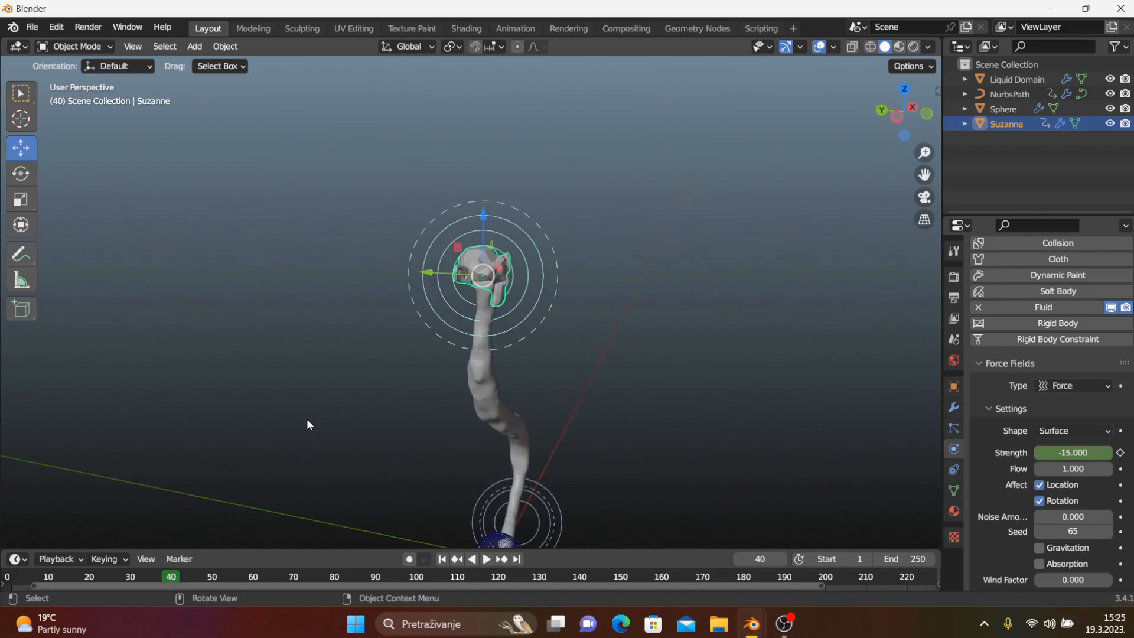
pyautogui.press('space')
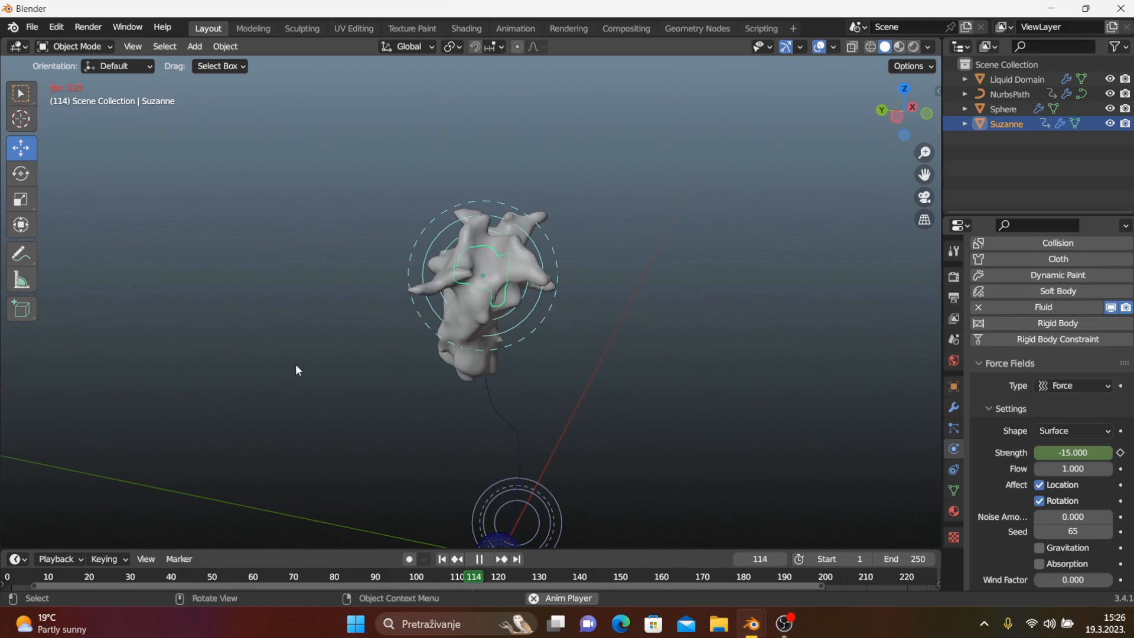
pyautogui.press('space')
pyautogui.moveTo(318, 378); pyautogui.dragTo(278, 349, button='middle')
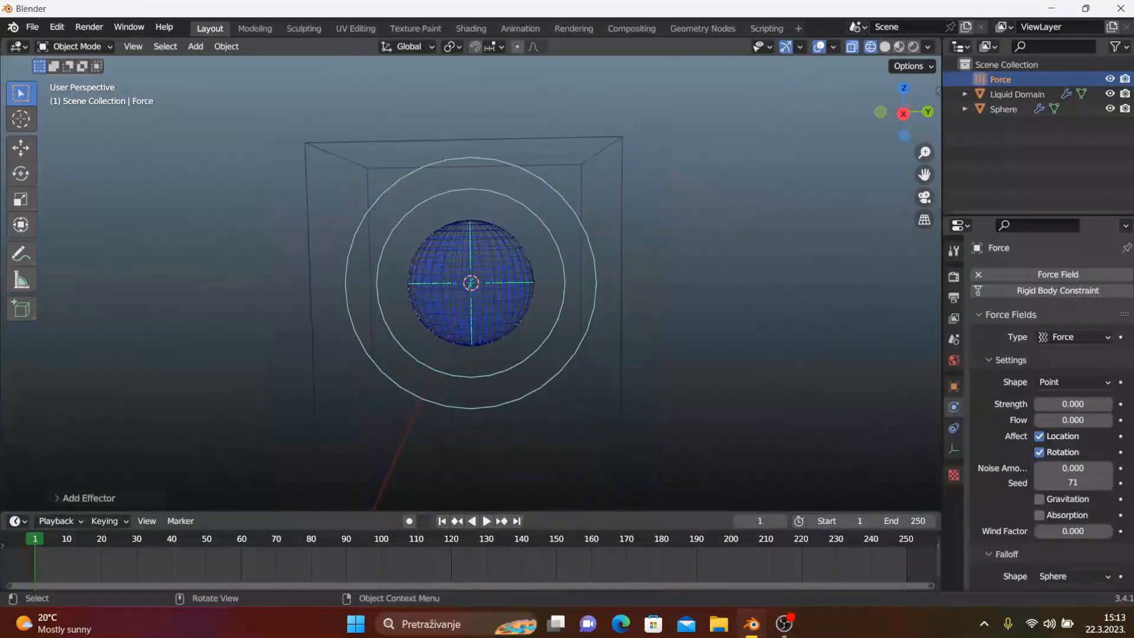
# In the point force scene, play the simulation to frame 71 and examine the liquid falling inside the domain
pyautogui.keyDown('shift'); pyautogui.moveTo(650, 426); pyautogui.dragTo(601, 347, button='middle'); pyautogui.keyUp('shift')
pyautogui.scroll(-6, 630, 269)
pyautogui.scroll(3, 604, 307)
pyautogui.click(638, 331)
pyautogui.moveTo(602, 347); pyautogui.dragTo(651, 271, button='middle')
pyautogui.press('space')
pyautogui.scroll(1, 651, 271)
pyautogui.press('space')
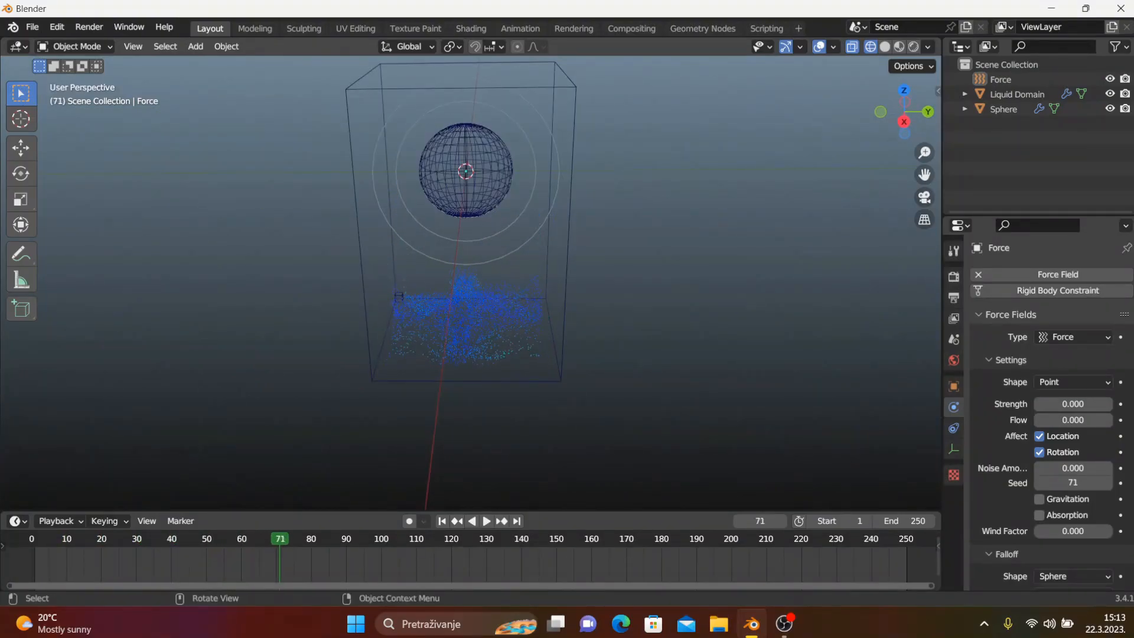
# Select the force field at the sphere's center and keyframe its strength of 0 on frame 70
pyautogui.scroll(3, 643, 352)
pyautogui.keyDown('shift'); pyautogui.moveTo(651, 271); pyautogui.dragTo(638, 334, button='middle'); pyautogui.keyUp('shift')
pyautogui.click(443, 213)
pyautogui.moveTo(443, 212); pyautogui.dragTo(452, 220, button='middle')
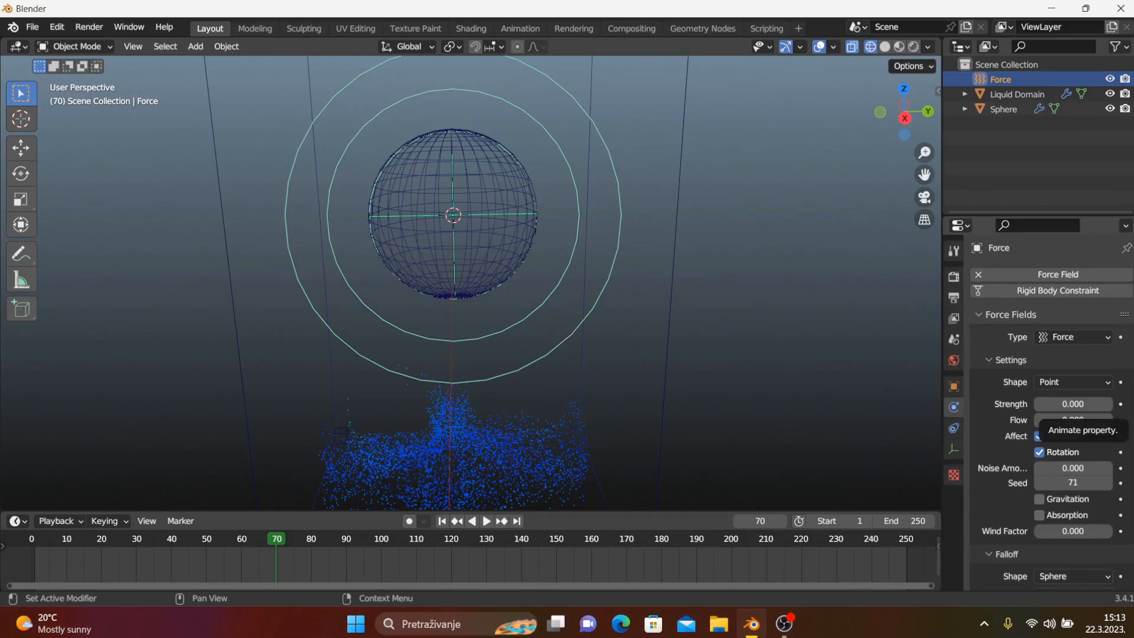
pyautogui.click(1121, 404)
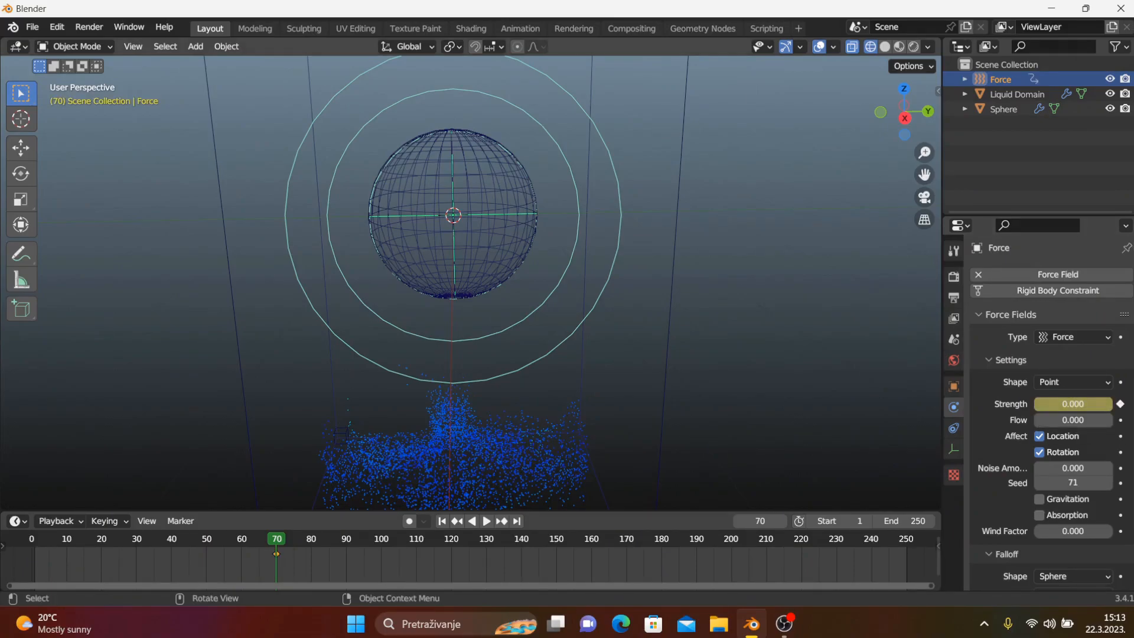
# Set the force field's strength to -10 on frame 71 and keyframe it
pyautogui.press('Right')
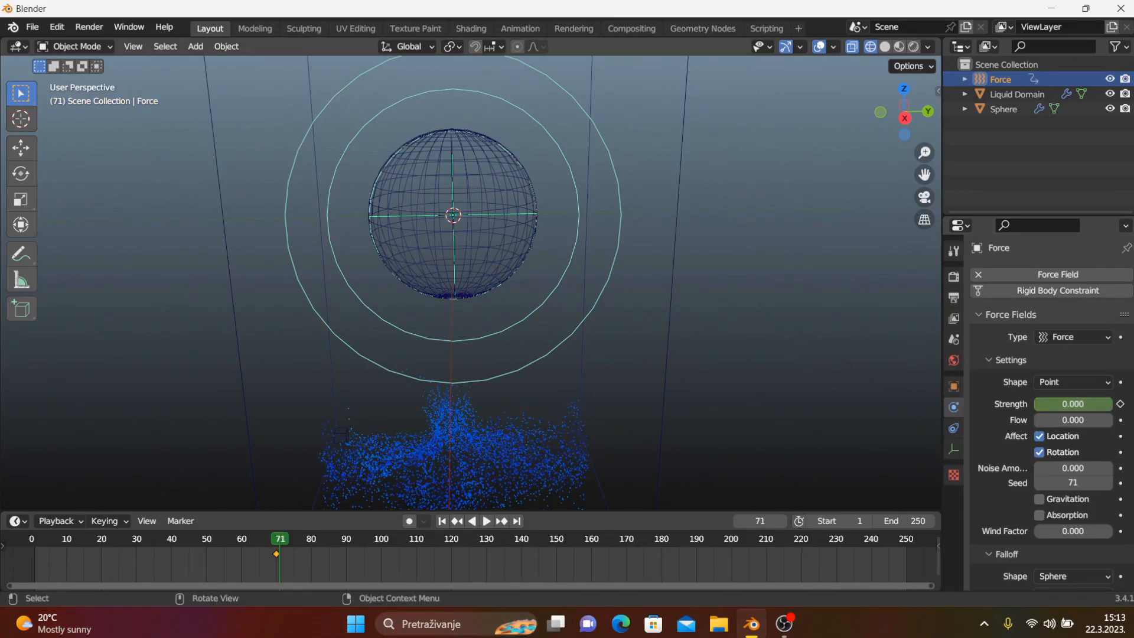
pyautogui.click(1074, 404)
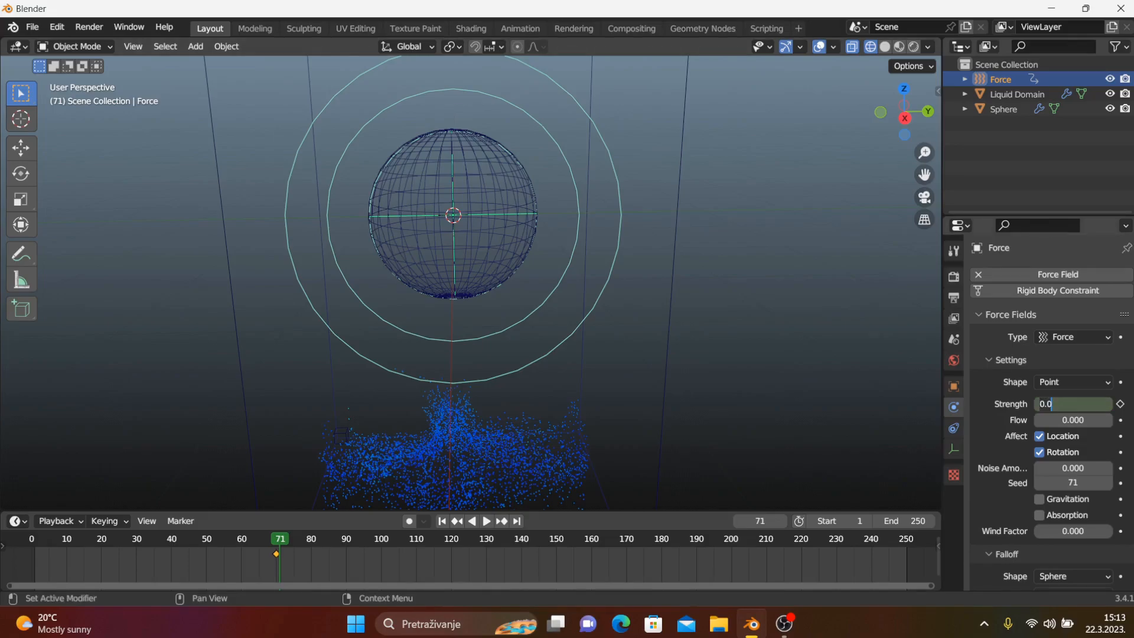
pyautogui.write('-10')
pyautogui.press('Return')
pyautogui.press('i')
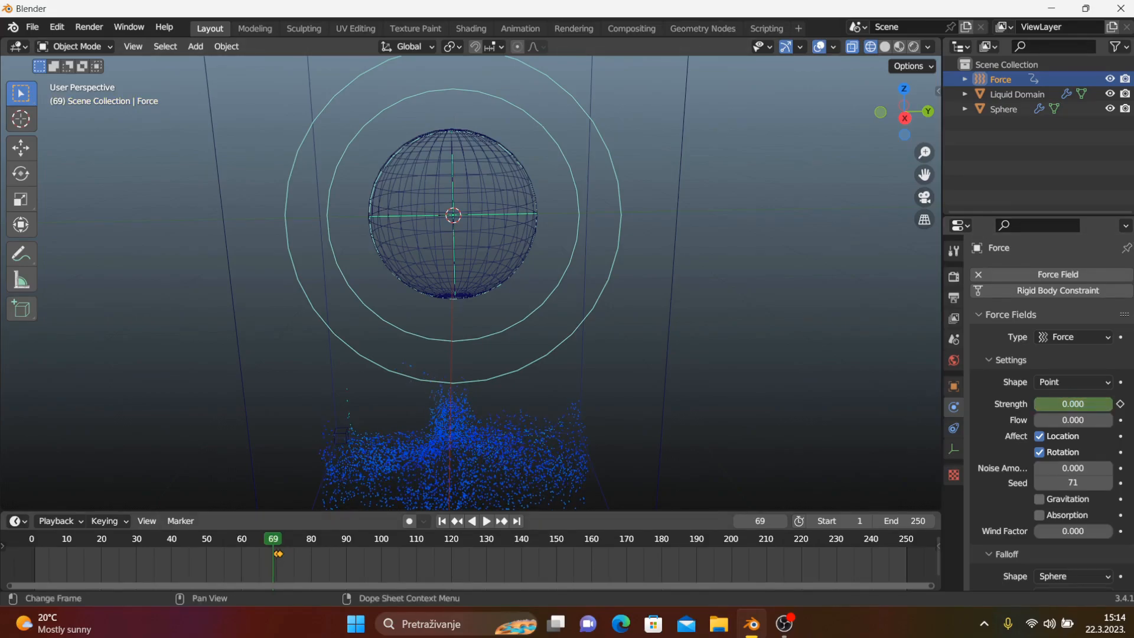
# Replay the simulation from the first frame and examine how the liquid is pulled toward the force field, stopping at frame 110 on the second run
pyautogui.click(442, 521)
pyautogui.press('space')
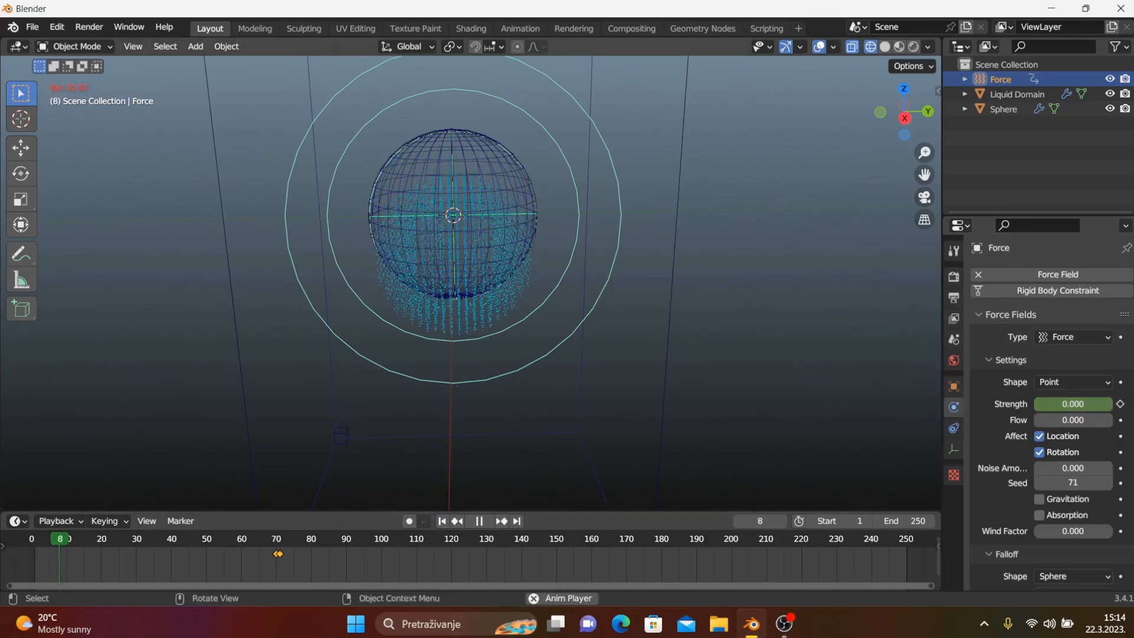
pyautogui.click(709, 355)
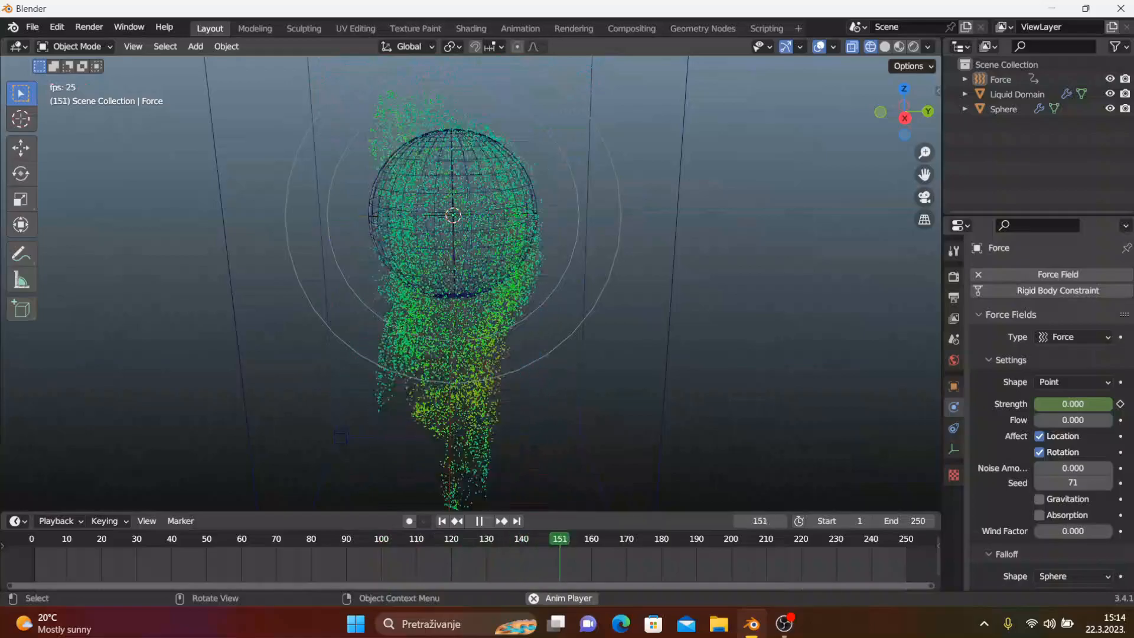
pyautogui.scroll(-3, 471, 284)
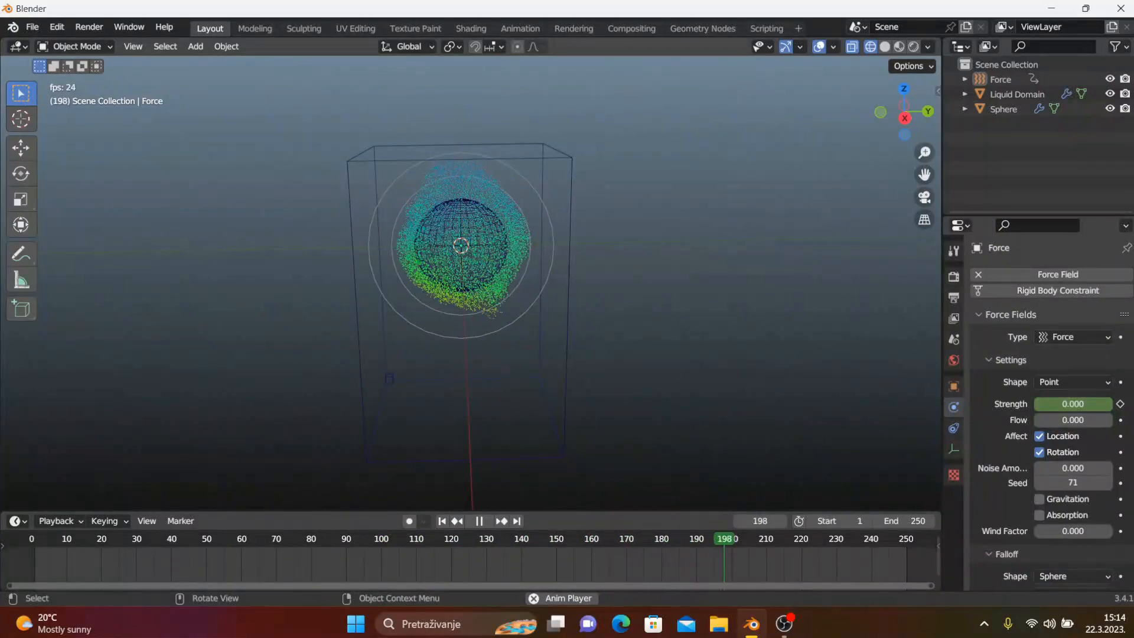
pyautogui.press('space')
pyautogui.click(442, 521)
pyautogui.press('space')
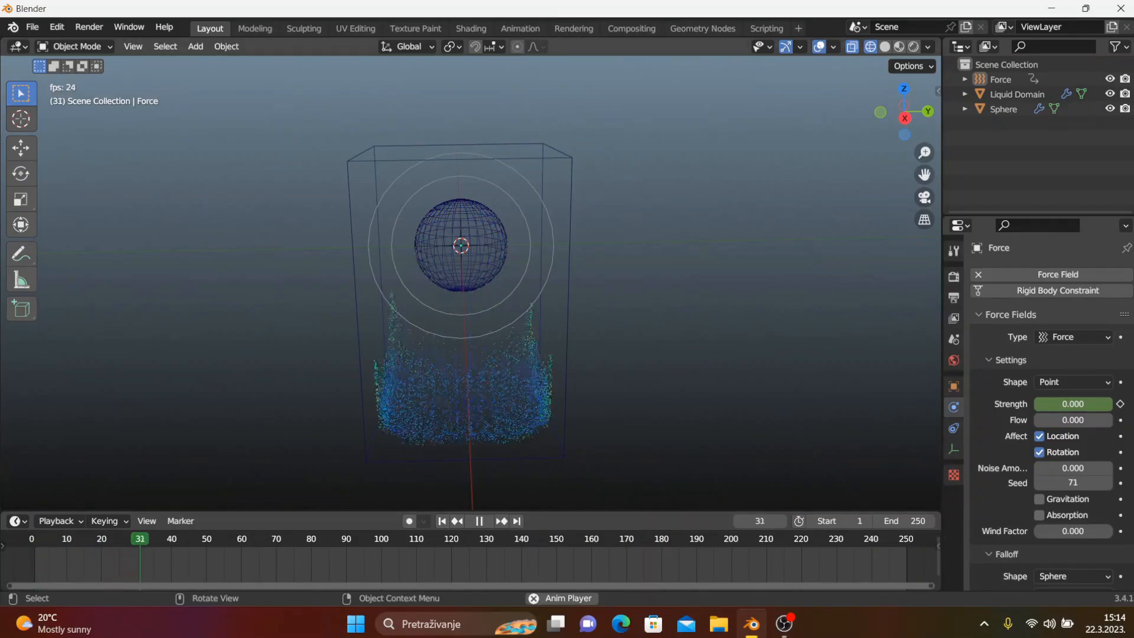
pyautogui.scroll(2, 457, 236)
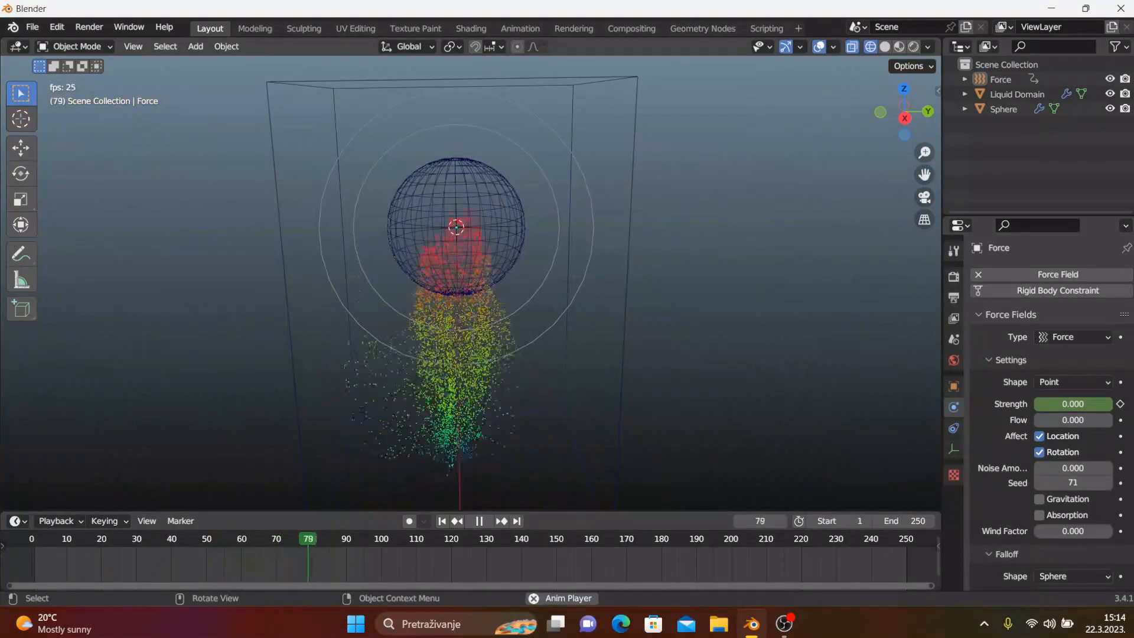
pyautogui.press('space')
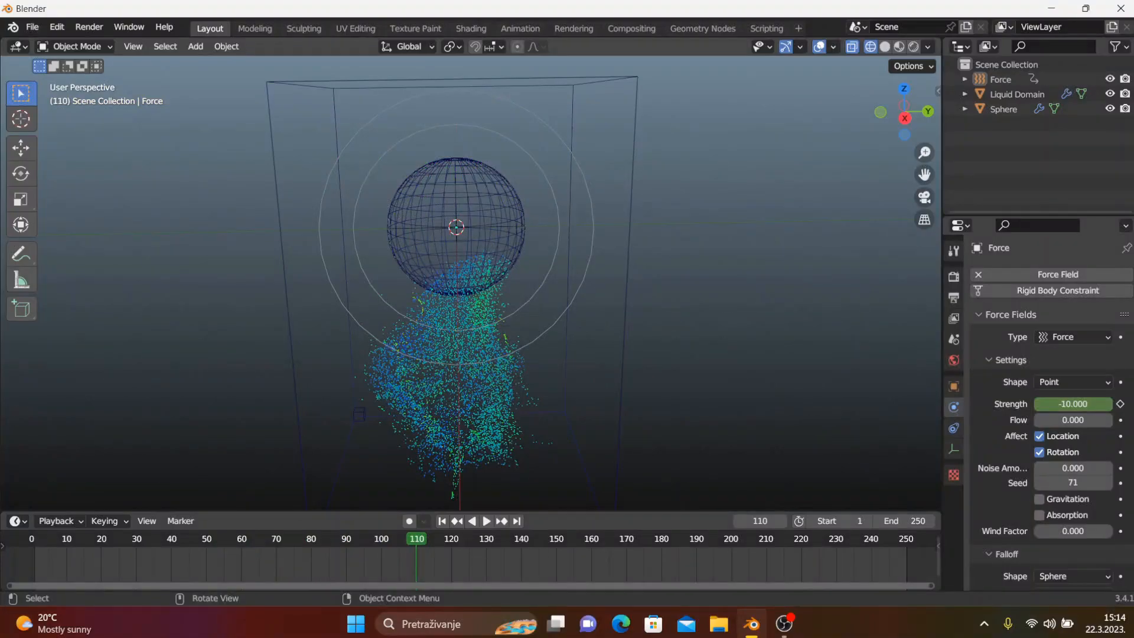
# Set the force field's Flow to 1 and replay the simulation from the first frame to frame 120
pyautogui.click(593, 242)
pyautogui.click(1073, 420)
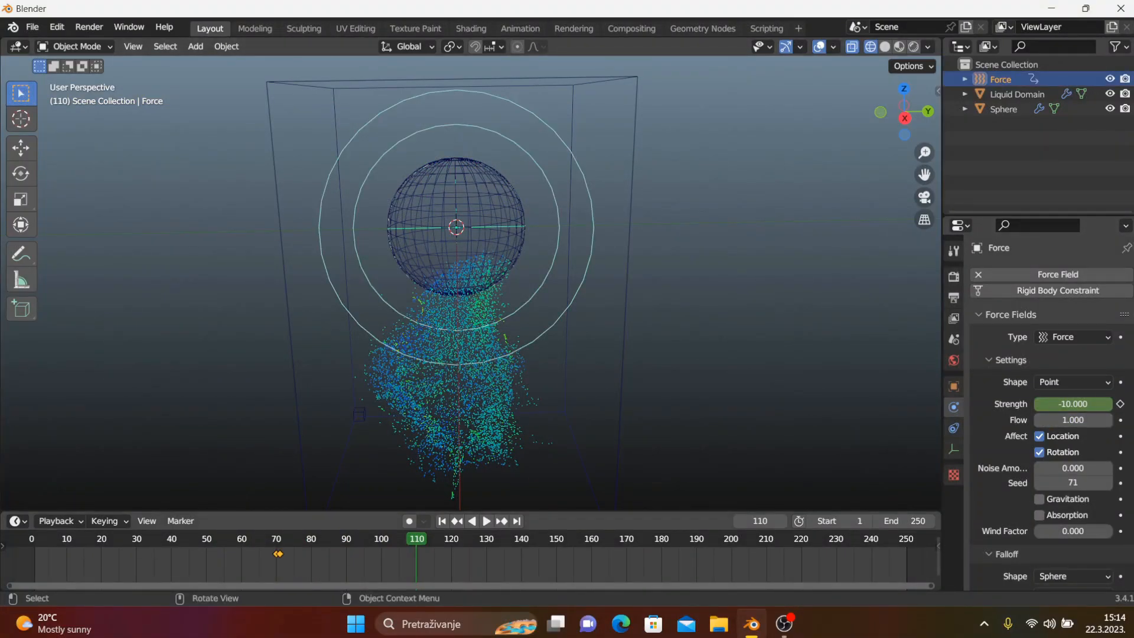
pyautogui.click(442, 521)
pyautogui.press('space')
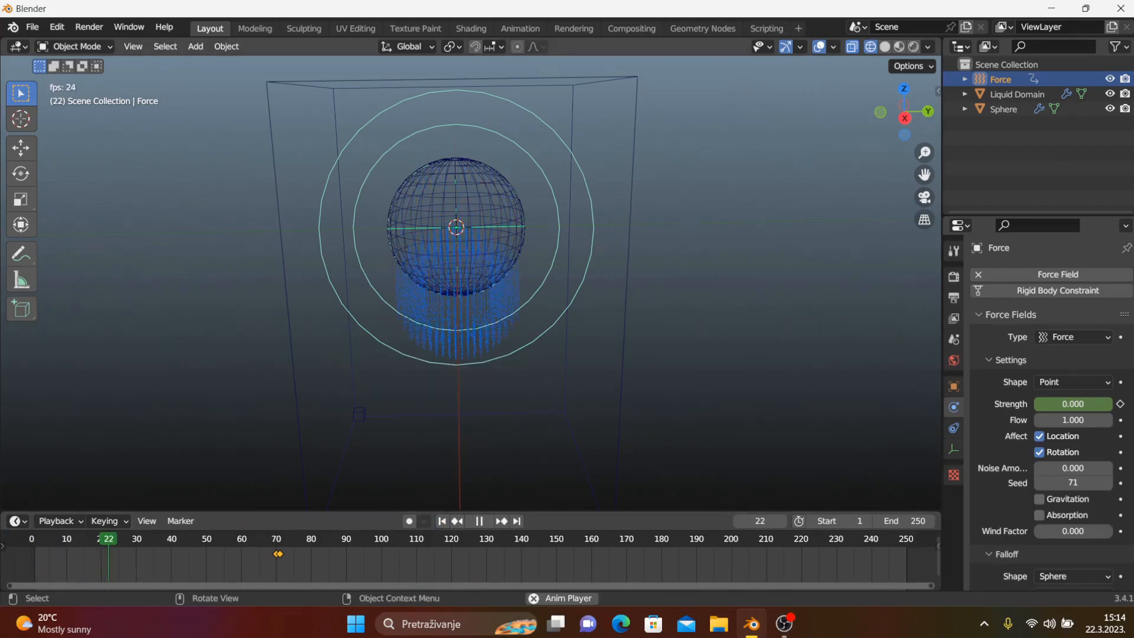
pyautogui.scroll(-2, 461, 266)
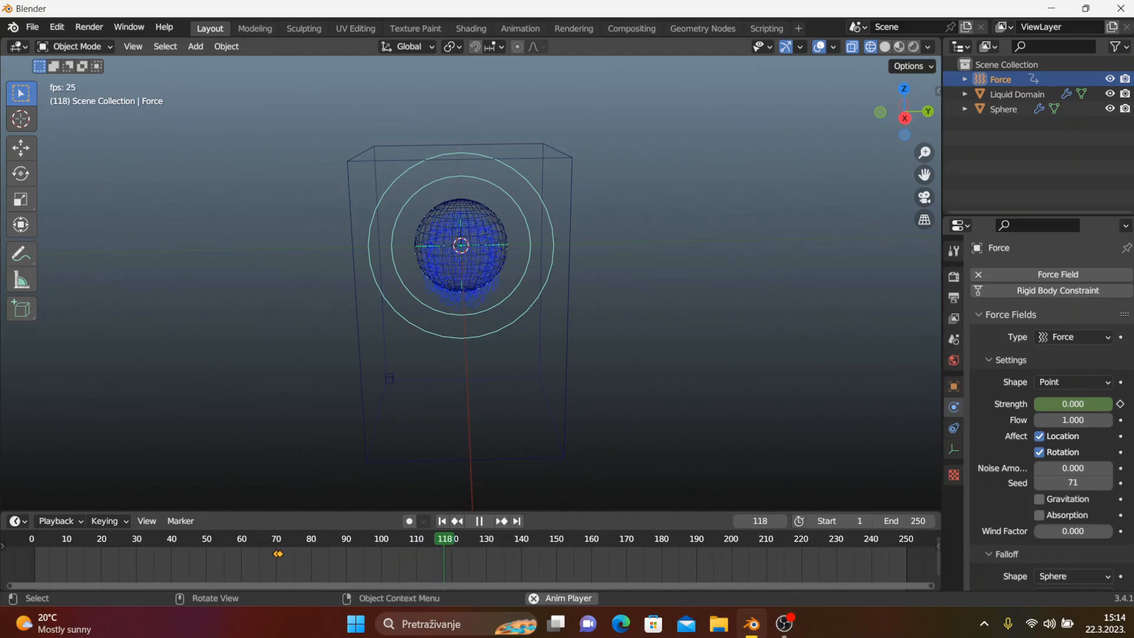
pyautogui.scroll(1, 461, 245)
pyautogui.press('space')
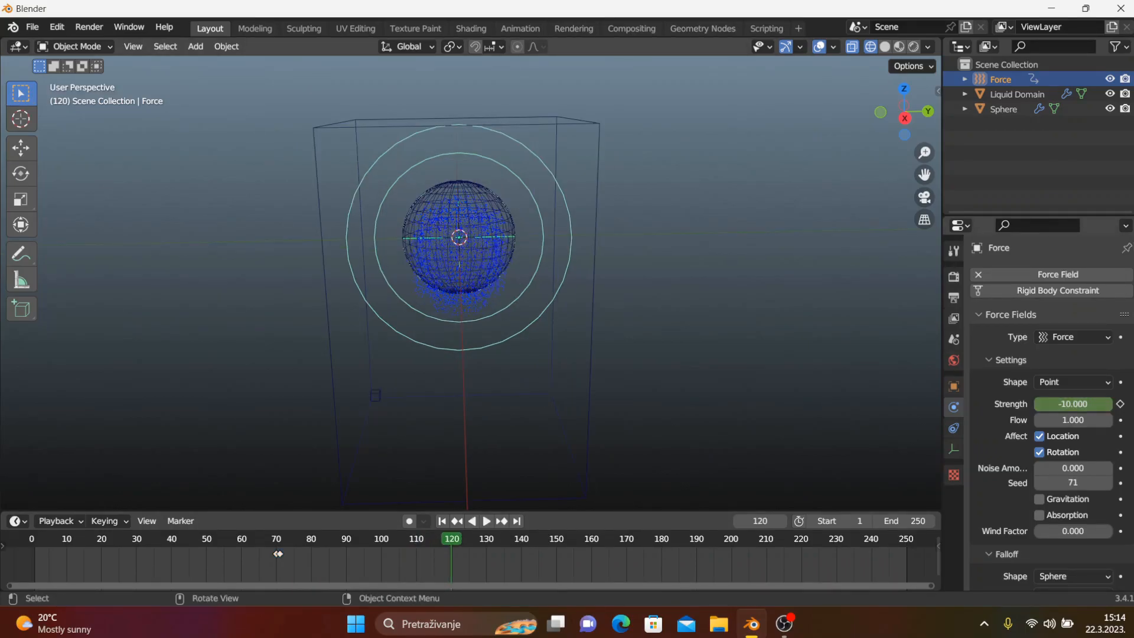
# Keyframe the force strength of -10 on frame 120 and a strength of 10 on frame 121
pyautogui.press('i')
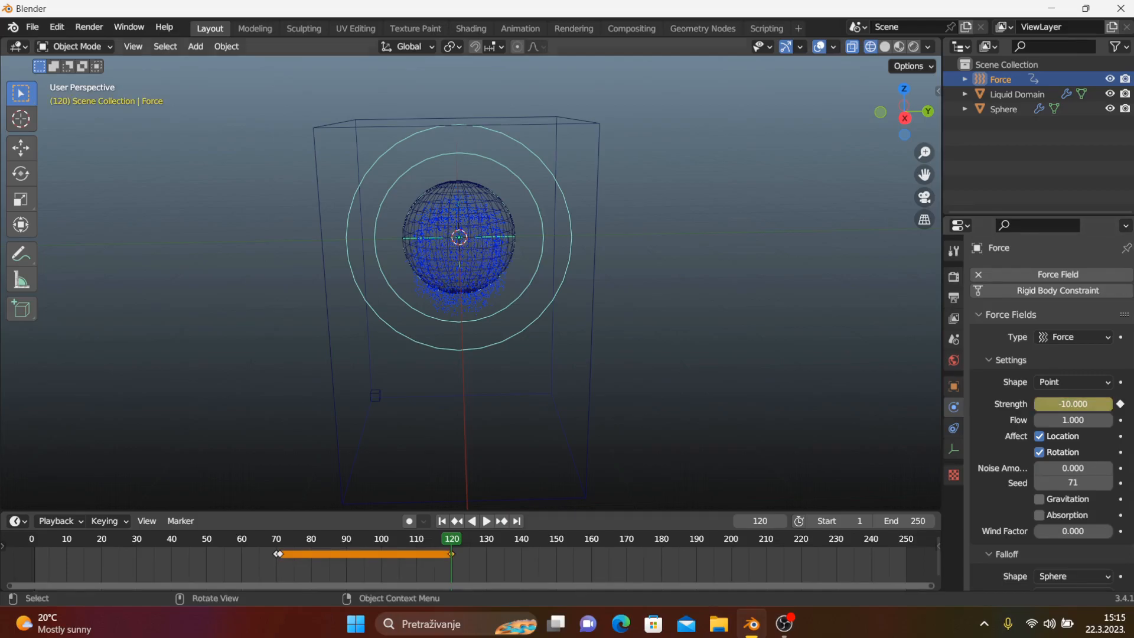
pyautogui.press('Right')
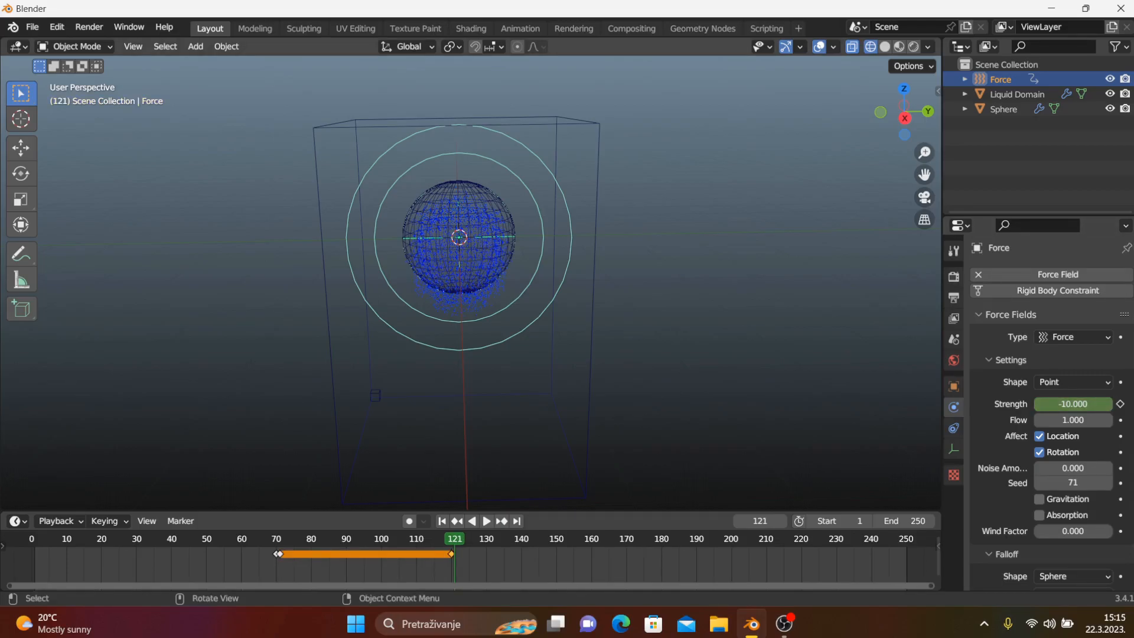
pyautogui.doubleClick(1074, 404)
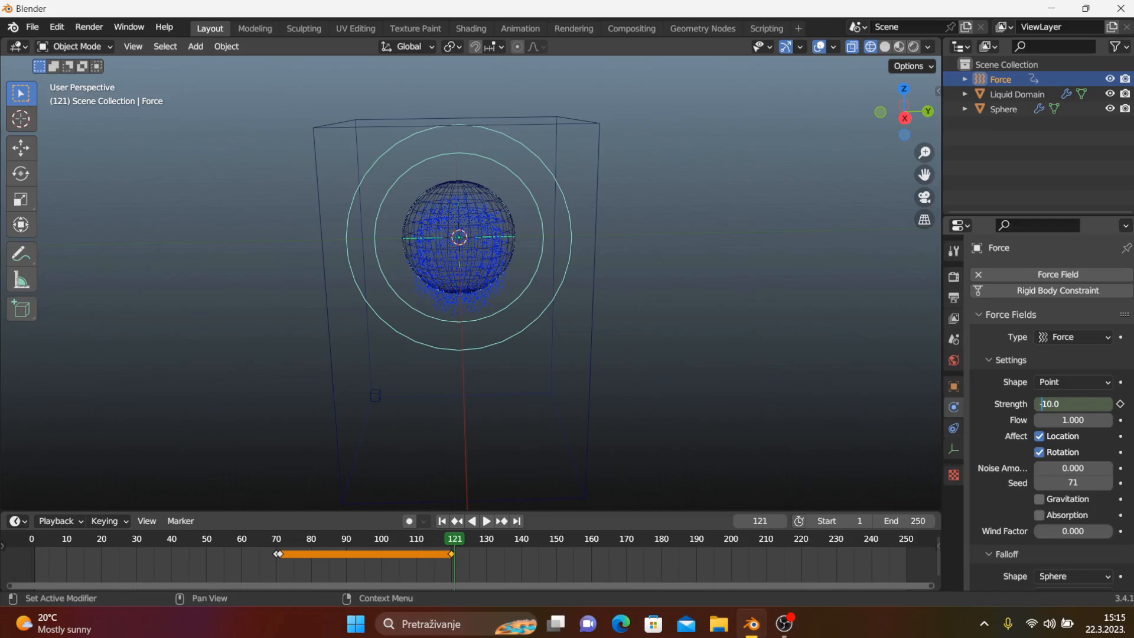
pyautogui.press('Return')
pyautogui.press('i')
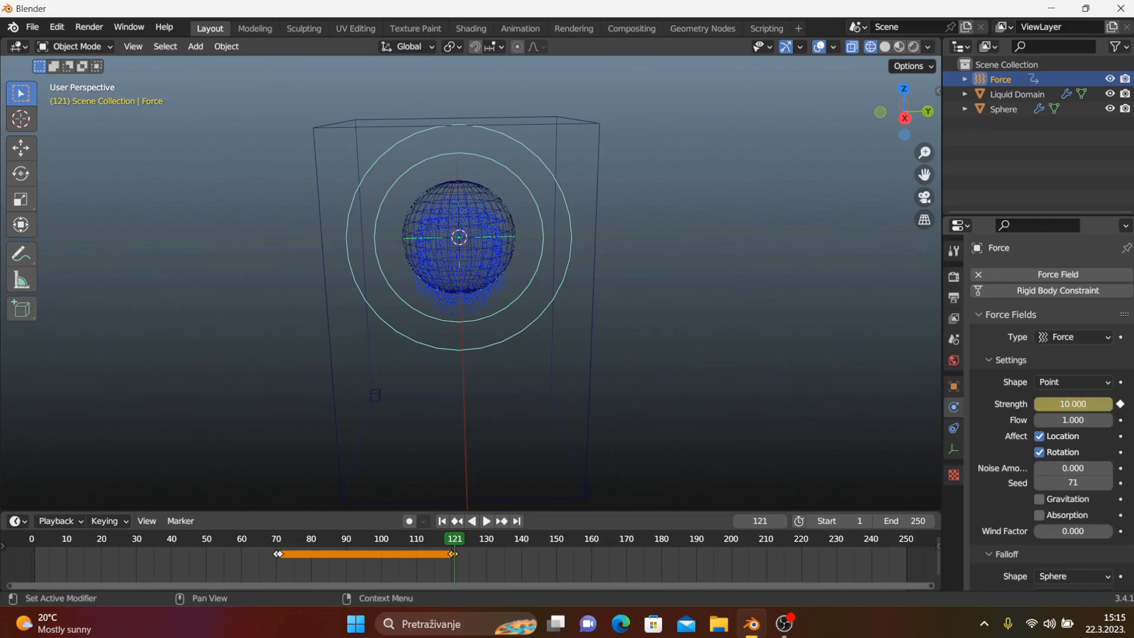
# Replay the simulation to frame 189 and examine how the liquid is pushed away from the force field
pyautogui.press('Down')
pyautogui.press('Down')
pyautogui.press('Down')
pyautogui.press('space')
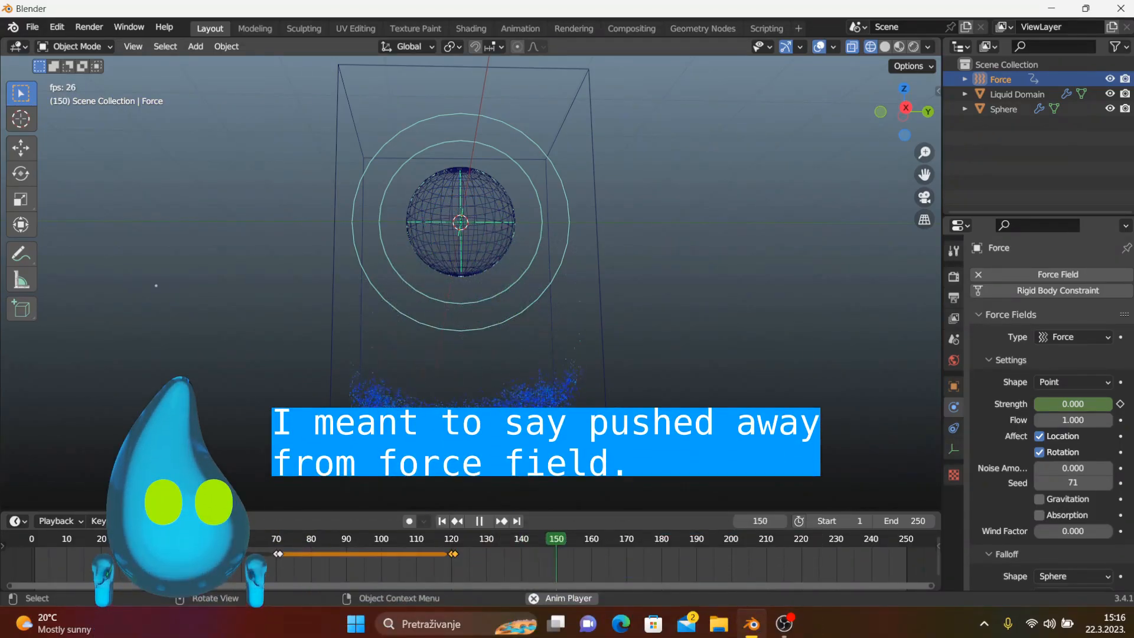
pyautogui.press('space')
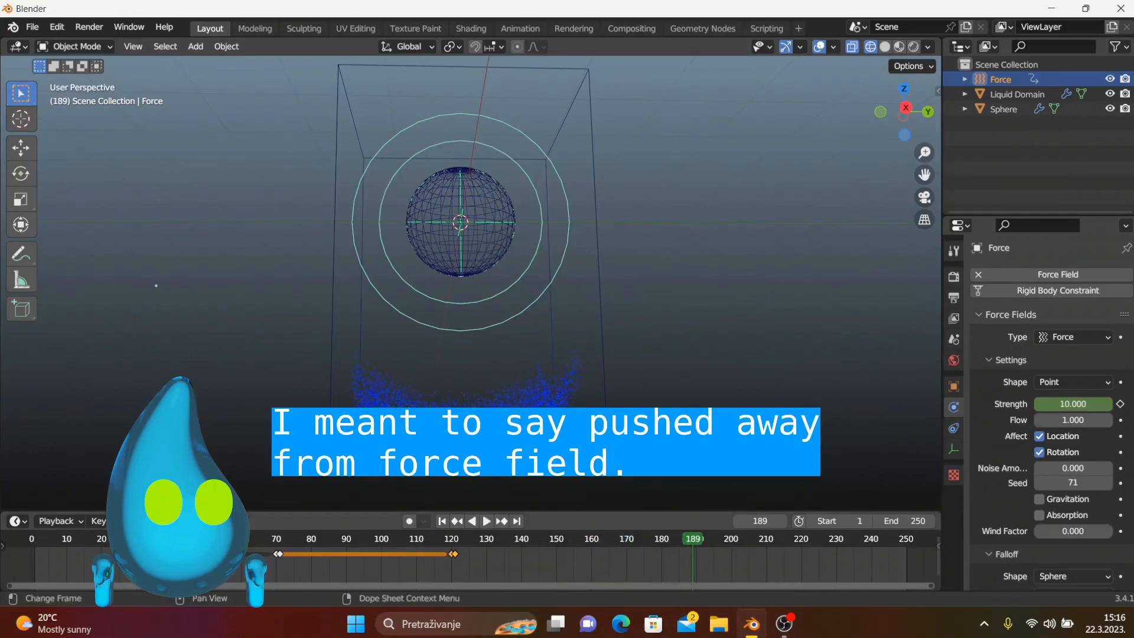
# Return to frame 121, play the simulation to frame 130, and keyframe the force strength of 10 there
pyautogui.press('Left')
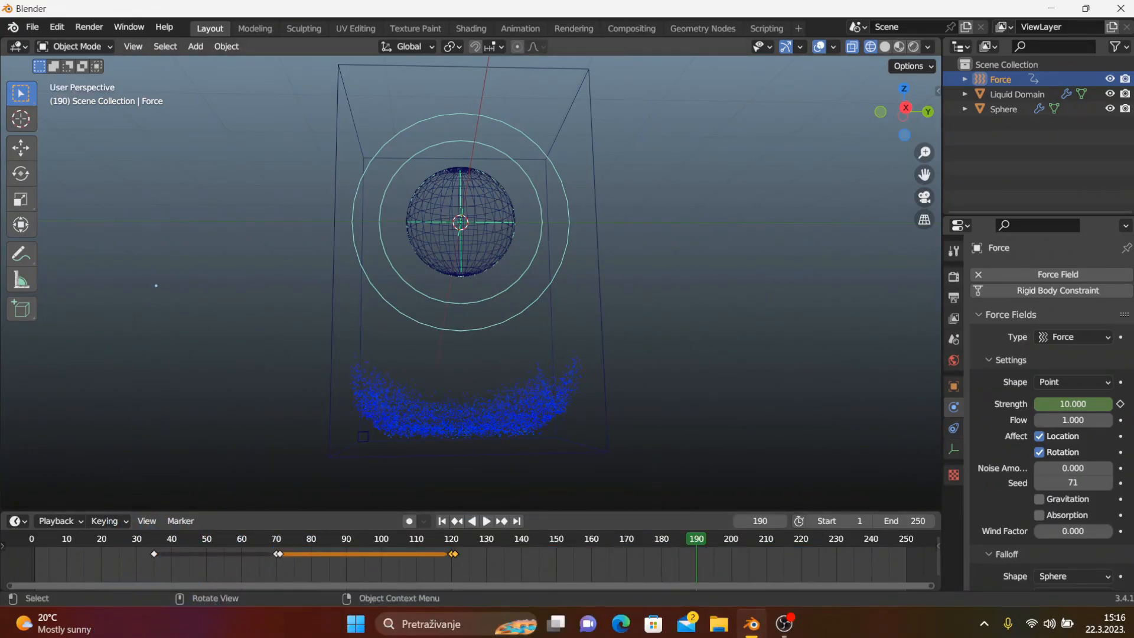
pyautogui.press('Down')
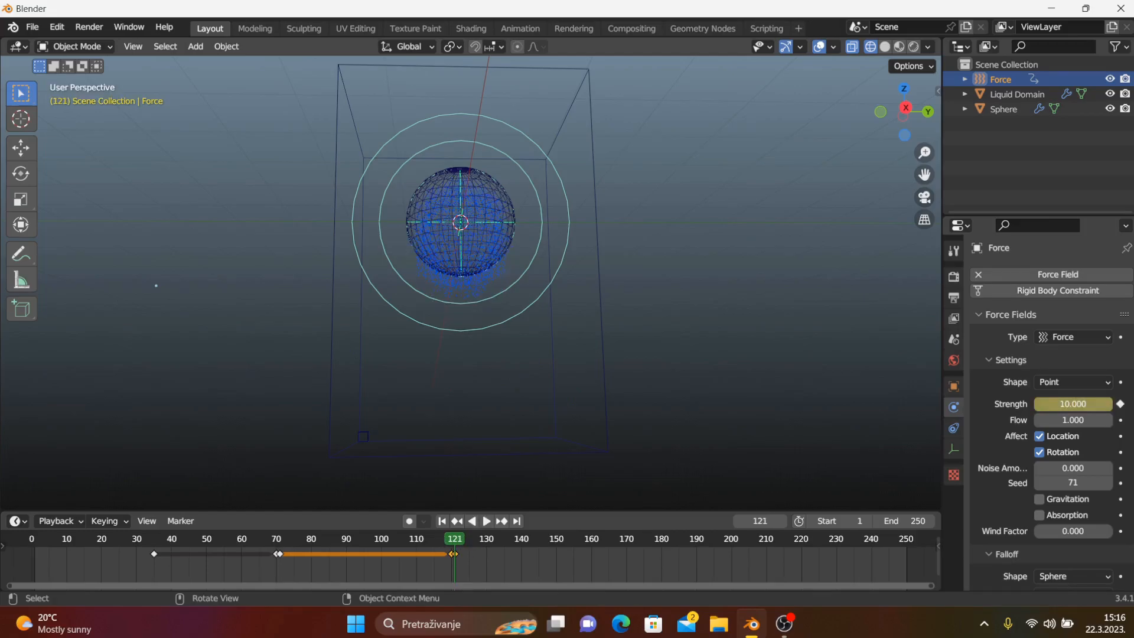
pyautogui.scroll(6, 470, 283)
pyautogui.press('space')
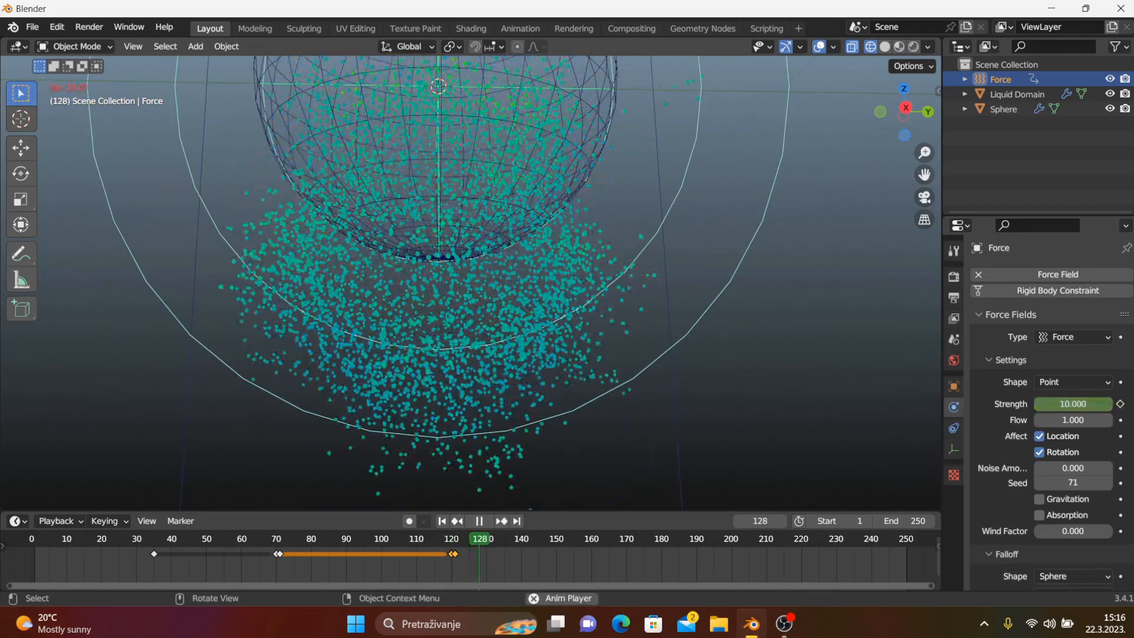
pyautogui.press('Left')
pyautogui.scroll(-10, 471, 283)
pyautogui.moveTo(471, 282); pyautogui.dragTo(470, 295, button='middle')
pyautogui.scroll(4, 471, 282)
pyautogui.click(549, 161)
pyautogui.click(548, 160)
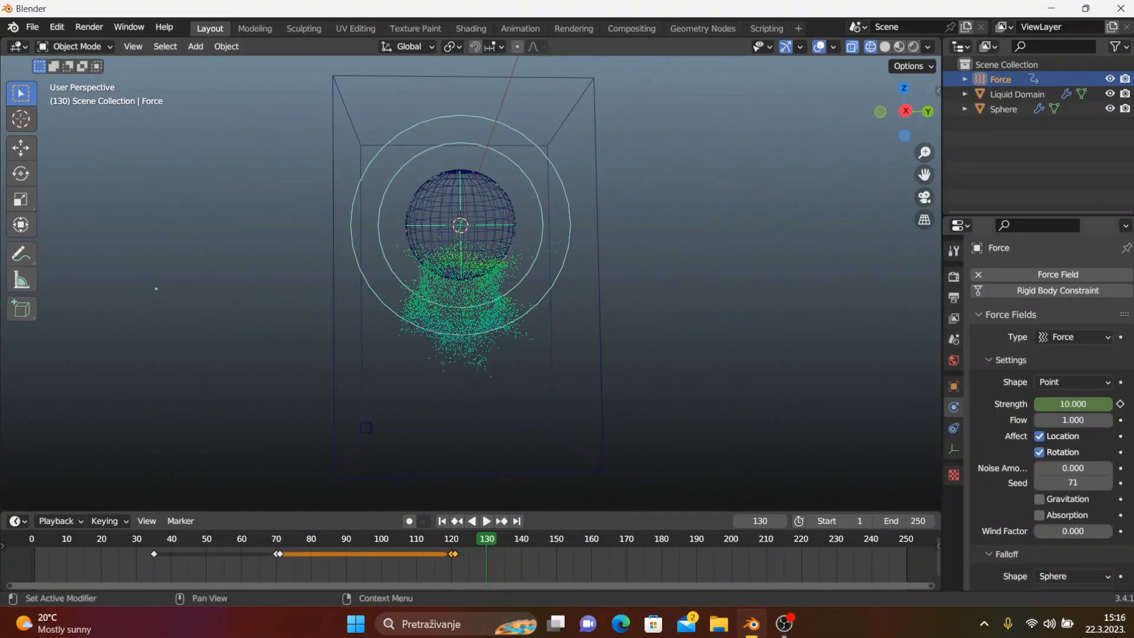
pyautogui.press('i')
# Set the force field's strength to 0 on frame 131 and keyframe it
pyautogui.press('Right')
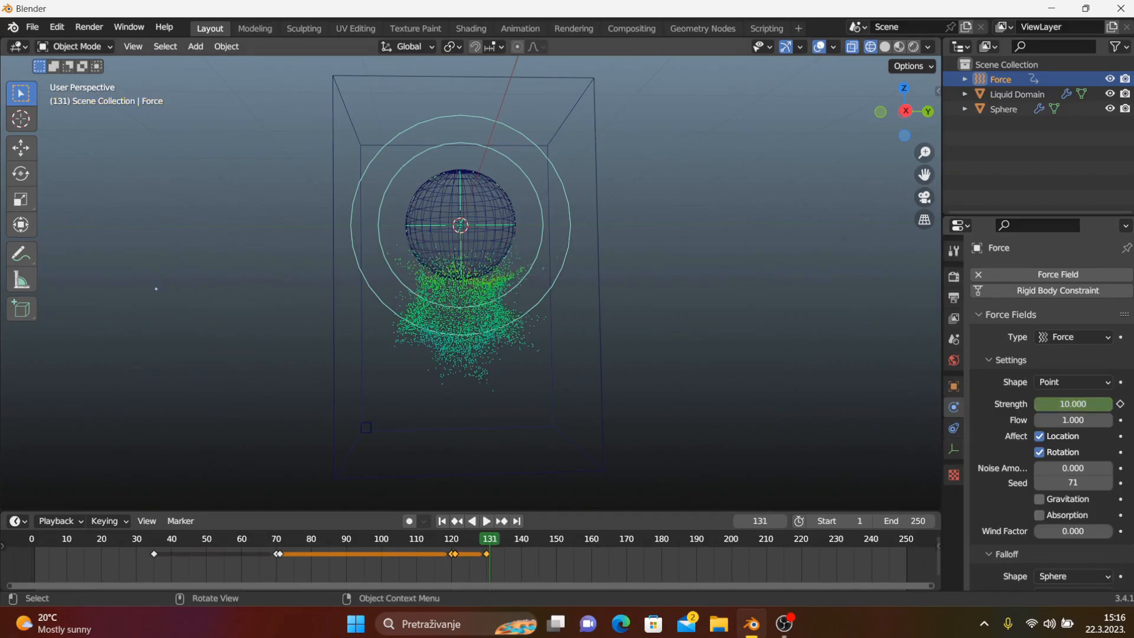
pyautogui.click(1073, 404)
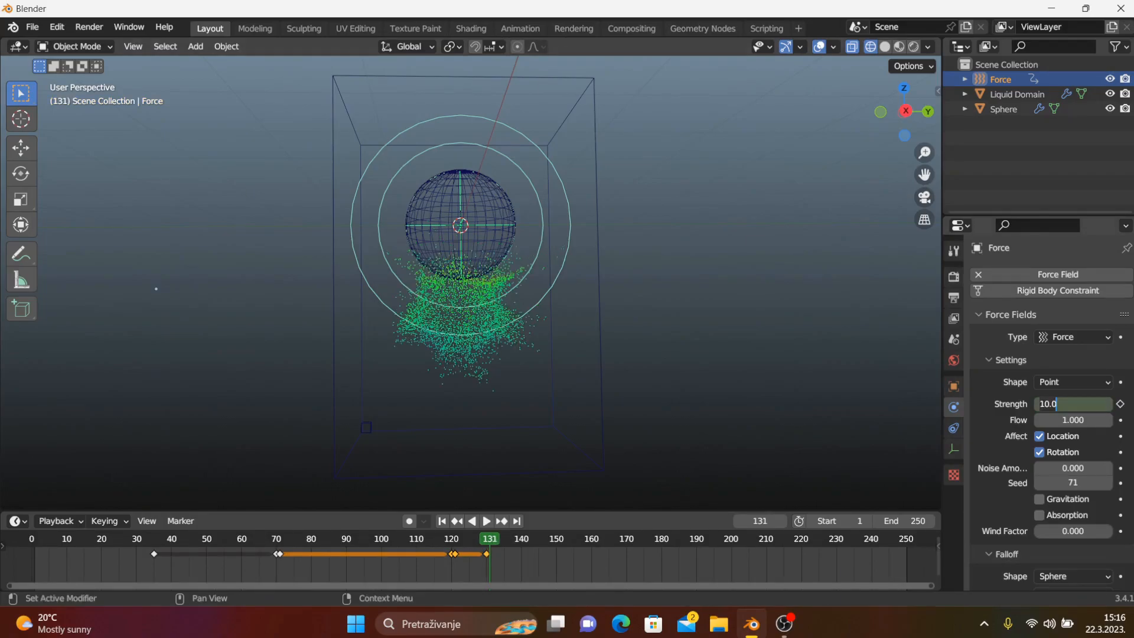
pyautogui.write('0')
pyautogui.press('Return')
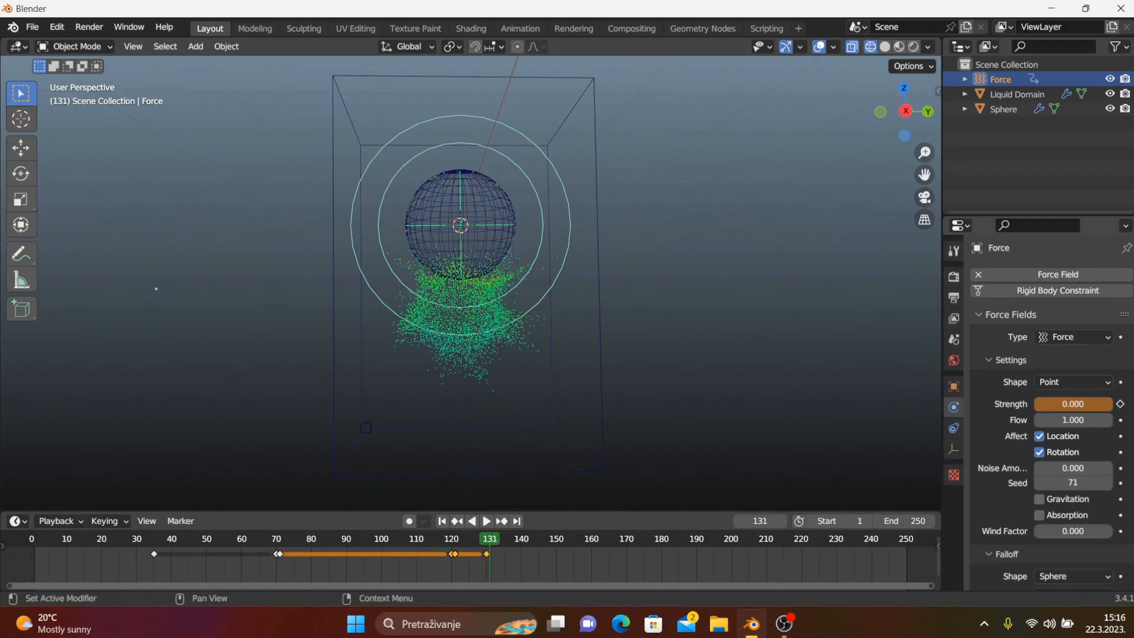
pyautogui.press('i')
# Replay the simulation from the first frame to frame 199 and examine how the liquid settles after the push
pyautogui.hotkey('shift', 'Left')
pyautogui.press('space')
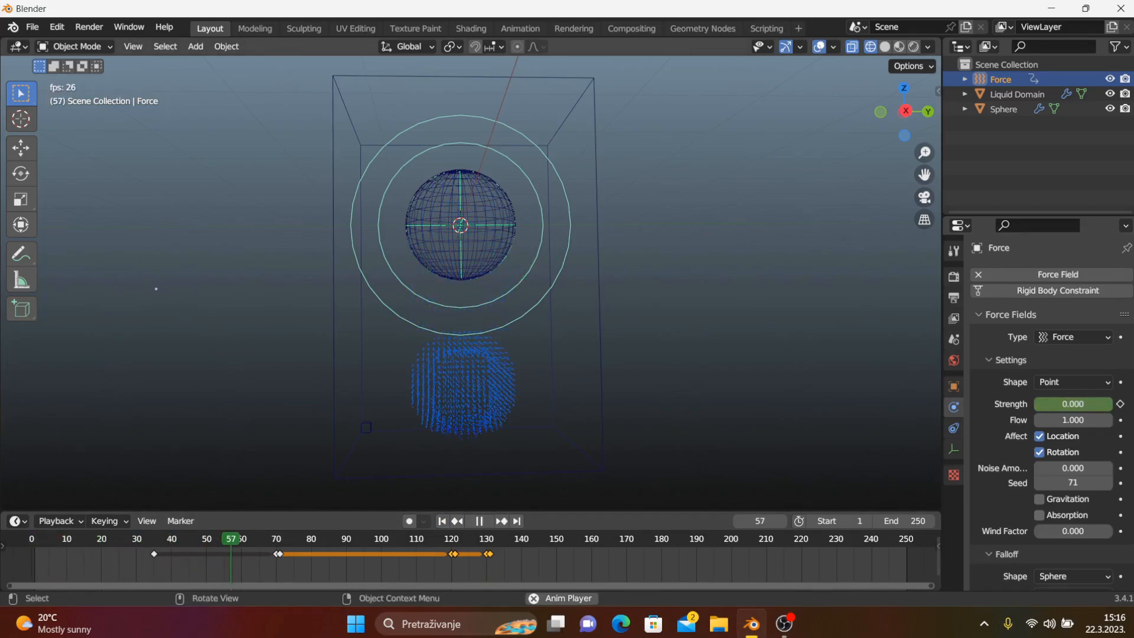
pyautogui.scroll(-2, 253, 286)
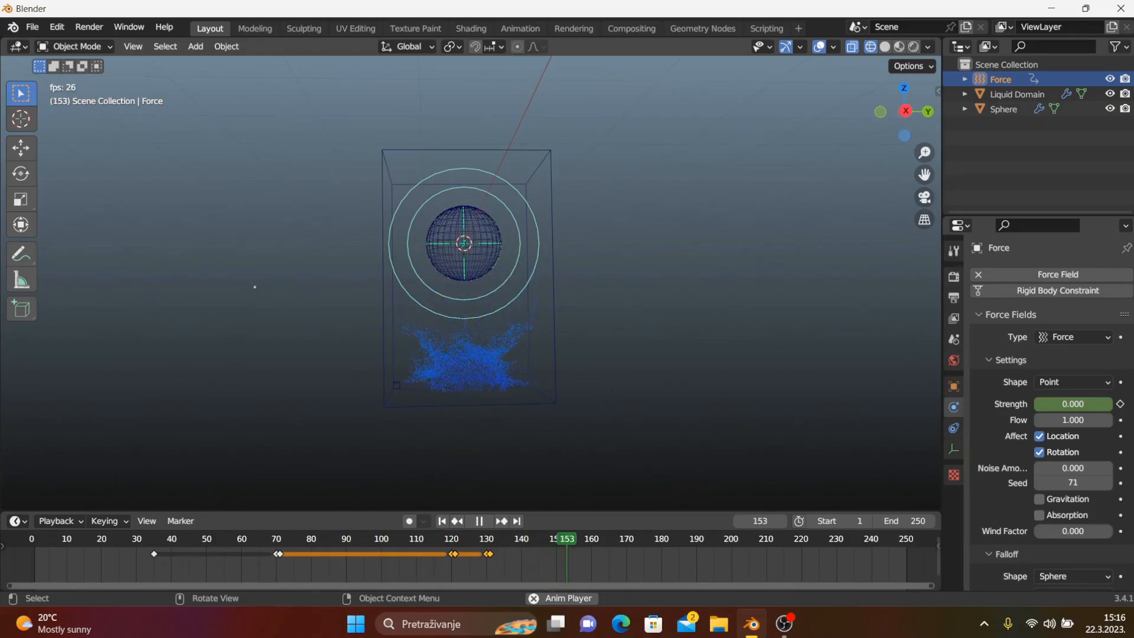
pyautogui.press('space')
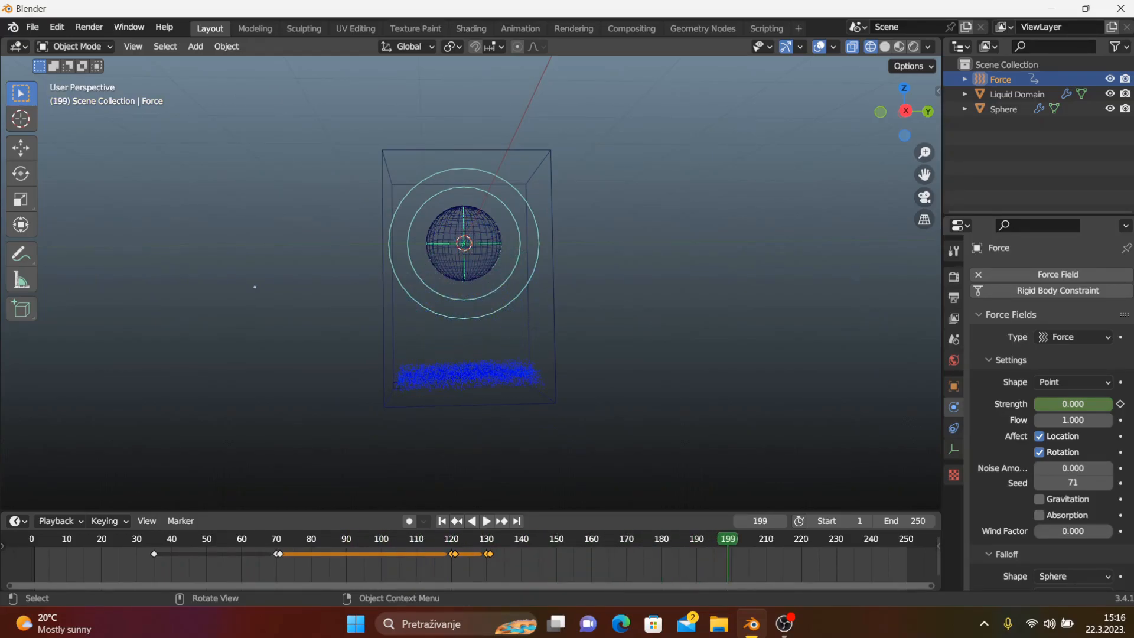
# Return through the strength keyframes to frame 70 and replay the simulation from another angle to examine the liquid's pull and release
pyautogui.press('Down')
pyautogui.press('Down')
pyautogui.press('Down')
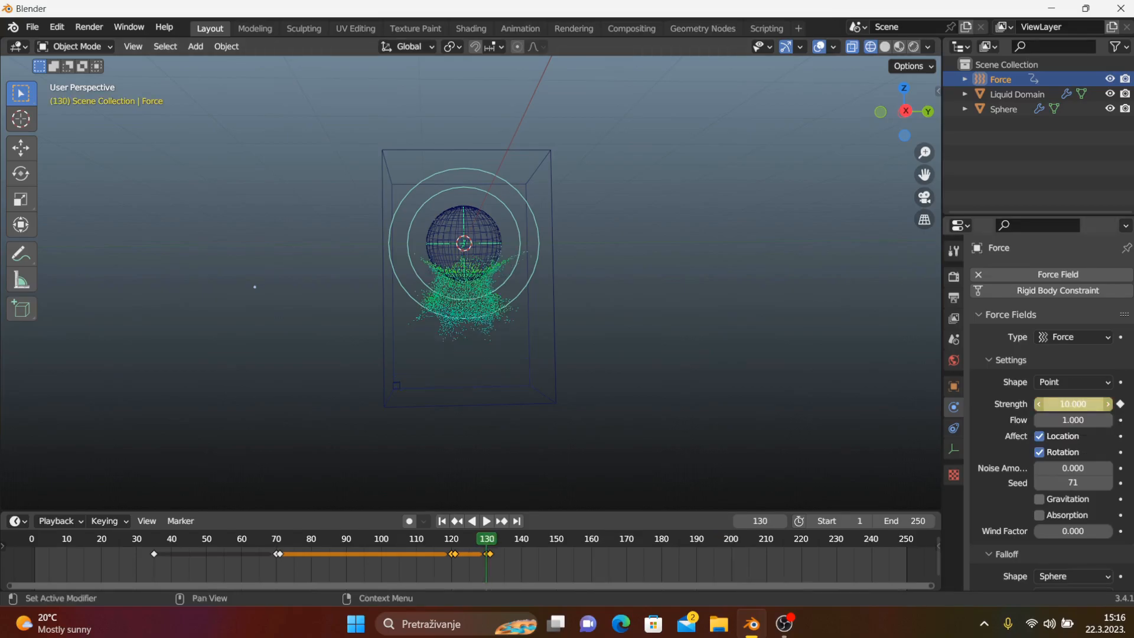
pyautogui.scroll(6, 471, 284)
pyautogui.scroll(-4, 471, 284)
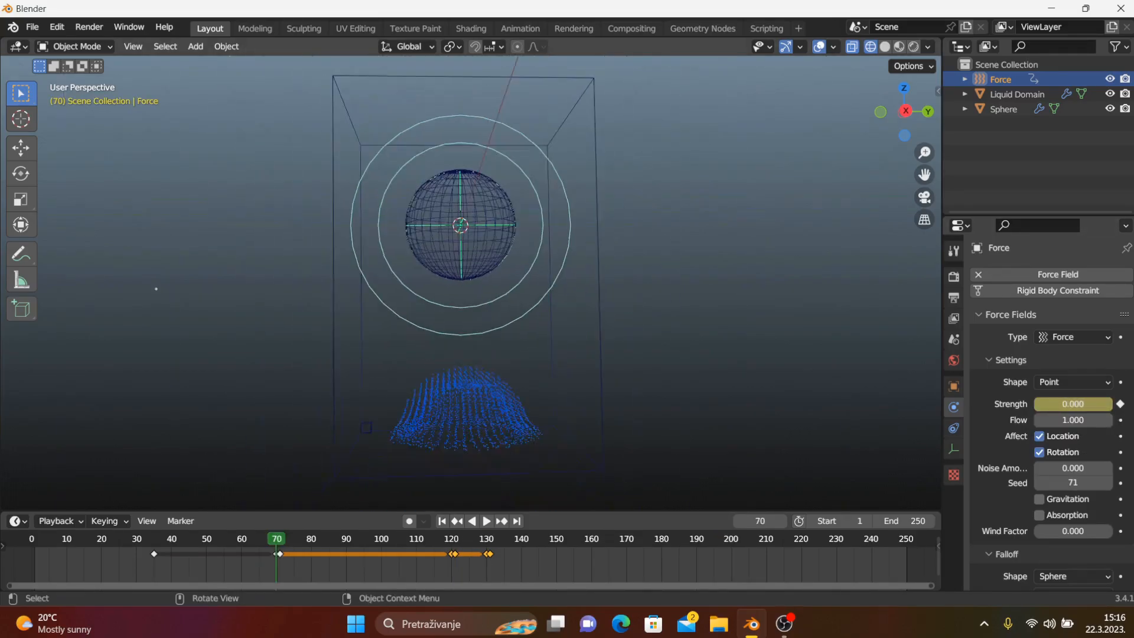
pyautogui.moveTo(156, 289); pyautogui.dragTo(202, 283, button='middle')
pyautogui.scroll(7, 203, 283)
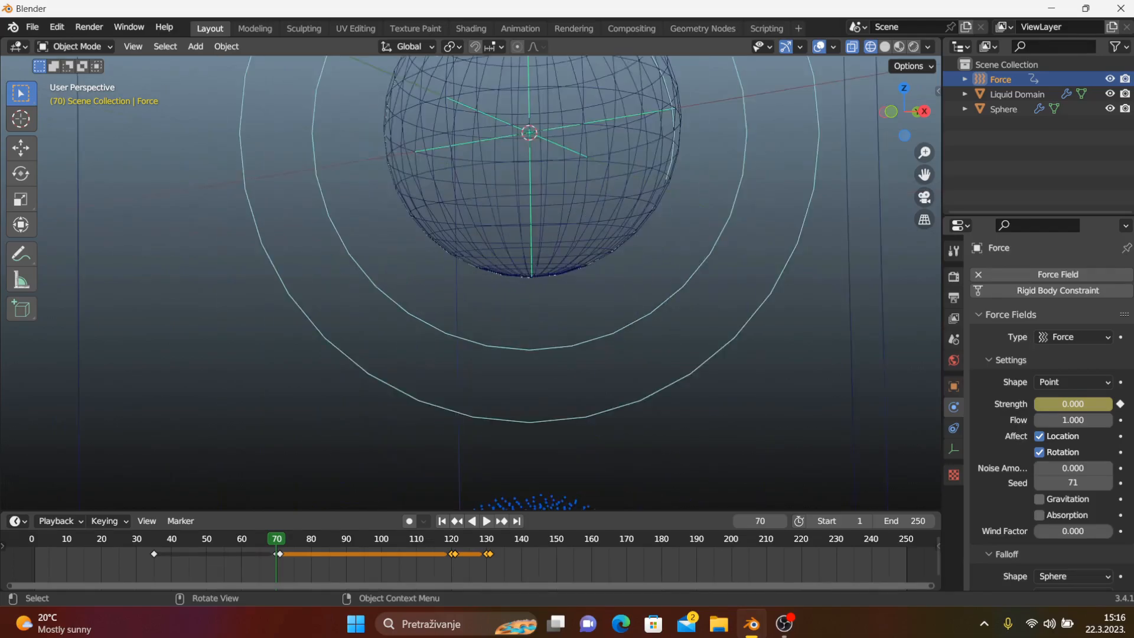
pyautogui.scroll(-11, 373, 283)
pyautogui.press('space')
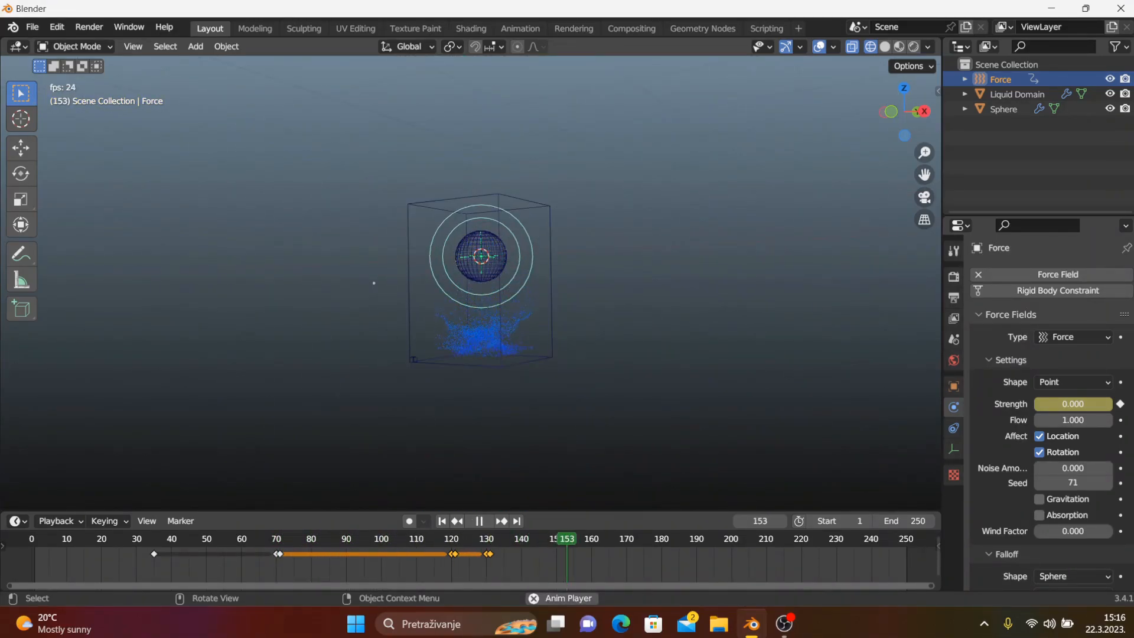
# Replay the simulation from the first frame with a closer view and stop it at frame 70
pyautogui.press('space')
pyautogui.hotkey('shift', 'Left')
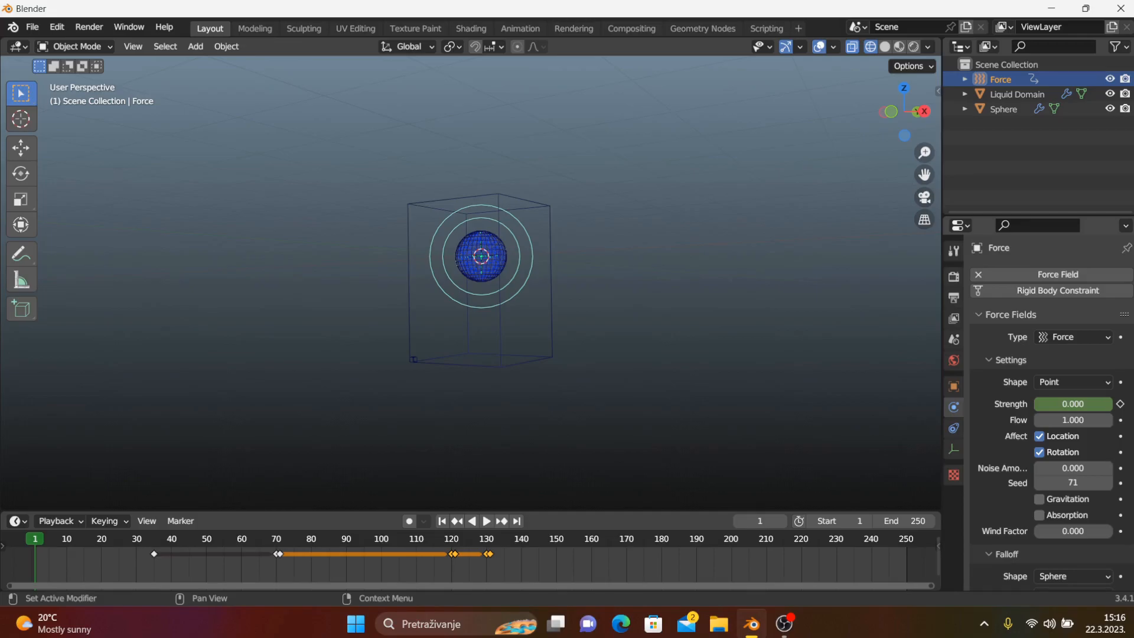
pyautogui.press('space')
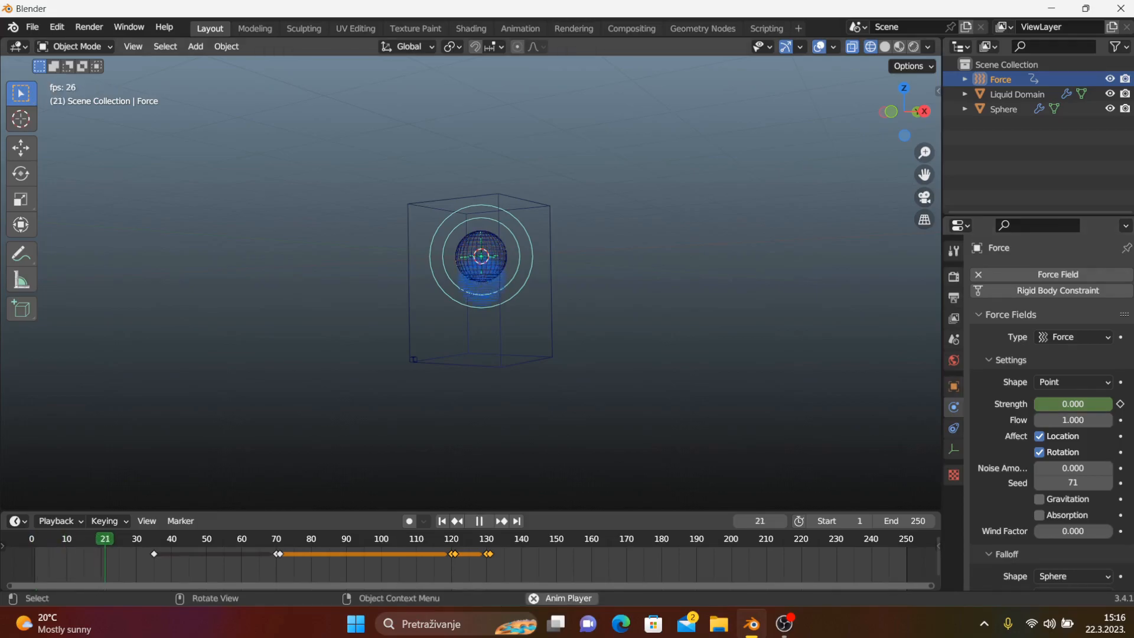
pyautogui.scroll(6, 268, 283)
pyautogui.scroll(-3, 269, 283)
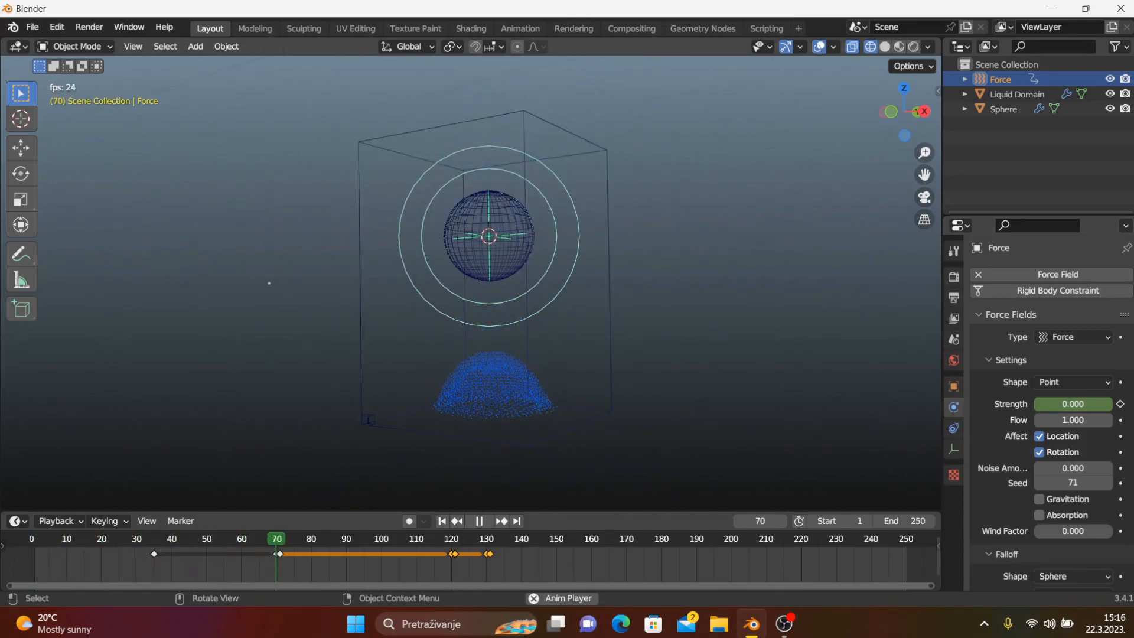
pyautogui.press('space')
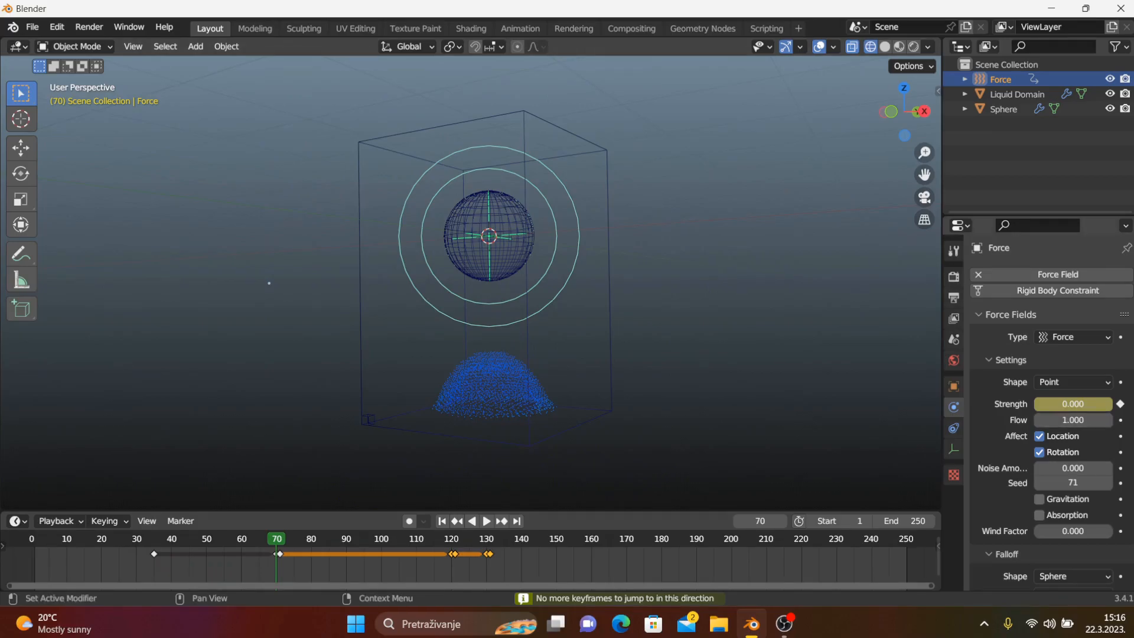
# Set the force field's flow to 0 and keyframe it at frame 70
pyautogui.click(1074, 420)
pyautogui.write('0')
pyautogui.press('Return')
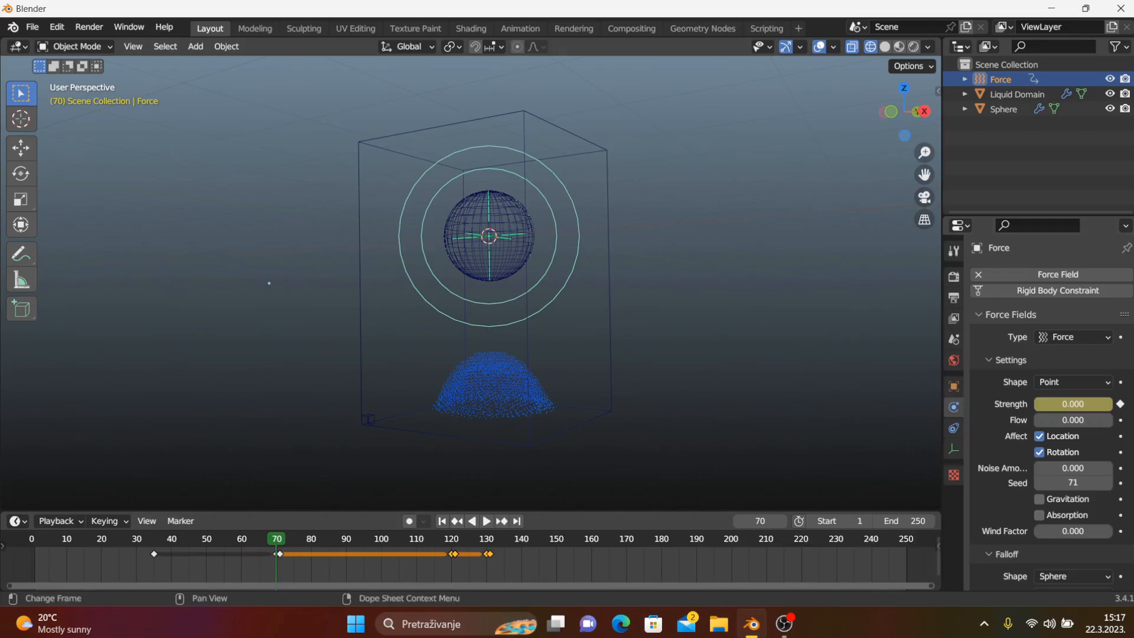
pyautogui.scroll(3, 85, 561)
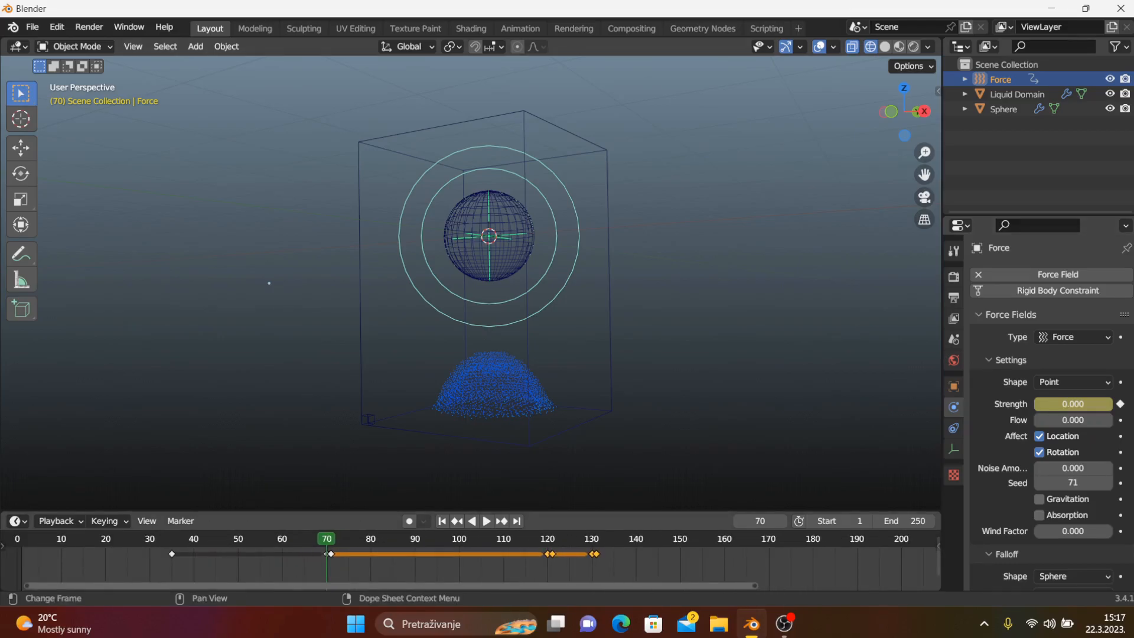
pyautogui.press('i')
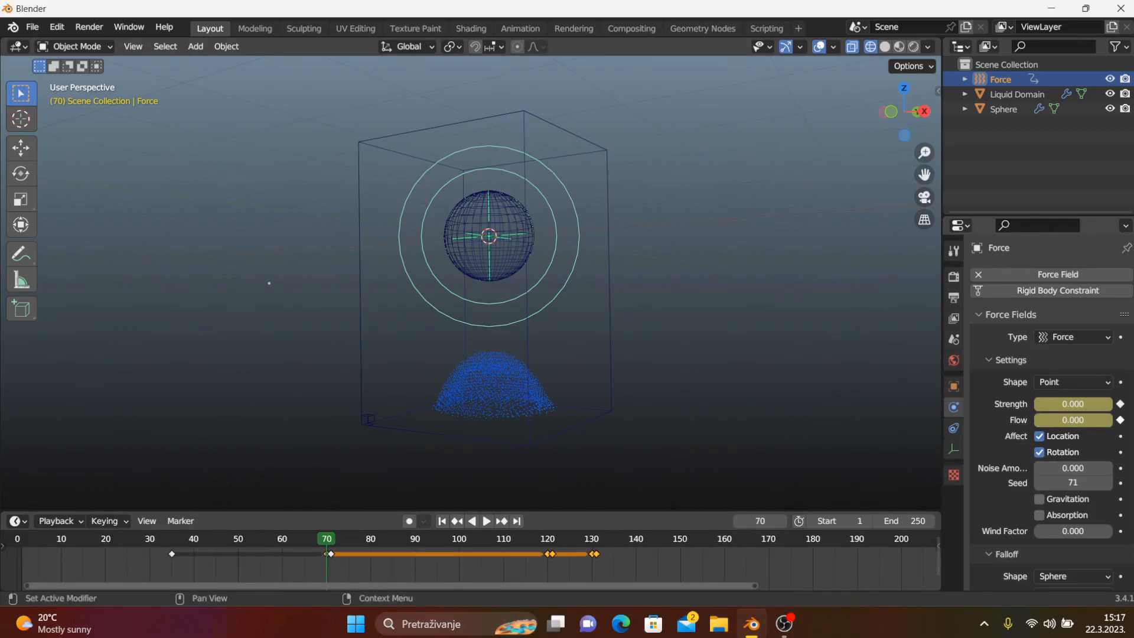
# Advance to frame 71, set the force field's flow to 1, and keyframe it
pyautogui.press('Right')
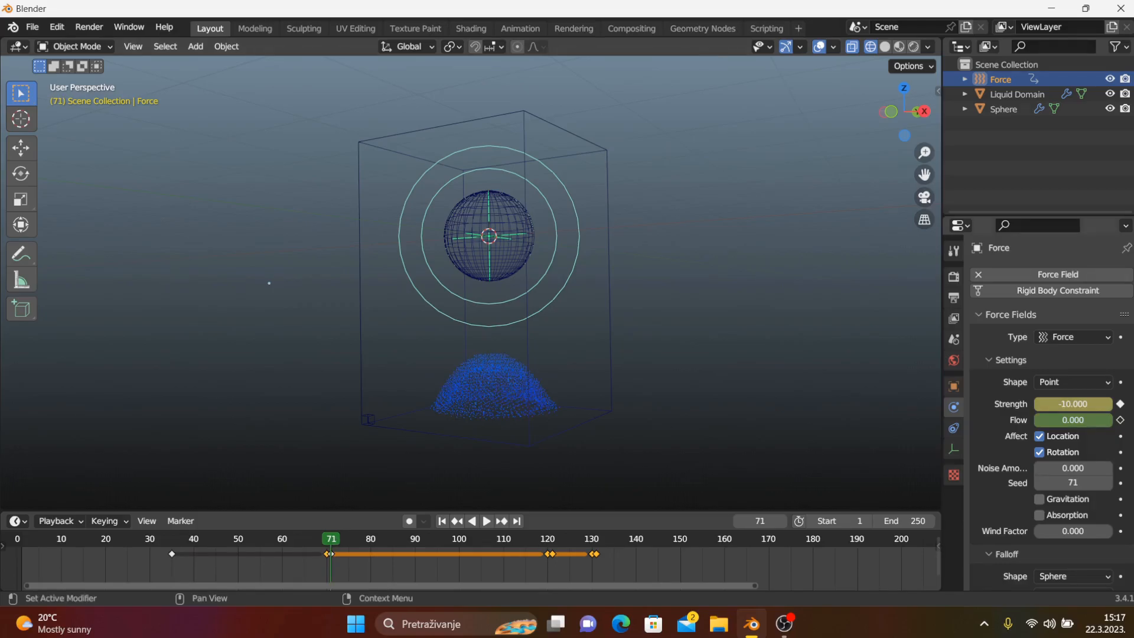
pyautogui.click(1073, 420)
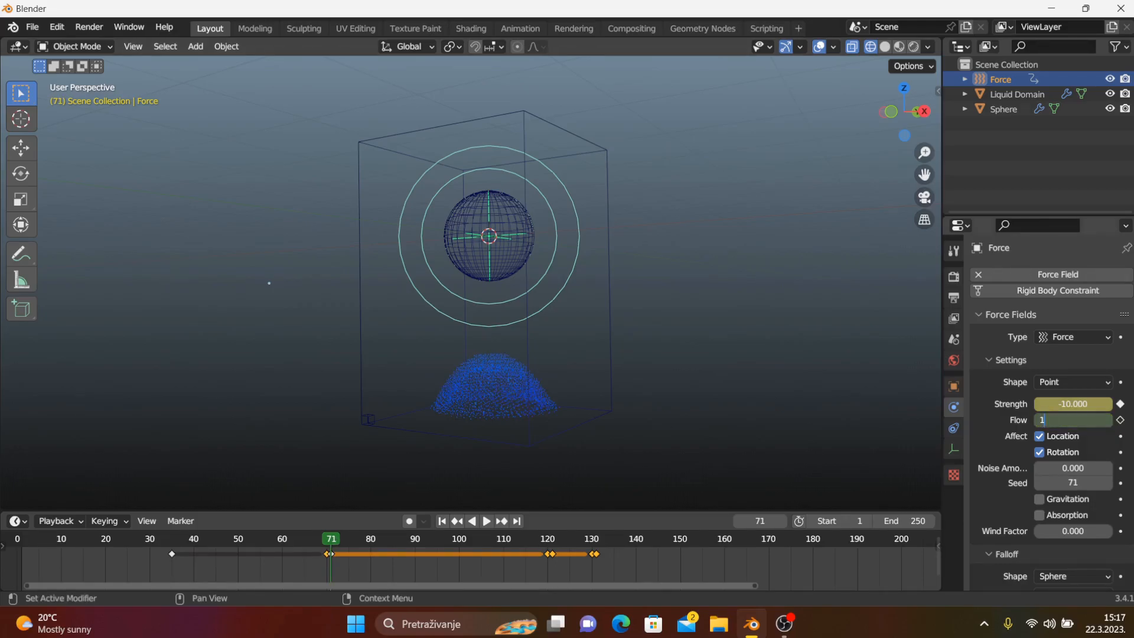
pyautogui.press('Return')
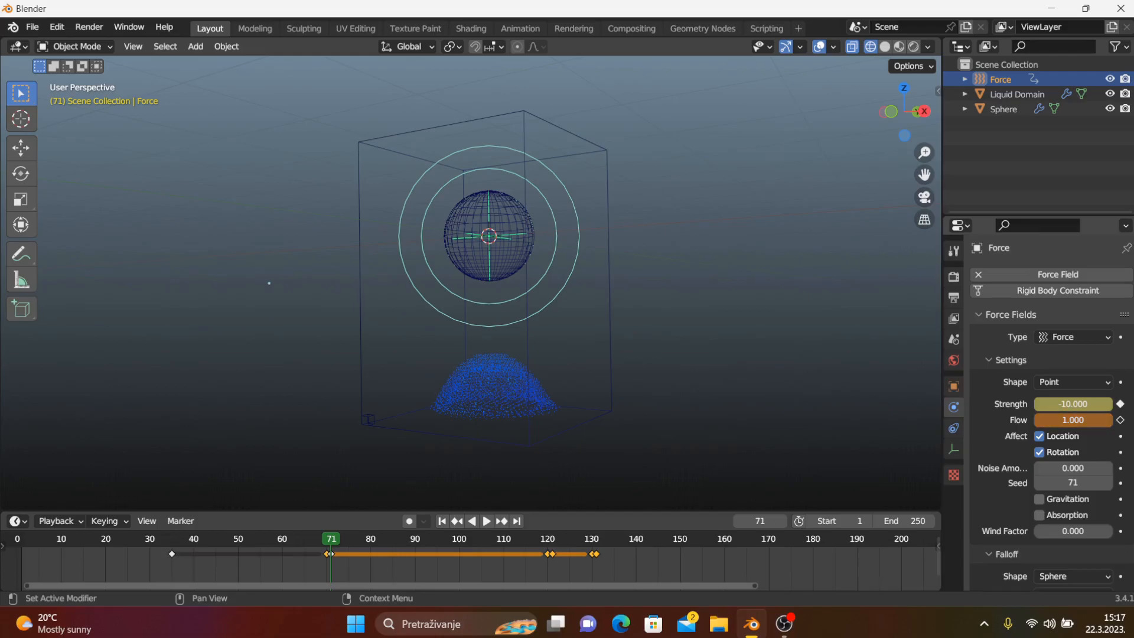
pyautogui.click(1120, 420)
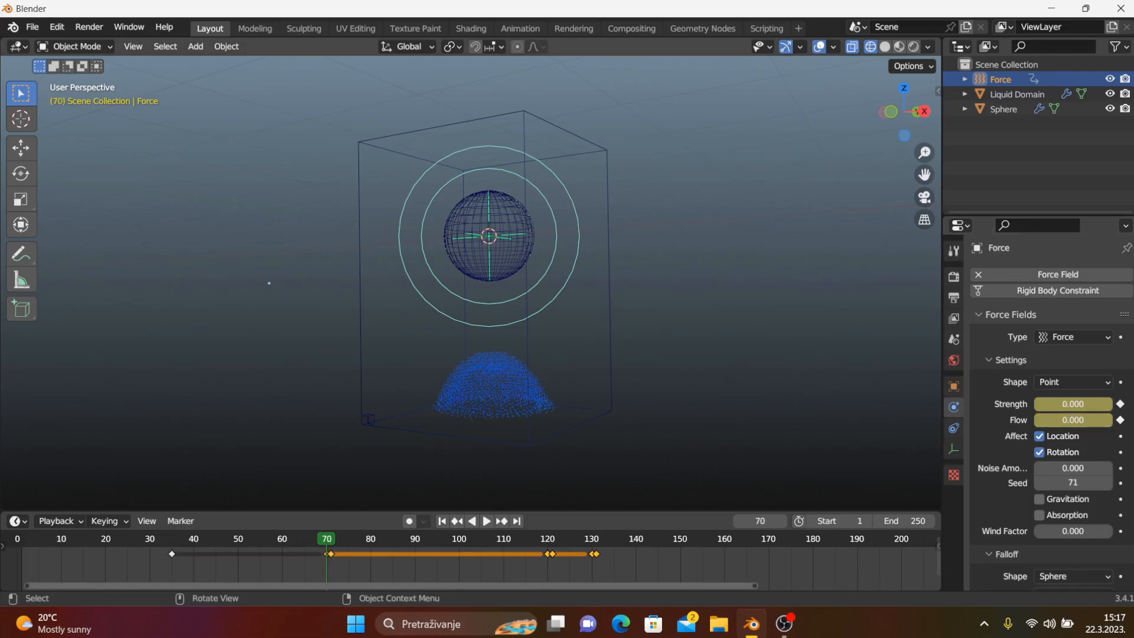
# Replay the simulation from the first frame and examine how the liquid is pulled to the force field with the keyframed flow
pyautogui.click(457, 521)
pyautogui.click(442, 521)
pyautogui.press('space')
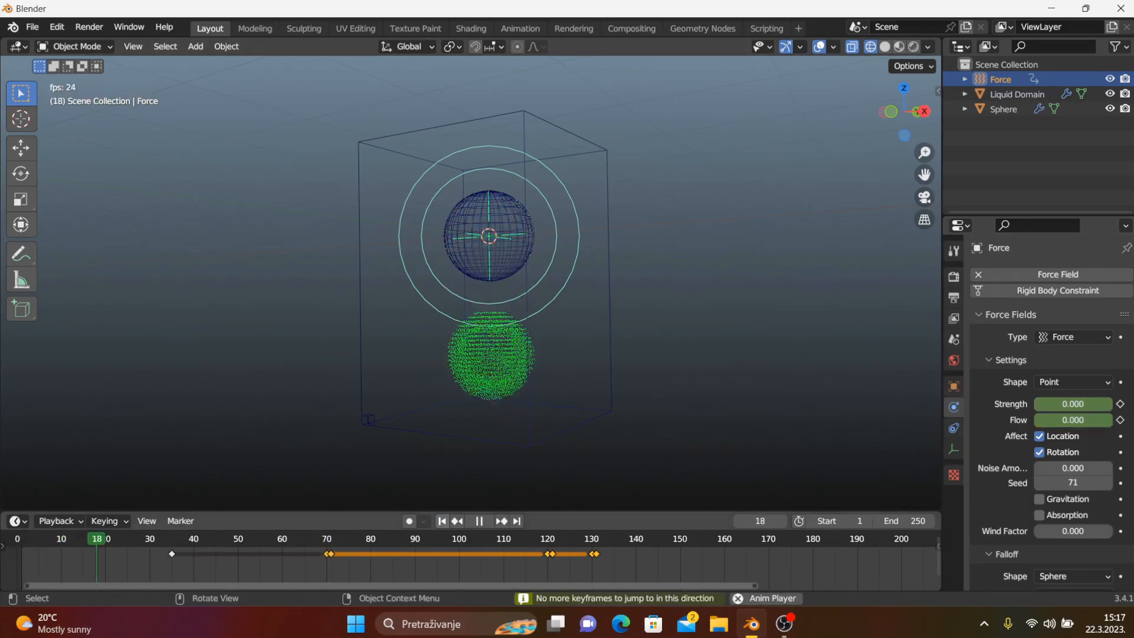
pyautogui.scroll(-2, 471, 283)
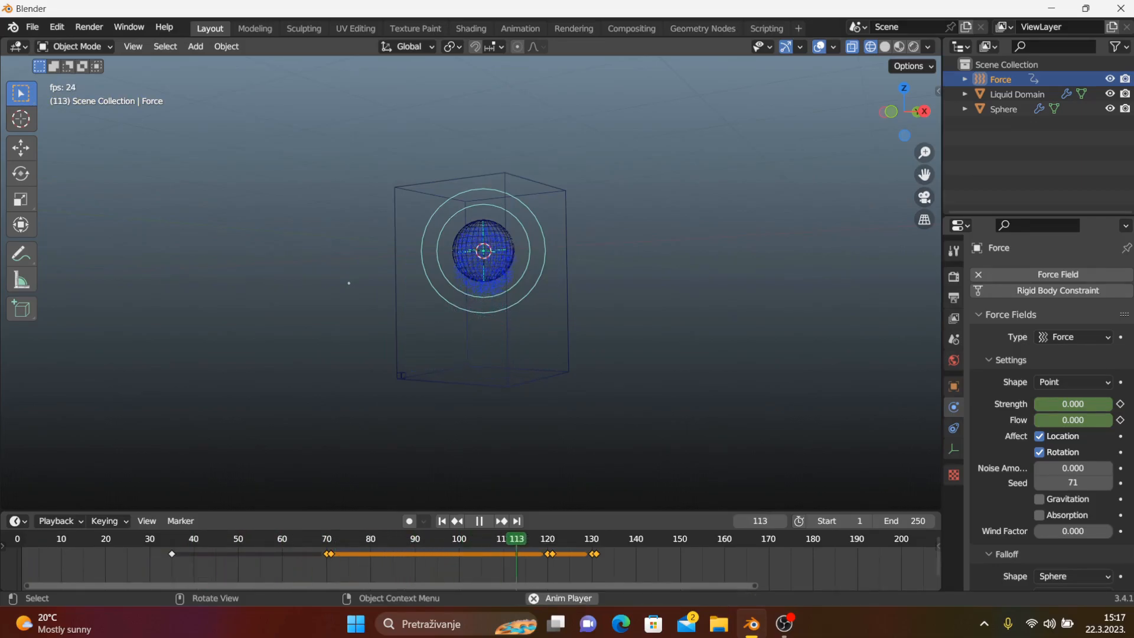
# Stop the playback, go to frame 130, and keyframe the force field's flow of 1 there
pyautogui.press('space')
pyautogui.press('Down')
pyautogui.moveTo(349, 283); pyautogui.dragTo(388, 298, button='middle')
pyautogui.scroll(6, 387, 298)
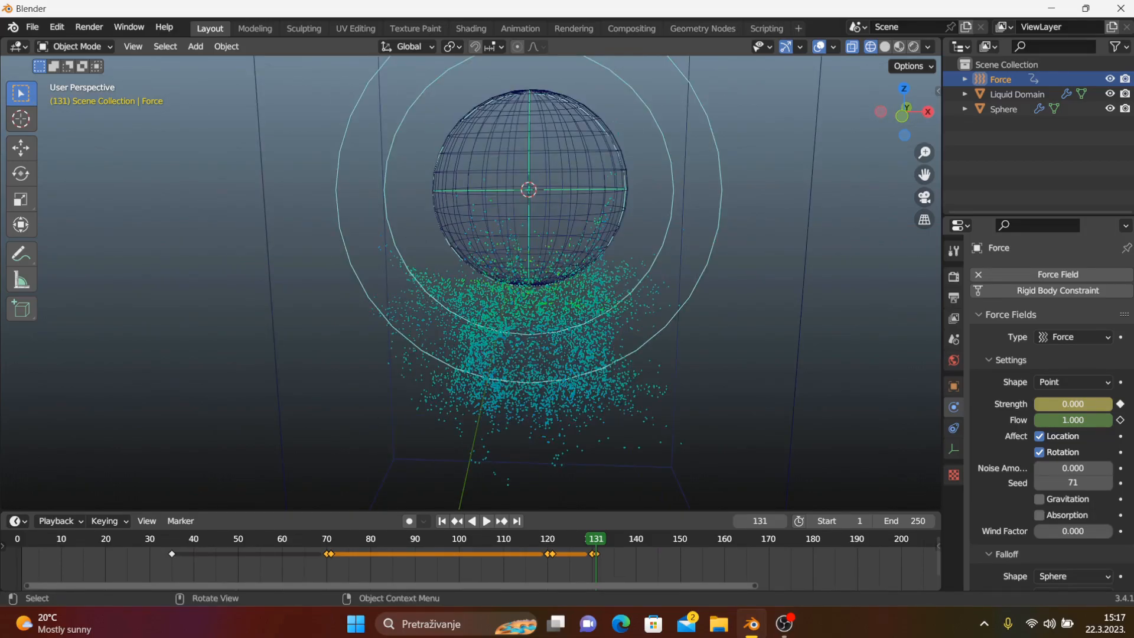
pyautogui.scroll(-3, 511, 283)
pyautogui.press('Left')
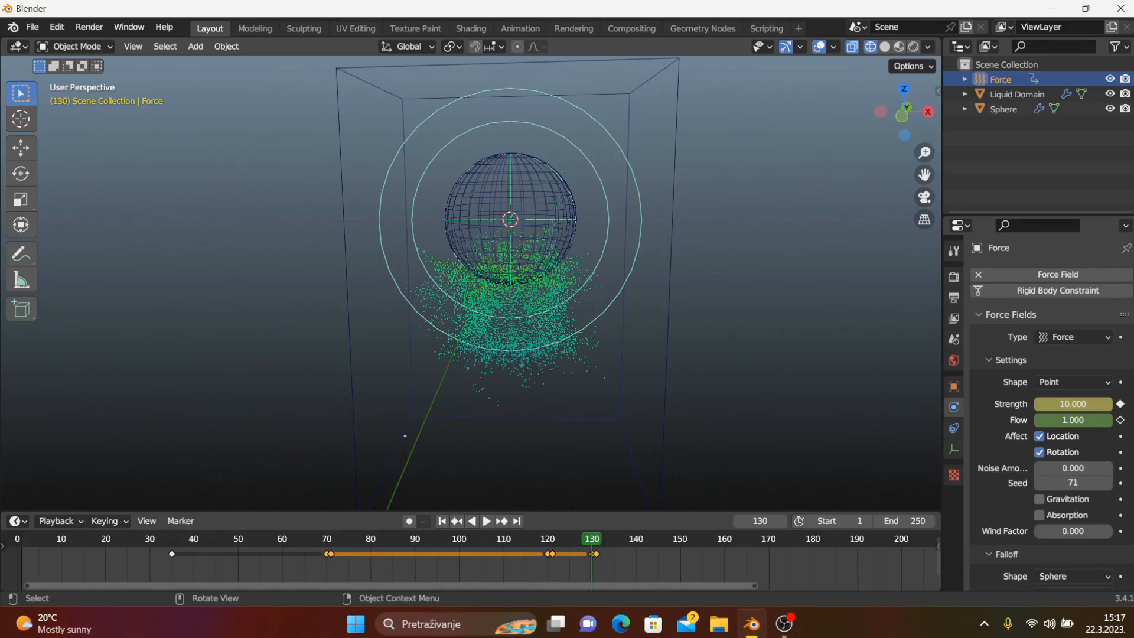
pyautogui.press('i')
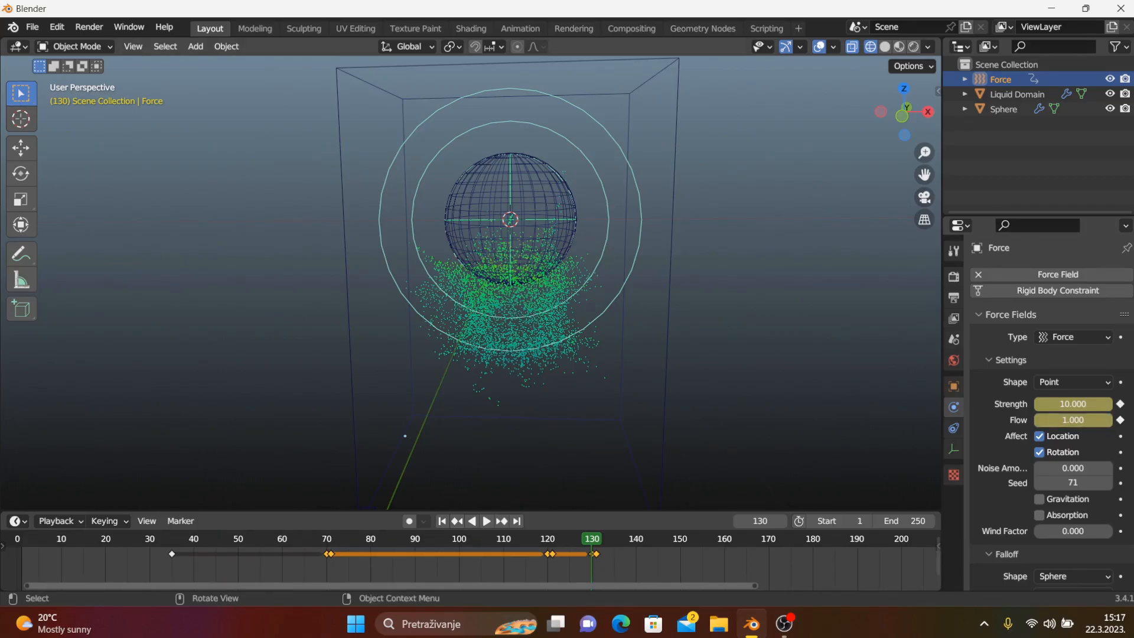
# Set the force field's flow to 0 on frame 131 and keyframe it
pyautogui.press('Right')
pyautogui.doubleClick(1074, 420)
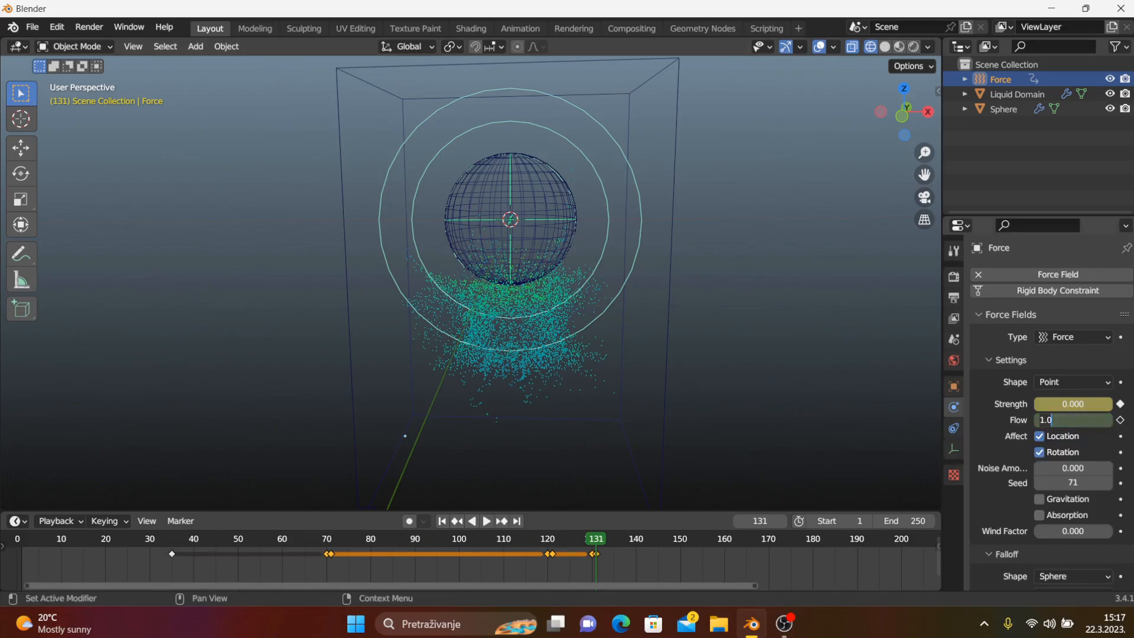
pyautogui.press('Return')
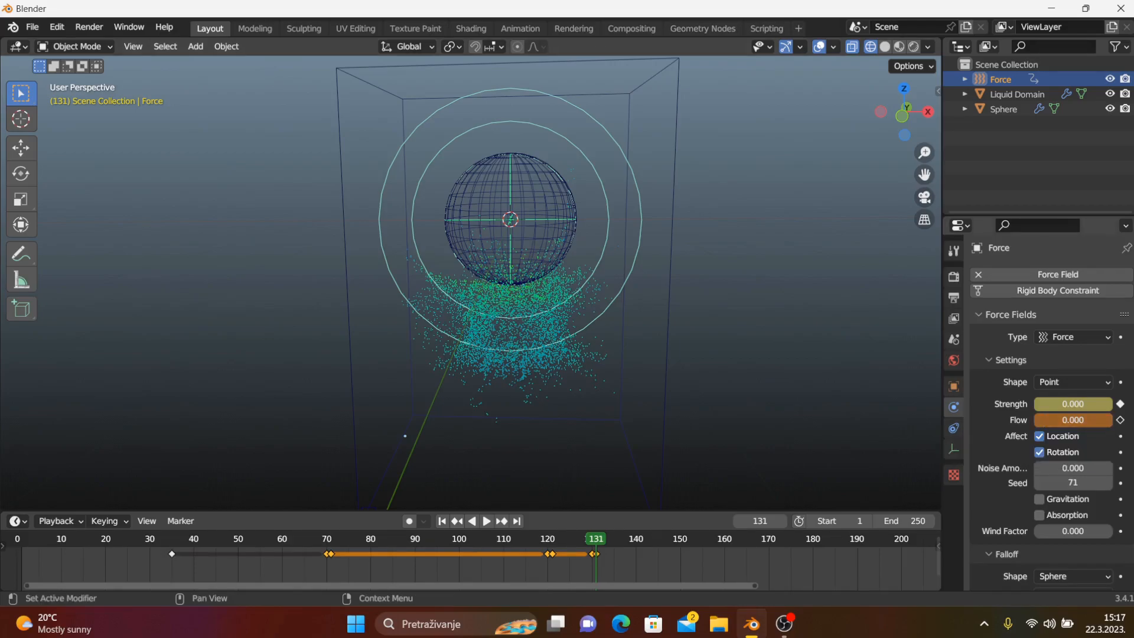
pyautogui.click(1121, 420)
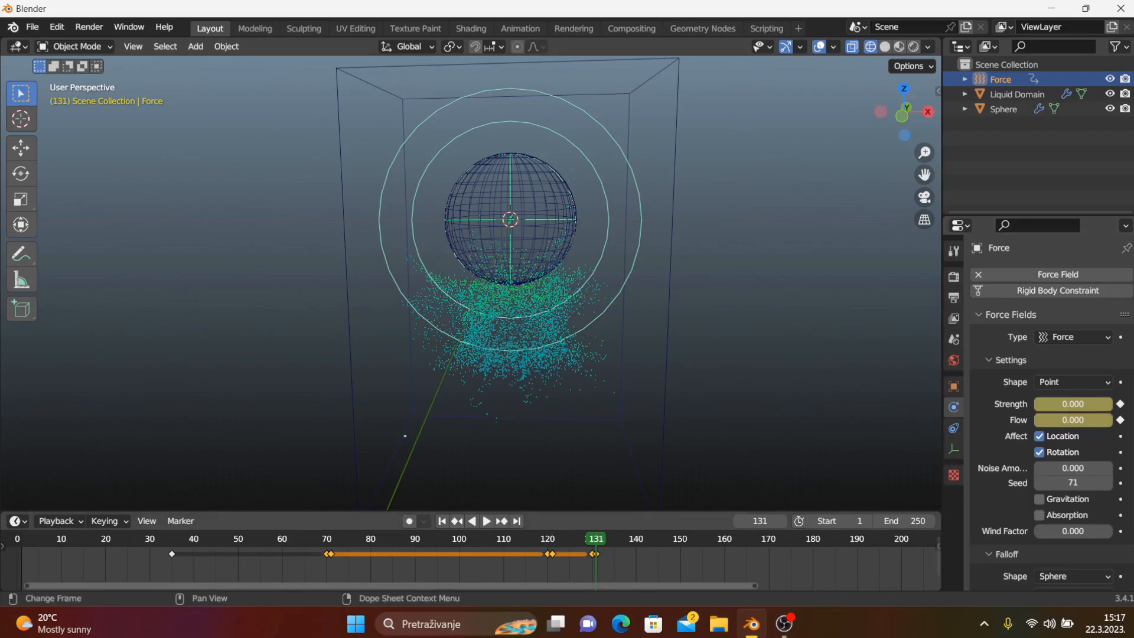
# Deselect the force field and replay the simulation twice from the first frame to examine the liquid's pull, push, and release
pyautogui.click(443, 521)
pyautogui.scroll(-2, 471, 355)
pyautogui.click(355, 366)
pyautogui.press('space')
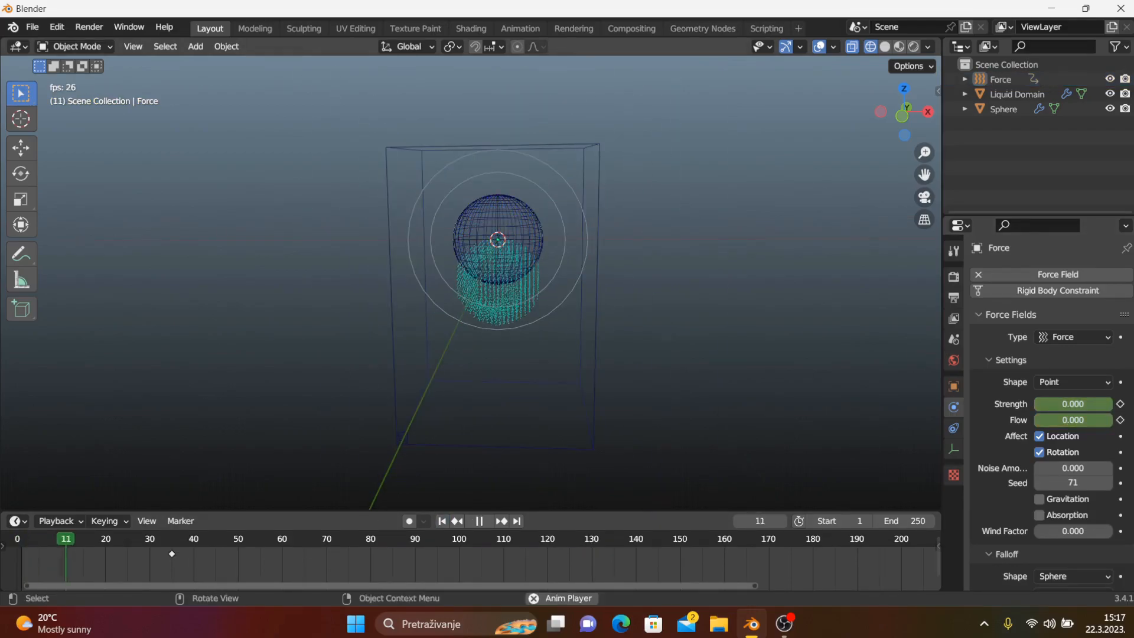
pyautogui.scroll(-3, 471, 355)
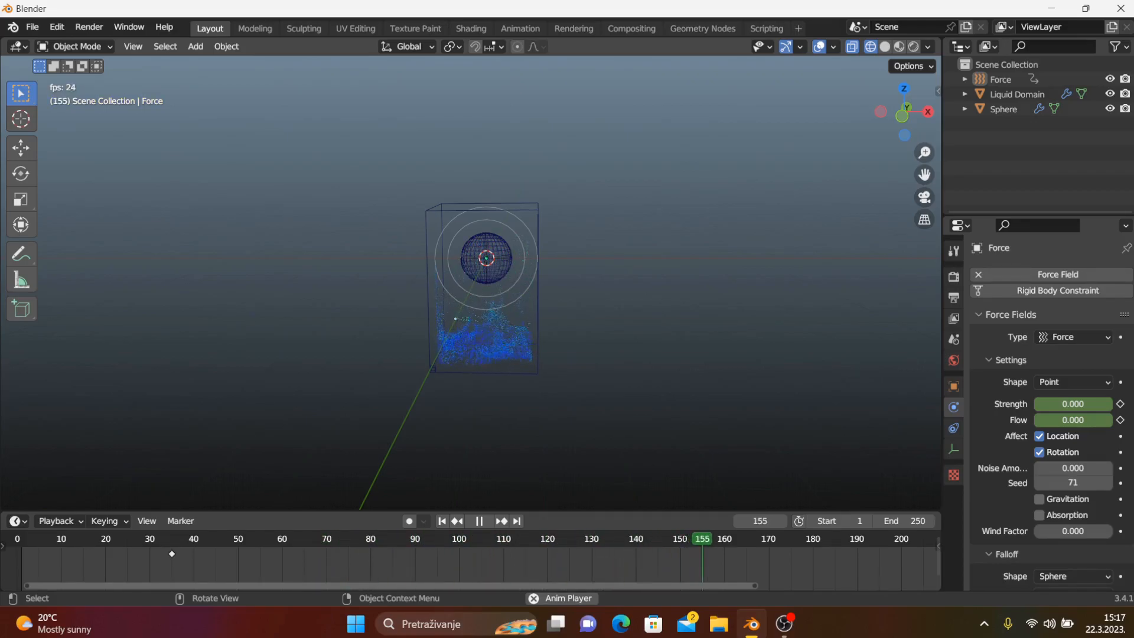
pyautogui.scroll(-6, 470, 562)
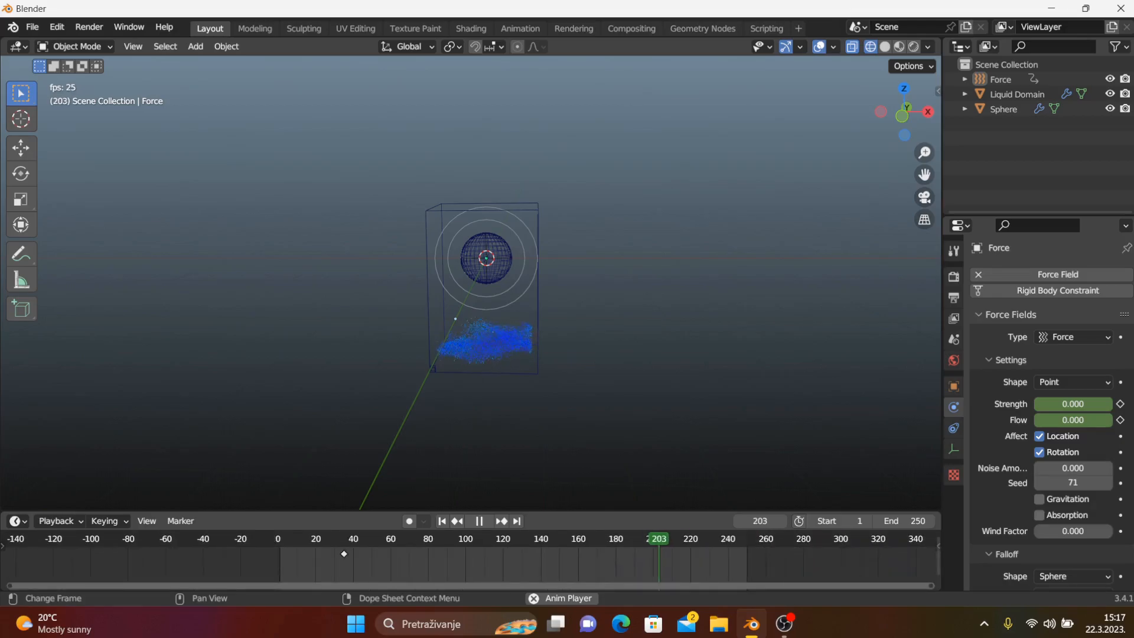
pyautogui.press('space')
pyautogui.hotkey('shift', 'Left')
pyautogui.press('space')
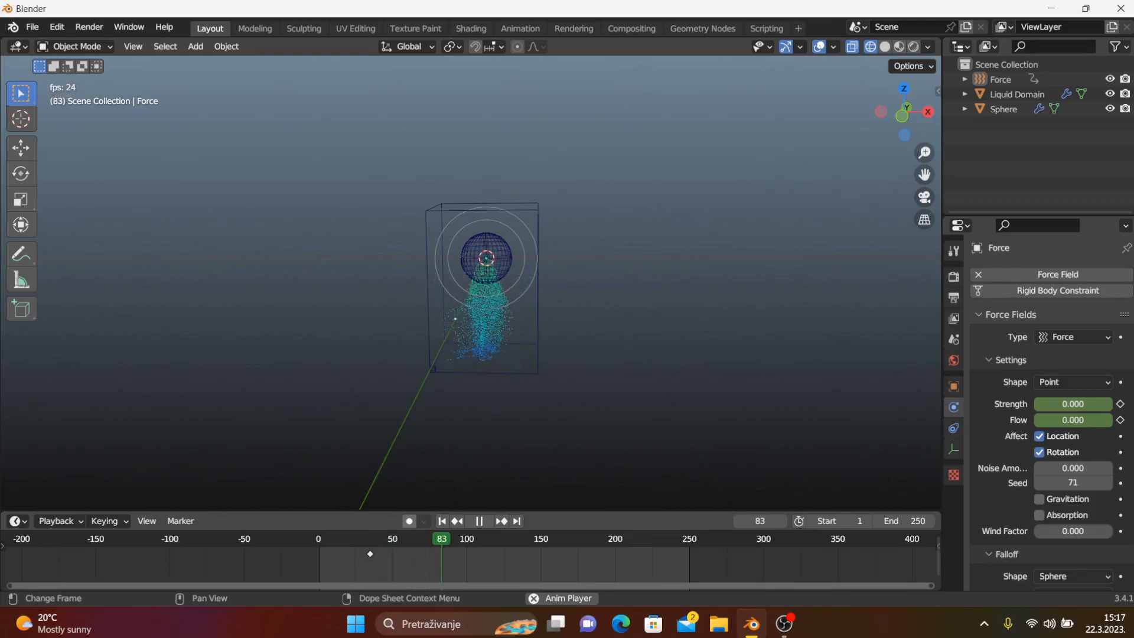
pyautogui.scroll(2, 471, 283)
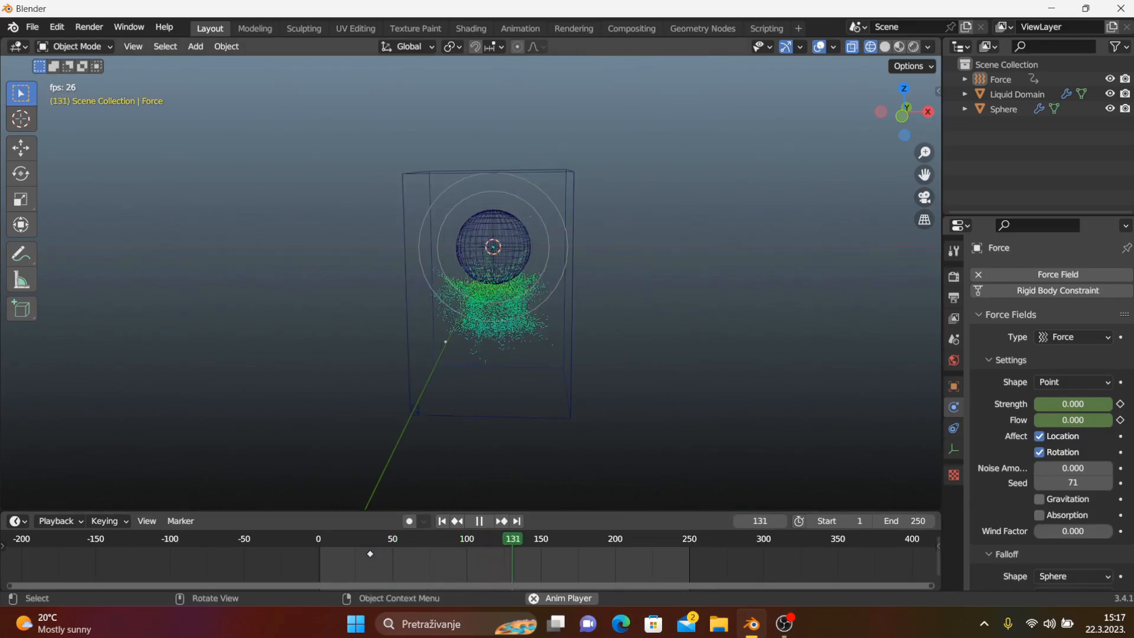
pyautogui.scroll(-1, 470, 282)
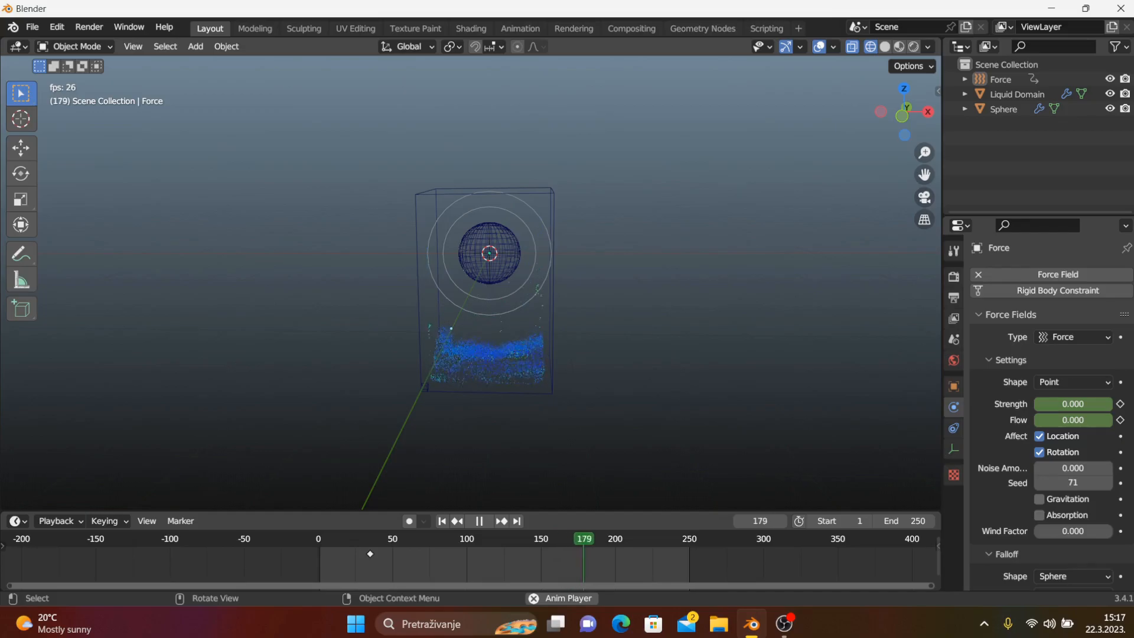
pyautogui.press('space')
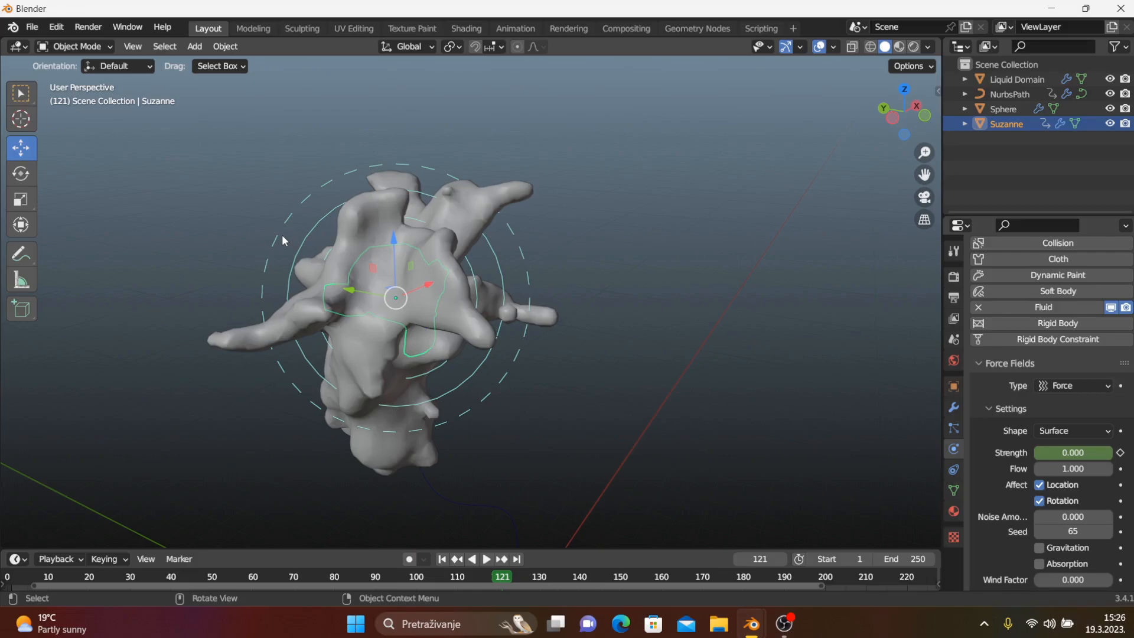
# Play the Suzanne liquid simulation from frame 121 to frame 129 to examine the liquid's movement
pyautogui.scroll(-2, 282, 235)
pyautogui.press('space')
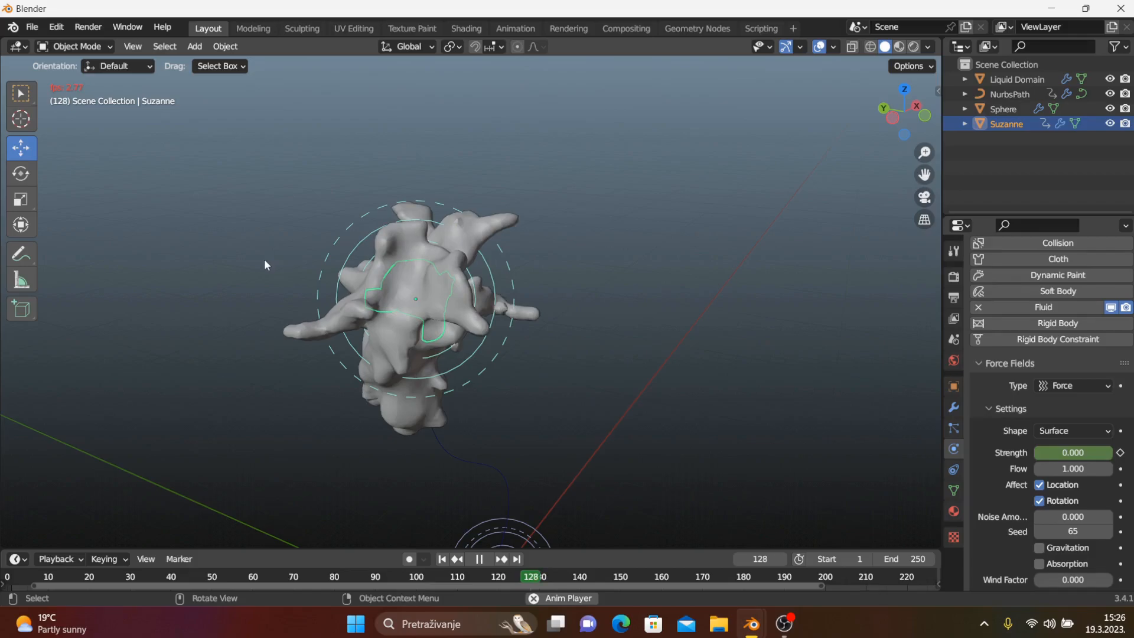
pyautogui.press('space')
# Select the liquid domain, go to frame 100, and keyframe its gravity field weight of 0
pyautogui.click(290, 333)
pyautogui.moveTo(290, 333); pyautogui.dragTo(349, 355, button='middle')
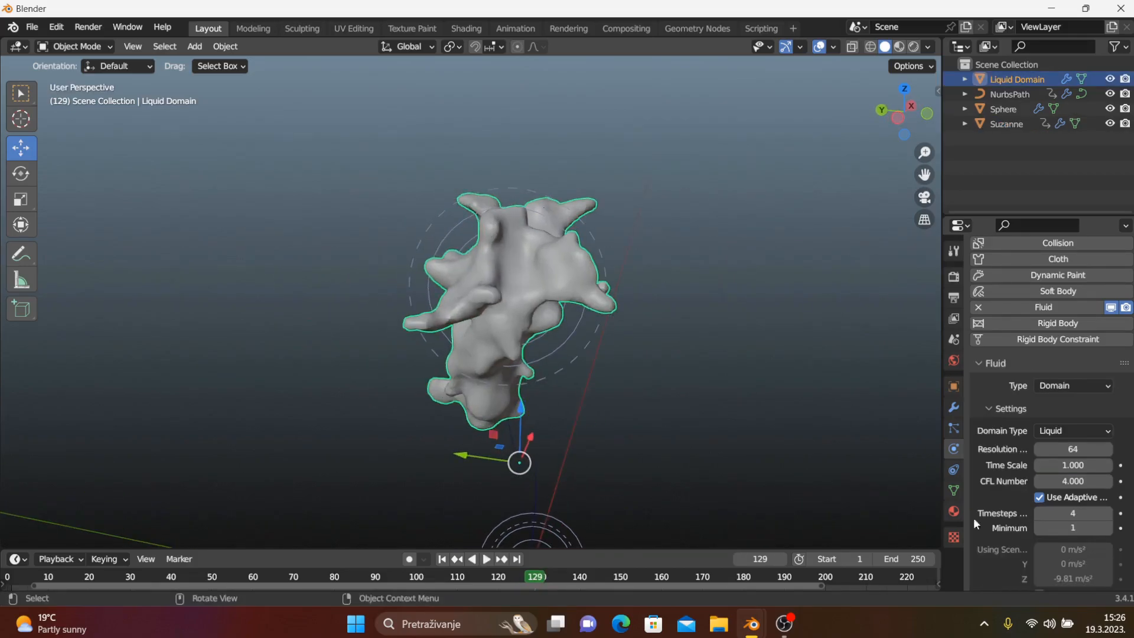
pyautogui.scroll(-18, 1126, 496)
pyautogui.scroll(-15, 1127, 495)
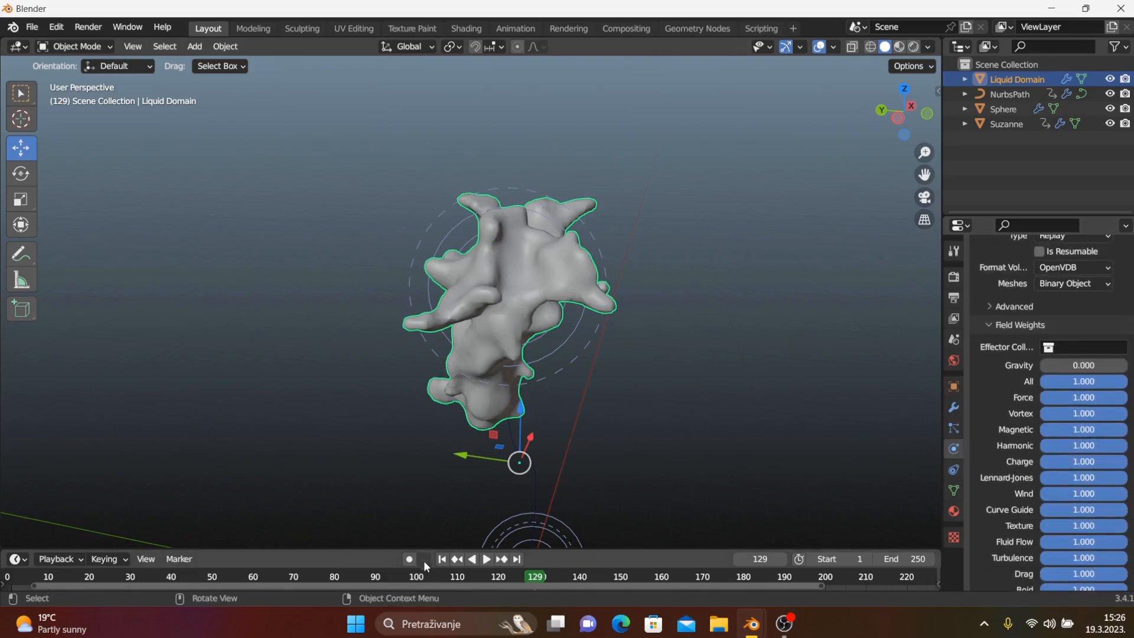
pyautogui.click(417, 577)
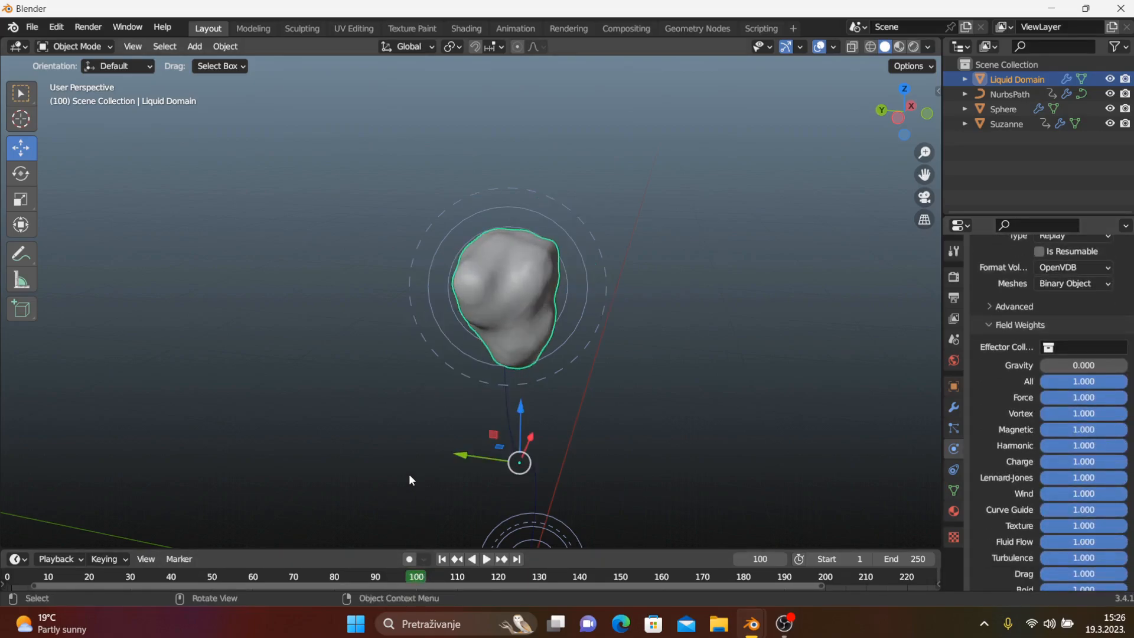
pyautogui.moveTo(411, 478); pyautogui.dragTo(388, 471, button='middle')
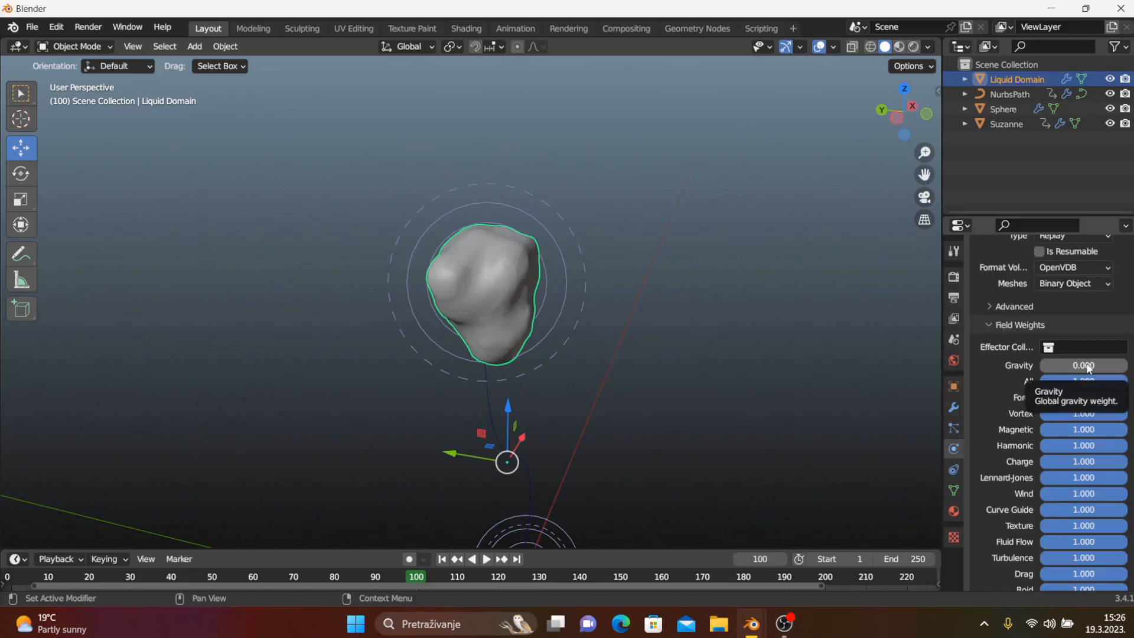
pyautogui.press('i')
# Set the liquid domain's gravity field weight to 1 on frame 101 and keyframe it
pyautogui.press('Right')
pyautogui.moveTo(1065, 363); pyautogui.dragTo(1100, 370)
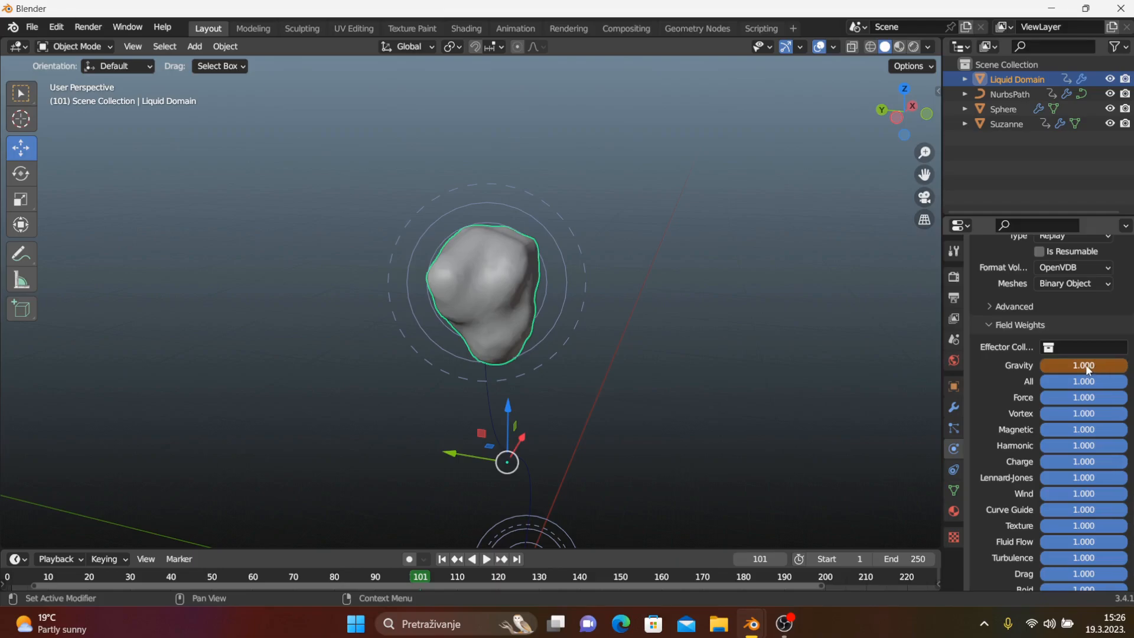
pyautogui.press('i')
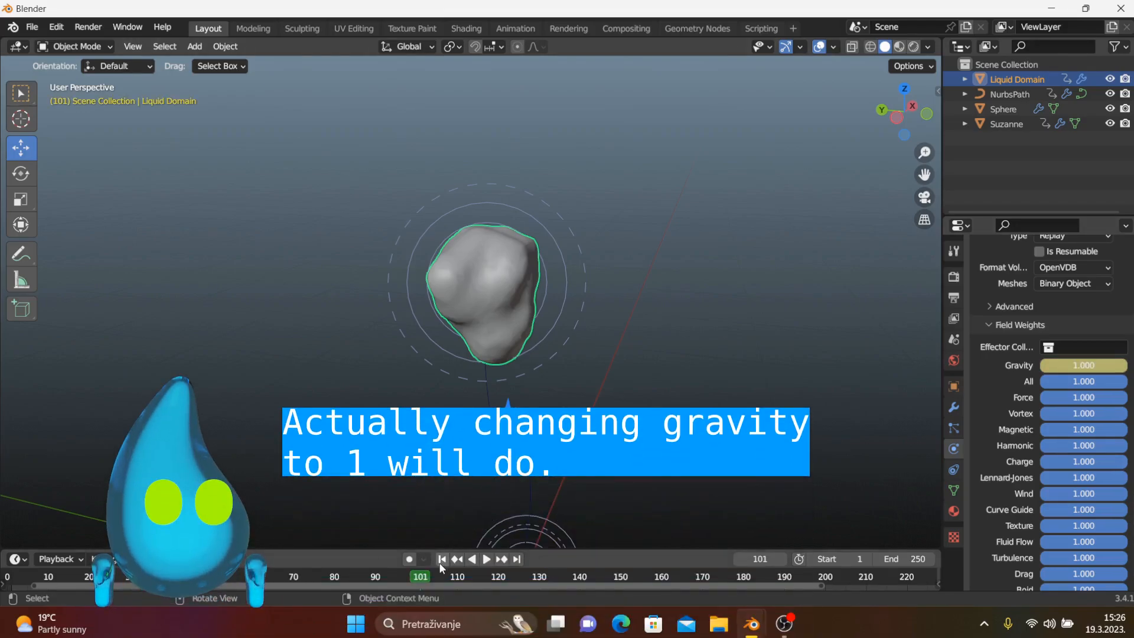
# Replay the Suzanne simulation from the first frame and examine how the liquid falls once gravity is switched on
pyautogui.hotkey('shift', 'Left')
pyautogui.press('space')
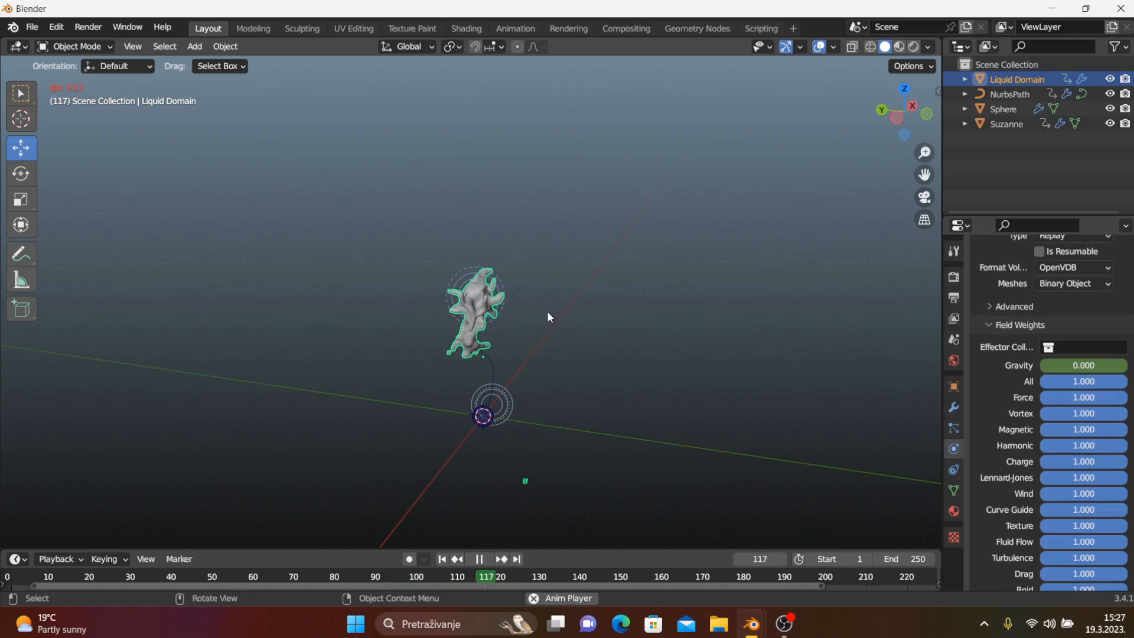
pyautogui.press('space')
pyautogui.moveTo(521, 306); pyautogui.dragTo(473, 310, button='middle')
pyautogui.press('space')
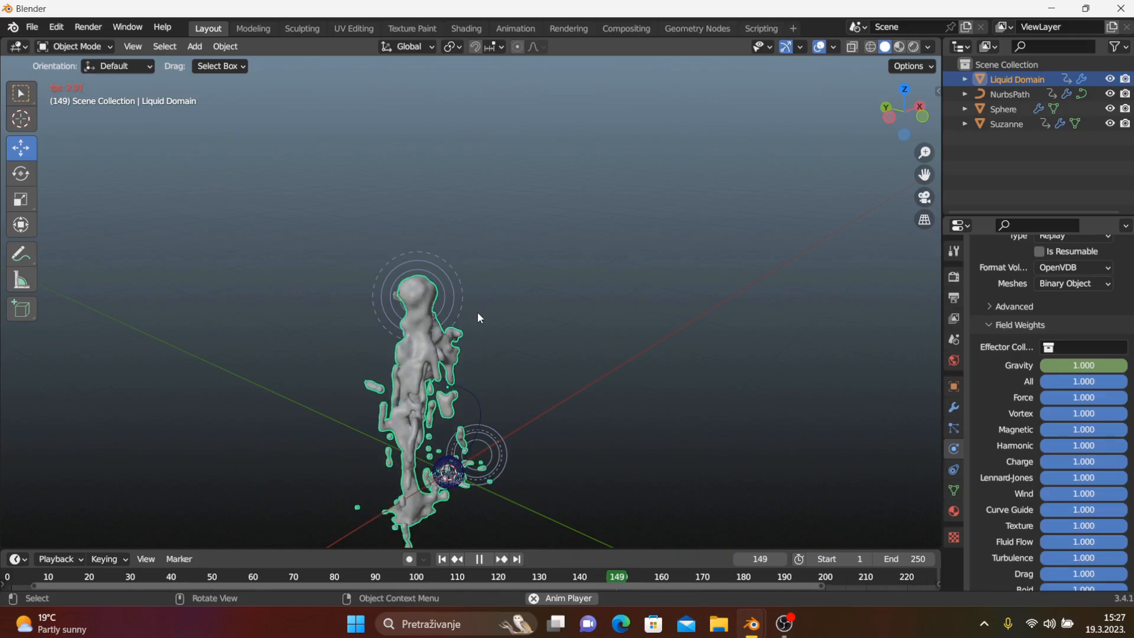
# Play the simulation up to frame 161 in short stretches and examine the liquid falling from Suzanne up close
pyautogui.press('space')
pyautogui.moveTo(413, 353)
pyautogui.mouseDown(button='middle')
pyautogui.moveTo(470, 327)
pyautogui.moveTo(405, 343)
pyautogui.mouseUp(button='middle')
pyautogui.scroll(3, 470, 327)
pyautogui.press('space')
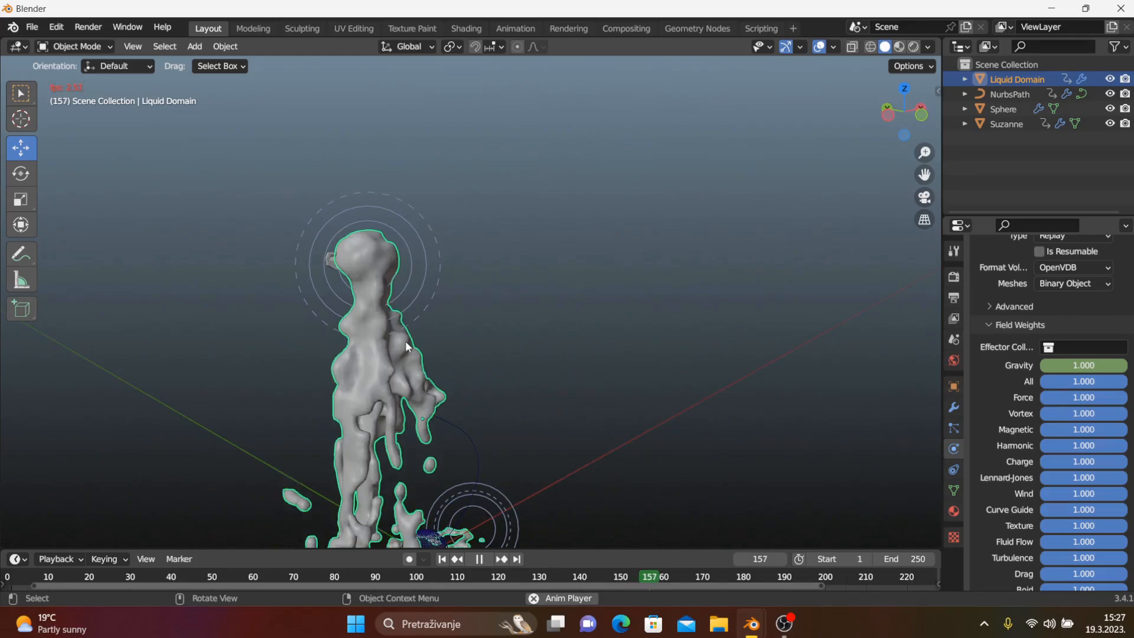
pyautogui.press('space')
pyautogui.moveTo(448, 453); pyautogui.dragTo(485, 422, button='middle')
pyautogui.scroll(4, 501, 421)
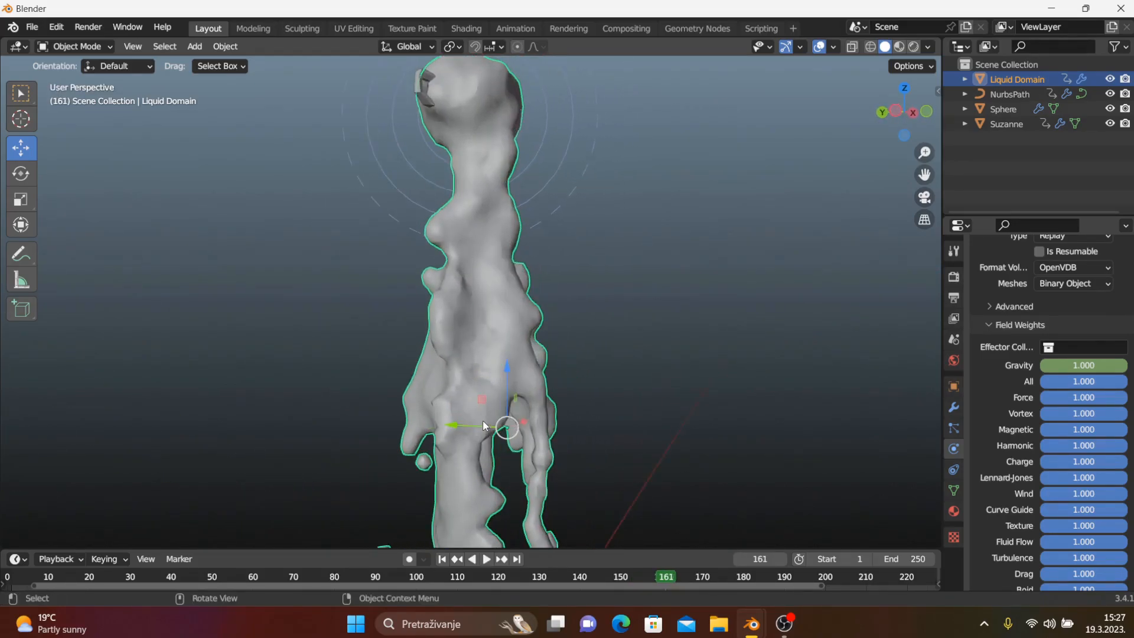
# Return to the first frame and save the project under the file name Water.blend
pyautogui.click(442, 560)
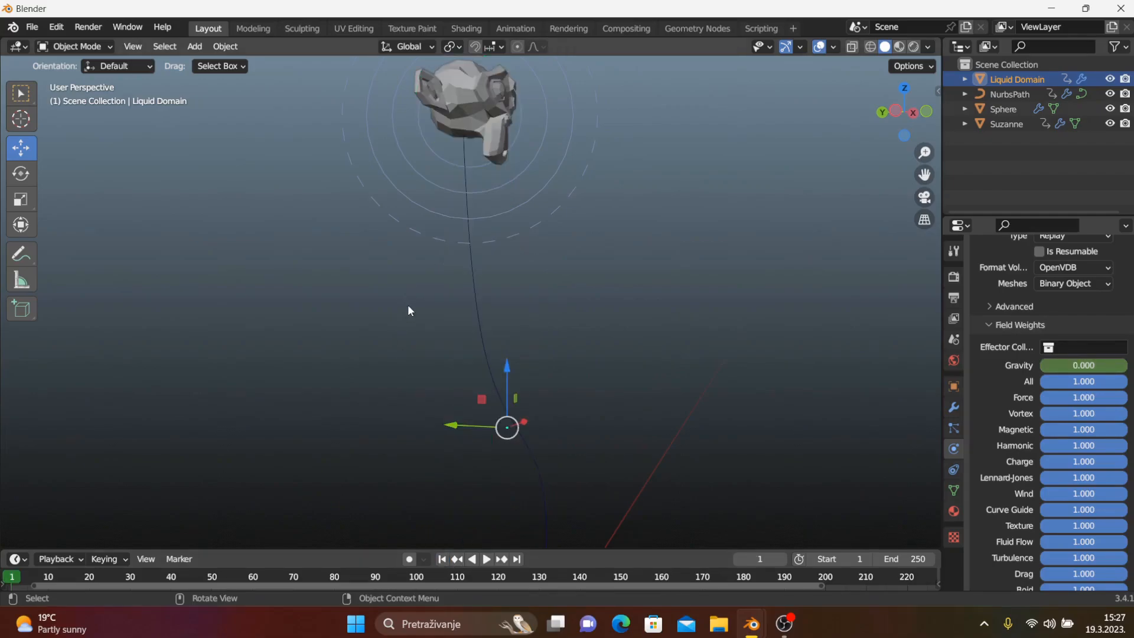
pyautogui.scroll(-4, 409, 310)
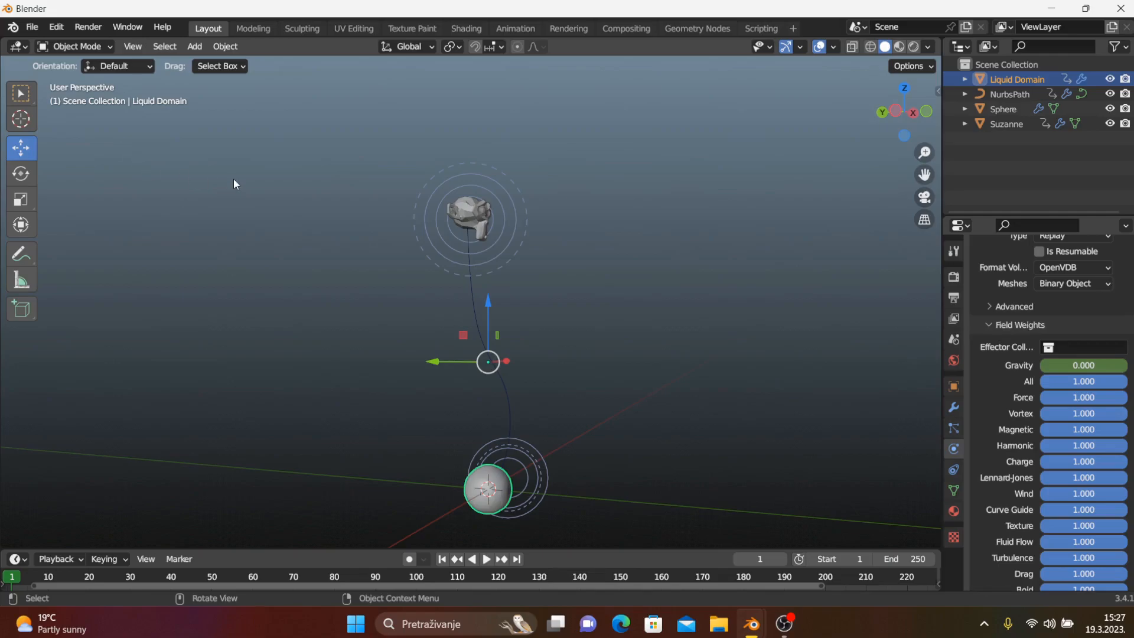
pyautogui.moveTo(234, 180); pyautogui.dragTo(219, 192, button='middle')
pyautogui.click(32, 27)
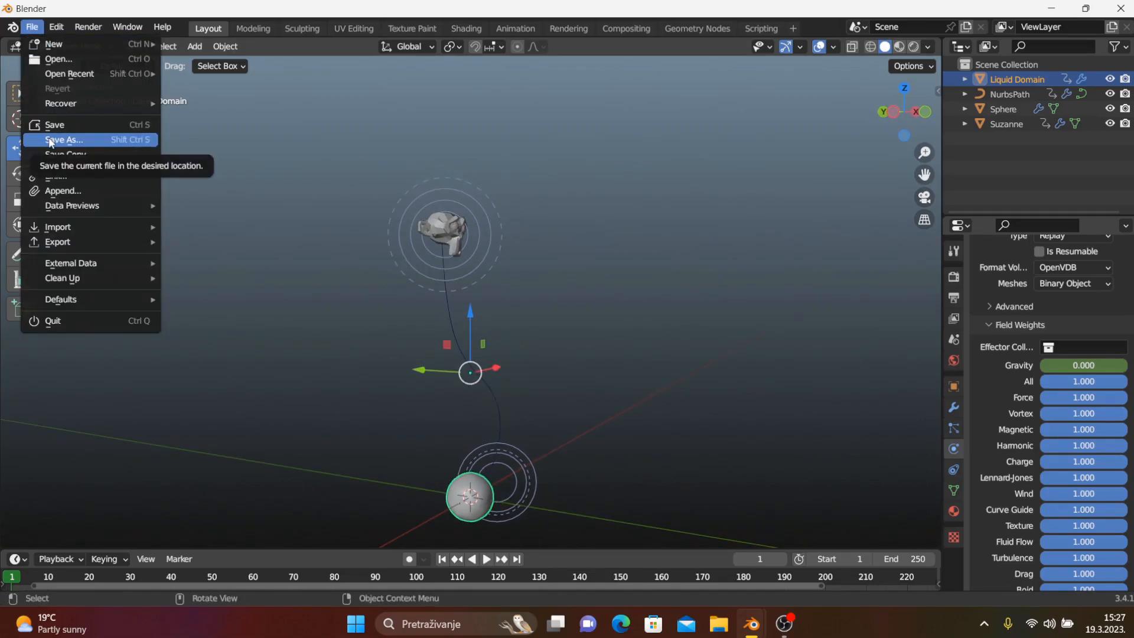
pyautogui.click(51, 140)
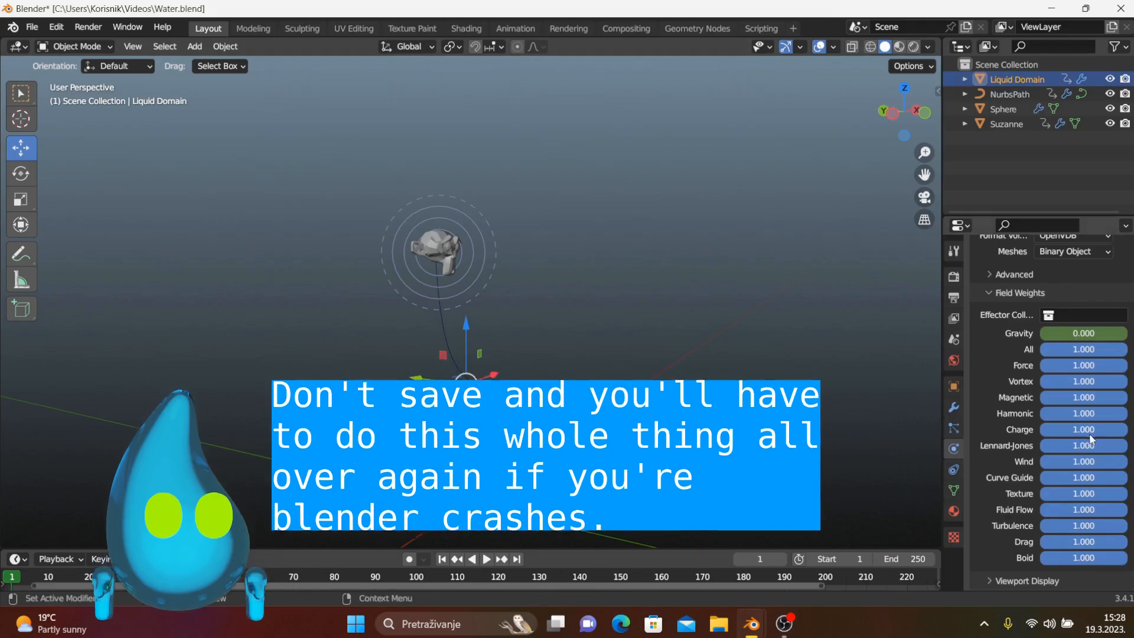
# Set the liquid domain's cache type to All
pyautogui.scroll(6, 1055, 460)
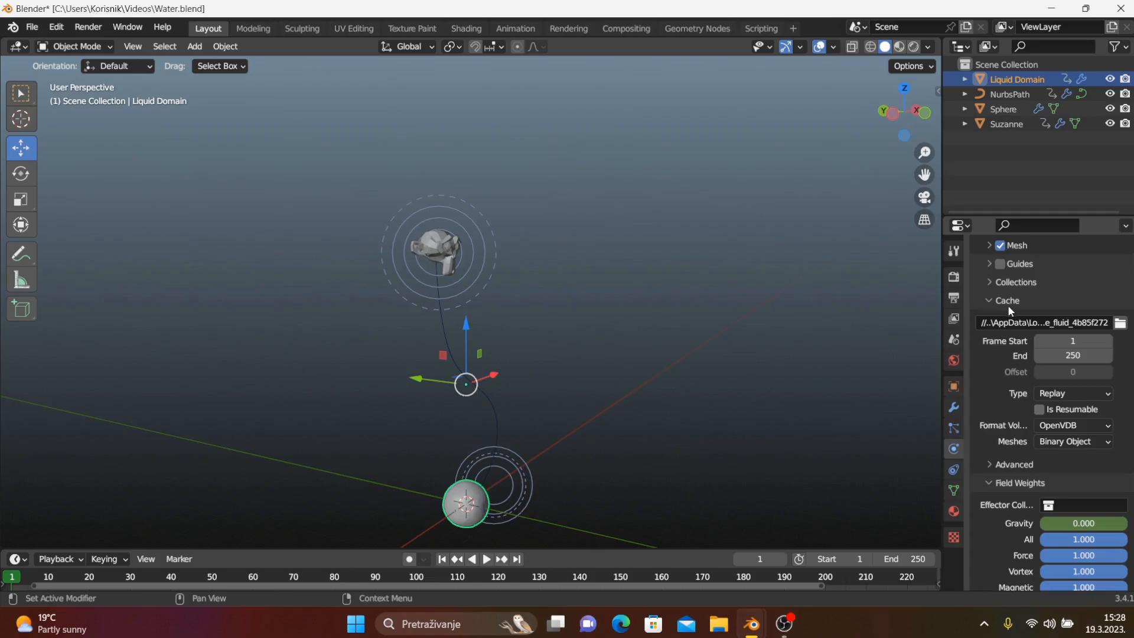
pyautogui.click(1058, 392)
pyautogui.click(1060, 438)
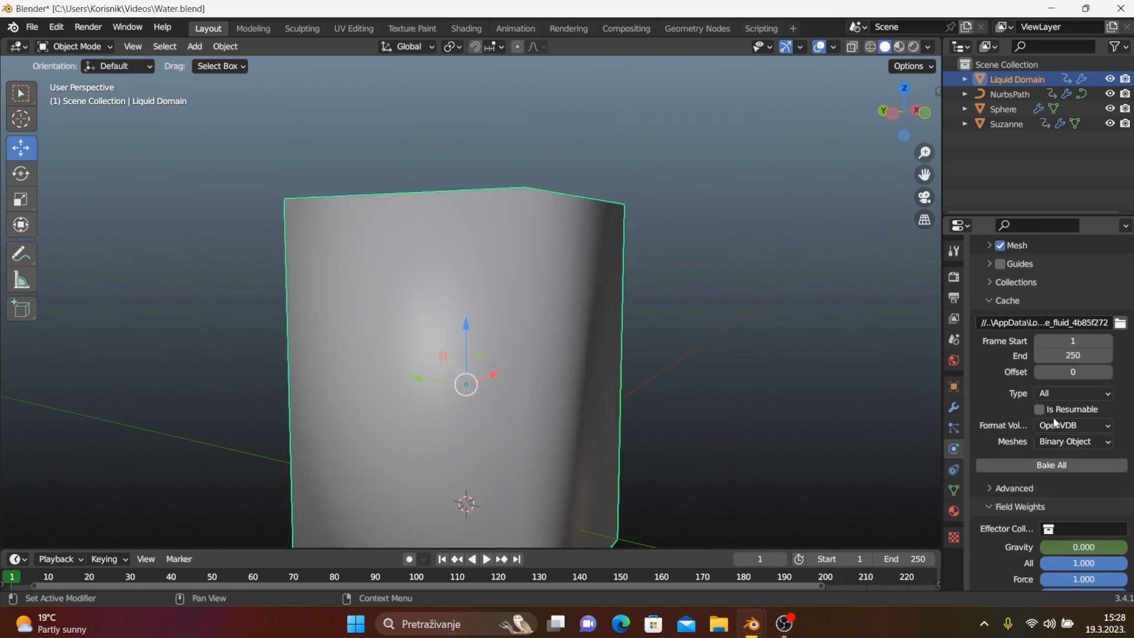
# Set the liquid domain's maximum resolution to 160
pyautogui.scroll(10, 1026, 385)
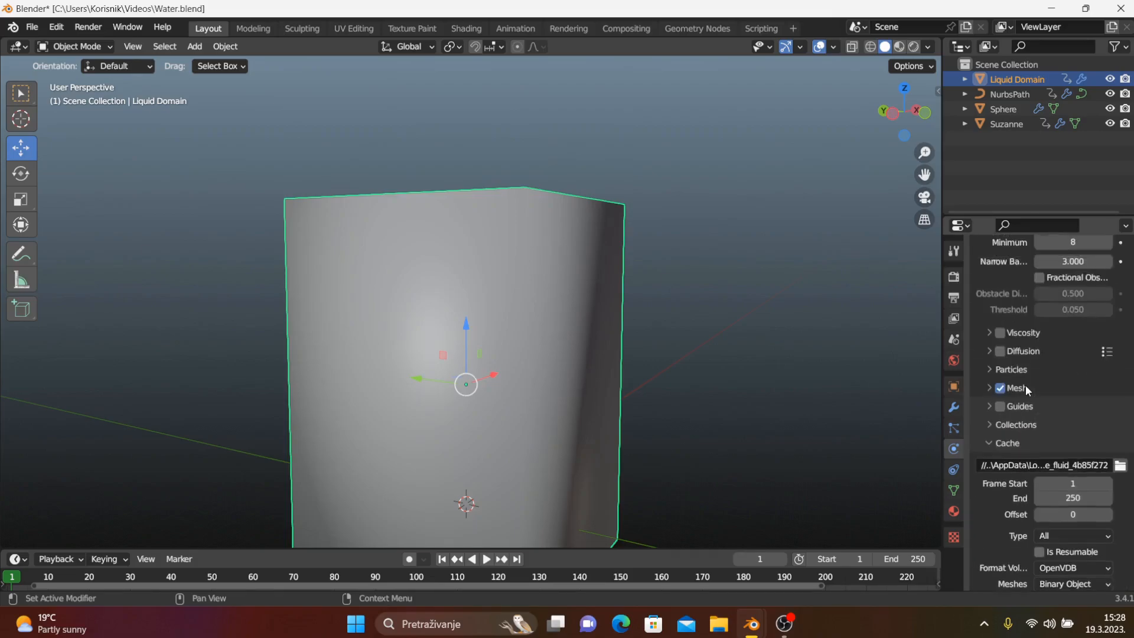
pyautogui.scroll(15, 1026, 390)
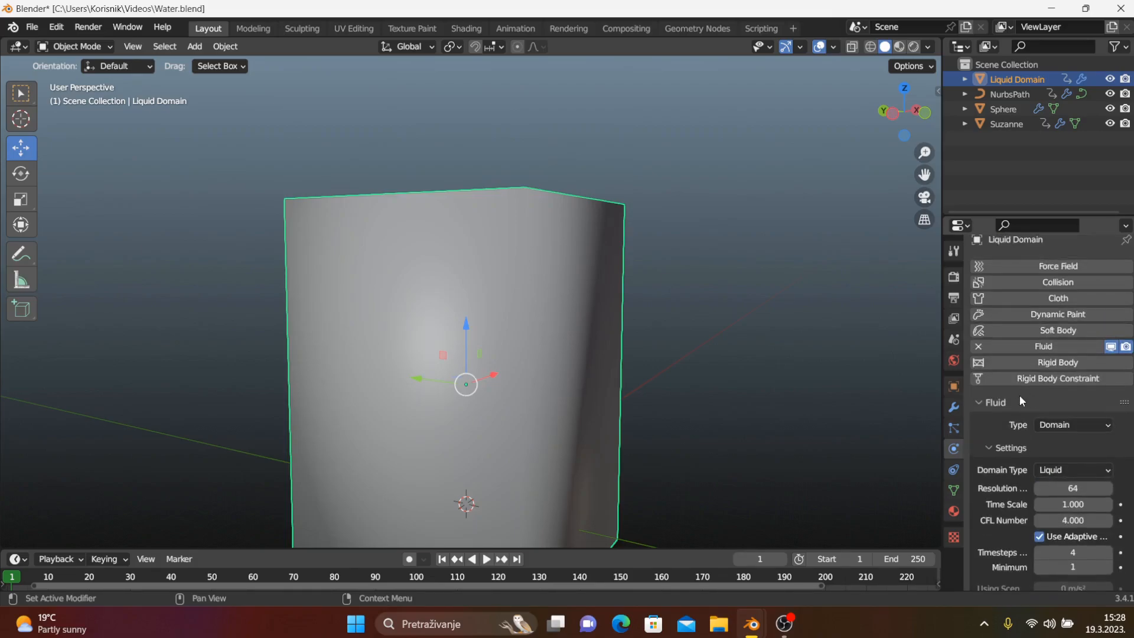
pyautogui.scroll(-2, 797, 411)
pyautogui.moveTo(785, 414); pyautogui.dragTo(791, 398, button='middle')
pyautogui.scroll(1, 791, 397)
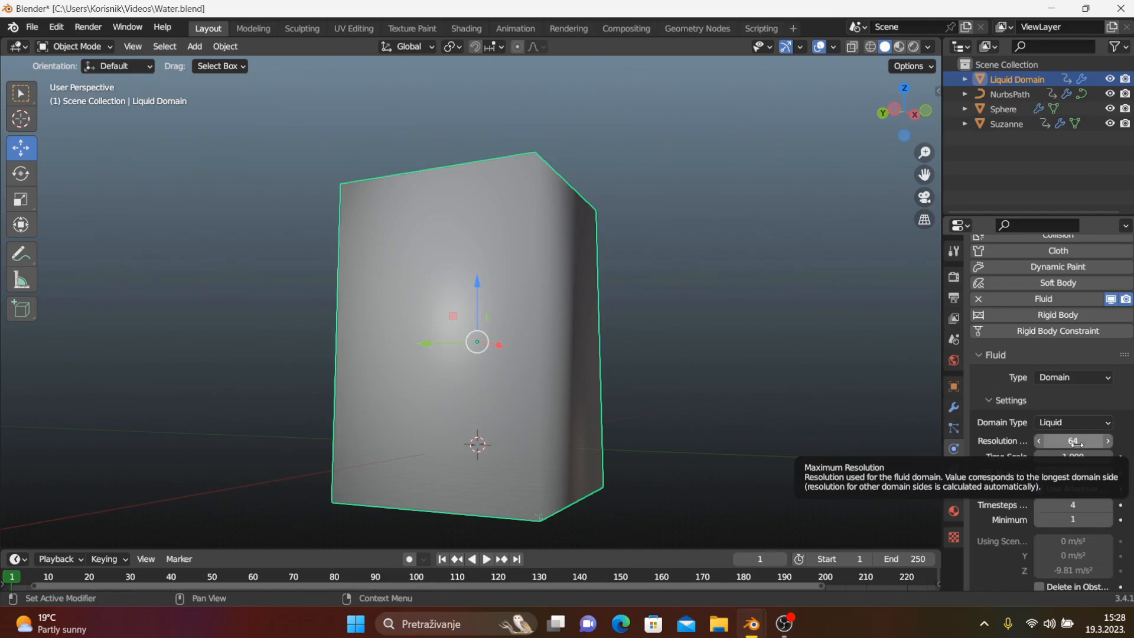
pyautogui.click(1076, 442)
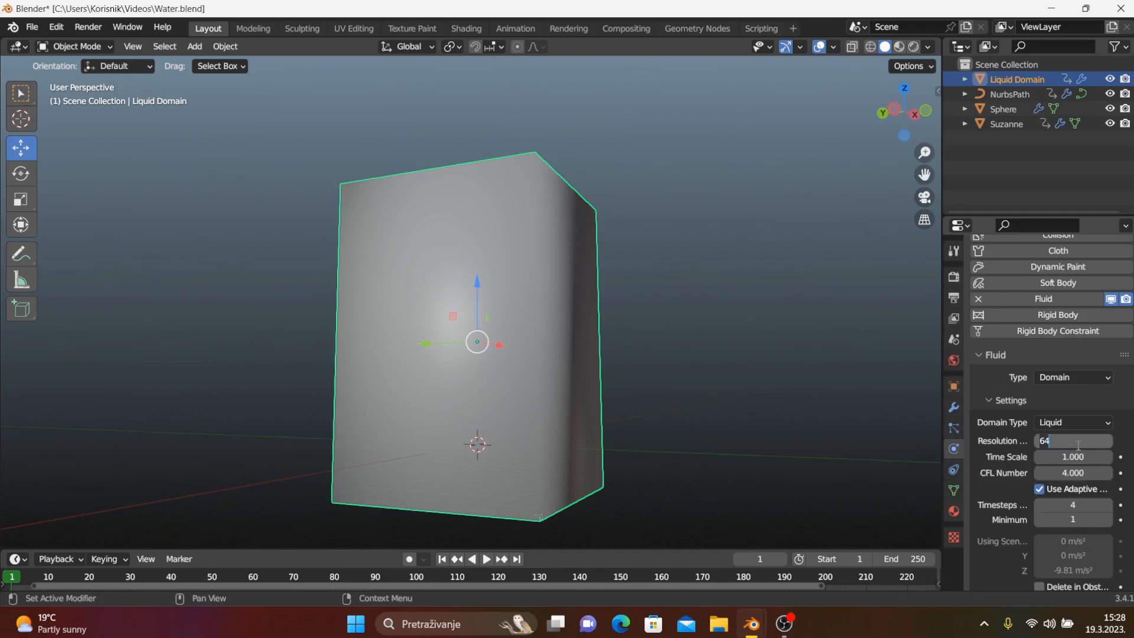
pyautogui.write('160')
pyautogui.press('Return')
pyautogui.moveTo(894, 381); pyautogui.dragTo(871, 340, button='middle')
pyautogui.scroll(1, 892, 376)
pyautogui.scroll(1, 891, 378)
pyautogui.scroll(-2, 870, 330)
pyautogui.scroll(-1, 870, 329)
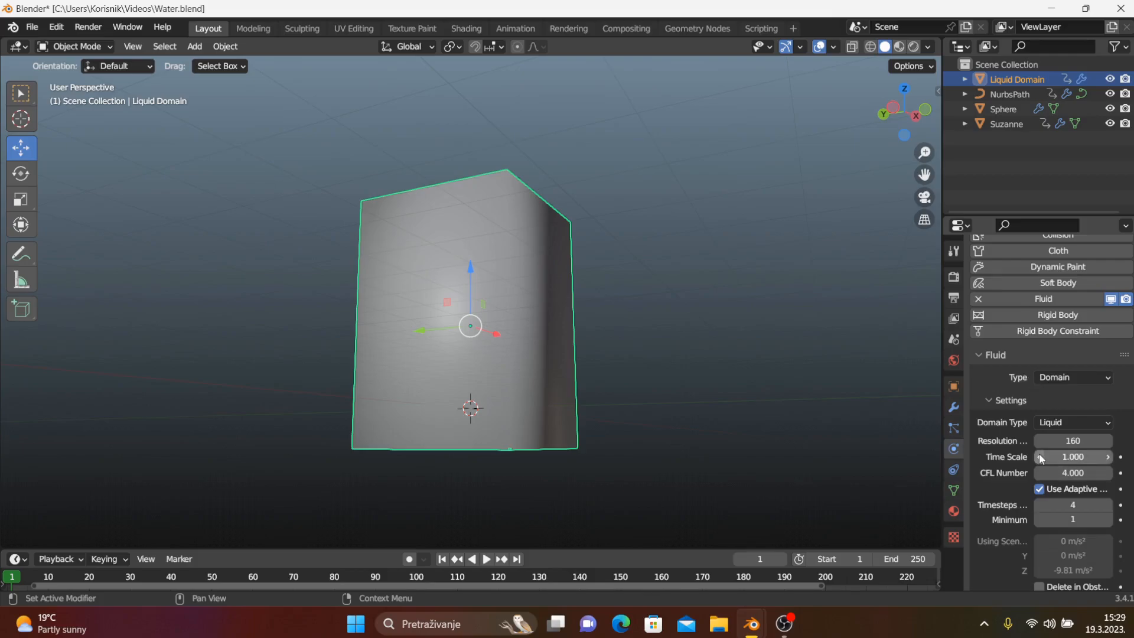
# Review the liquid domain's resolution, border collision, liquid and cache settings before baking
pyautogui.scroll(-4, 1070, 448)
pyautogui.scroll(-9, 1072, 450)
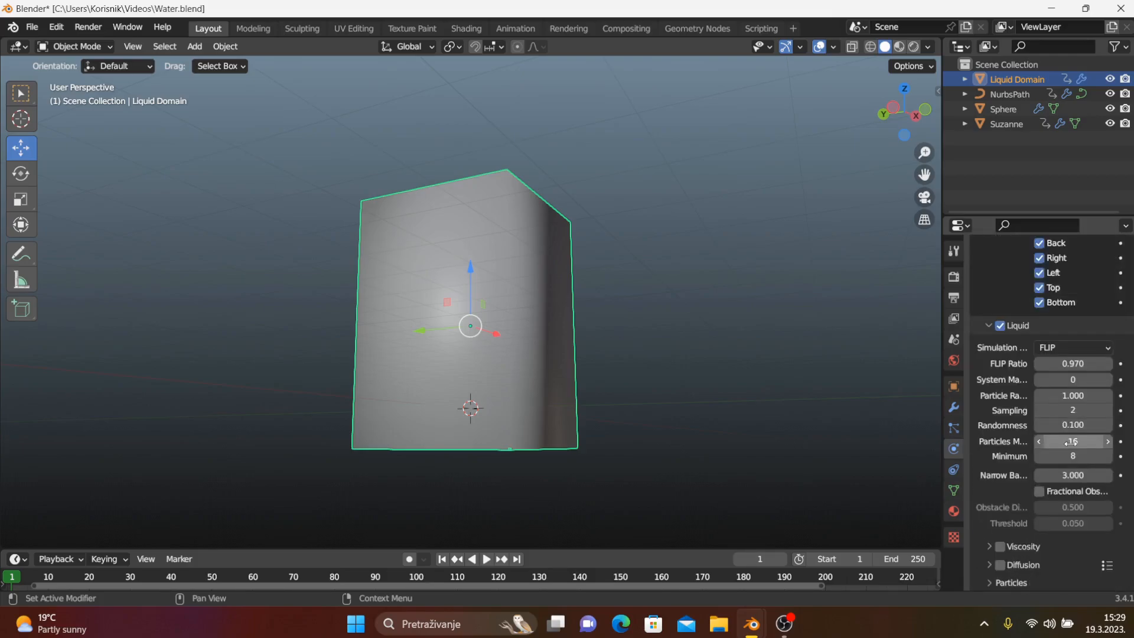
pyautogui.scroll(7, 1074, 450)
pyautogui.scroll(4, 1073, 445)
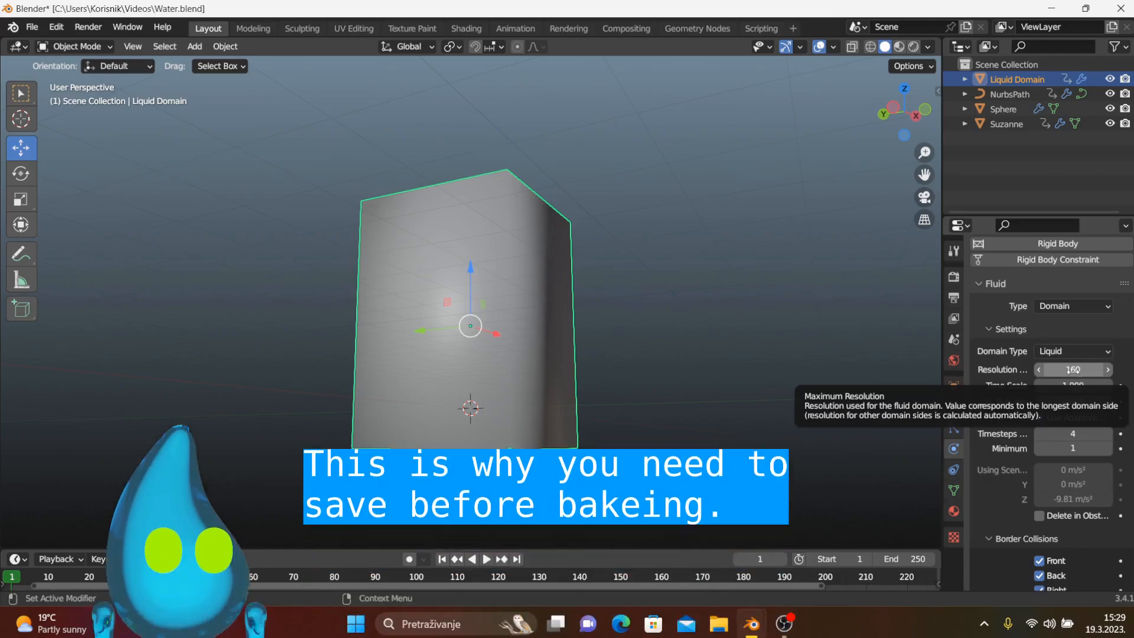
pyautogui.scroll(-15, 1073, 372)
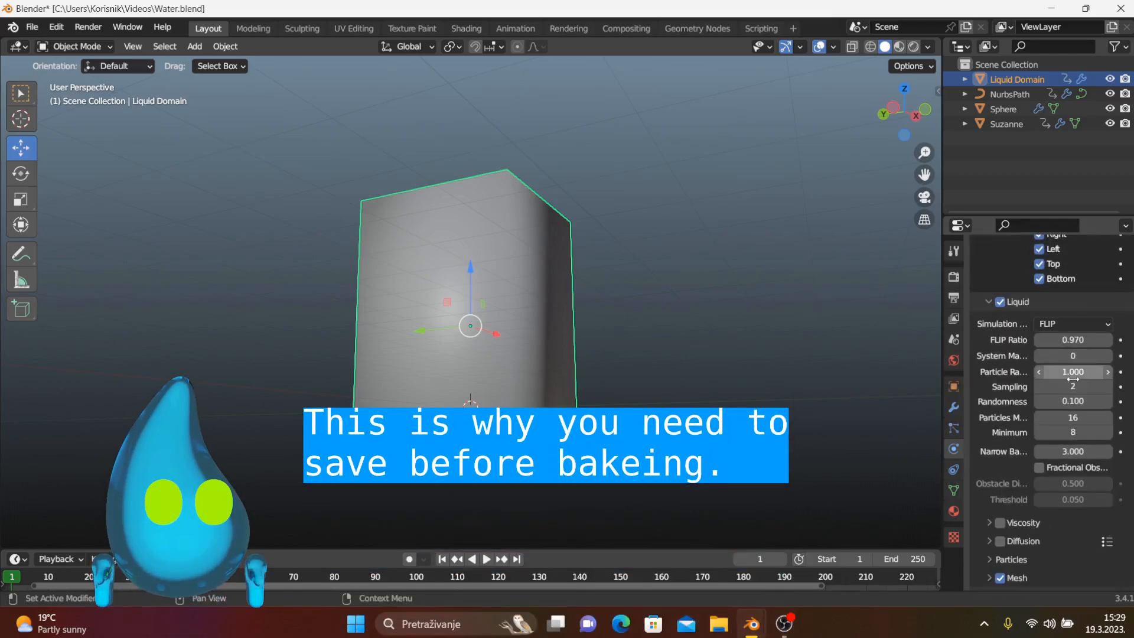
pyautogui.scroll(-4, 1073, 378)
pyautogui.scroll(6, 1073, 381)
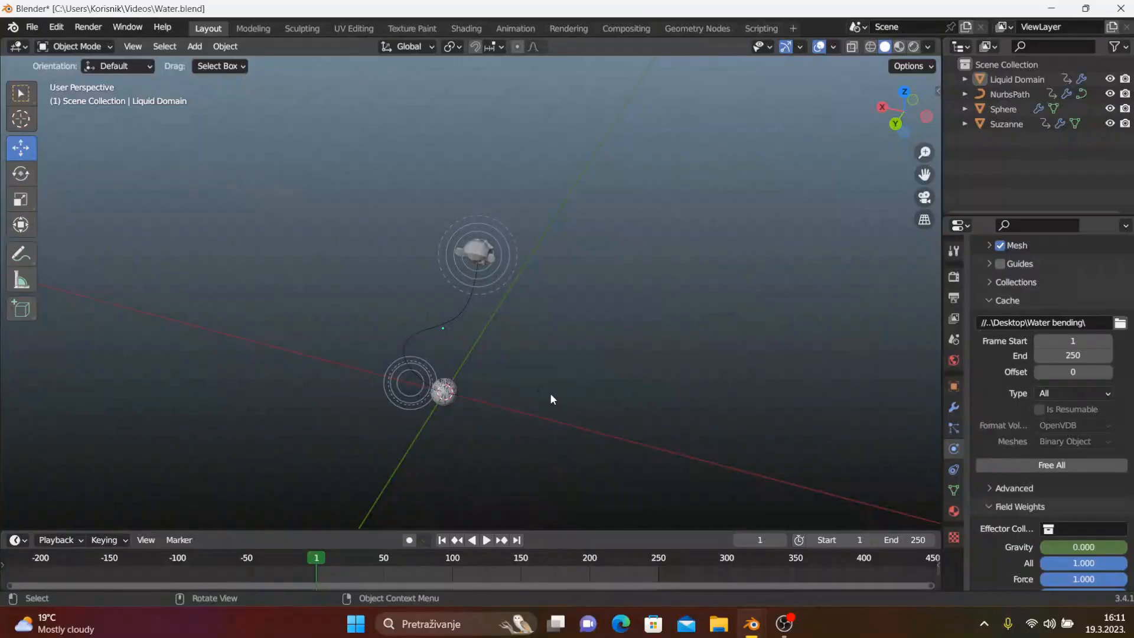
# Play the baked simulation from the first frame to frame 99 and examine the liquid gathering around Suzanne
pyautogui.press('space')
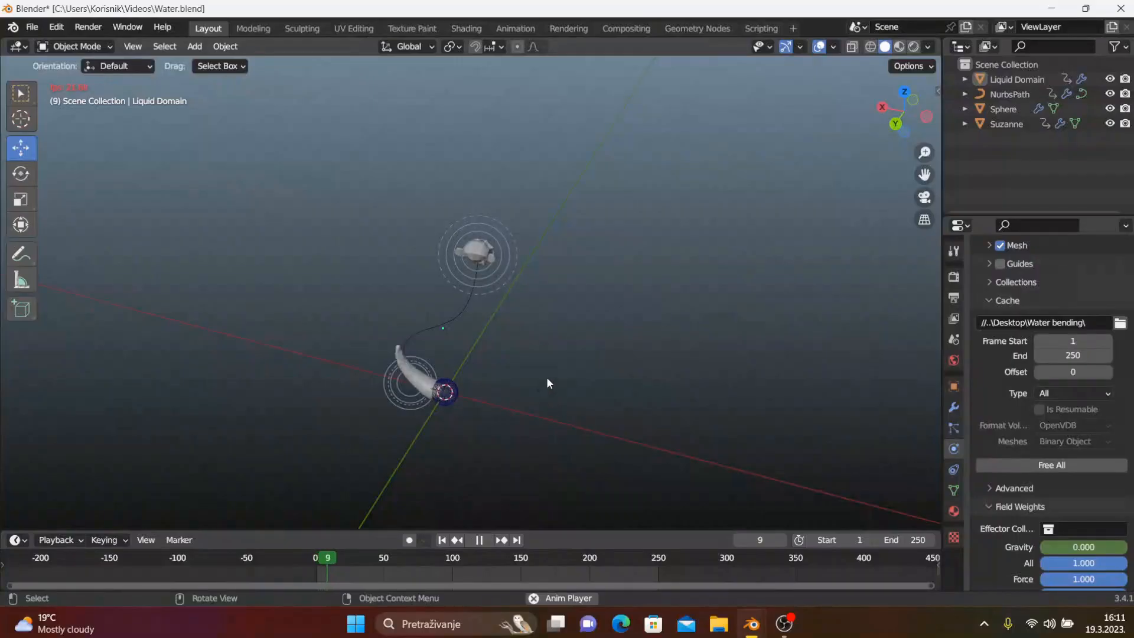
pyautogui.moveTo(546, 378); pyautogui.dragTo(377, 369, button='middle')
pyautogui.scroll(4, 383, 353)
pyautogui.press('space')
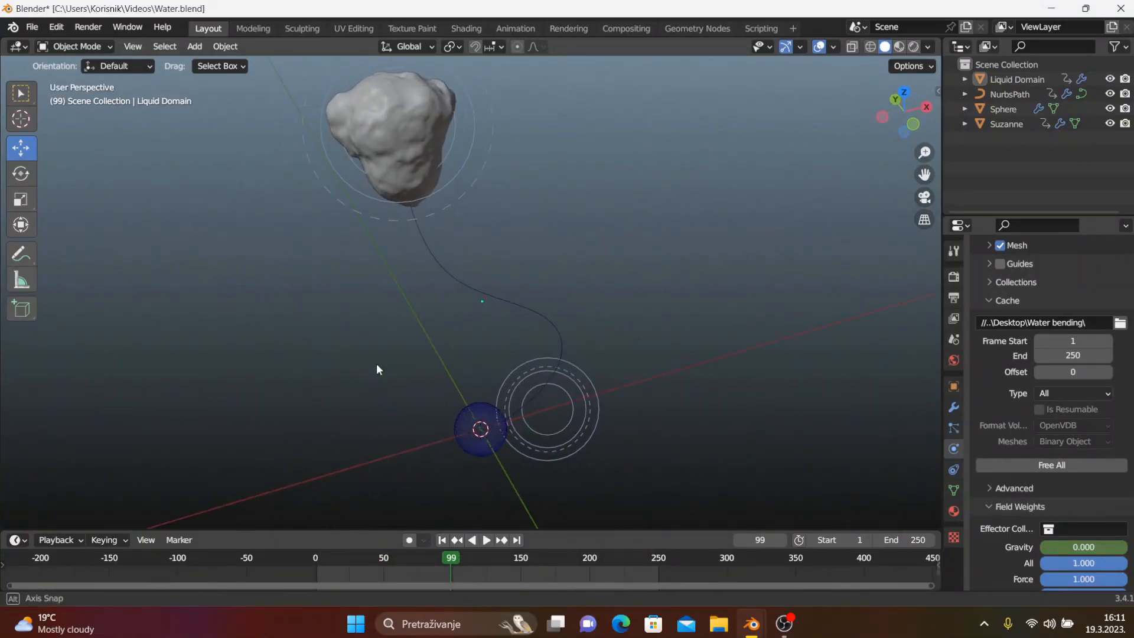
# Show the viewport in material preview shading and view the liquid's material up close
pyautogui.press('z')
pyautogui.moveTo(455, 228); pyautogui.dragTo(492, 304, button='middle')
pyautogui.scroll(7, 1044, 301)
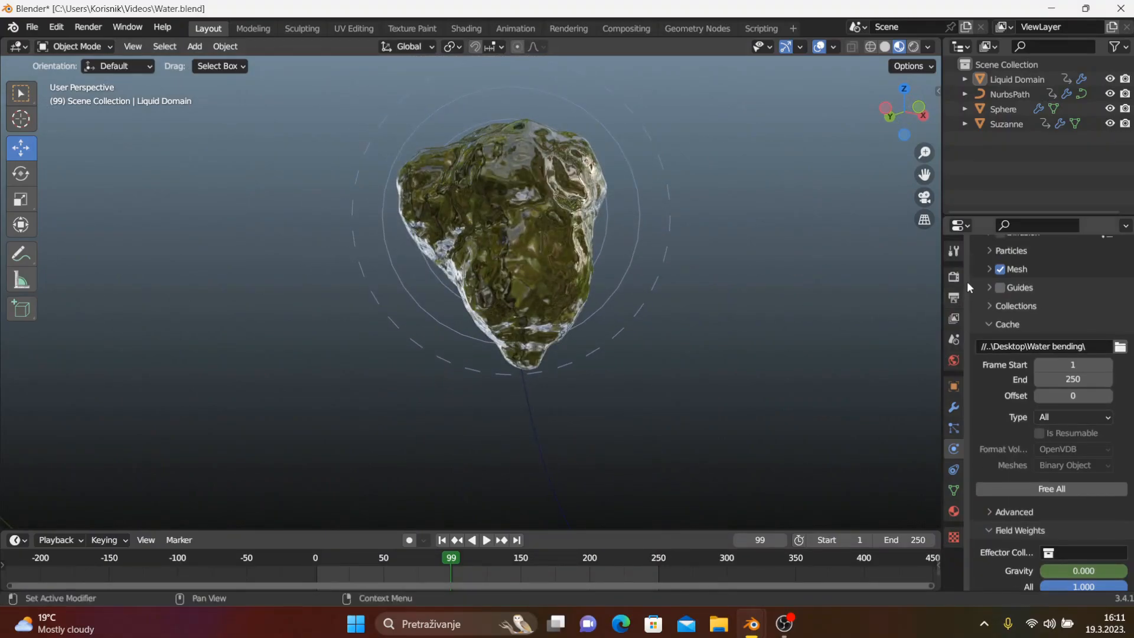
# Set the render engine to Cycles and show the viewport in rendered shading
pyautogui.scroll(14, 1044, 298)
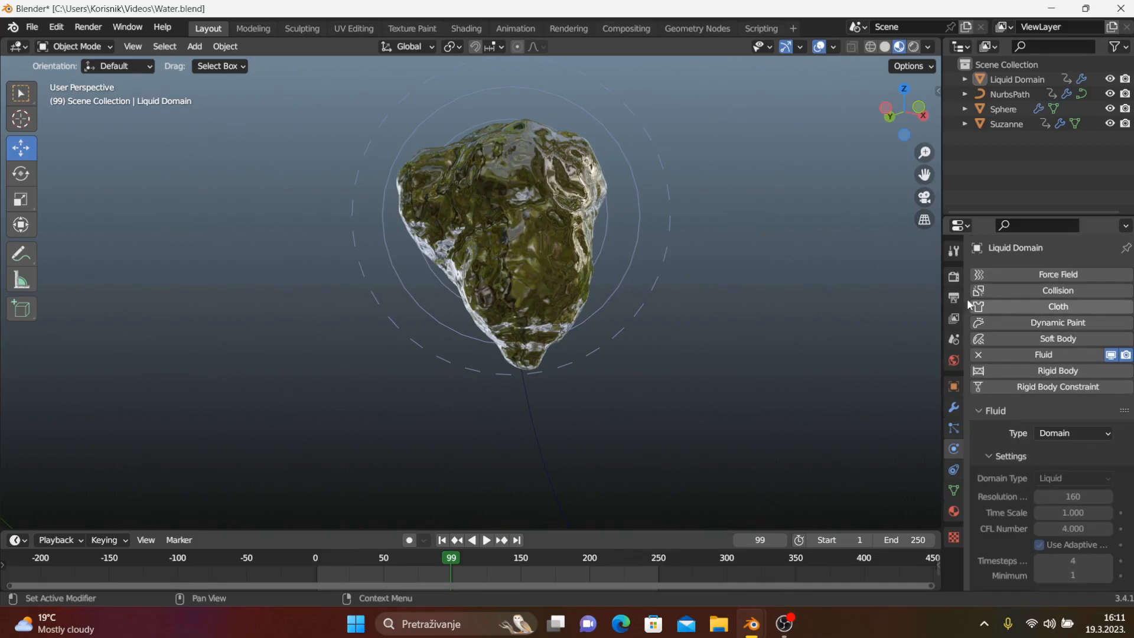
pyautogui.click(954, 275)
pyautogui.click(1087, 275)
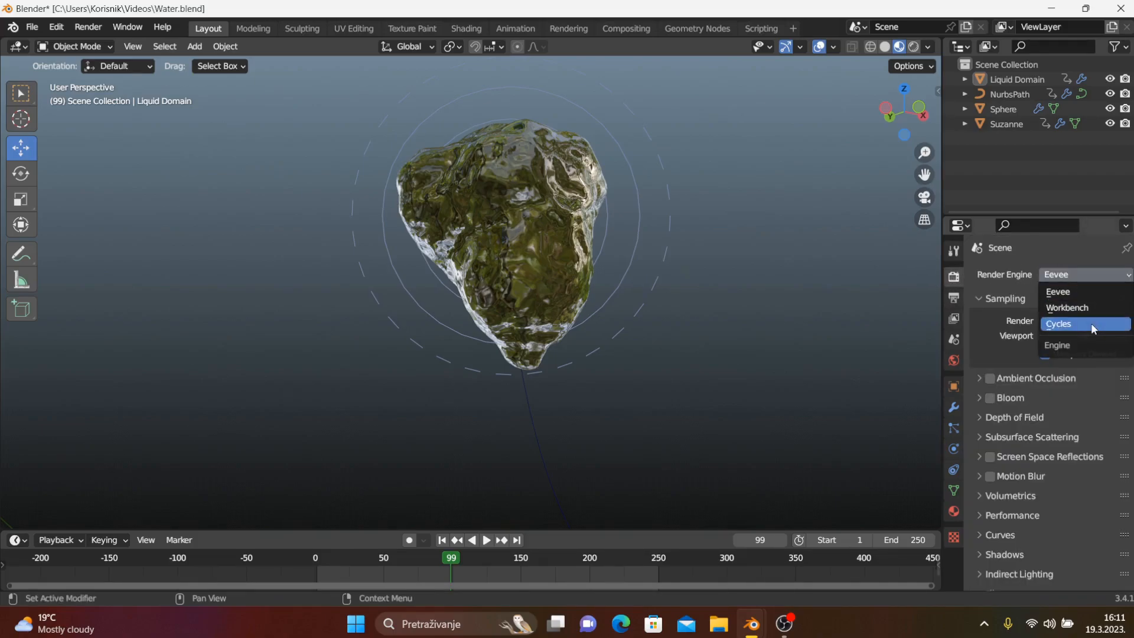
pyautogui.click(1090, 324)
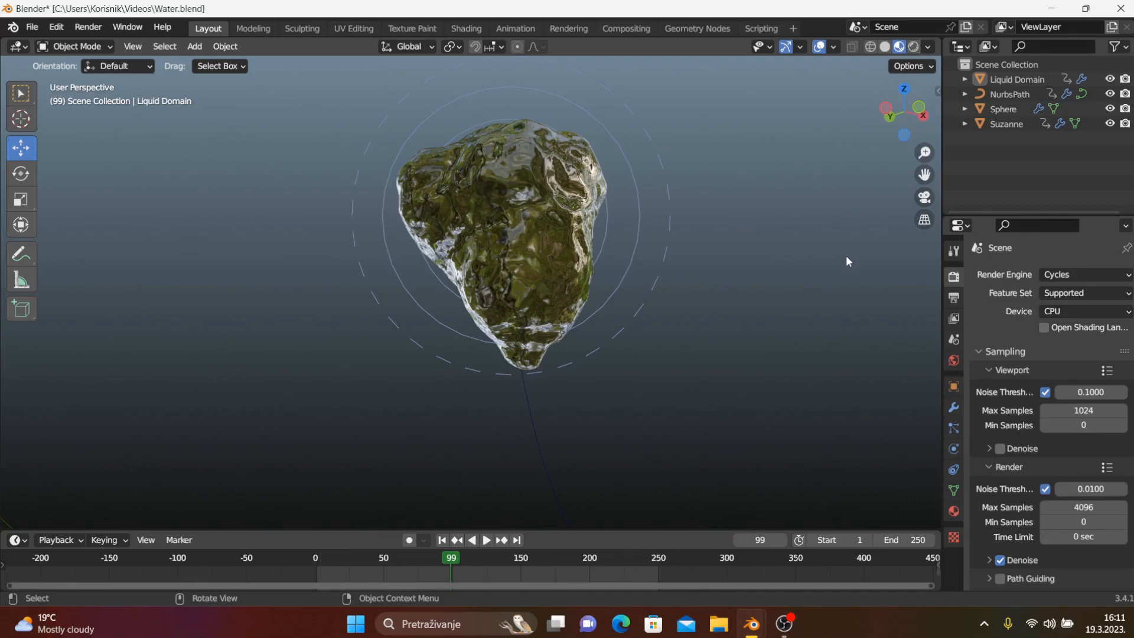
pyautogui.click(914, 47)
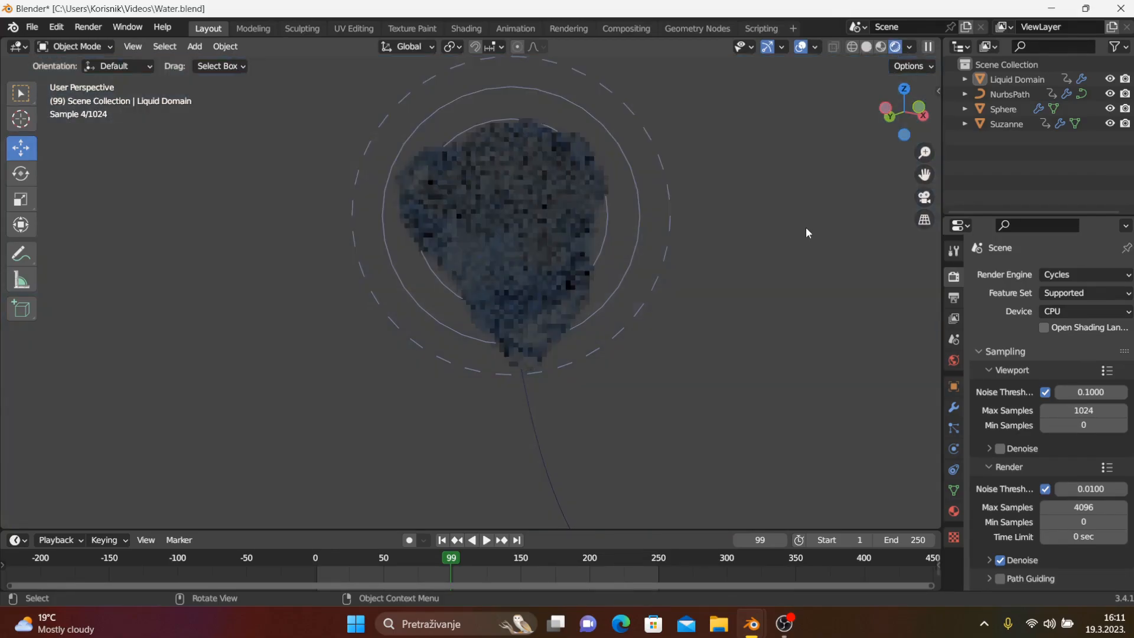
# Set the world background color to white with a value of 1
pyautogui.click(954, 405)
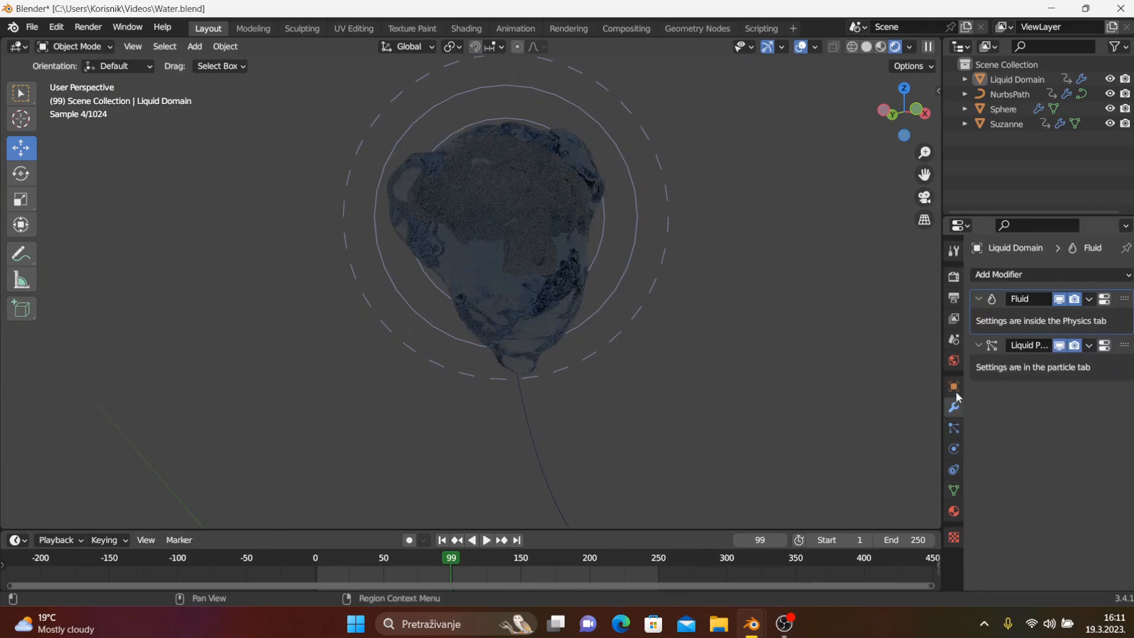
pyautogui.click(954, 360)
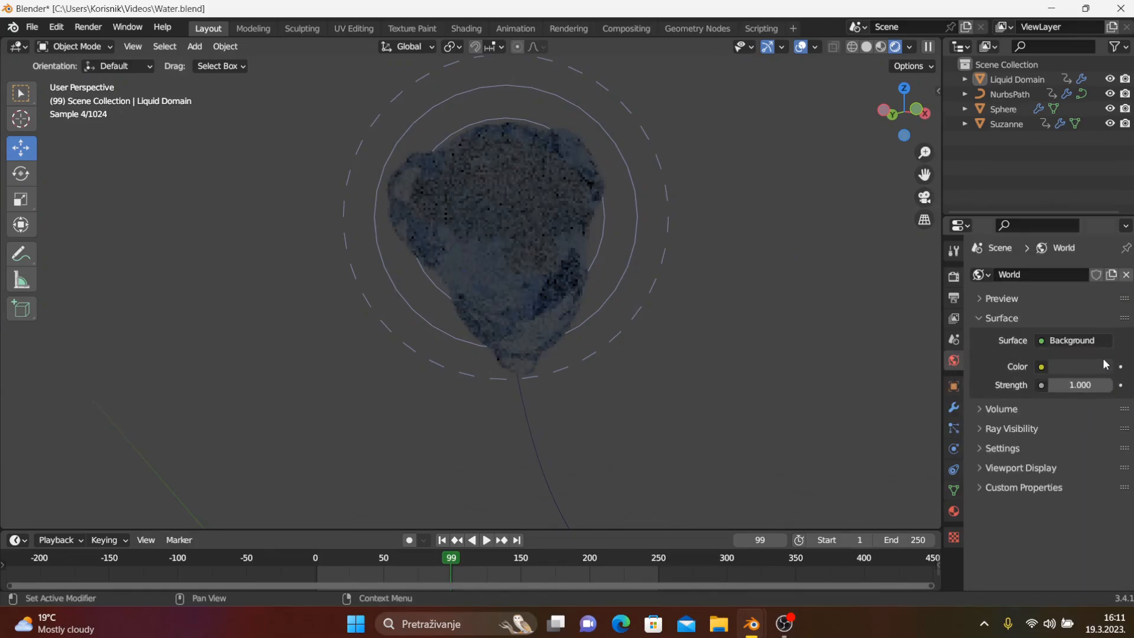
pyautogui.click(1103, 364)
pyautogui.moveTo(1099, 175); pyautogui.dragTo(1101, 155)
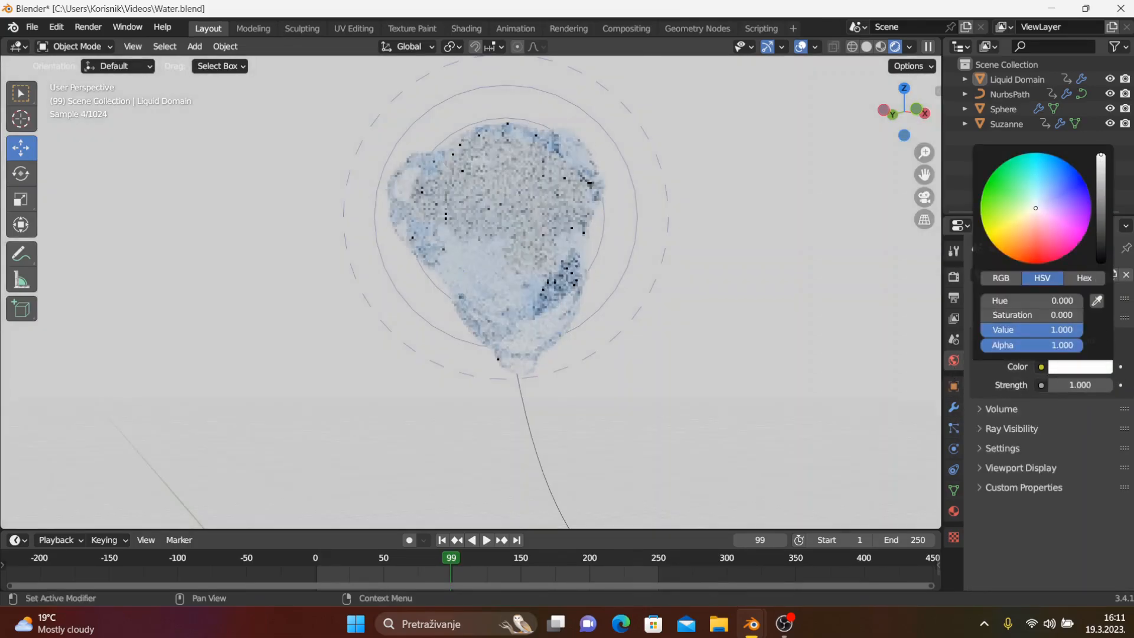
pyautogui.moveTo(732, 201); pyautogui.dragTo(742, 247, button='middle')
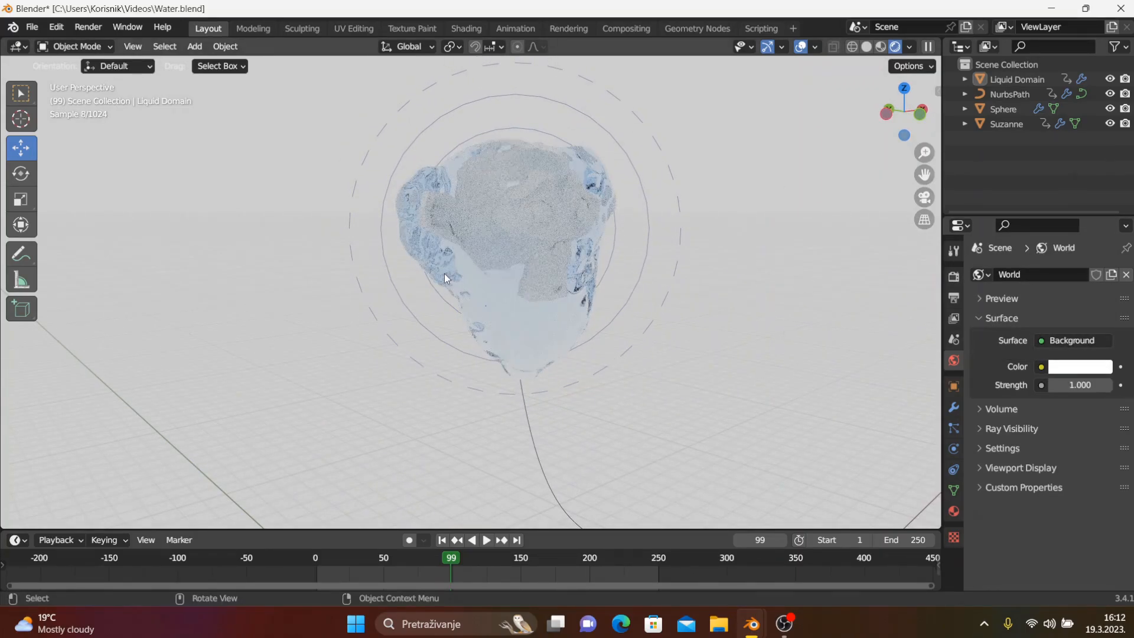
# Set the IOR of the liquid domain's Glass BSDF material to 1.333
pyautogui.click(954, 511)
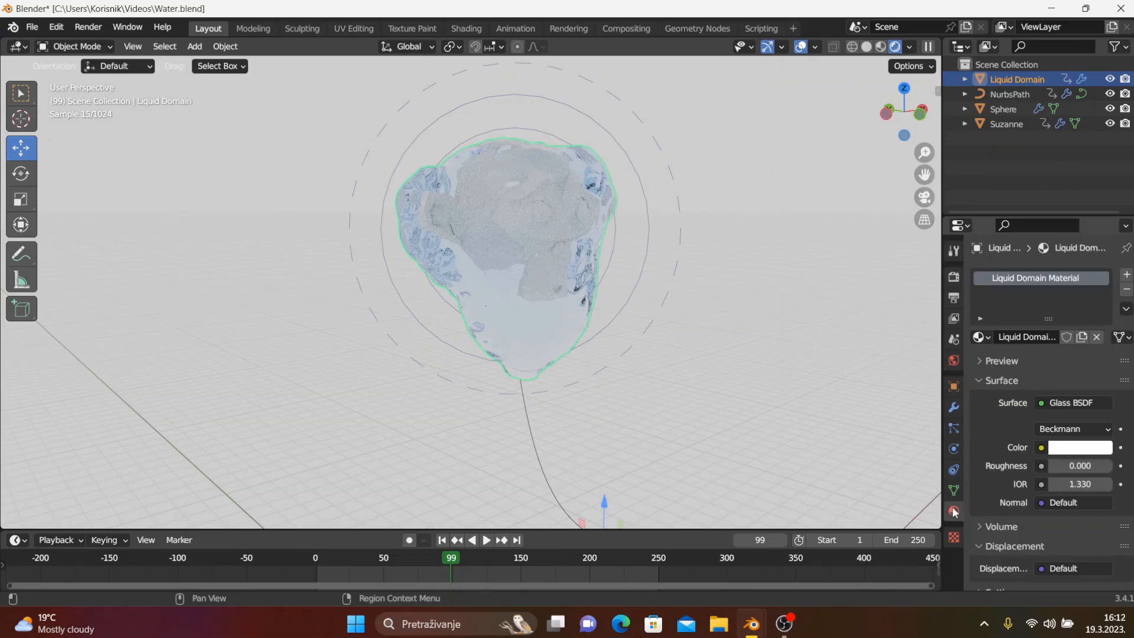
pyautogui.click(1081, 485)
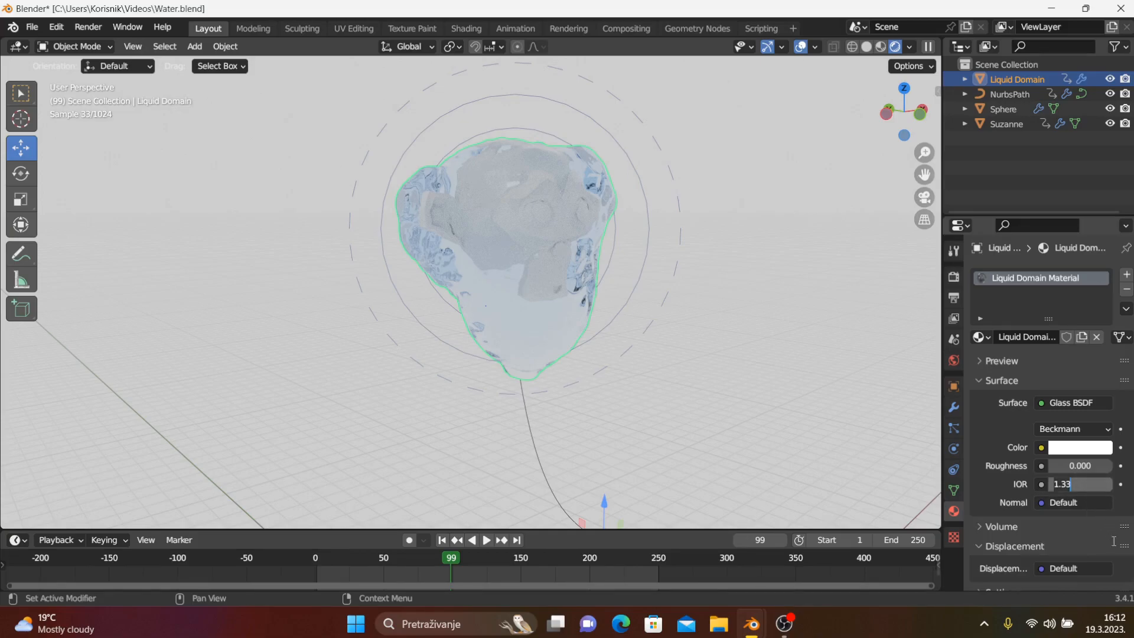
pyautogui.press('Right')
pyautogui.write('3')
pyautogui.press('Return')
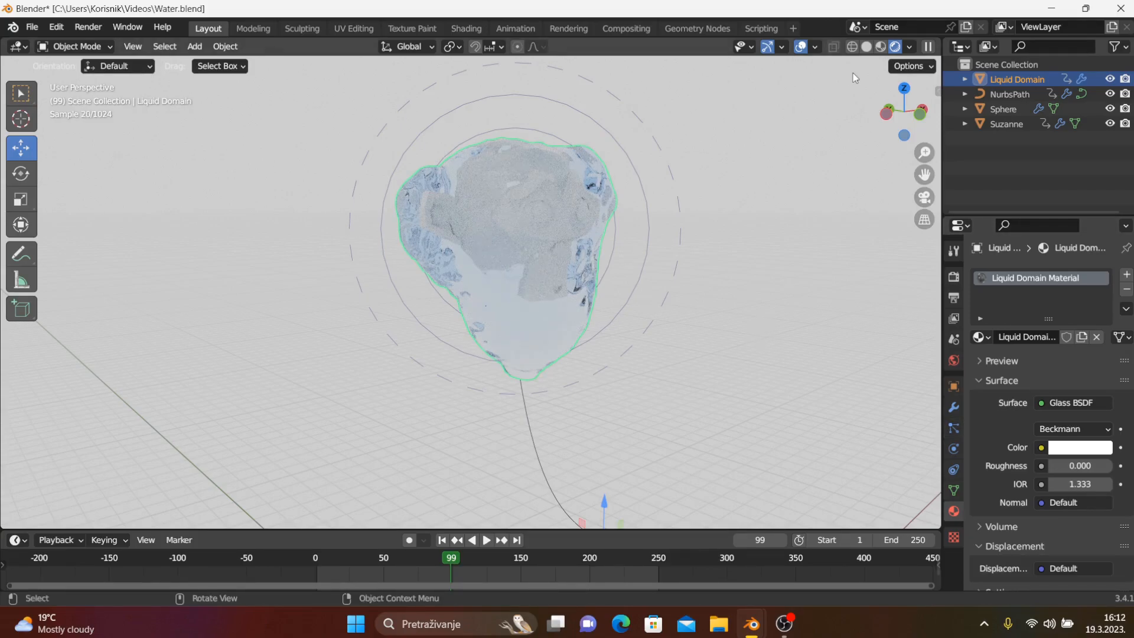
# Switch the viewport back to material preview, clear the selection, and examine the liquid around Suzanne from several distances
pyautogui.click(881, 47)
pyautogui.moveTo(628, 218); pyautogui.dragTo(427, 240, button='middle')
pyautogui.scroll(-7, 427, 241)
pyautogui.click(320, 241)
pyautogui.moveTo(402, 283); pyautogui.dragTo(489, 308, button='middle')
pyautogui.scroll(9, 471, 298)
pyautogui.scroll(-4, 345, 299)
pyautogui.scroll(2, 489, 308)
pyautogui.scroll(-2, 490, 307)
pyautogui.scroll(-5, 493, 413)
pyautogui.scroll(2, 485, 388)
# Play the simulation on to frame 111 and examine the liquid bursting away from Suzanne
pyautogui.press('space')
pyautogui.moveTo(468, 407); pyautogui.dragTo(408, 318, button='middle')
pyautogui.press('space')
pyautogui.scroll(2, 414, 329)
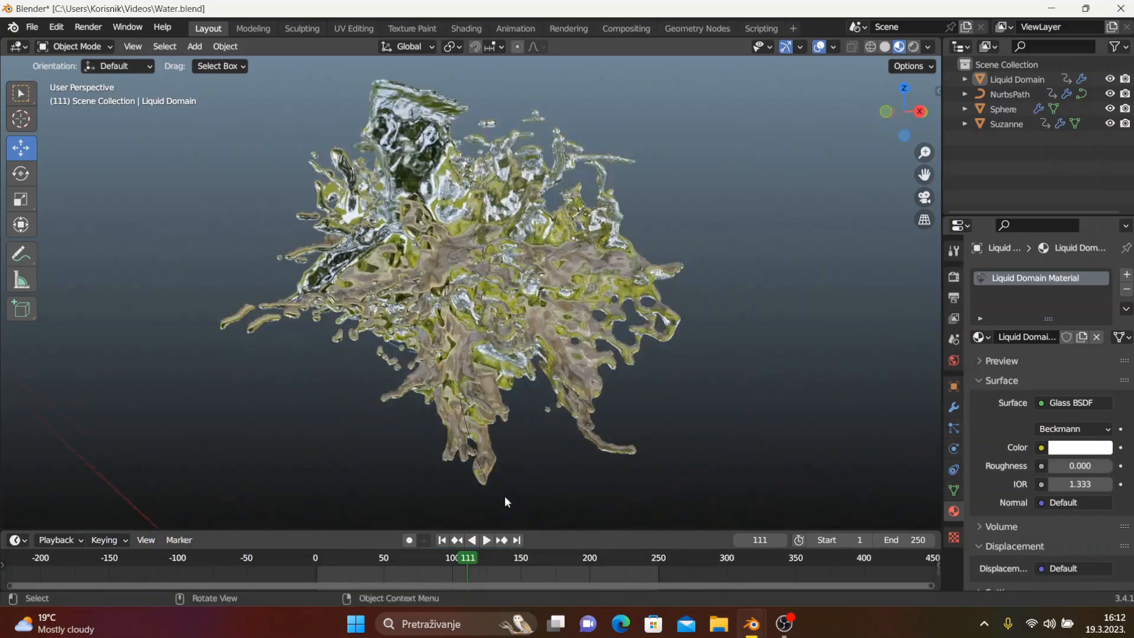
# Step back to frame 90, select the liquid domain, and examine the liquid's shape around Suzanne
pyautogui.press('Left')
pyautogui.press('Left')
pyautogui.press('Left')
pyautogui.press('Left')
pyautogui.press('Left')
pyautogui.press('Left')
pyautogui.press('Left')
pyautogui.press('Left')
pyautogui.press('Left')
pyautogui.press('Left')
pyautogui.press('Left')
pyautogui.press('Left')
pyautogui.press('Left')
pyautogui.press('Left')
pyautogui.press('Left')
pyautogui.press('Left')
pyautogui.press('Left')
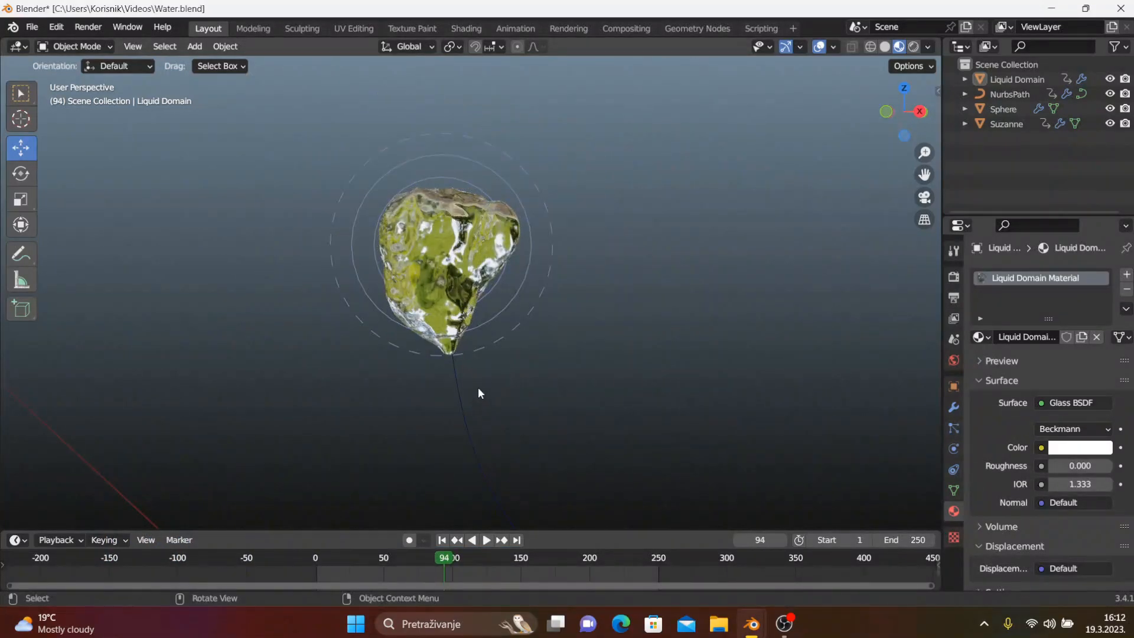
pyautogui.press('Left')
pyautogui.press('Left')
pyautogui.press('Left')
pyautogui.press('Left')
pyautogui.moveTo(489, 325); pyautogui.dragTo(475, 336, button='middle')
pyautogui.scroll(1, 476, 335)
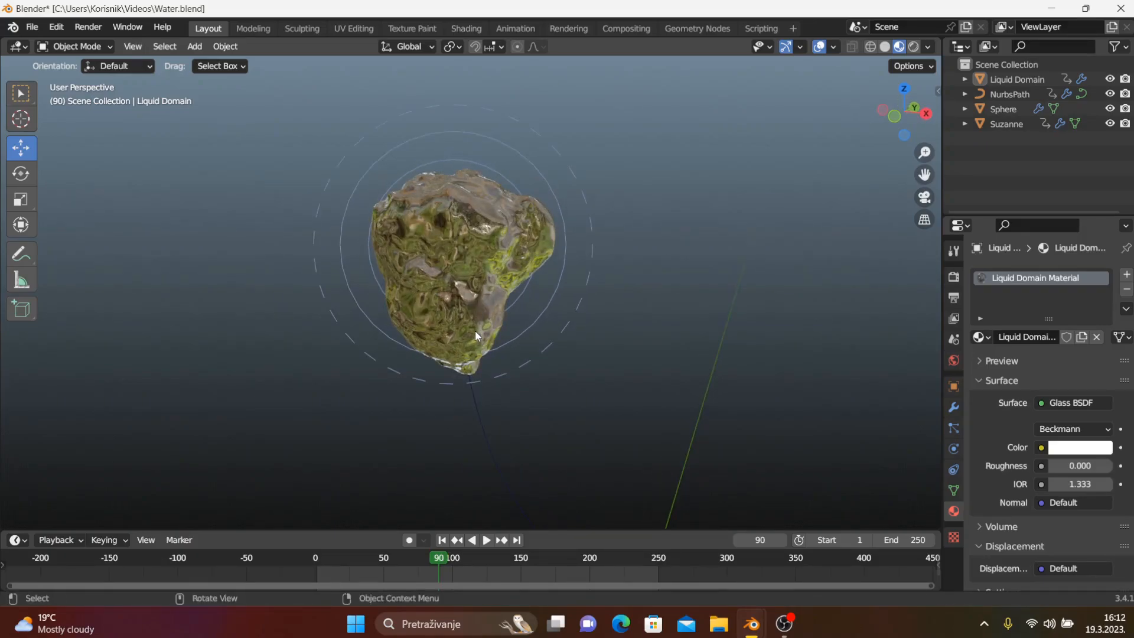
pyautogui.click(477, 331)
pyautogui.moveTo(476, 331); pyautogui.dragTo(464, 324, button='middle')
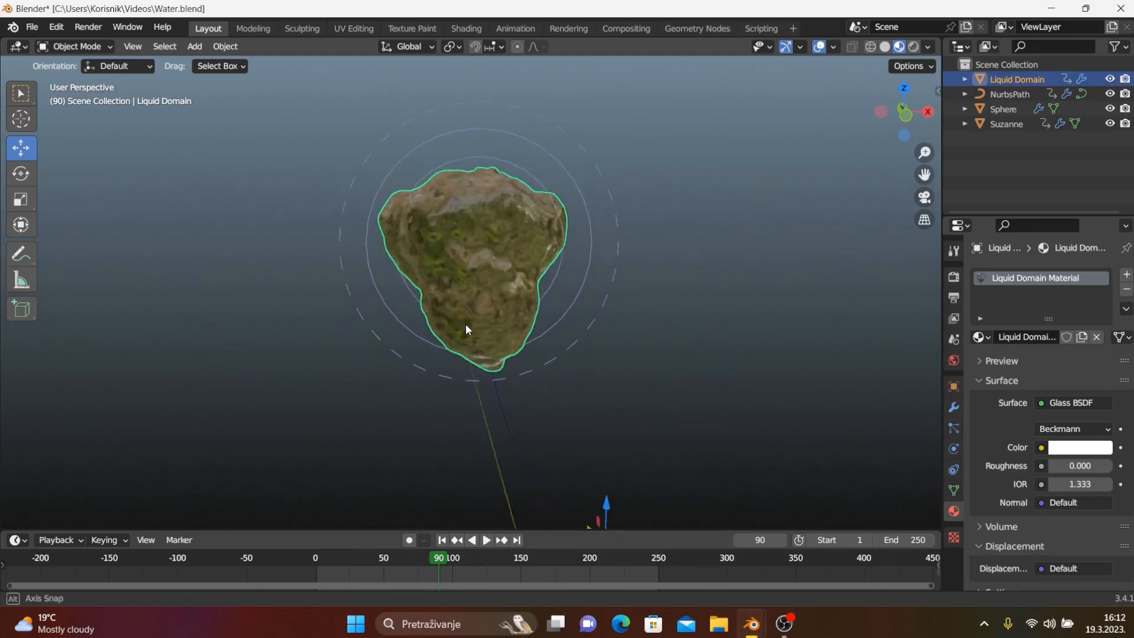
# Switch to the Animation workspace, turn the camera viewport area into a Graph Editor, and widen it
pyautogui.scroll(6, 466, 324)
pyautogui.scroll(-7, 419, 148)
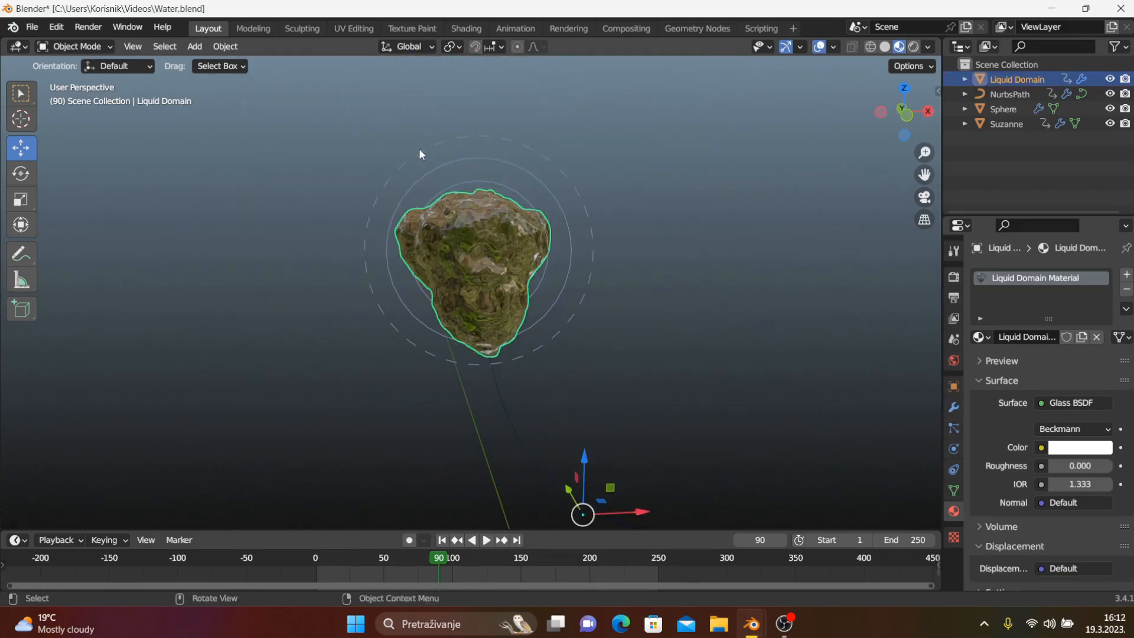
pyautogui.click(503, 25)
pyautogui.click(19, 46)
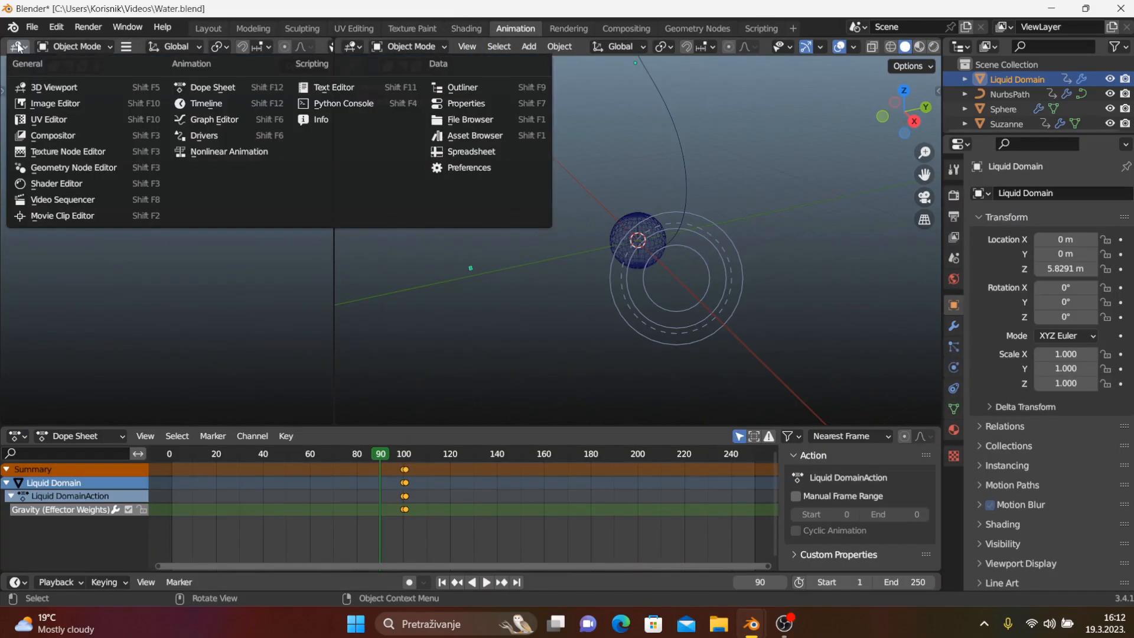
pyautogui.click(198, 121)
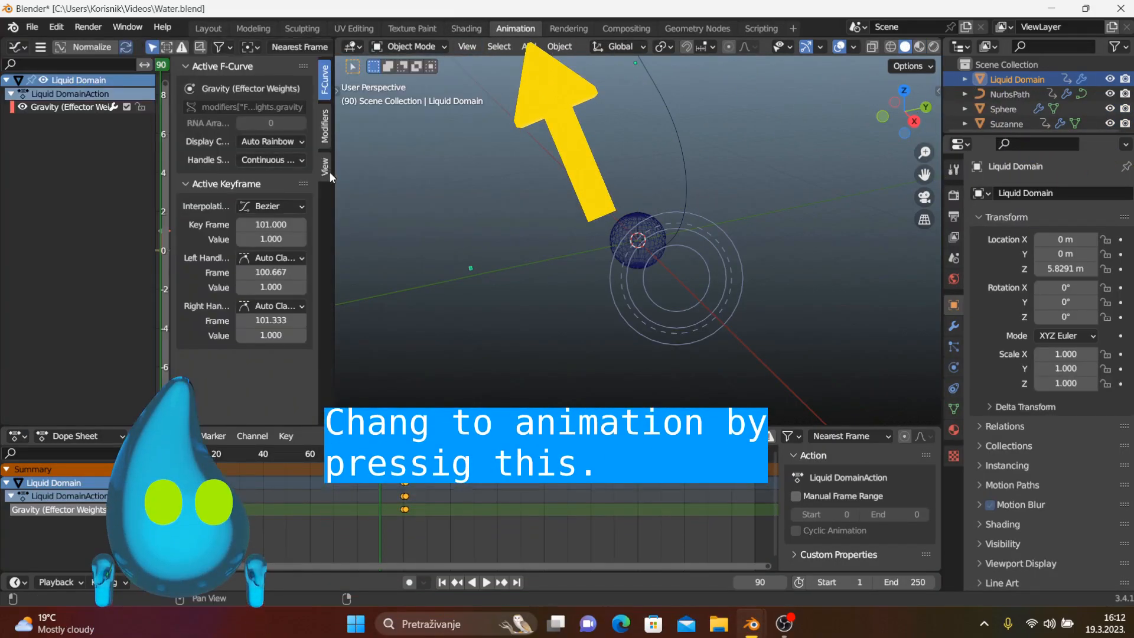
pyautogui.moveTo(334, 204); pyautogui.dragTo(510, 203)
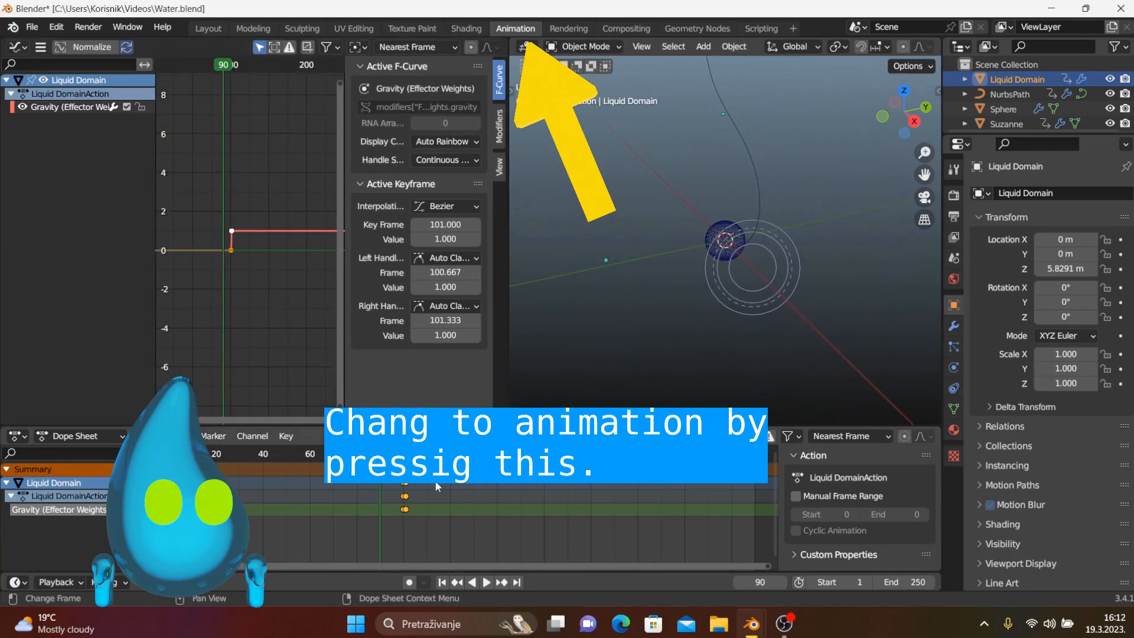
# Insert a Location keyframe for the liquid domain at frame 90
pyautogui.moveTo(435, 479); pyautogui.dragTo(521, 479, button='middle')
pyautogui.press('i')
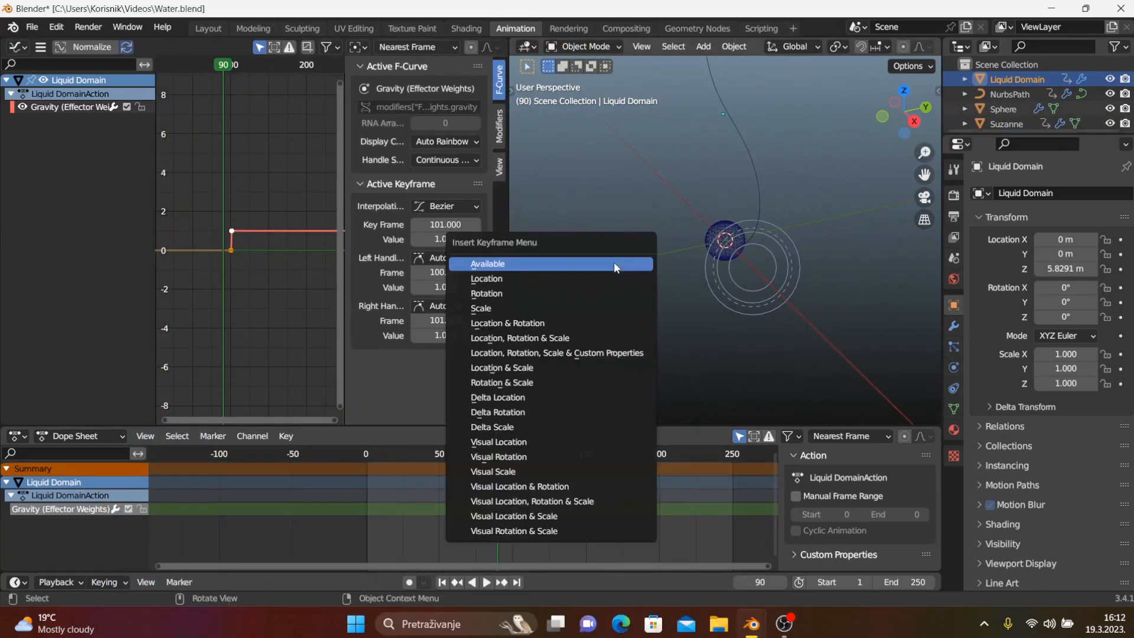
pyautogui.click(530, 338)
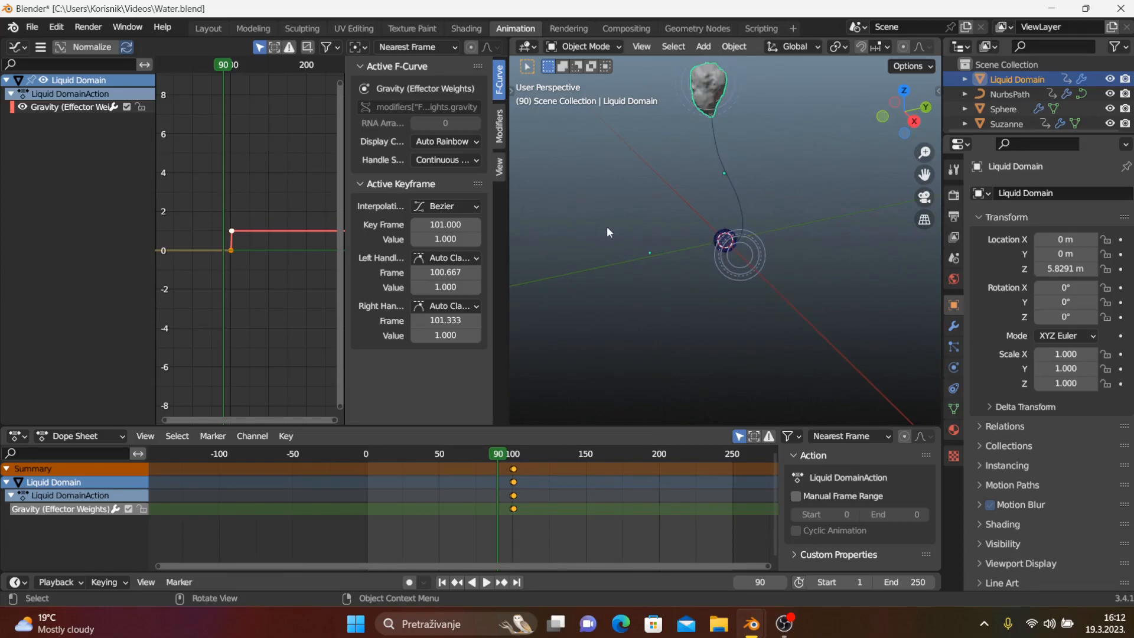
pyautogui.press('i')
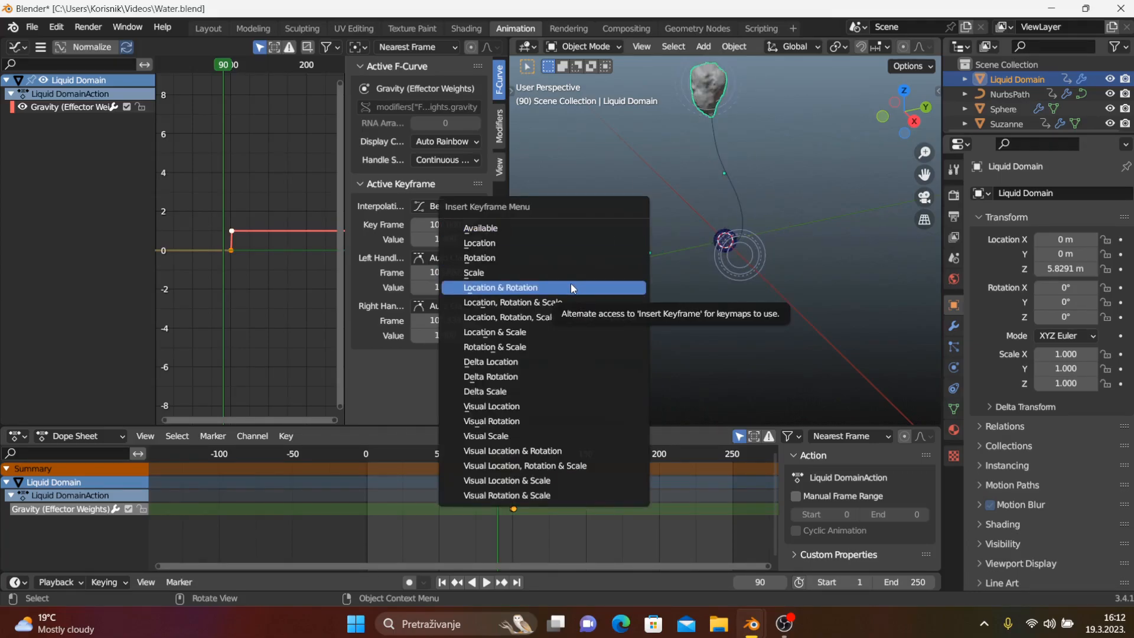
pyautogui.click(499, 241)
# Expand the liquid domain's Object Transforms channels and add a Noise modifier to the X Location curve
pyautogui.scroll(11, 211, 243)
pyautogui.moveTo(211, 246); pyautogui.dragTo(313, 258, button='middle')
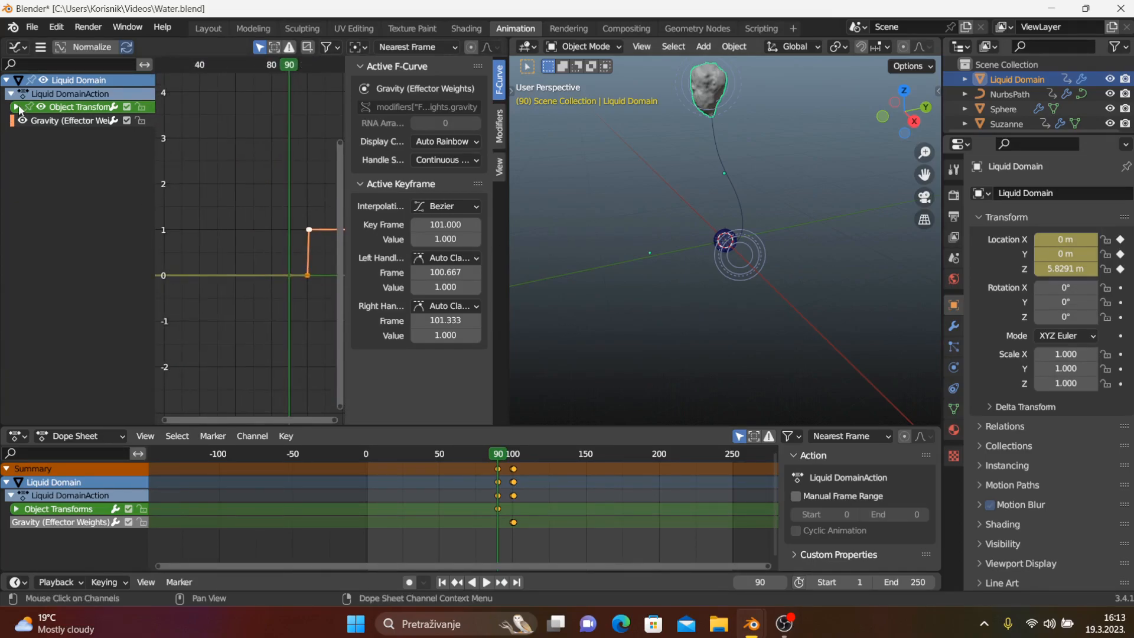
pyautogui.click(17, 107)
pyautogui.click(54, 121)
pyautogui.click(56, 145)
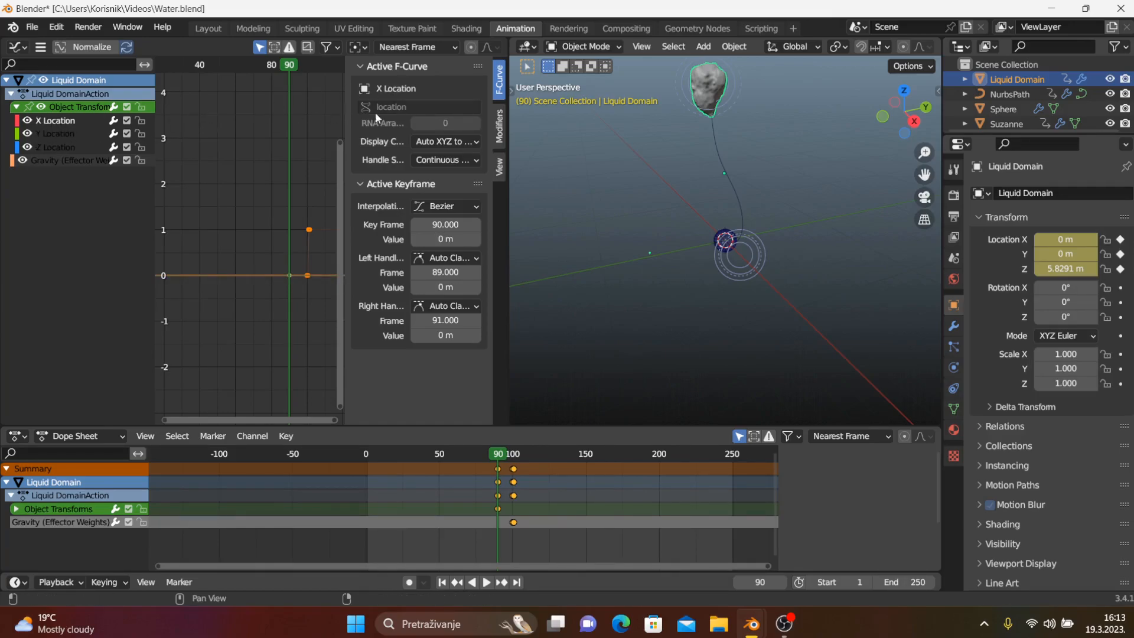
pyautogui.click(499, 127)
pyautogui.click(382, 69)
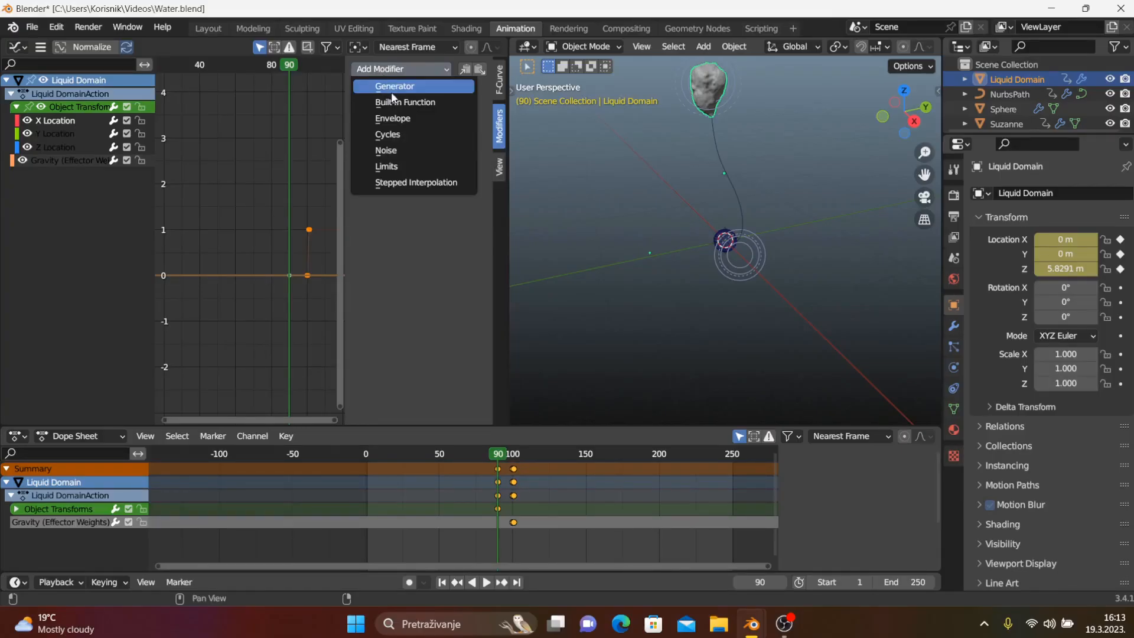
pyautogui.click(387, 150)
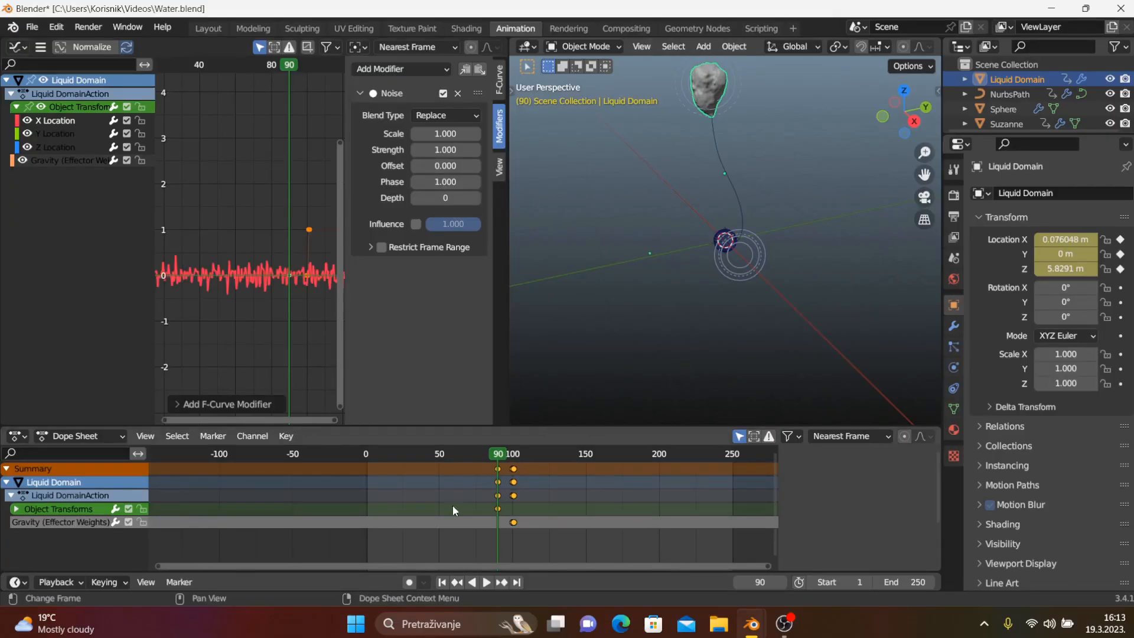
# Clear the selection and replay the simulation from the first frame to examine how the noise shakes the liquid
pyautogui.click(450, 587)
pyautogui.moveTo(615, 358); pyautogui.dragTo(608, 246, button='middle')
pyautogui.click(587, 195)
pyautogui.press('space')
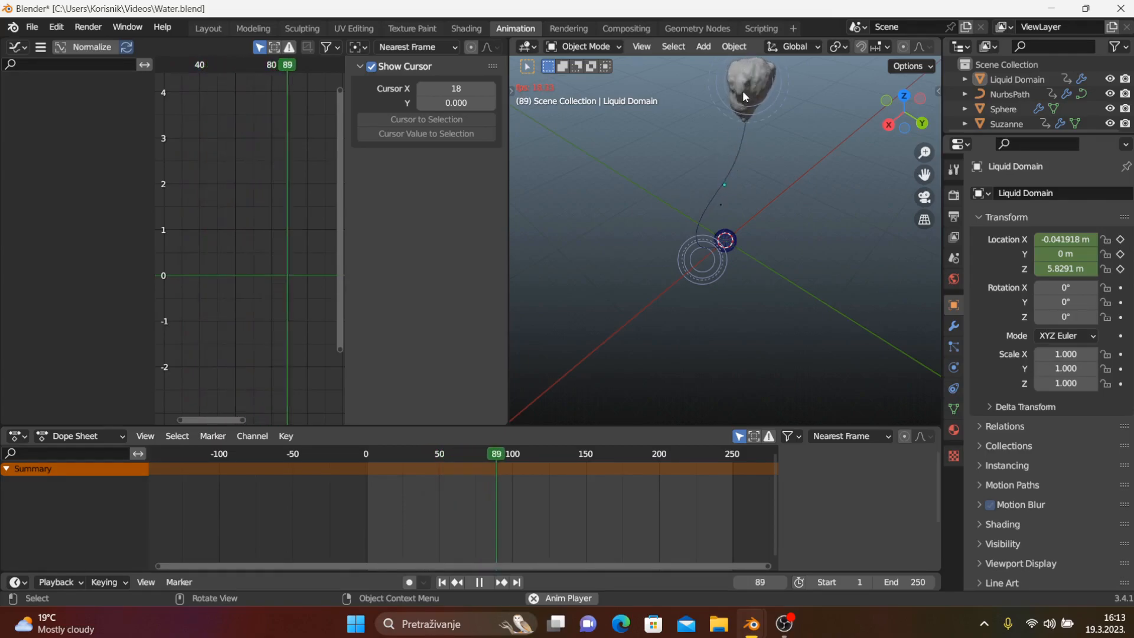
pyautogui.click(446, 583)
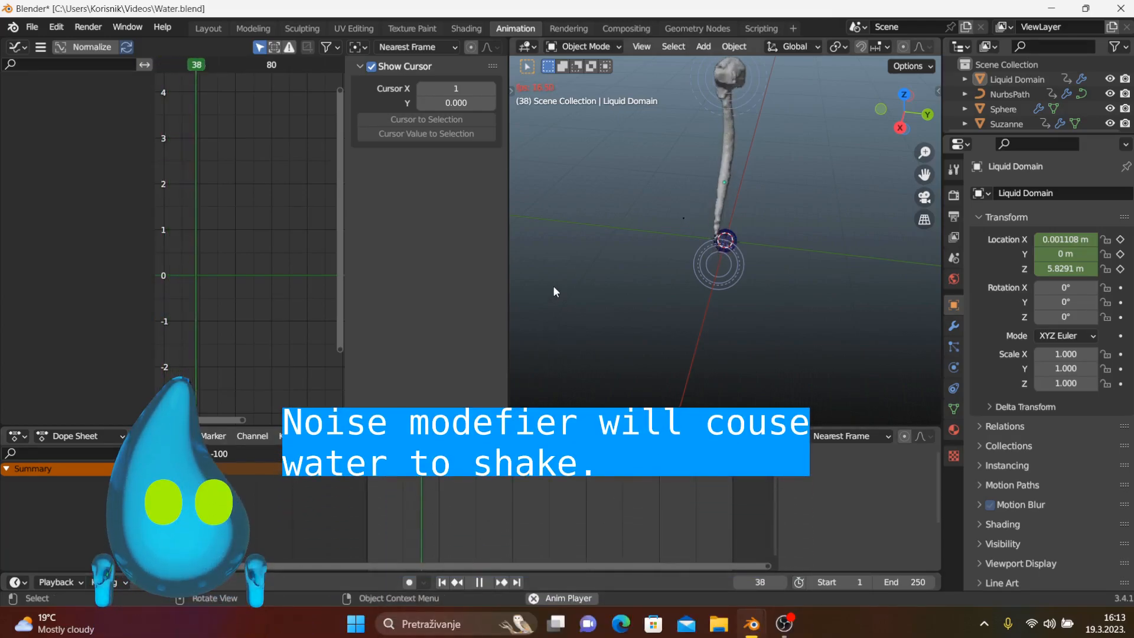
pyautogui.click(444, 583)
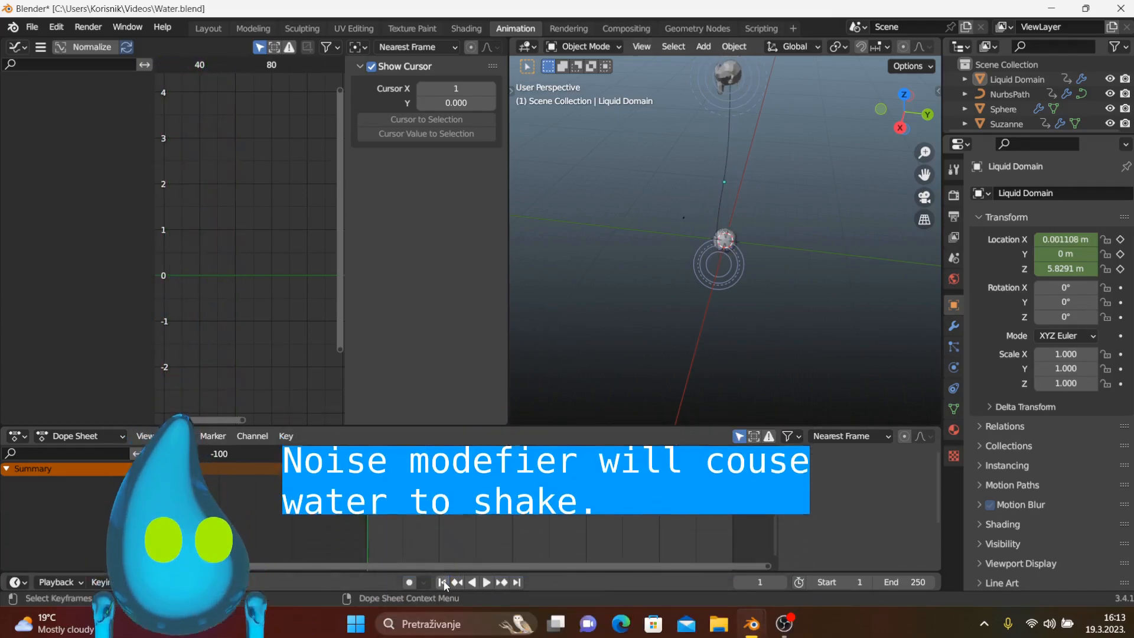
# Play the simulation from frame 1 with a closer view of Suzanne and stop at frame 80
pyautogui.moveTo(598, 283); pyautogui.dragTo(689, 285, button='middle')
pyautogui.press('space')
pyautogui.scroll(5, 612, 256)
pyautogui.keyDown('shift'); pyautogui.moveTo(638, 194); pyautogui.dragTo(668, 225, button='middle'); pyautogui.keyUp('shift')
pyautogui.moveTo(477, 467); pyautogui.dragTo(558, 472, button='middle')
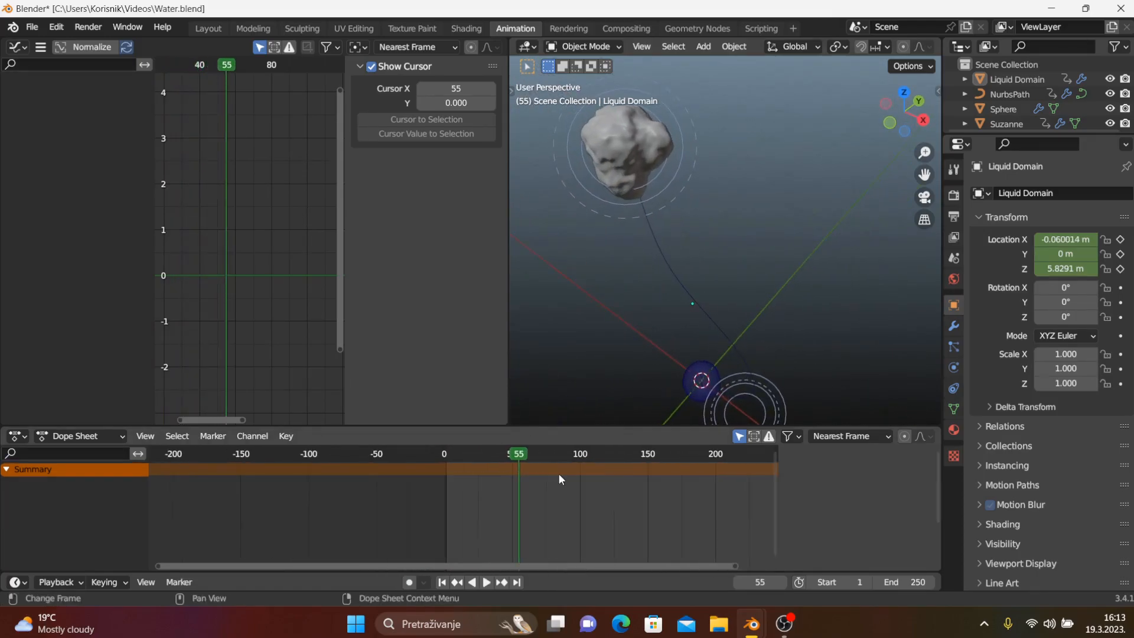
pyautogui.press('space')
pyautogui.press('space')
pyautogui.press('space')
pyautogui.press('space')
pyautogui.press('Left')
pyautogui.press('Left')
pyautogui.press('Right')
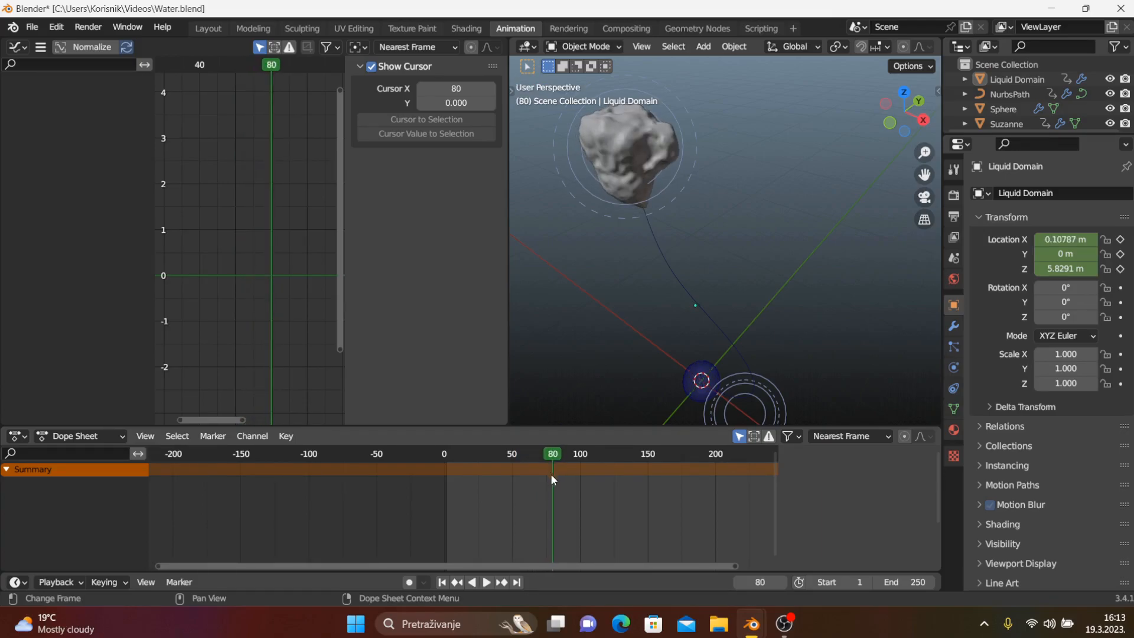
# Select the liquid domain and restrict the X Location Noise modifier's frame range, with the start at frame 80
pyautogui.moveTo(573, 479); pyautogui.dragTo(586, 484, button='middle')
pyautogui.scroll(-5, 288, 285)
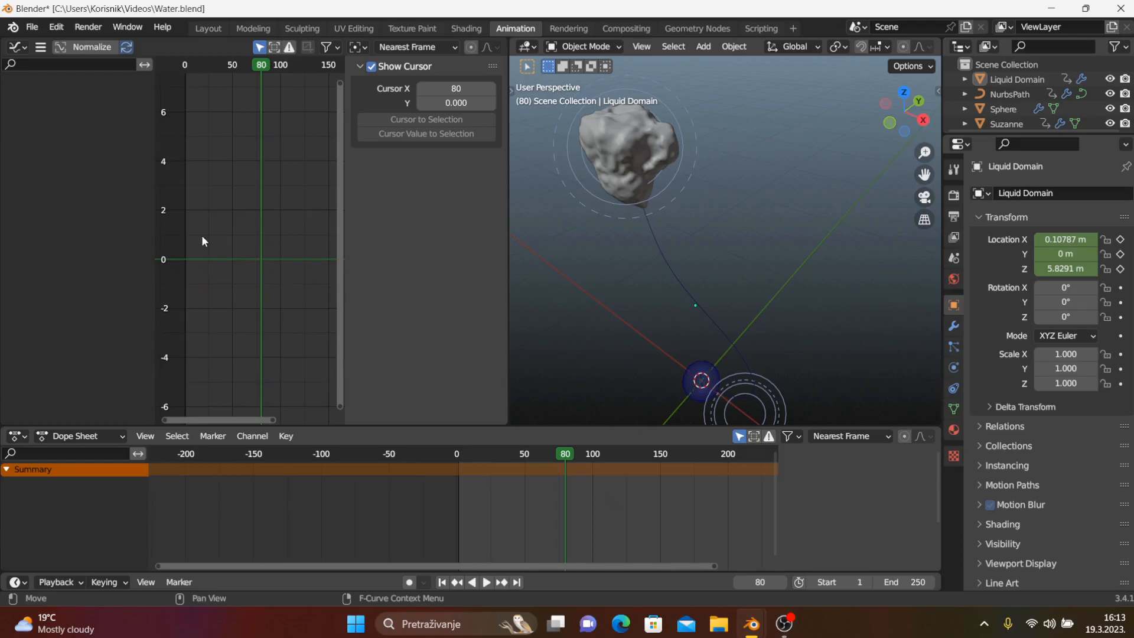
pyautogui.scroll(-2, 208, 238)
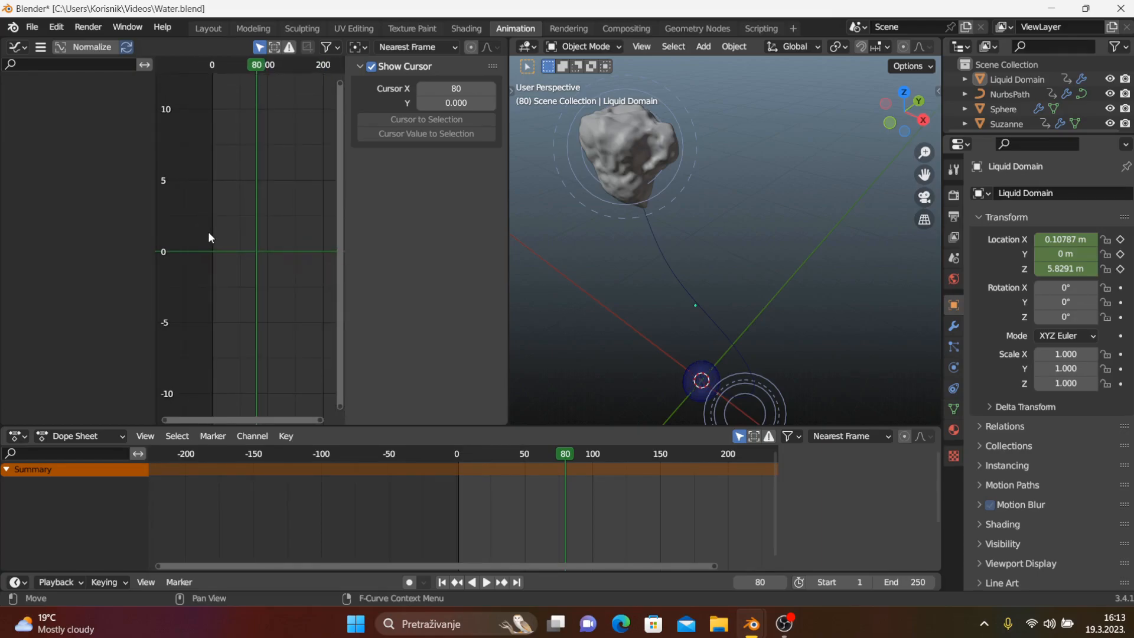
pyautogui.scroll(-2, 287, 208)
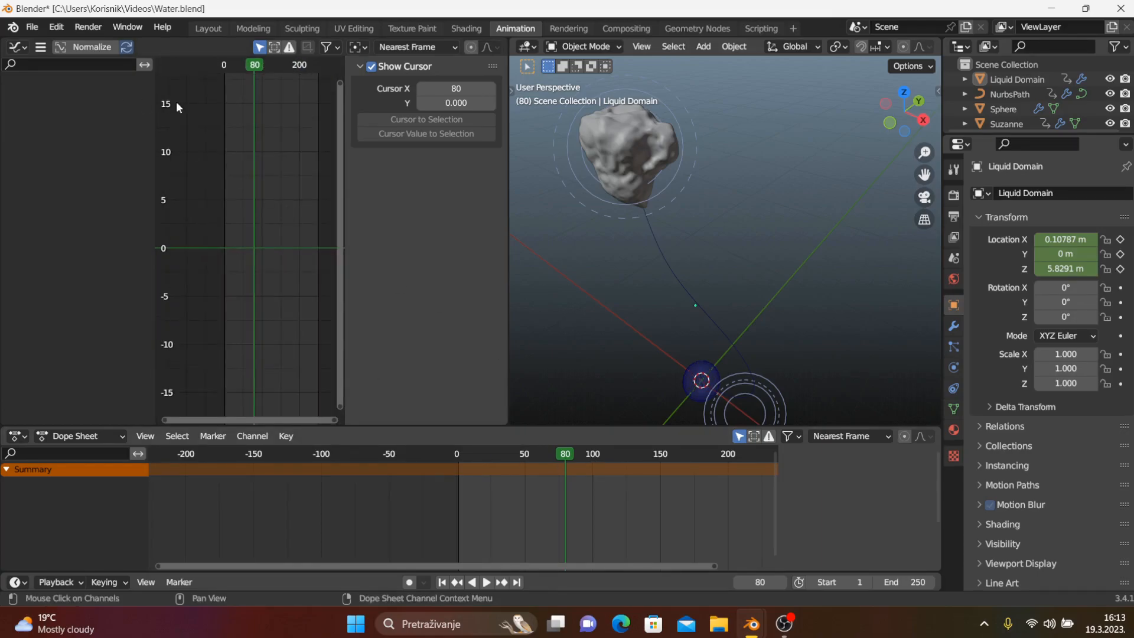
pyautogui.click(630, 139)
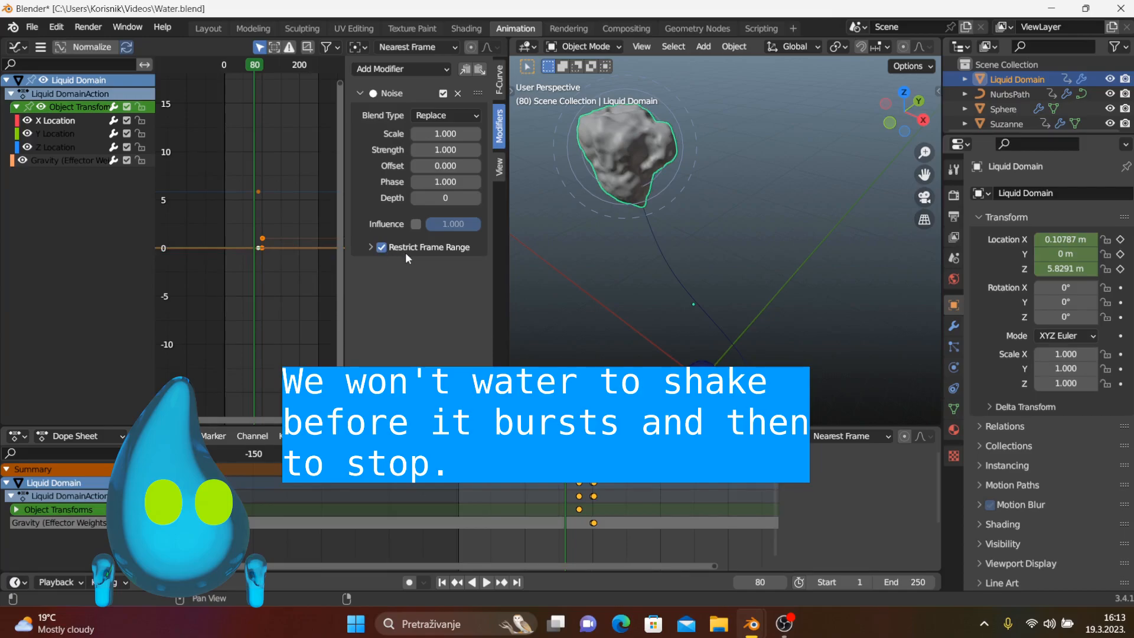
pyautogui.click(382, 247)
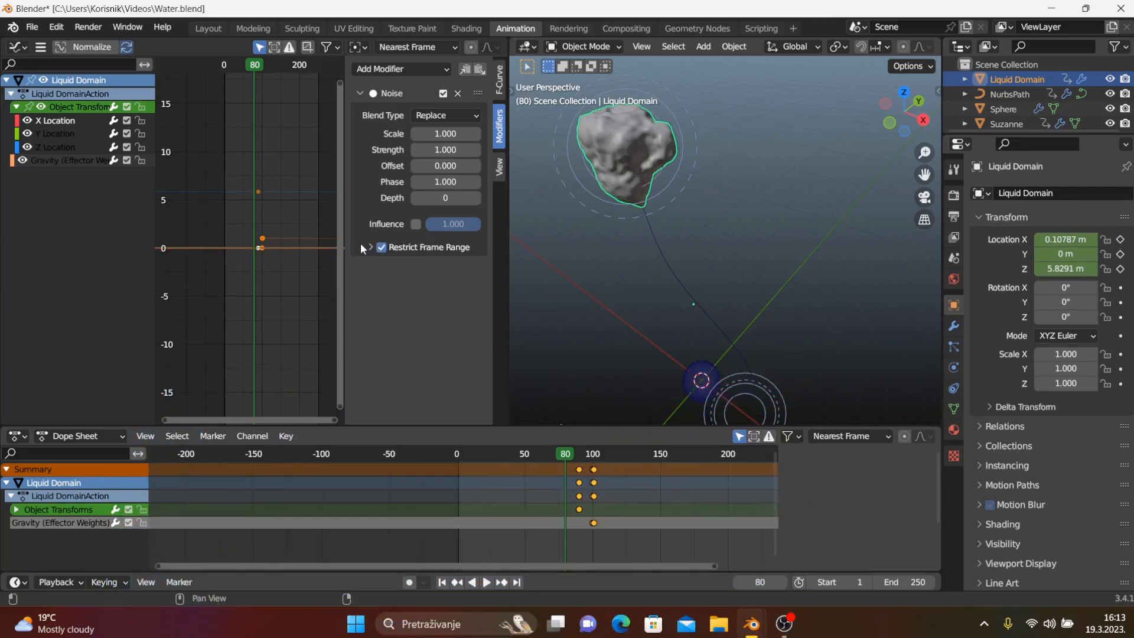
pyautogui.click(371, 247)
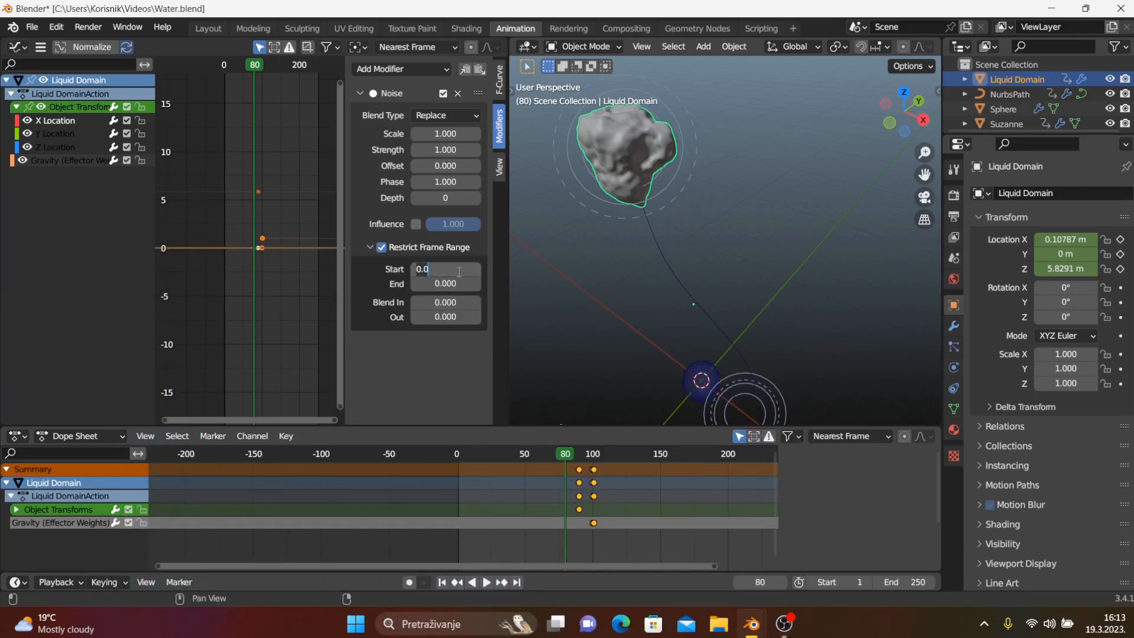
pyautogui.click(459, 271)
pyautogui.write('80')
pyautogui.press('Return')
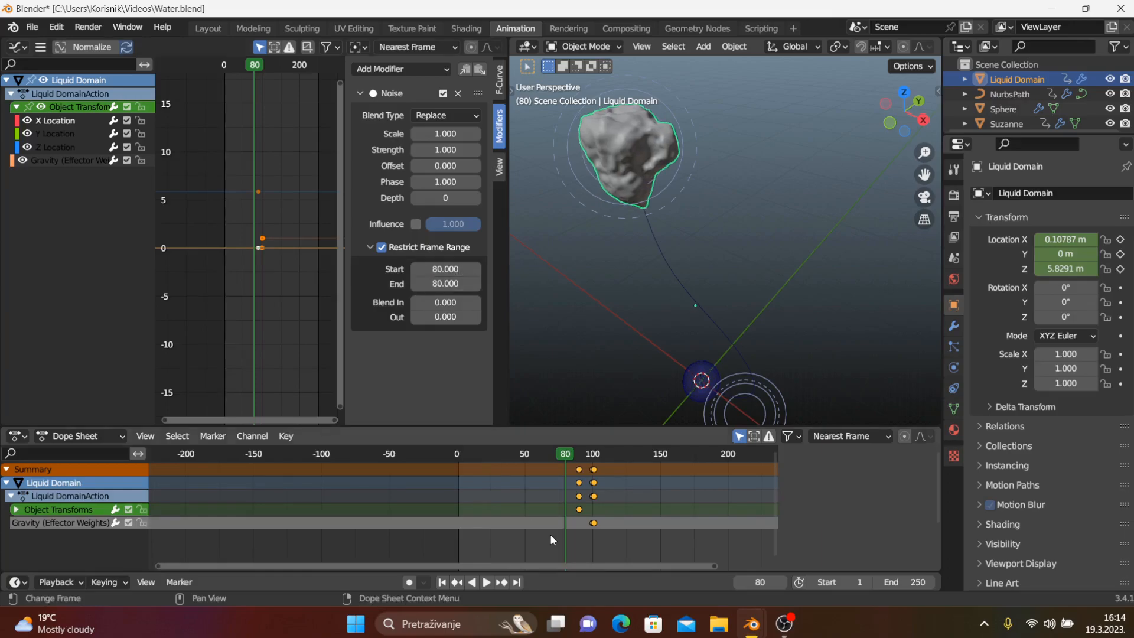
# Play on to find the burst frame and set the Noise modifier's range end to 100
pyautogui.press('space')
pyautogui.press('space')
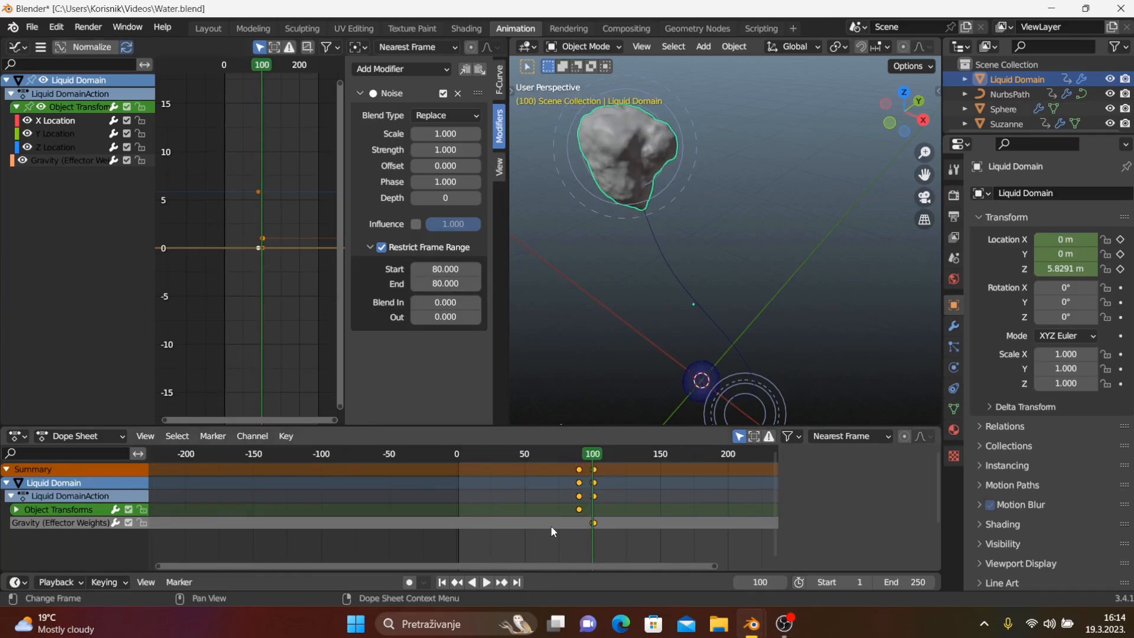
pyautogui.press('Right')
pyautogui.press('Right')
pyautogui.press('Left')
pyautogui.press('Left')
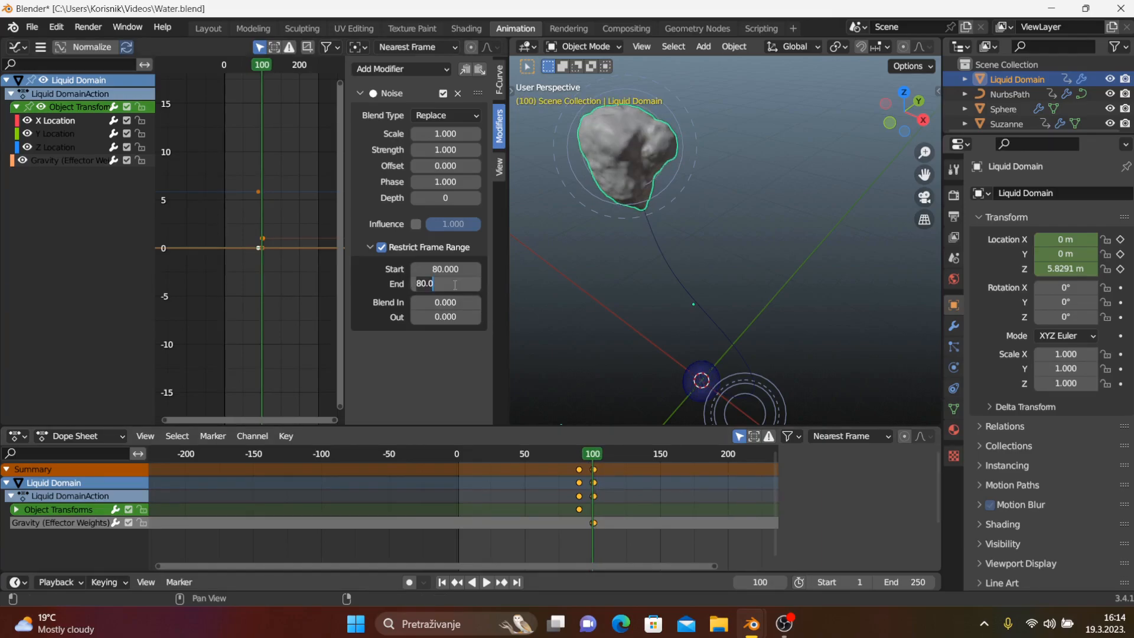
pyautogui.click(455, 286)
pyautogui.write('100')
pyautogui.press('Return')
# Try a Noise strength of 4.5 and step through the frames around 93 to check the shaking
pyautogui.click(587, 455)
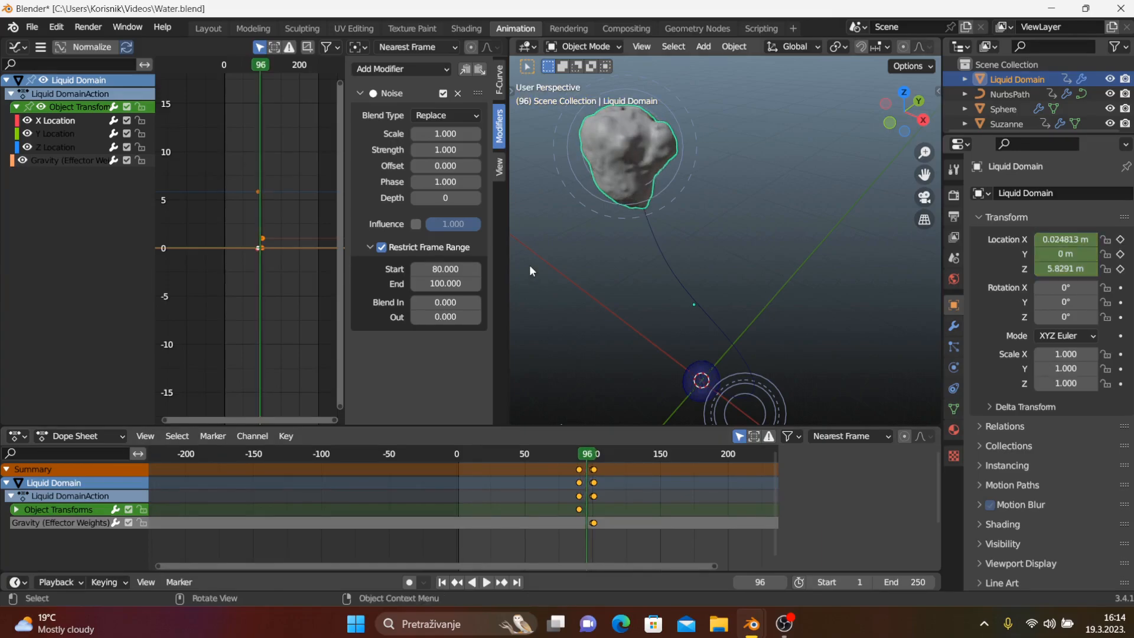
pyautogui.press('Left')
pyautogui.press('Left')
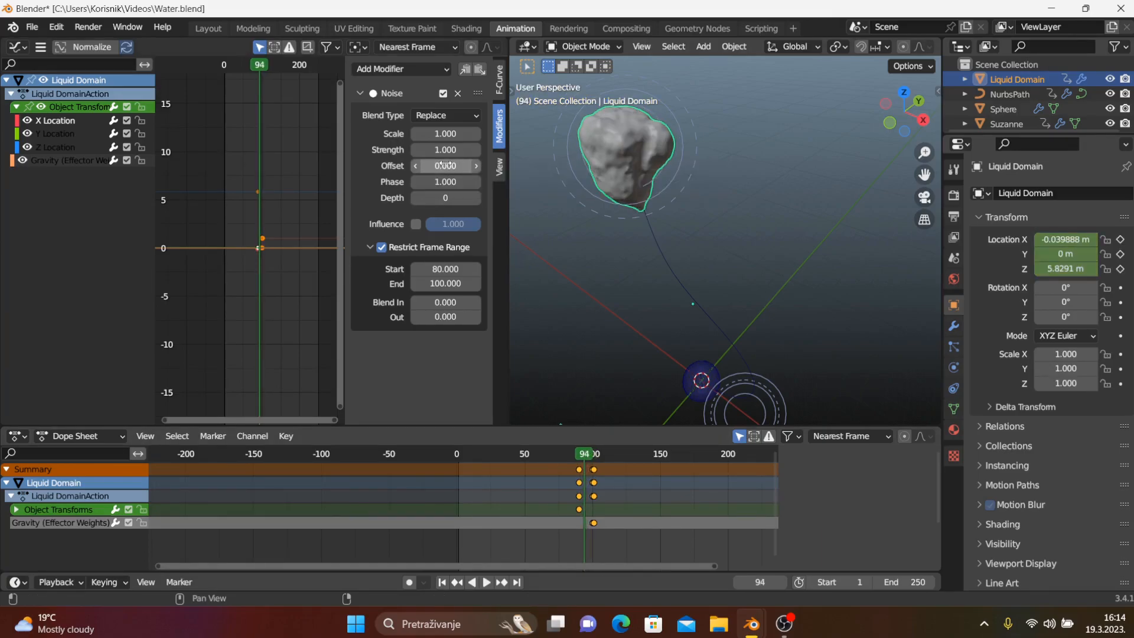
pyautogui.moveTo(445, 146); pyautogui.dragTo(449, 146)
pyautogui.press('Left')
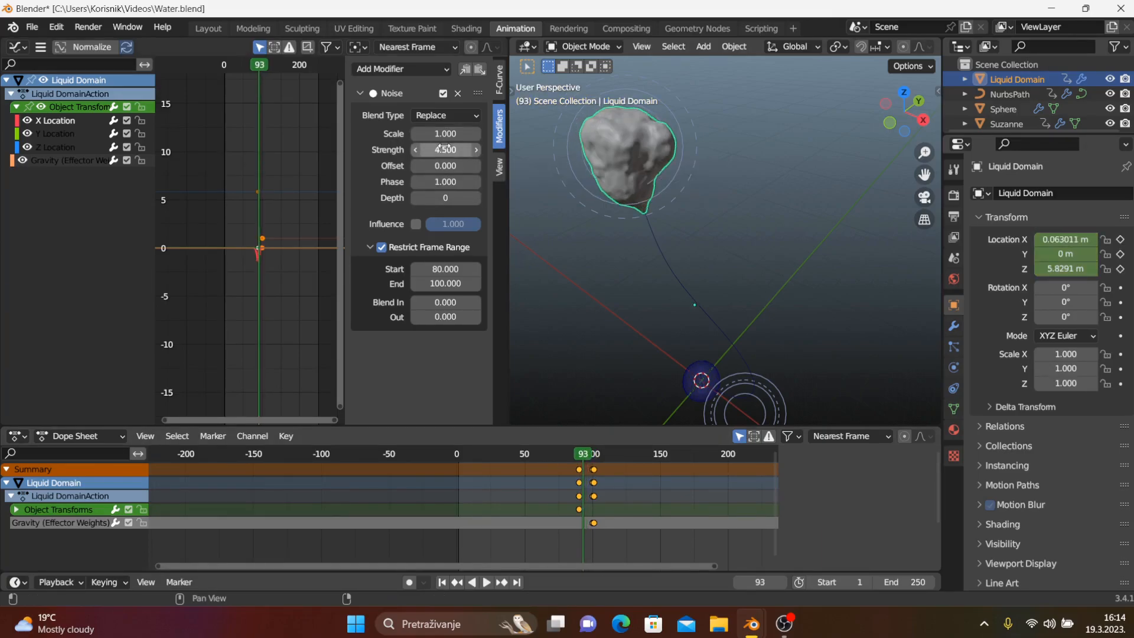
pyautogui.press('Right')
pyautogui.press('Right')
pyautogui.press('Right')
pyautogui.press('Right')
pyautogui.press('Right')
pyautogui.press('Right')
pyautogui.press('Right')
pyautogui.press('Right')
pyautogui.press('Right')
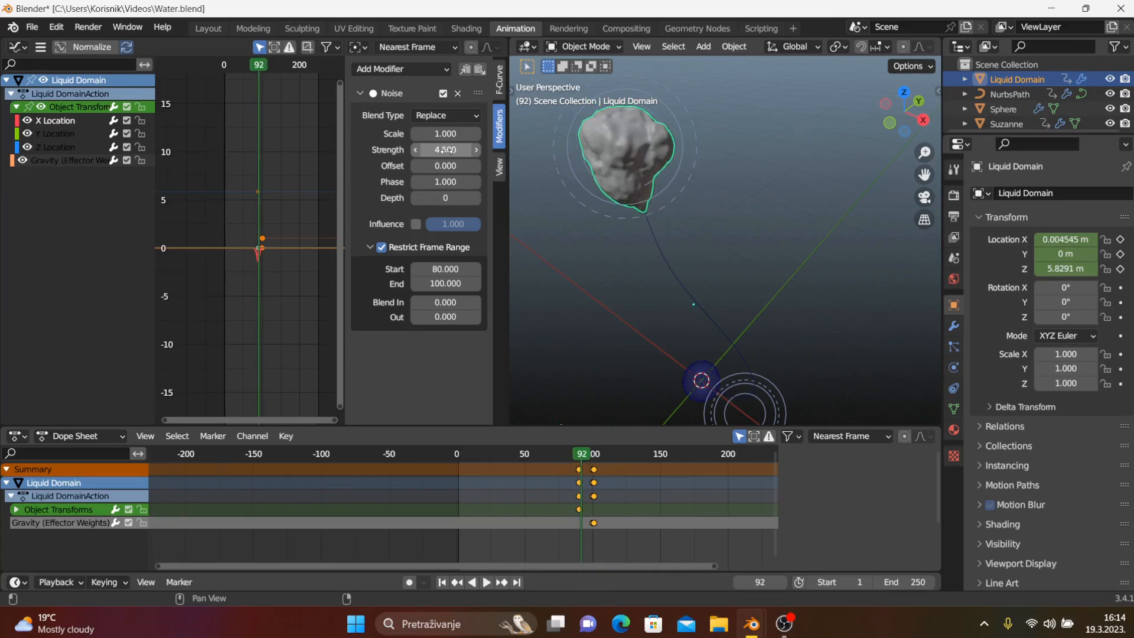
# Set the X Location Noise modifier's strength to 2 and play the simulation
pyautogui.press('Left')
pyautogui.press('Left')
pyautogui.press('Left')
pyautogui.press('Left')
pyautogui.press('Left')
pyautogui.press('Left')
pyautogui.press('Left')
pyautogui.press('Left')
pyautogui.press('space')
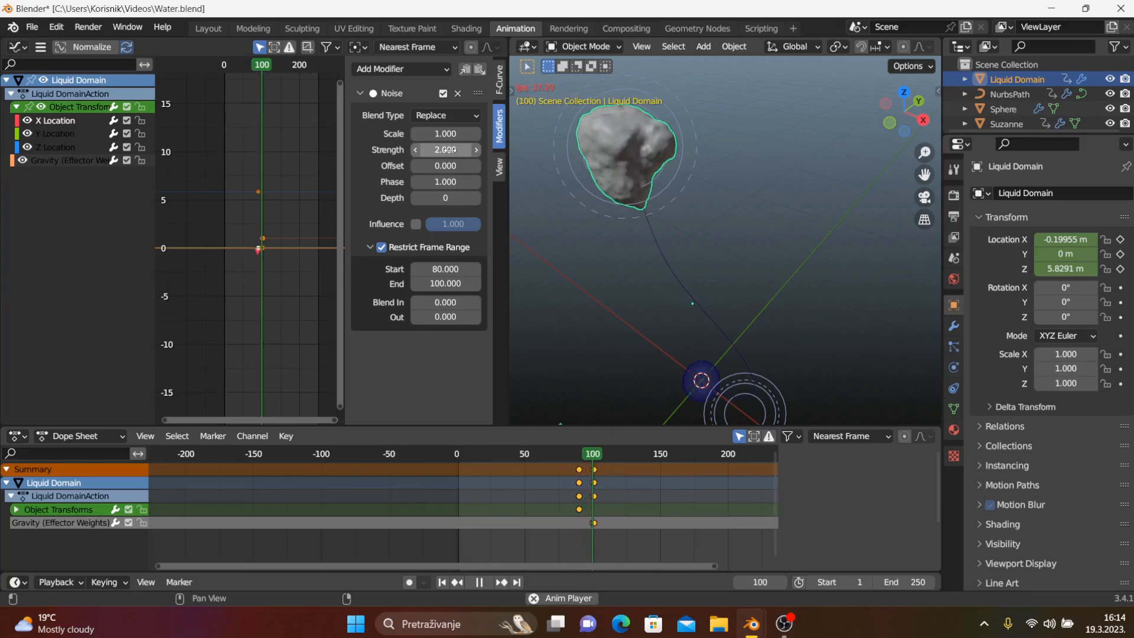
# Replay the simulation repeatedly from shortly before frame 90 to examine the shaking, and stop at frame 95
pyautogui.click(573, 456)
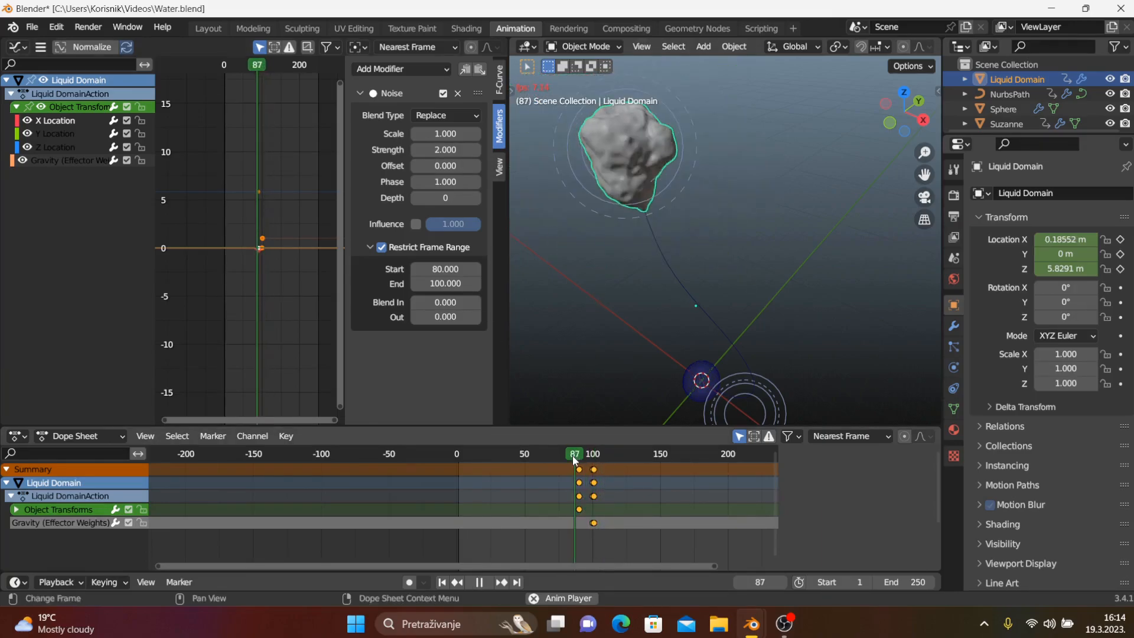
pyautogui.click(572, 455)
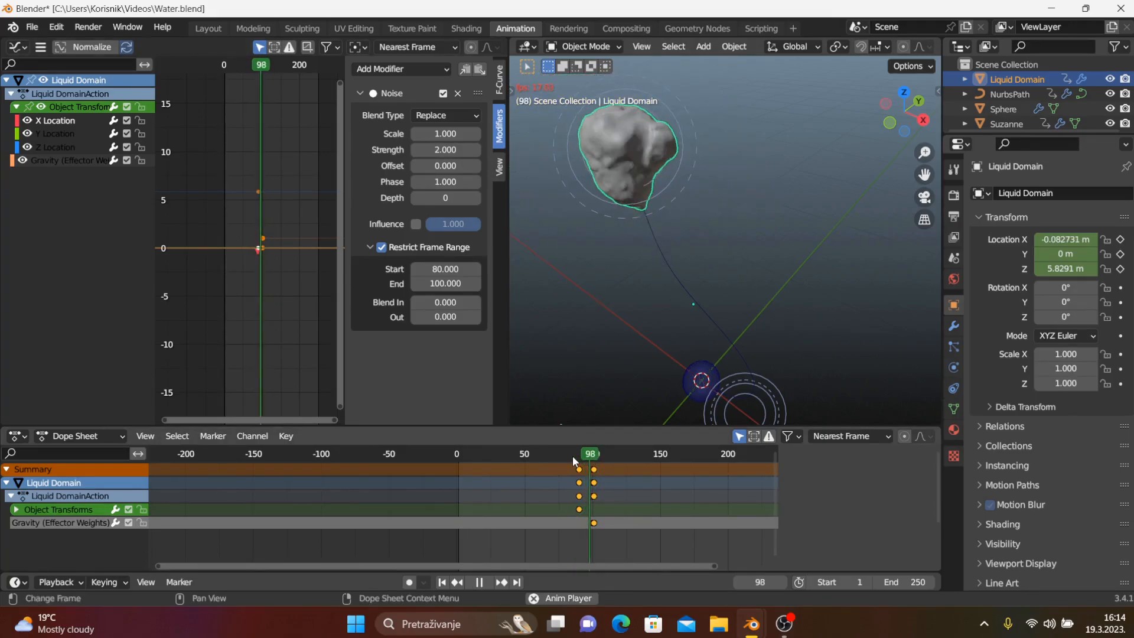
pyautogui.click(573, 455)
pyautogui.click(572, 455)
pyautogui.click(573, 456)
pyautogui.click(573, 456)
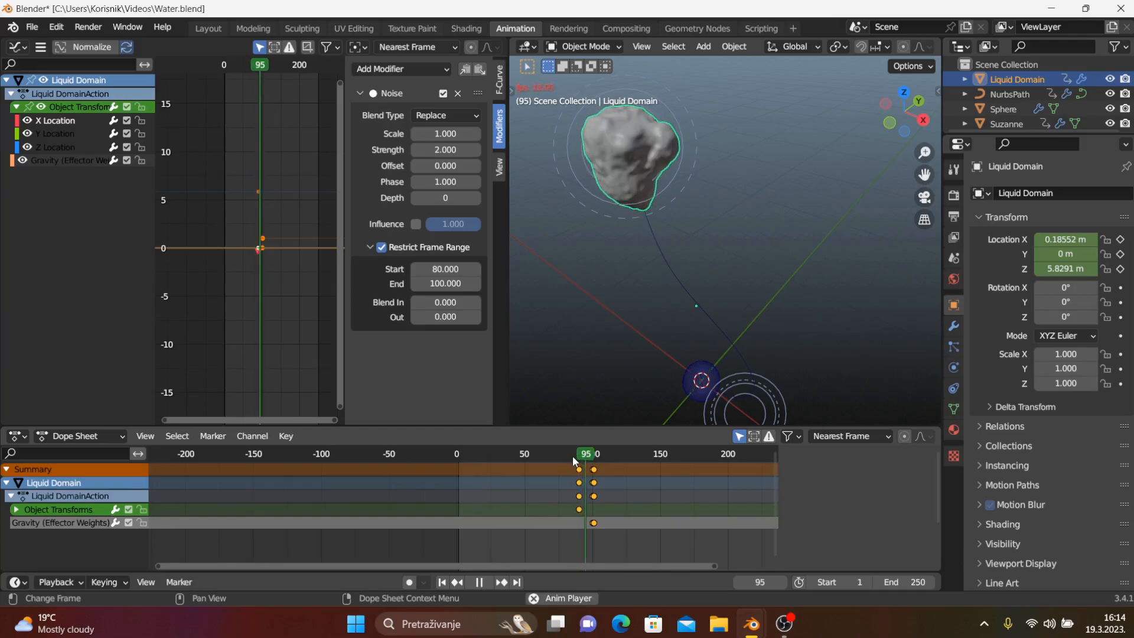
pyautogui.press('space')
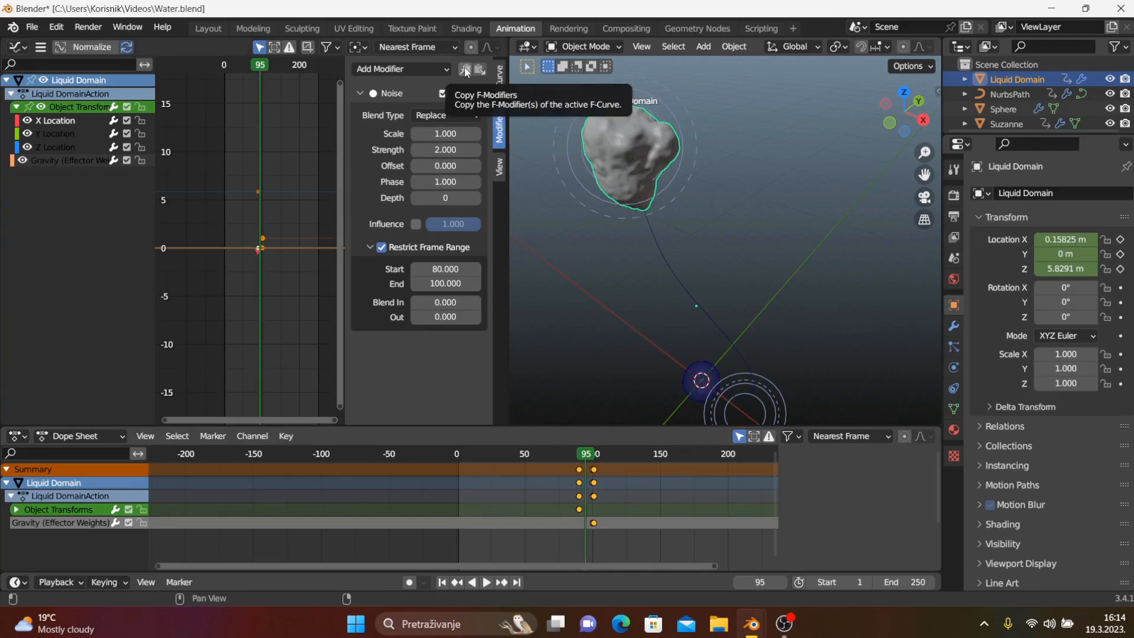
# Paste the copied Noise modifier onto the Y Location curve and raise its phase beyond 2.6
pyautogui.click(44, 134)
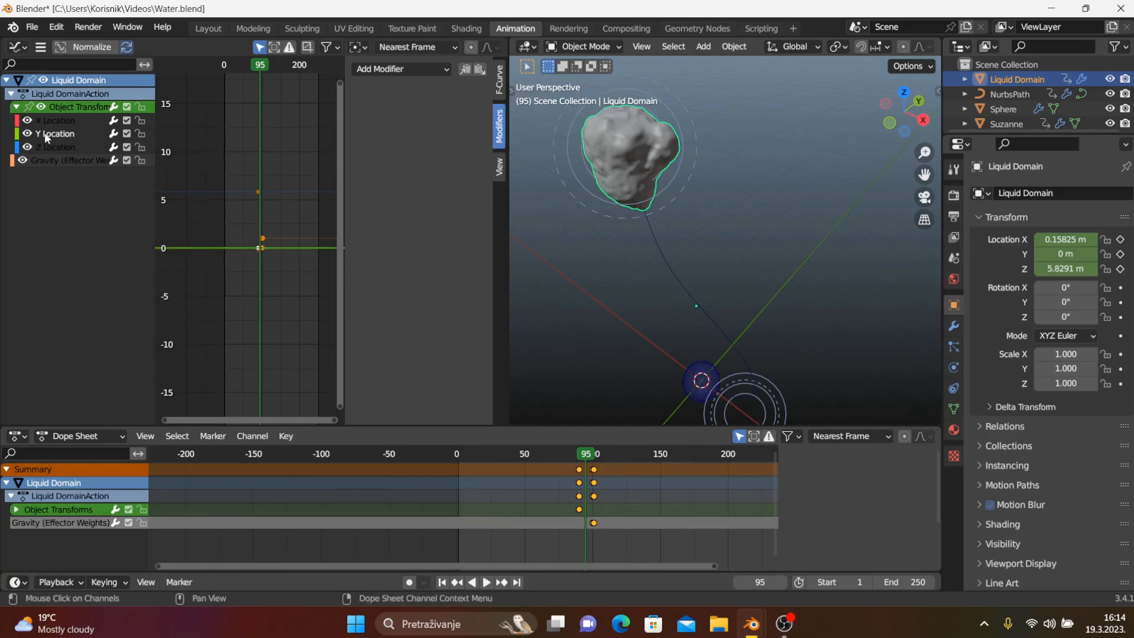
pyautogui.click(480, 69)
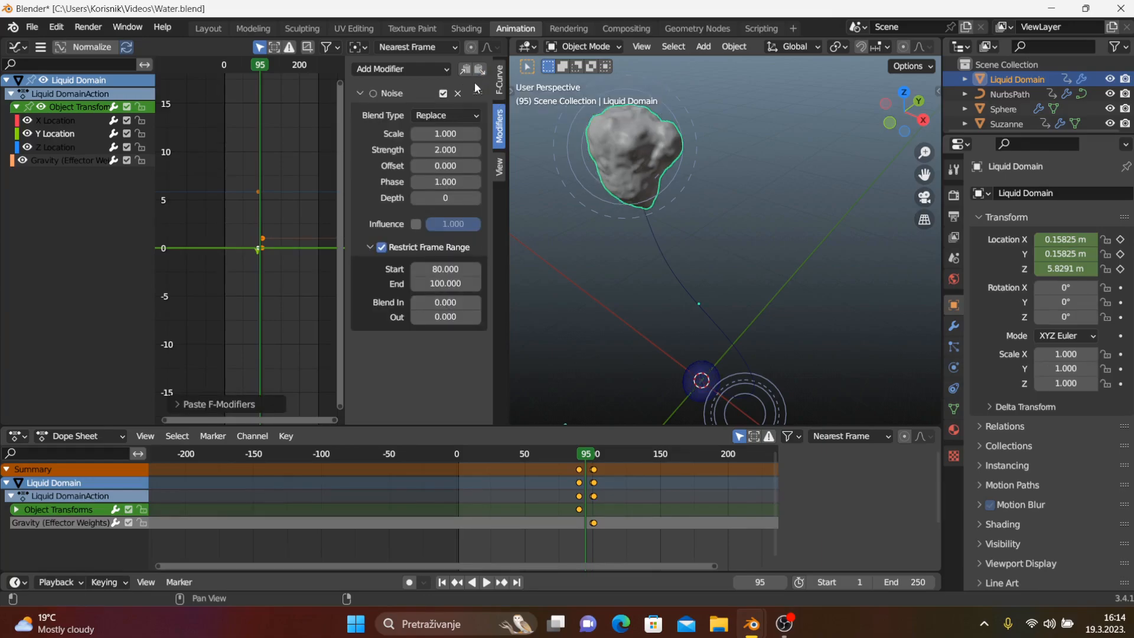
pyautogui.click(476, 182)
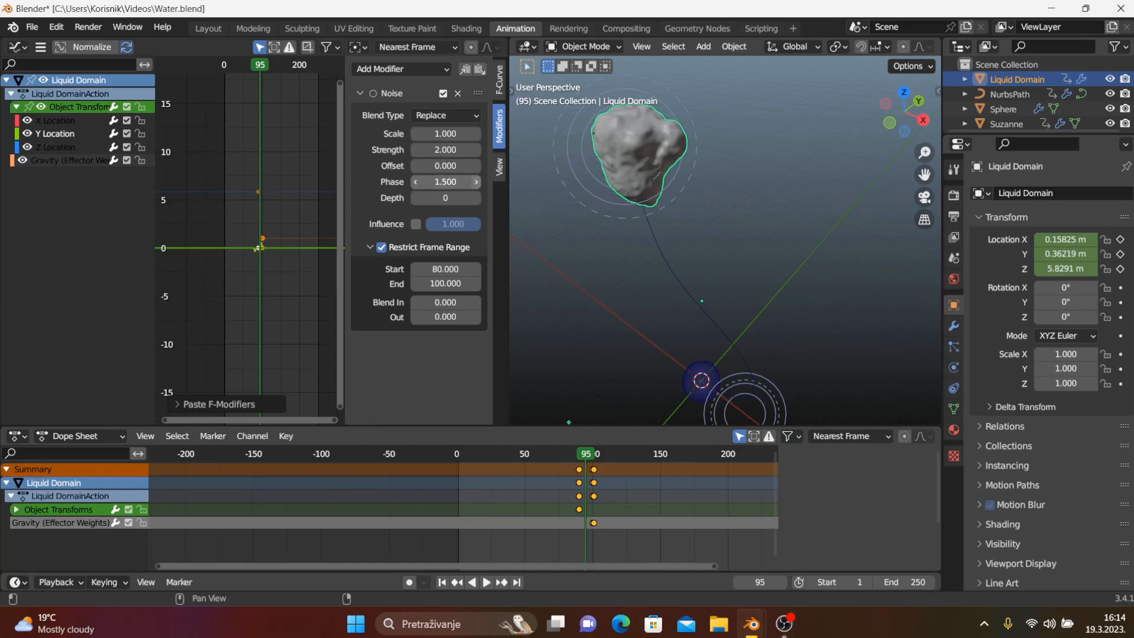
pyautogui.click(478, 184)
pyautogui.click(477, 184)
pyautogui.click(477, 185)
pyautogui.click(477, 184)
pyautogui.click(477, 184)
pyautogui.click(478, 184)
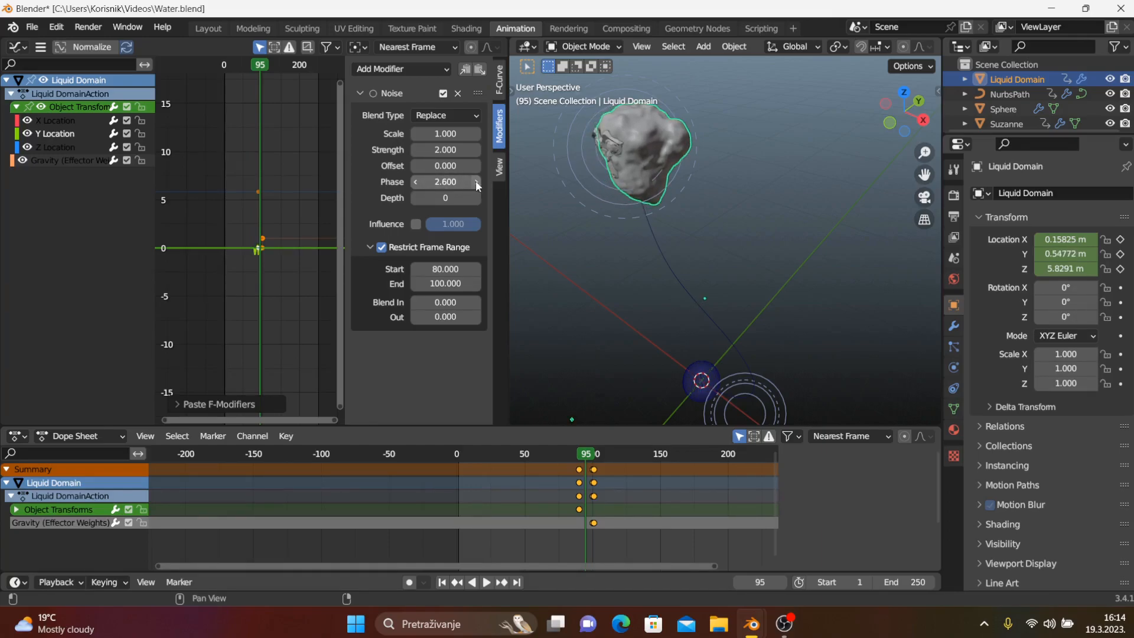
pyautogui.click(477, 184)
pyautogui.click(478, 184)
# Paste the copied Noise modifier onto the Z Location curve and set its phase to 1.8
pyautogui.click(66, 148)
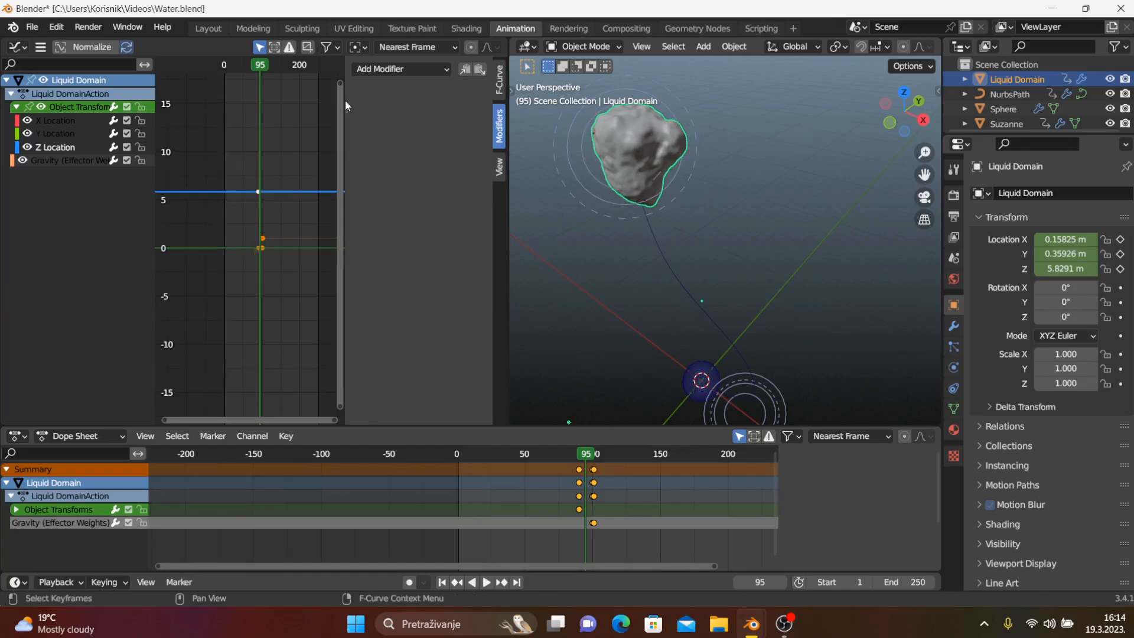
pyautogui.click(480, 69)
pyautogui.click(477, 183)
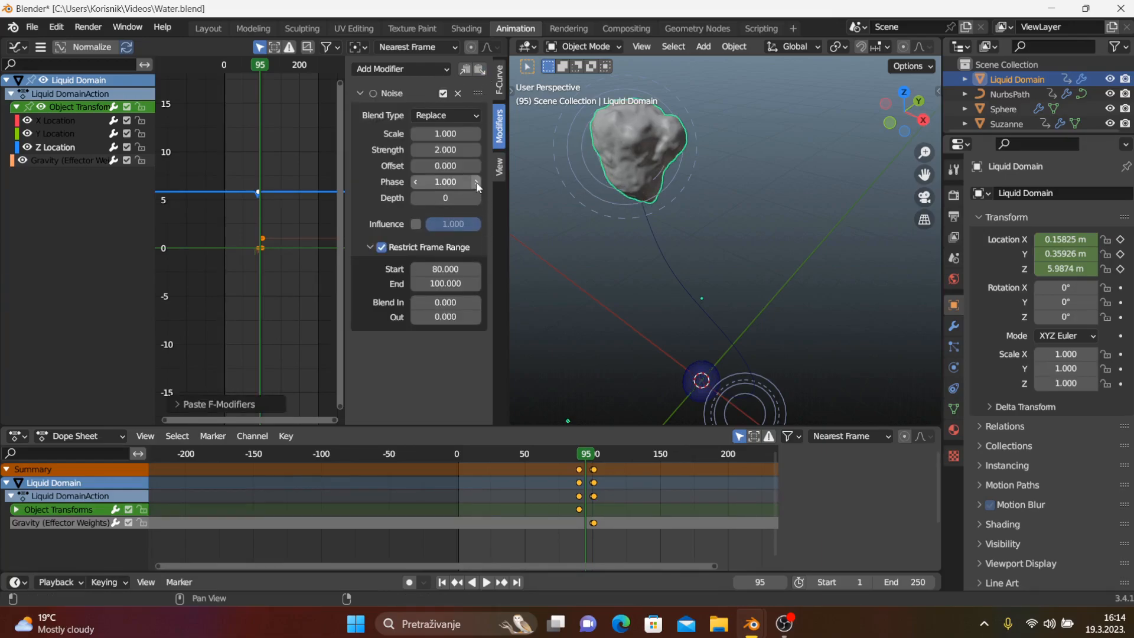
pyautogui.click(478, 183)
pyautogui.click(478, 183)
pyautogui.click(477, 183)
pyautogui.click(478, 184)
pyautogui.click(478, 183)
pyautogui.click(477, 183)
pyautogui.click(477, 183)
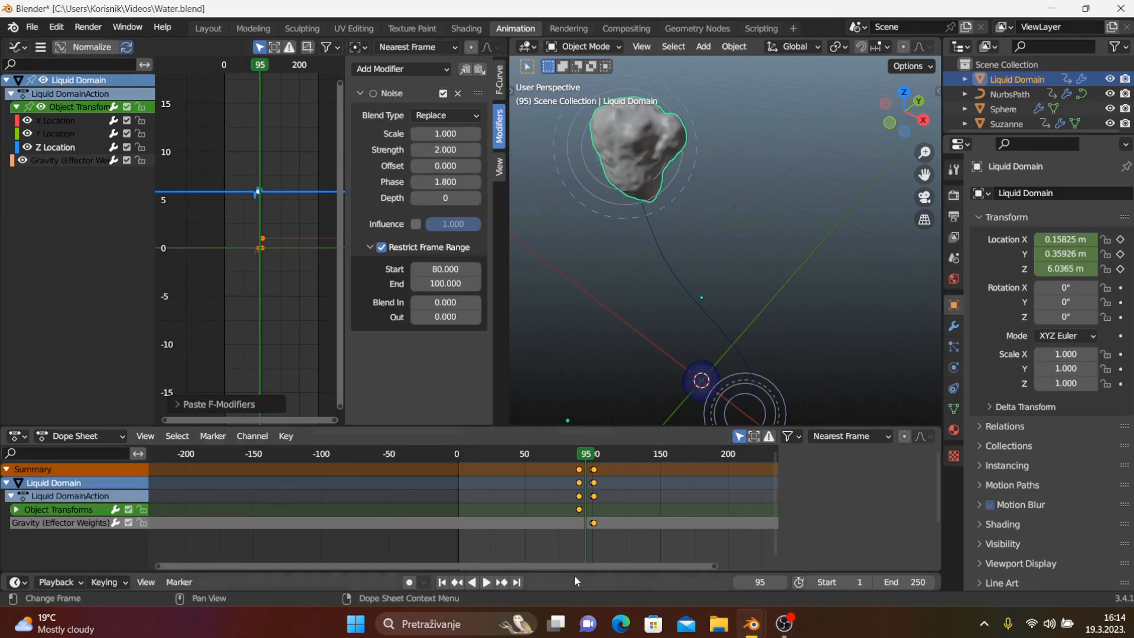
# Play the simulation from the first frame, stop it at frame 112 and switch to the Layout workspace to view the shaded liquid
pyautogui.click(442, 582)
pyautogui.press('space')
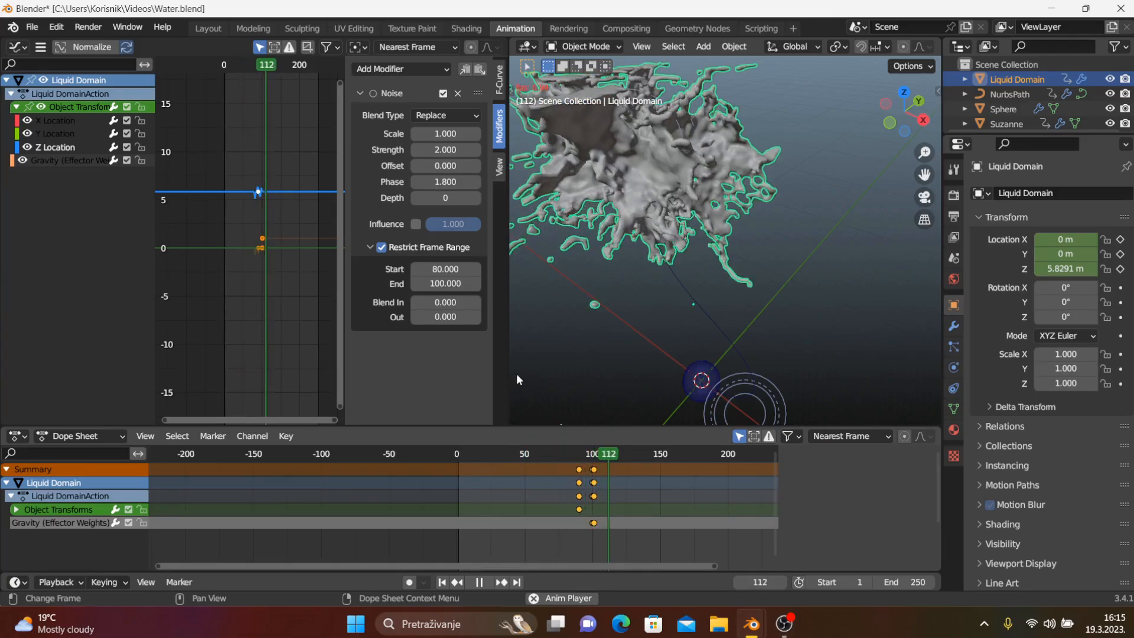
pyautogui.press('space')
pyautogui.scroll(-3, 656, 272)
pyautogui.click(221, 30)
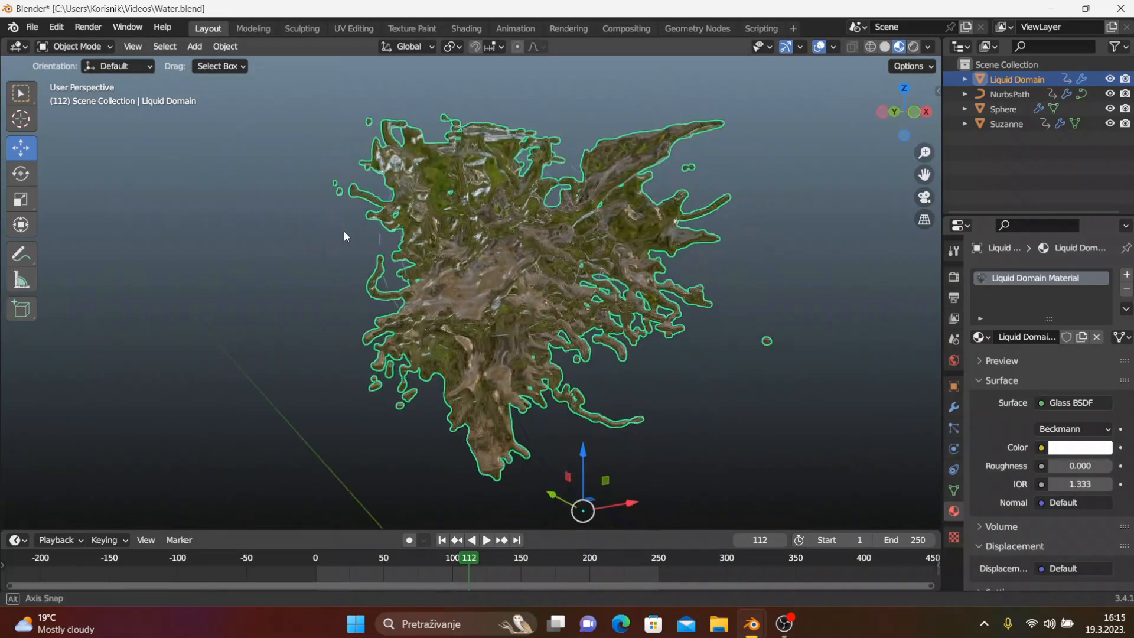